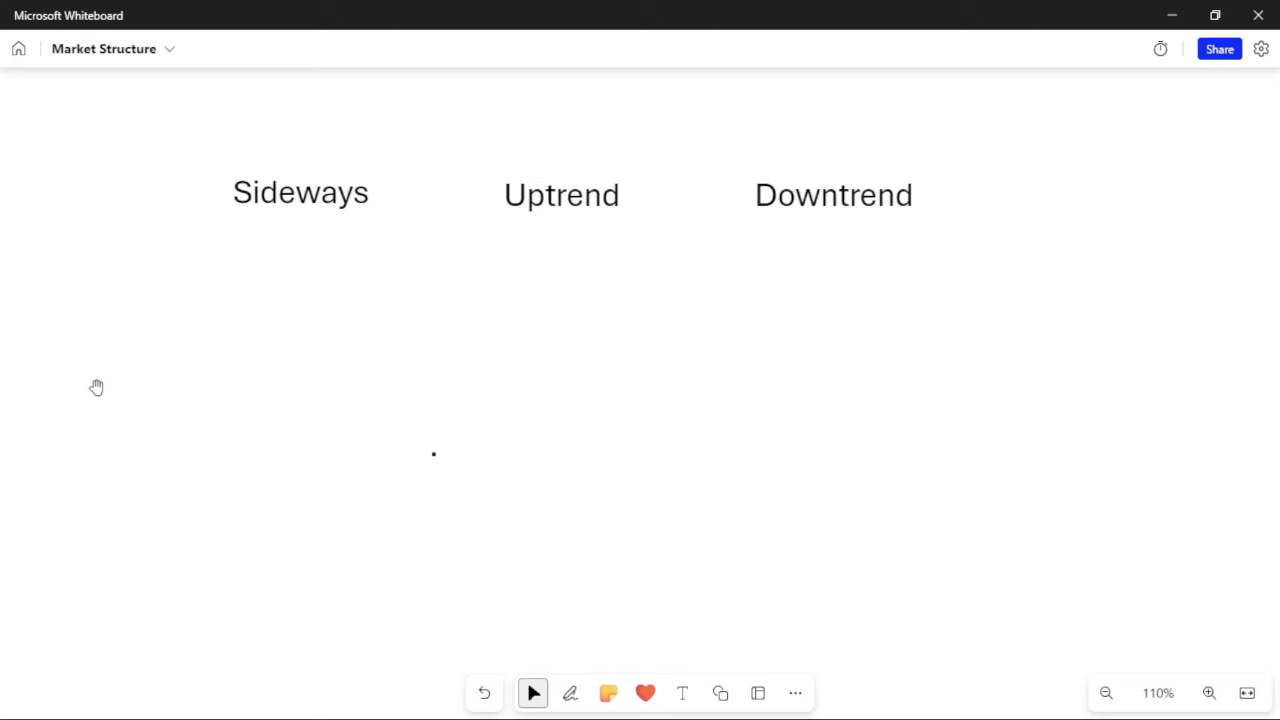
# Switch to TradingView and show the GBPUSD chart on the 4-hour timeframe
pyautogui.hotkey('alt', 'Tab')
pyautogui.hotkey('alt', 'Tab')
pyautogui.hotkey('alt', 'shift', 'Tab')
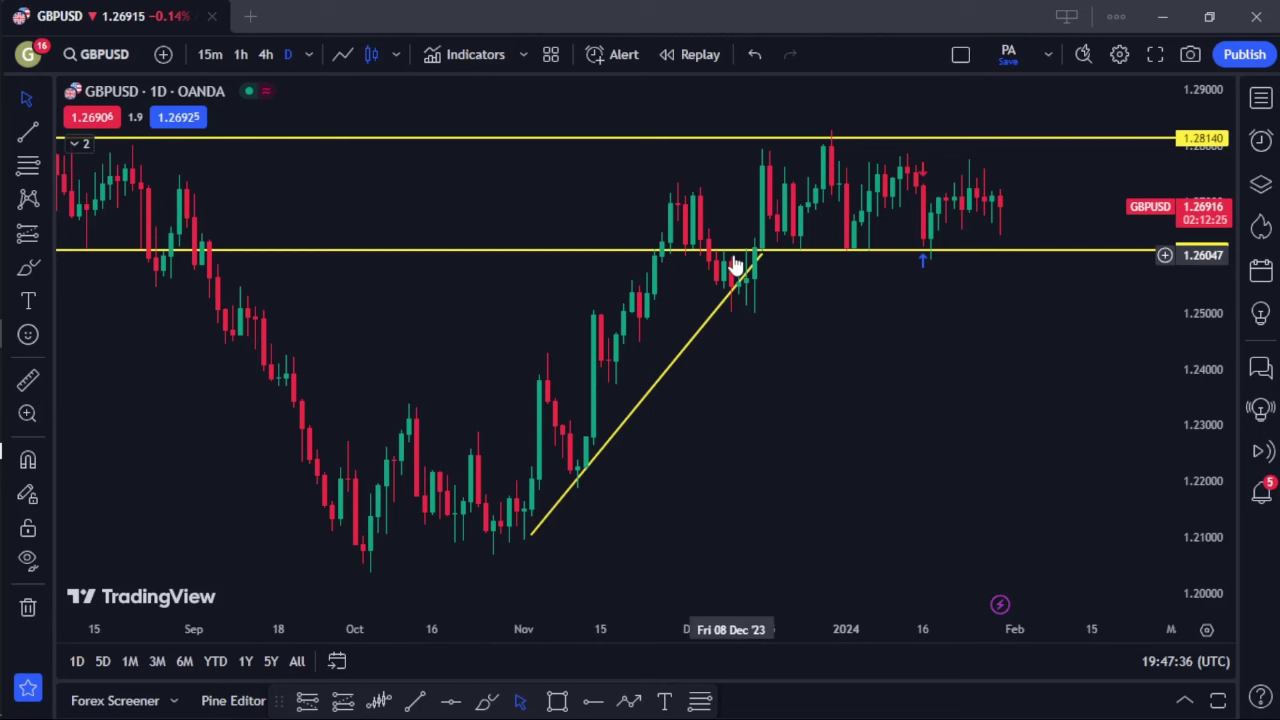
pyautogui.click(265, 54)
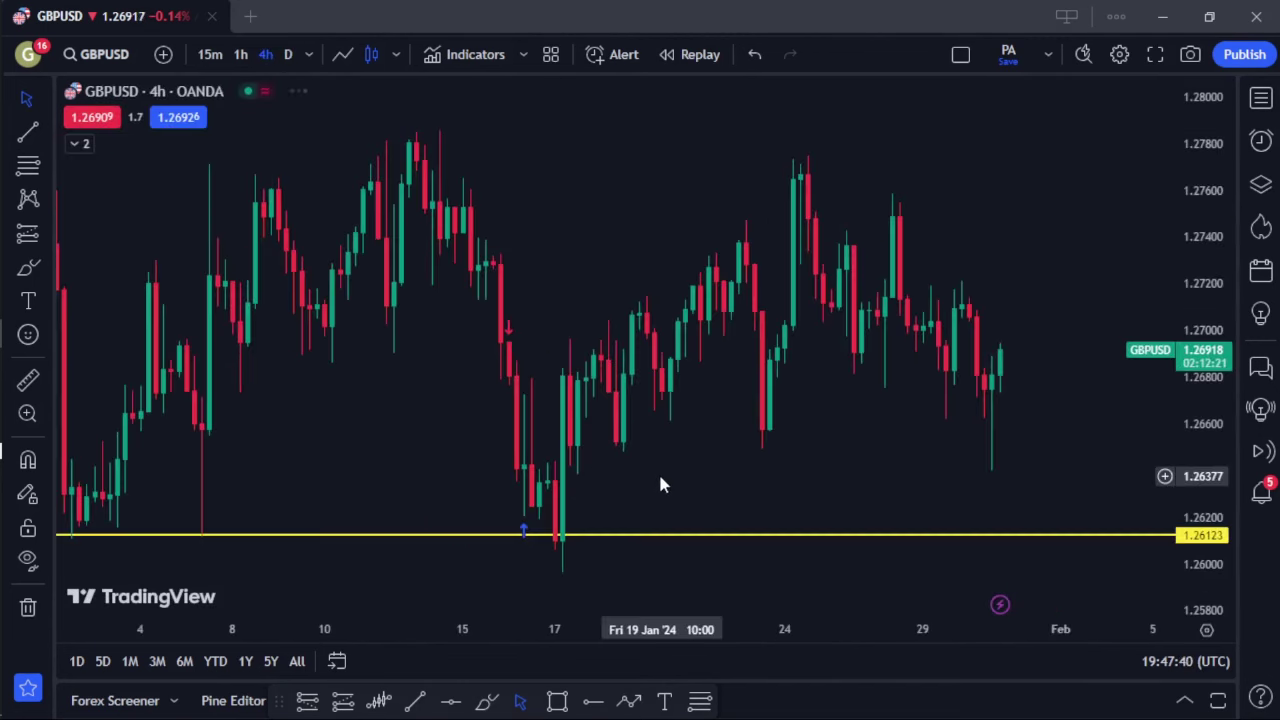
# Reset the chart view and move the upper yellow horizontal line down to 1.27903
pyautogui.rightClick(960, 182)
pyautogui.click(1010, 209)
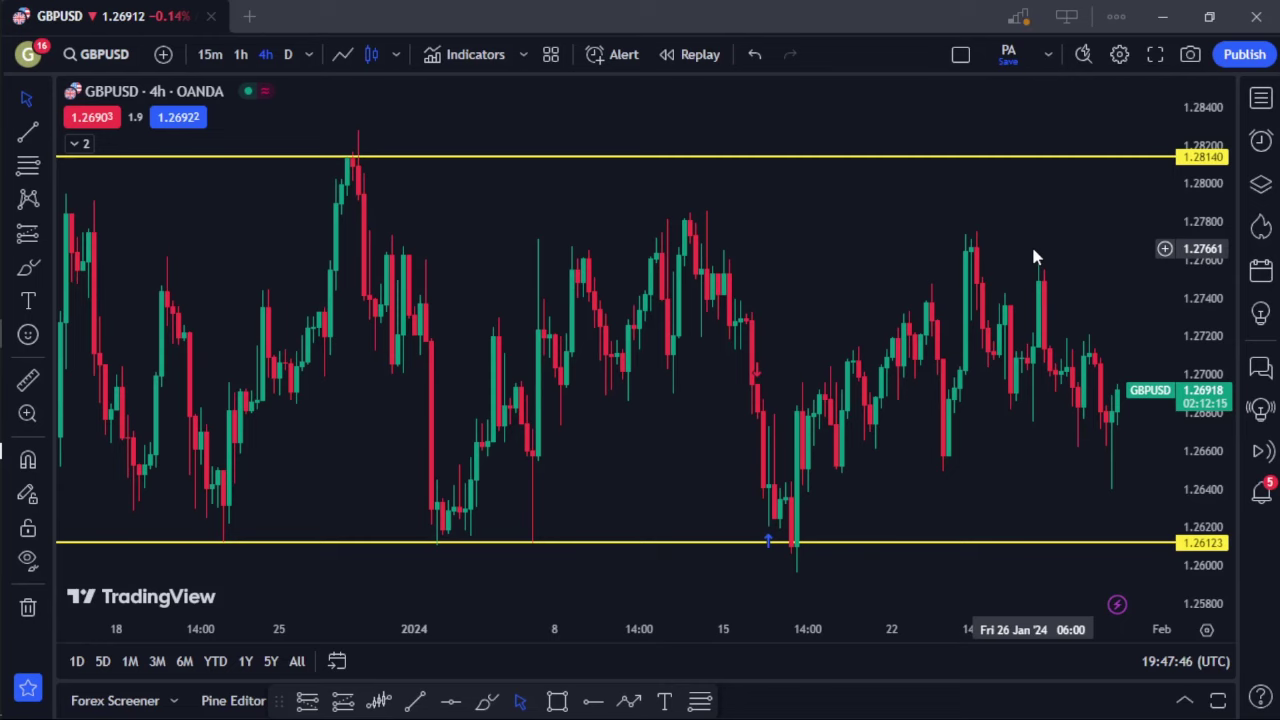
pyautogui.scroll(-1, 1035, 257)
pyautogui.click(834, 151)
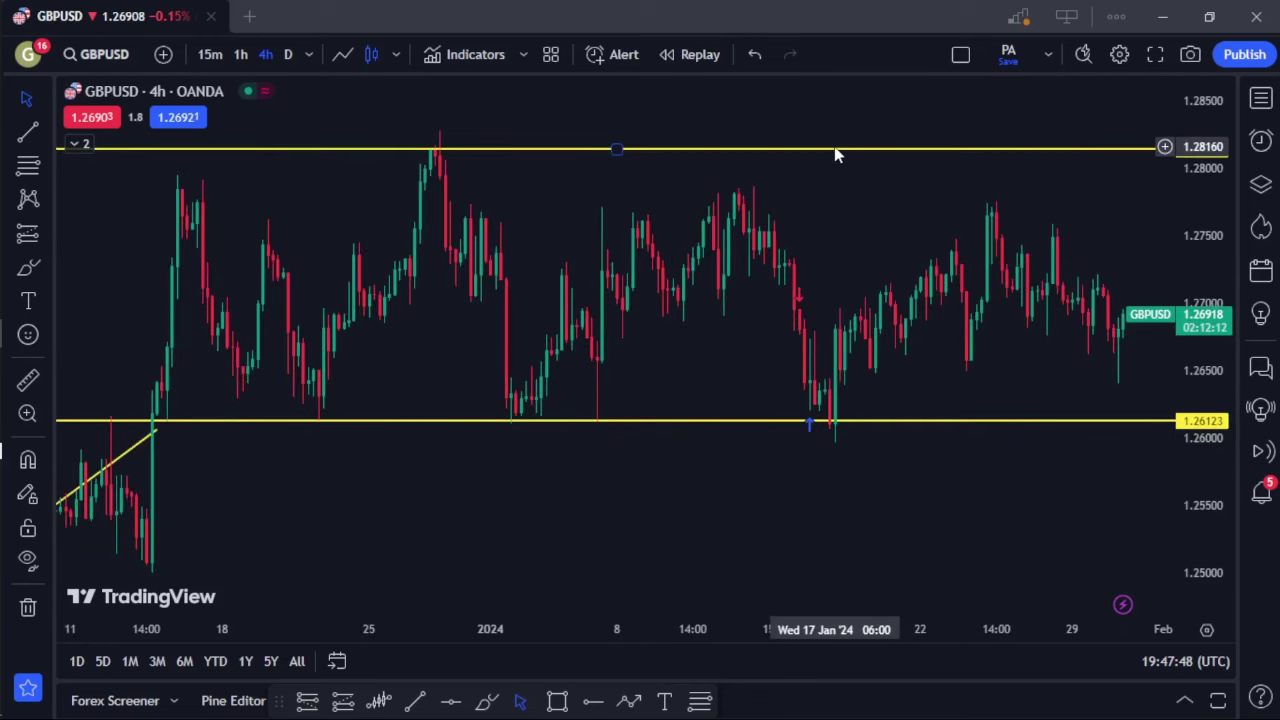
pyautogui.moveTo(834, 157); pyautogui.dragTo(823, 194)
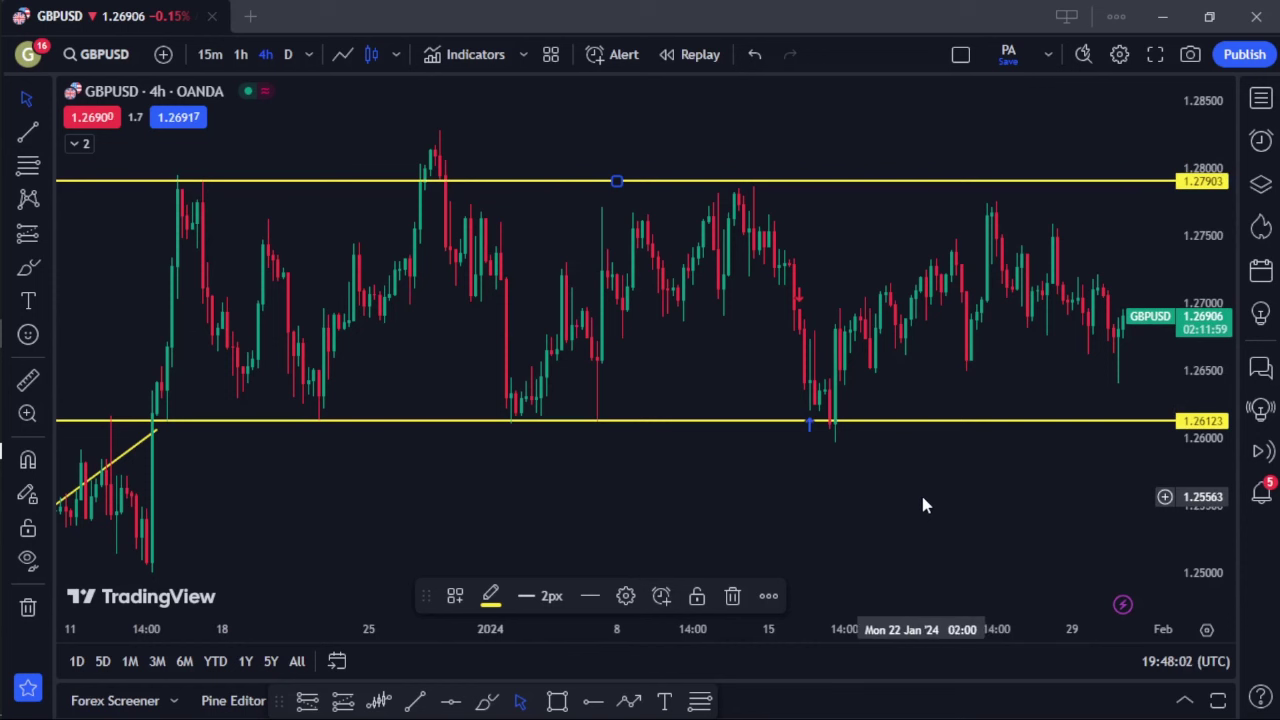
# Draw trend lines along the early January rise and the mid-January fall between the horizontal lines, and delete both
pyautogui.click(415, 702)
pyautogui.click(545, 400)
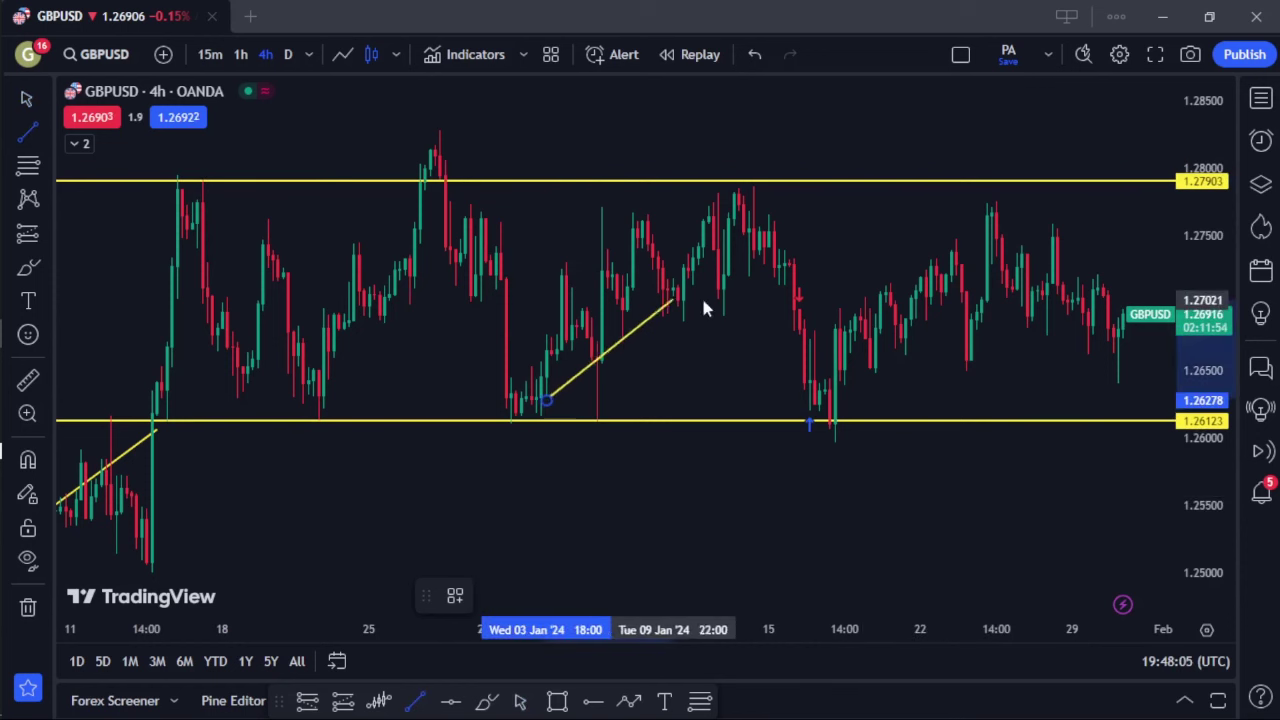
pyautogui.click(738, 193)
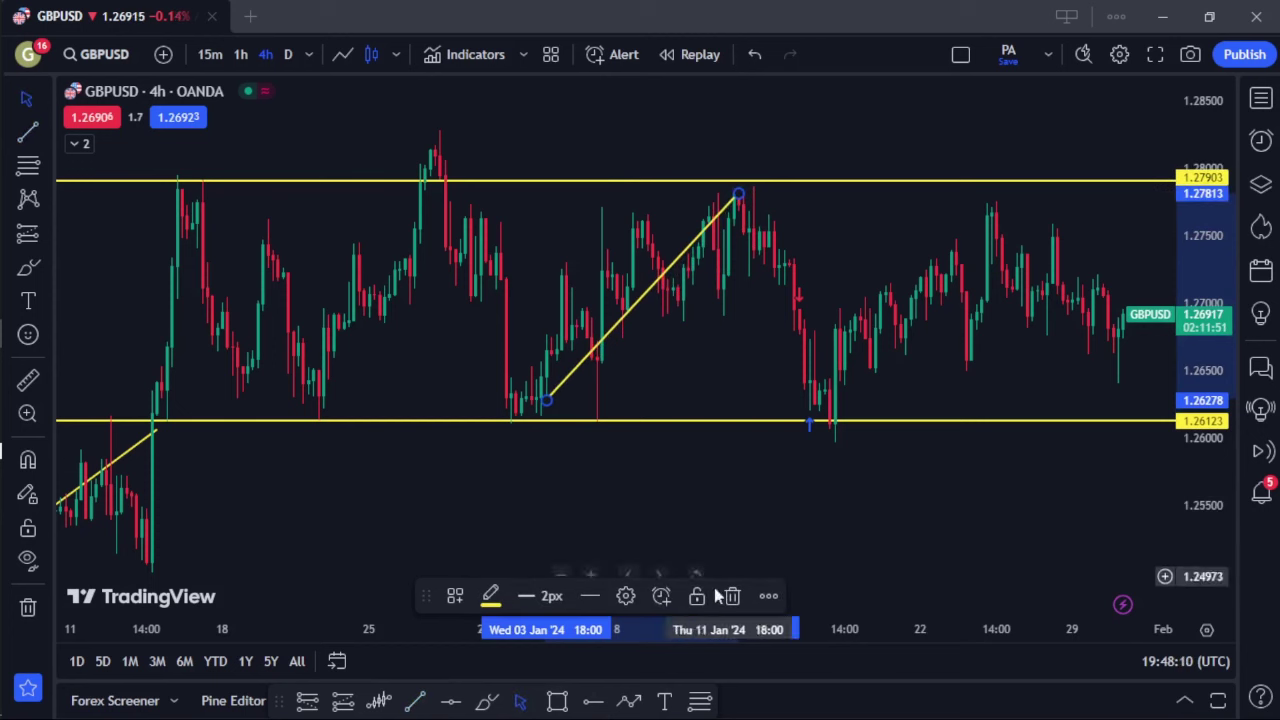
pyautogui.click(418, 701)
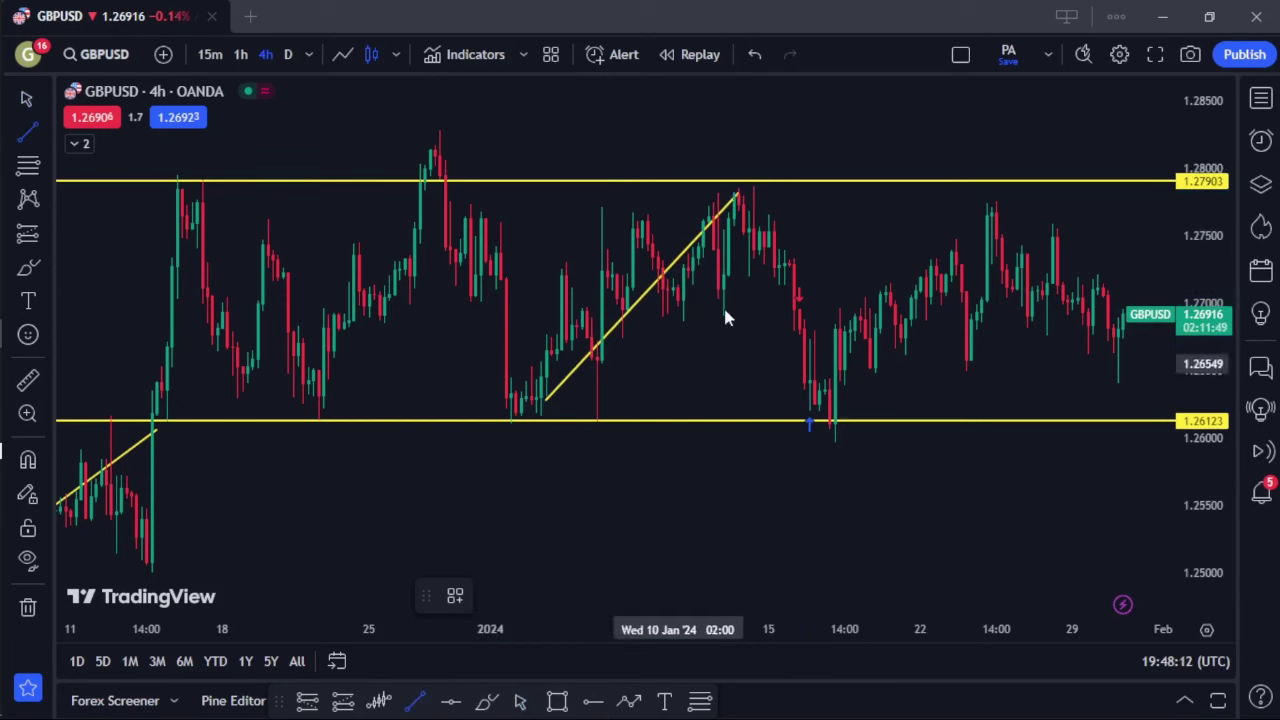
pyautogui.click(748, 186)
pyautogui.click(828, 418)
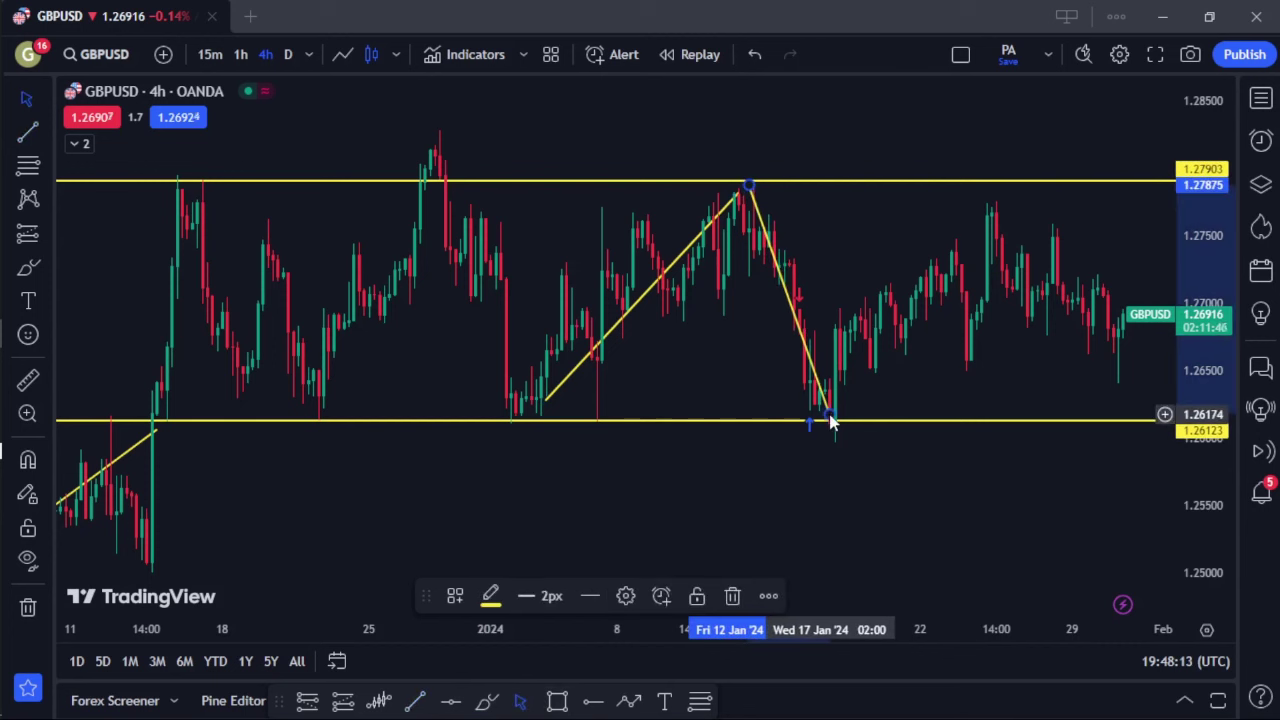
pyautogui.press('Delete')
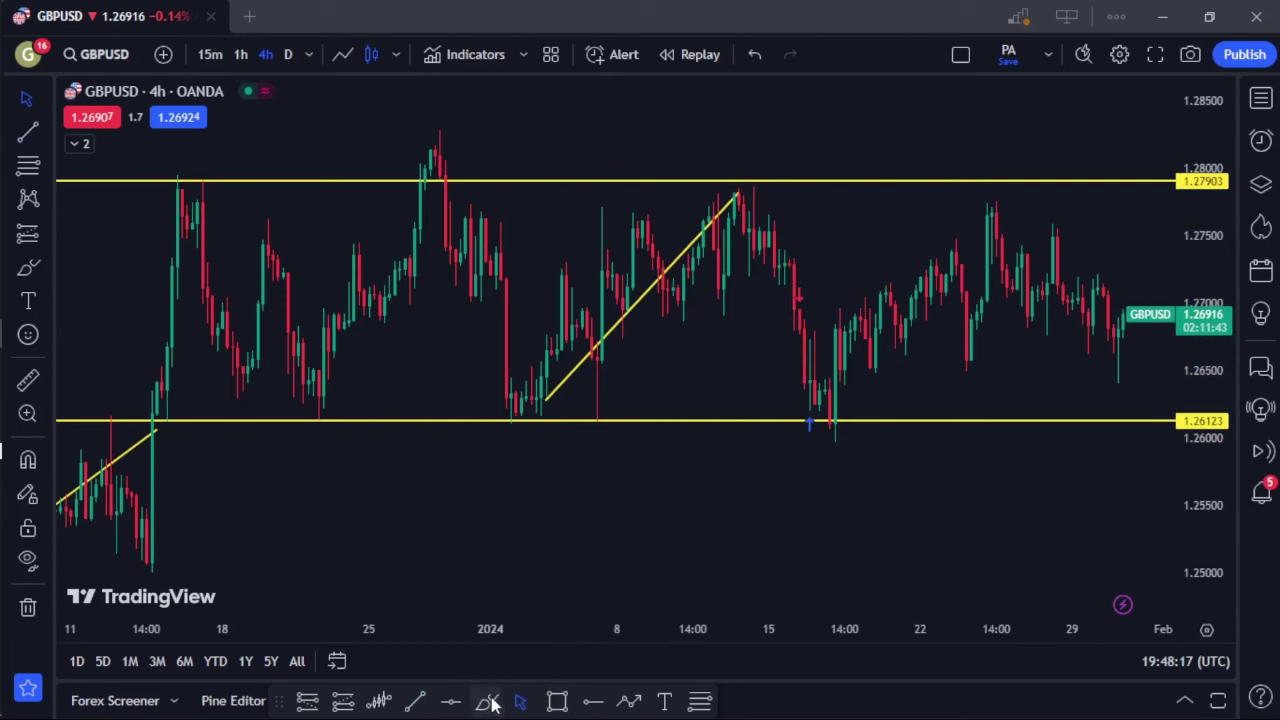
pyautogui.click(617, 340)
pyautogui.press('Delete')
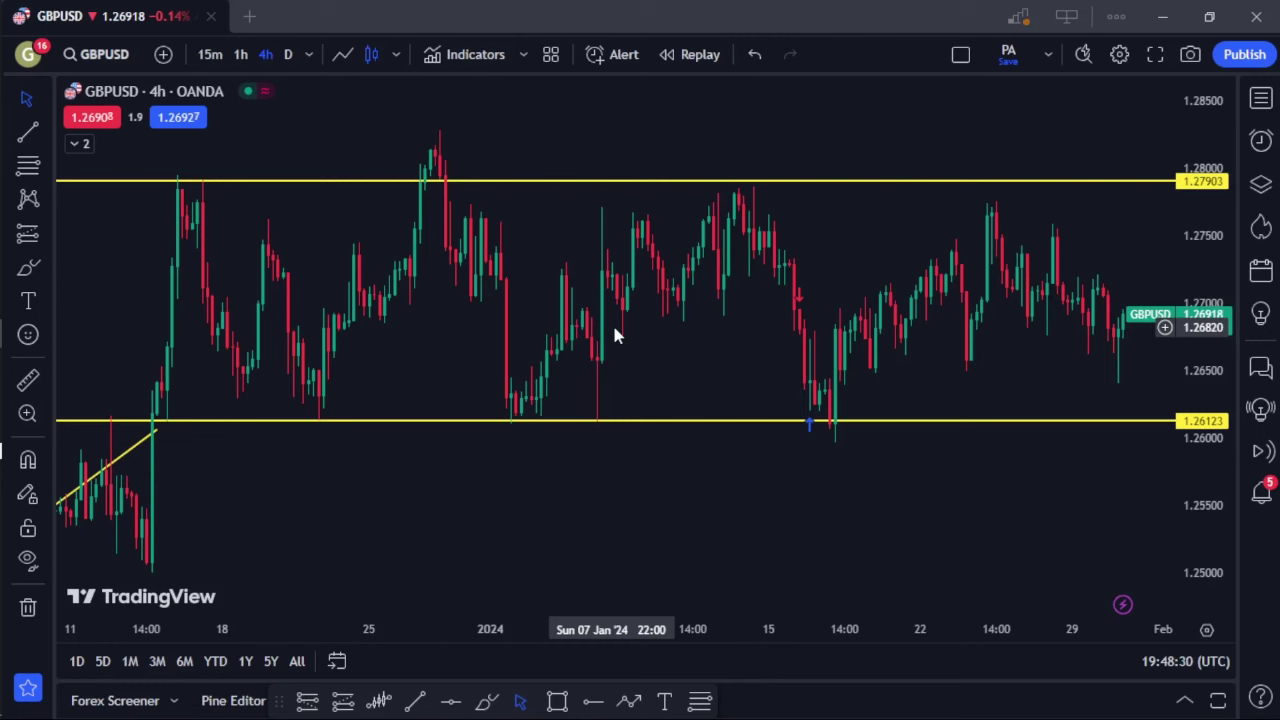
# Remove all drawings from the chart and add a horizontal line across the swing highs at about 1.27806
pyautogui.rightClick(617, 512)
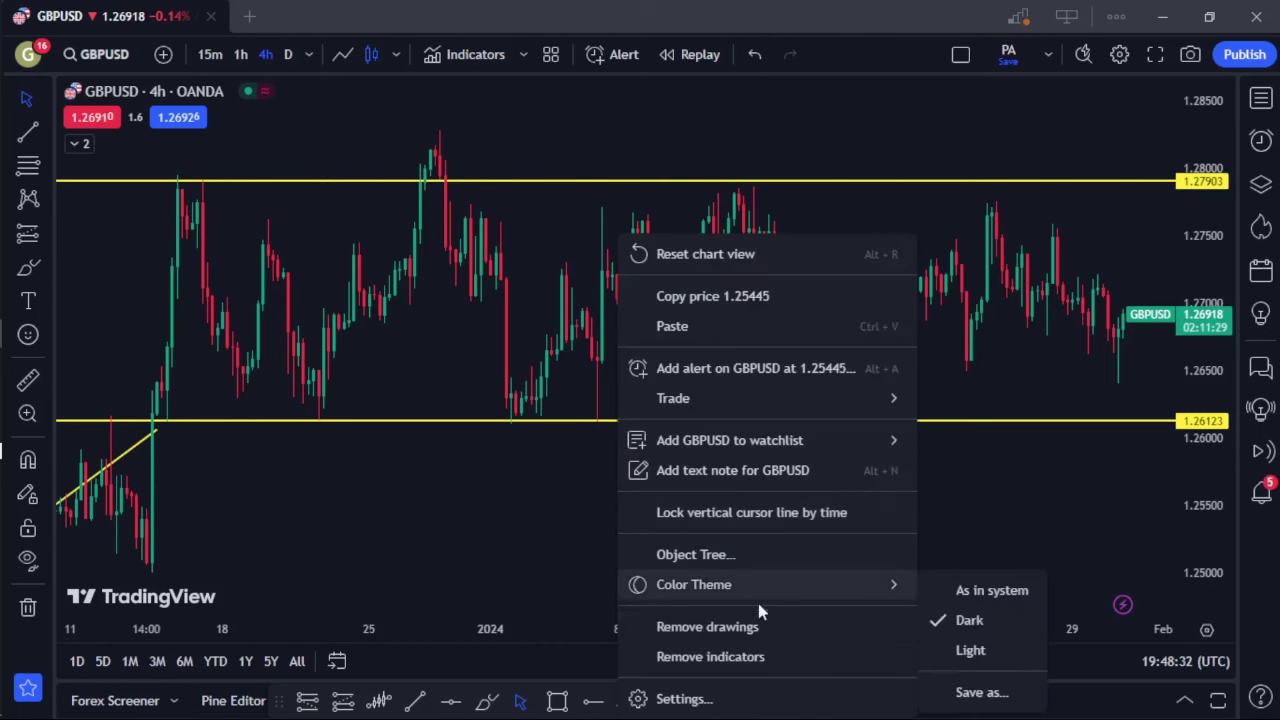
pyautogui.click(755, 627)
pyautogui.scroll(-4, 942, 453)
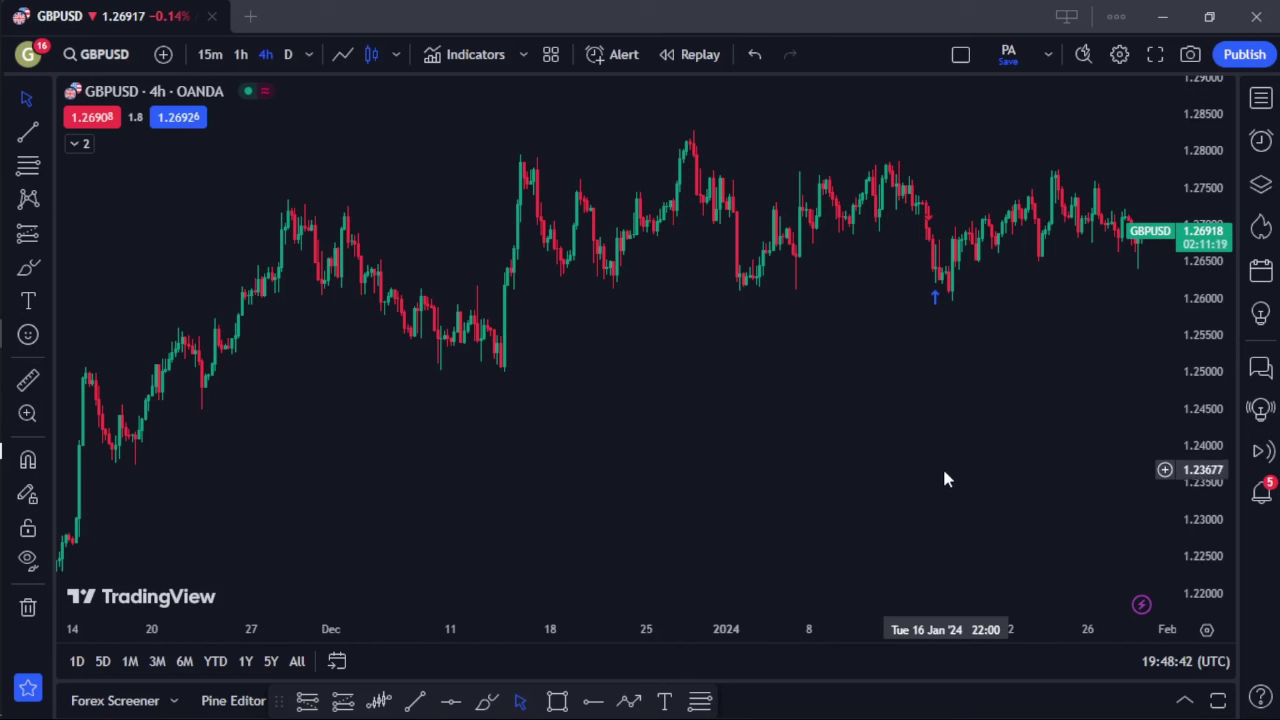
pyautogui.click(450, 702)
pyautogui.click(521, 167)
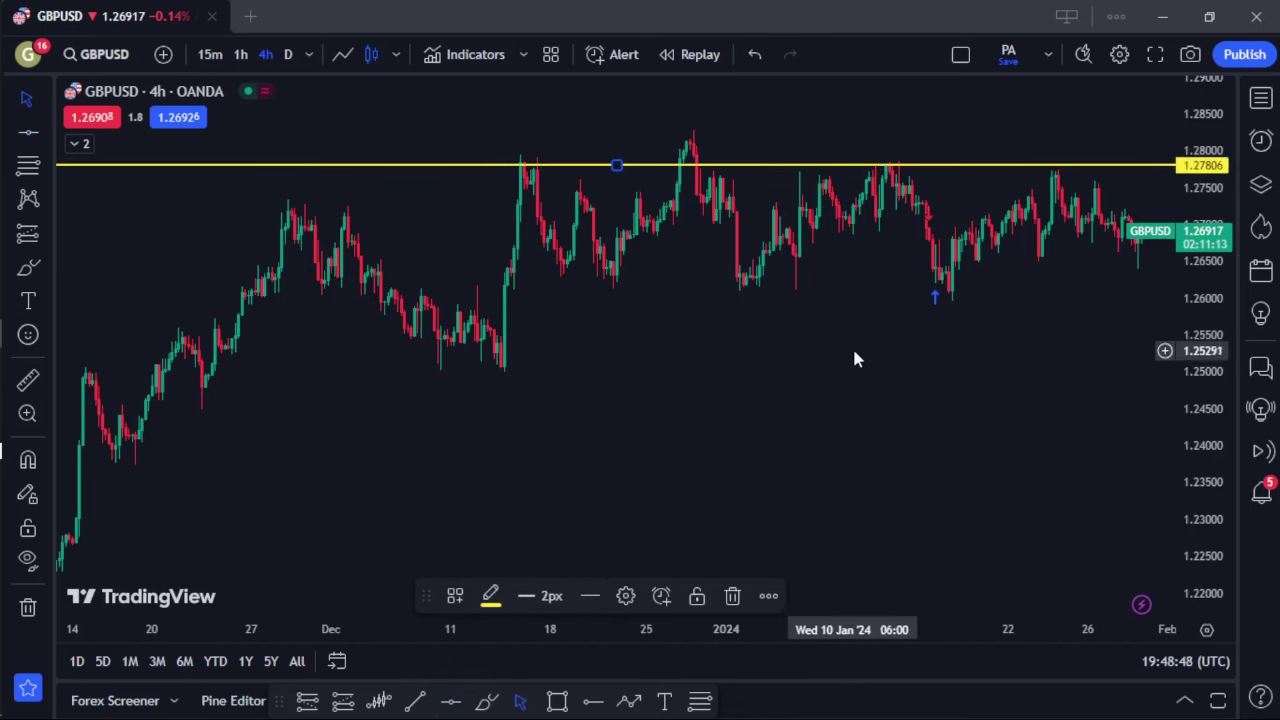
# Circle the late December peak above the horizontal line with the Brush and delete the circle
pyautogui.click(483, 700)
pyautogui.moveTo(680, 128)
pyautogui.mouseDown()
pyautogui.moveTo(702, 168)
pyautogui.moveTo(690, 132)
pyautogui.mouseUp()
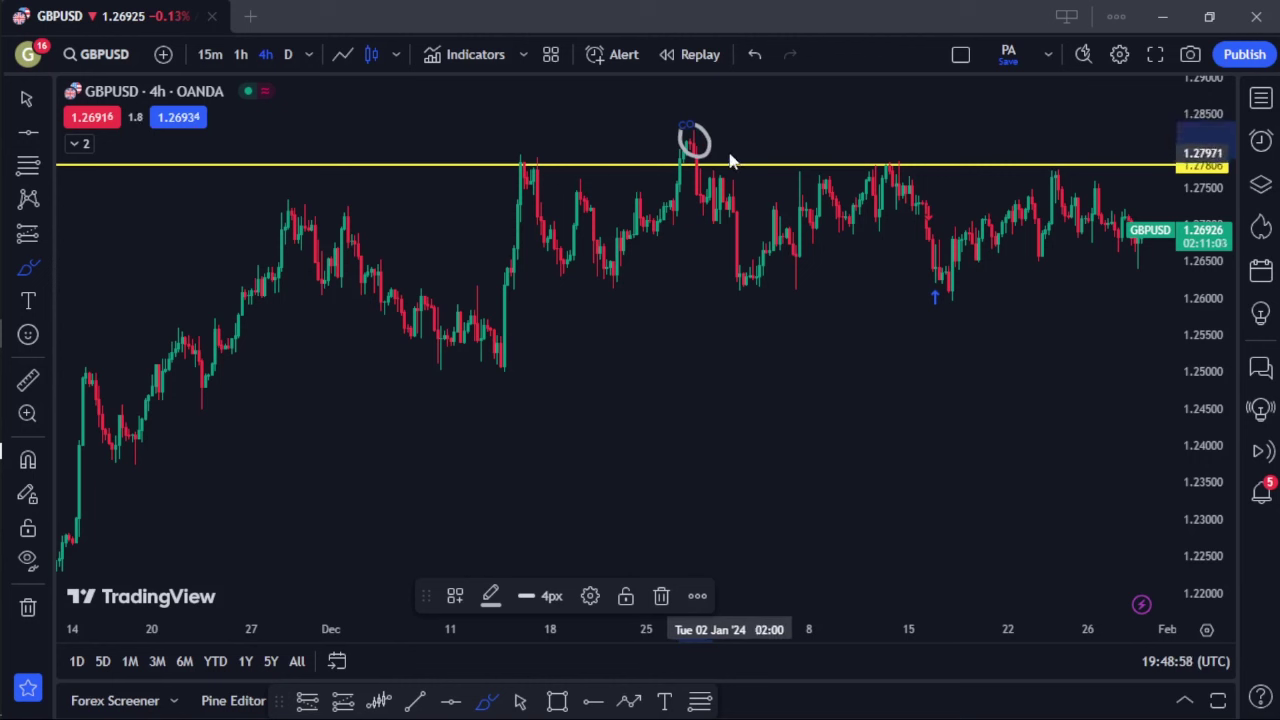
pyautogui.press('Delete')
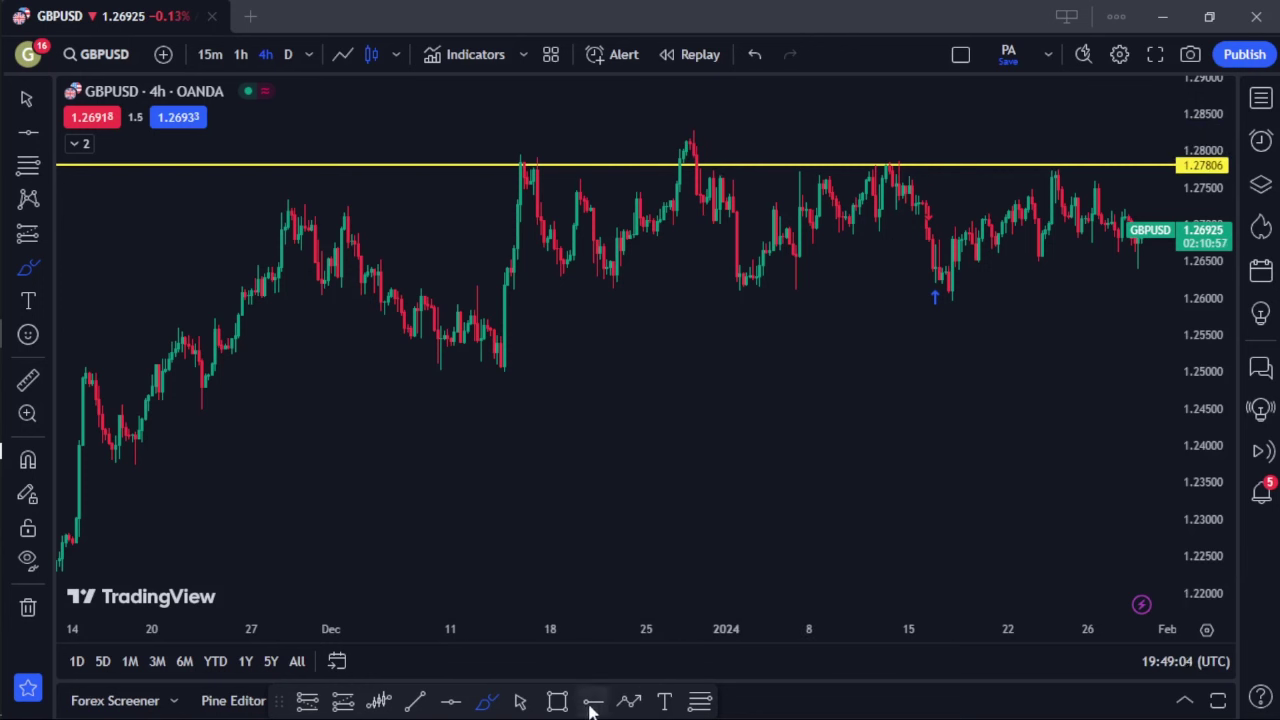
# Add a second horizontal line along the January swing lows at about 1.26142
pyautogui.click(451, 701)
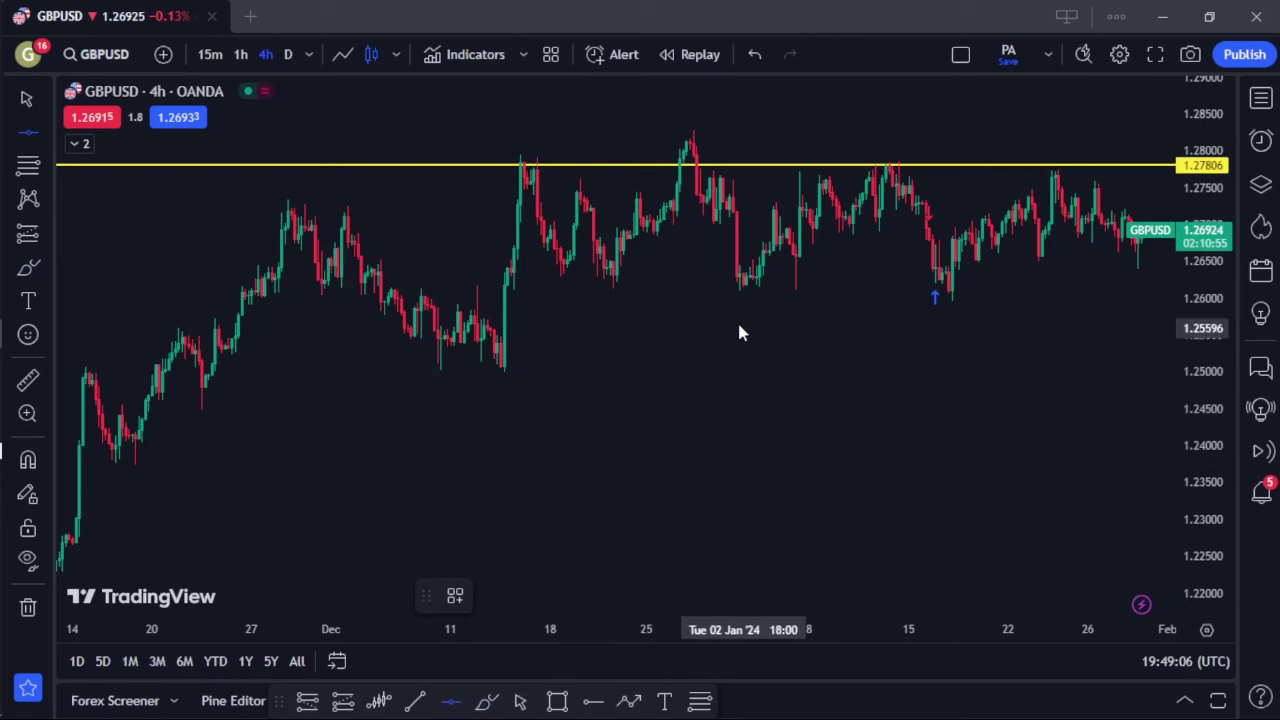
pyautogui.click(736, 288)
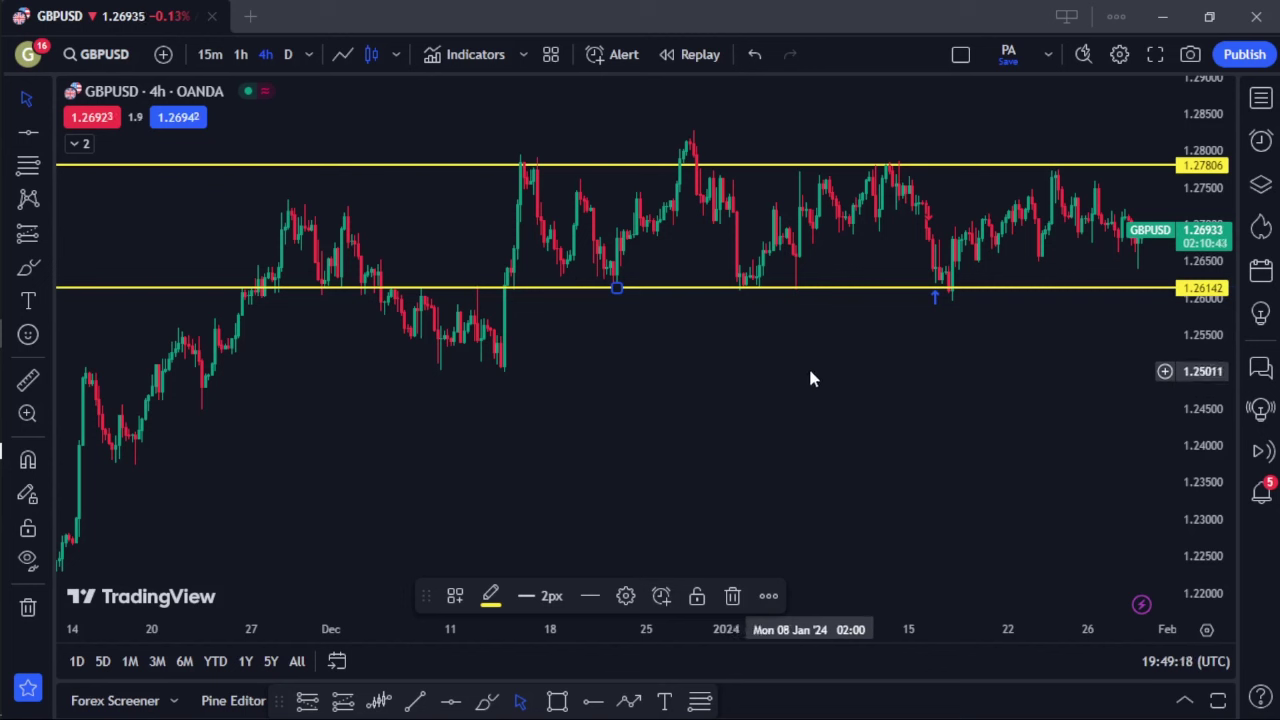
# Outline the price action before mid-December with a freehand Brush loop and delete the loop
pyautogui.click(486, 700)
pyautogui.moveTo(493, 160)
pyautogui.mouseDown()
pyautogui.moveTo(392, 388)
pyautogui.moveTo(68, 313)
pyautogui.moveTo(170, 170)
pyautogui.moveTo(224, 175)
pyautogui.mouseUp()
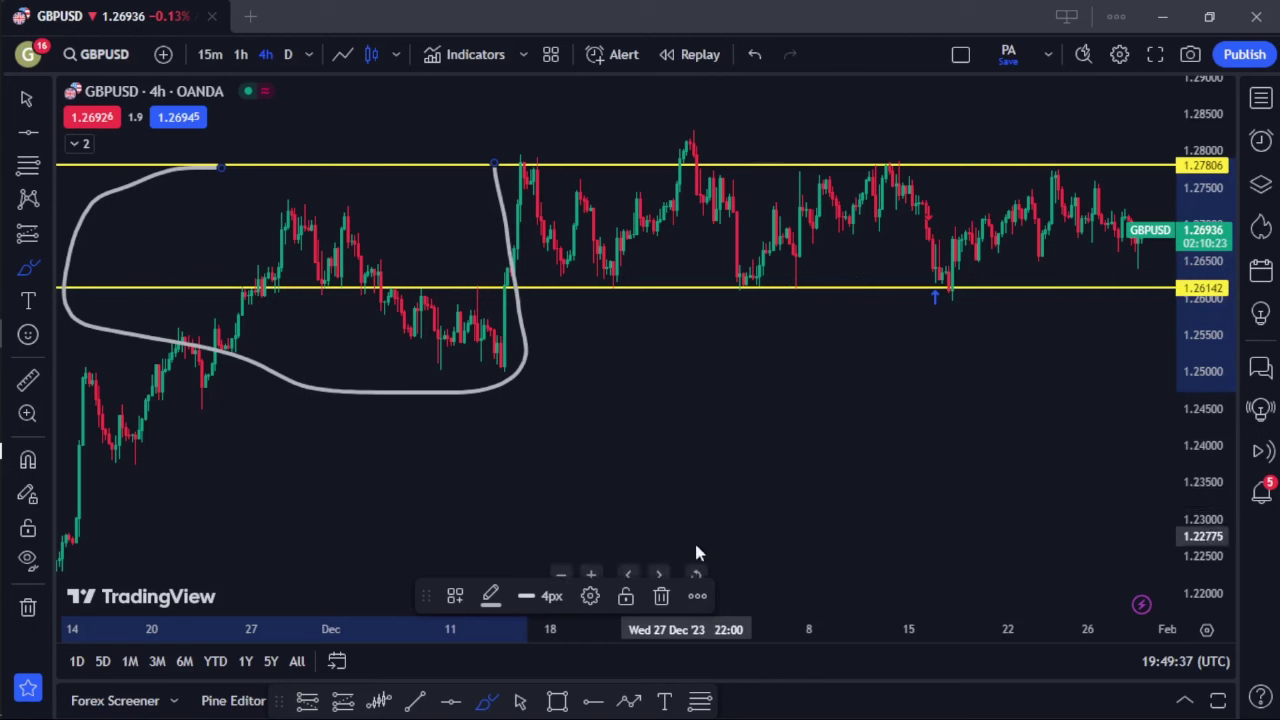
pyautogui.click(661, 597)
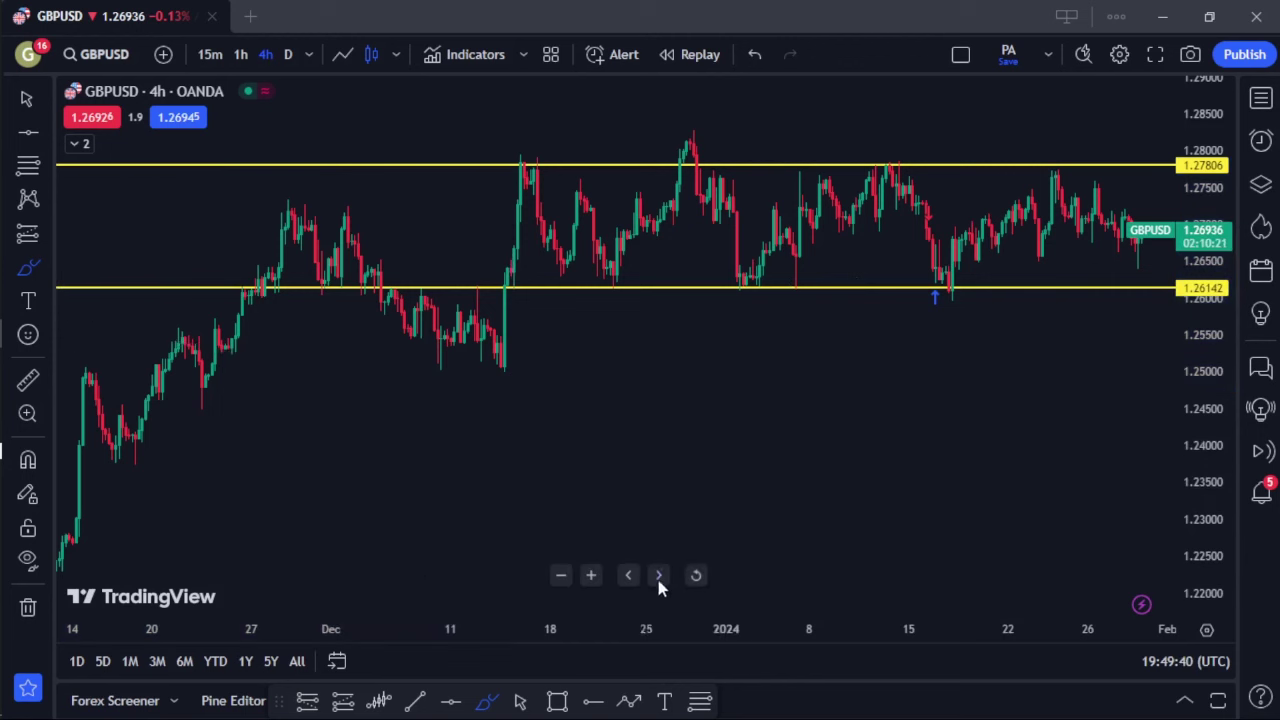
pyautogui.click(519, 704)
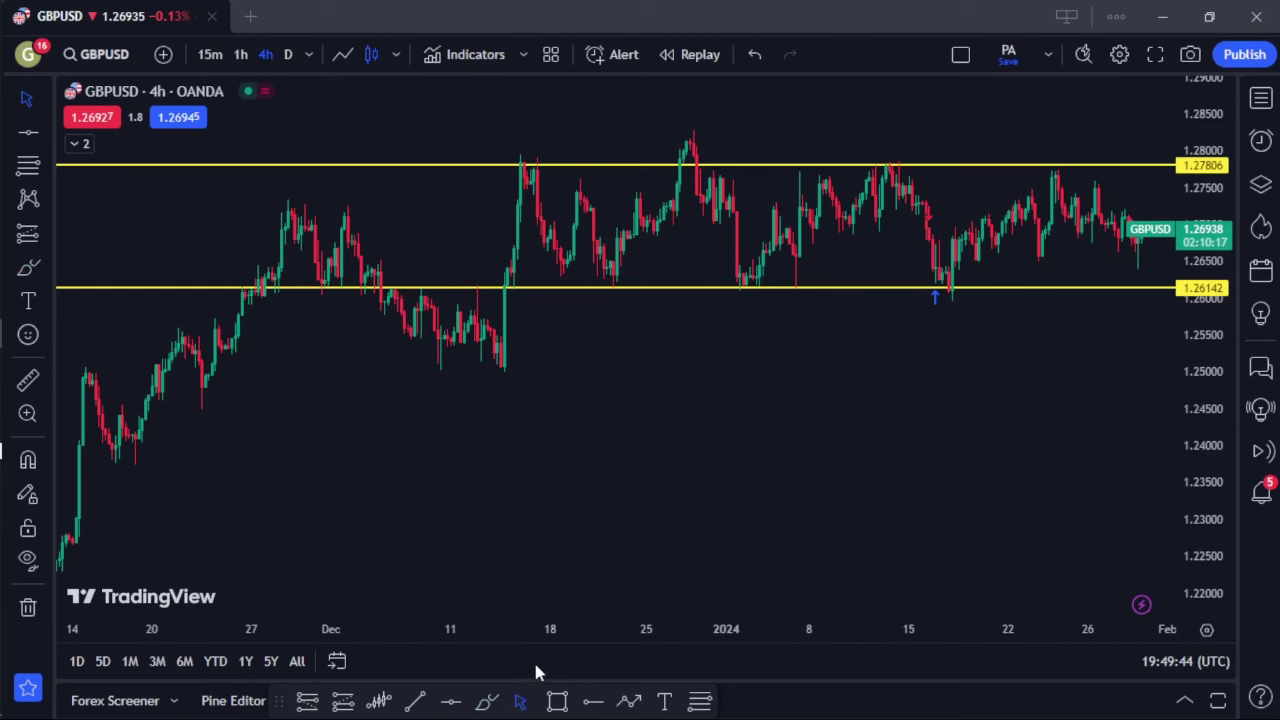
# Add the text label "1. is Trading from Zone A to Zone B" and place it well above the upper horizontal line
pyautogui.rightClick(671, 483)
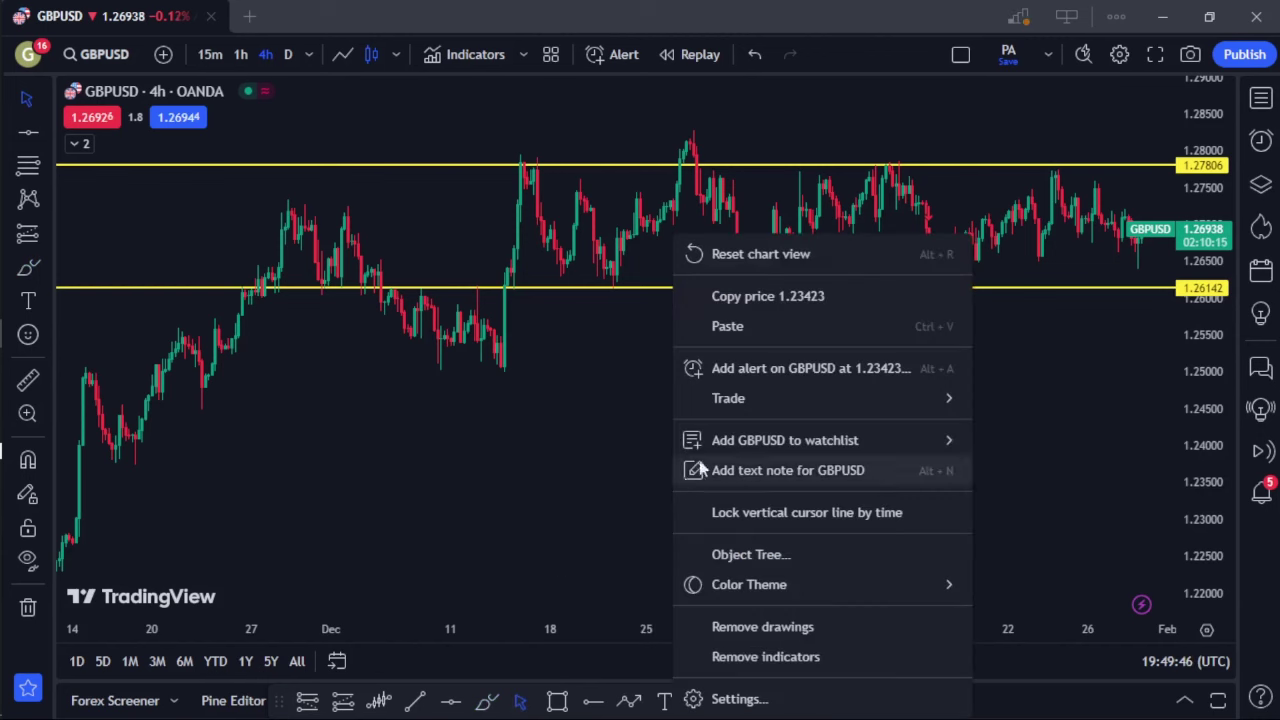
pyautogui.click(772, 247)
pyautogui.scroll(-2, 853, 430)
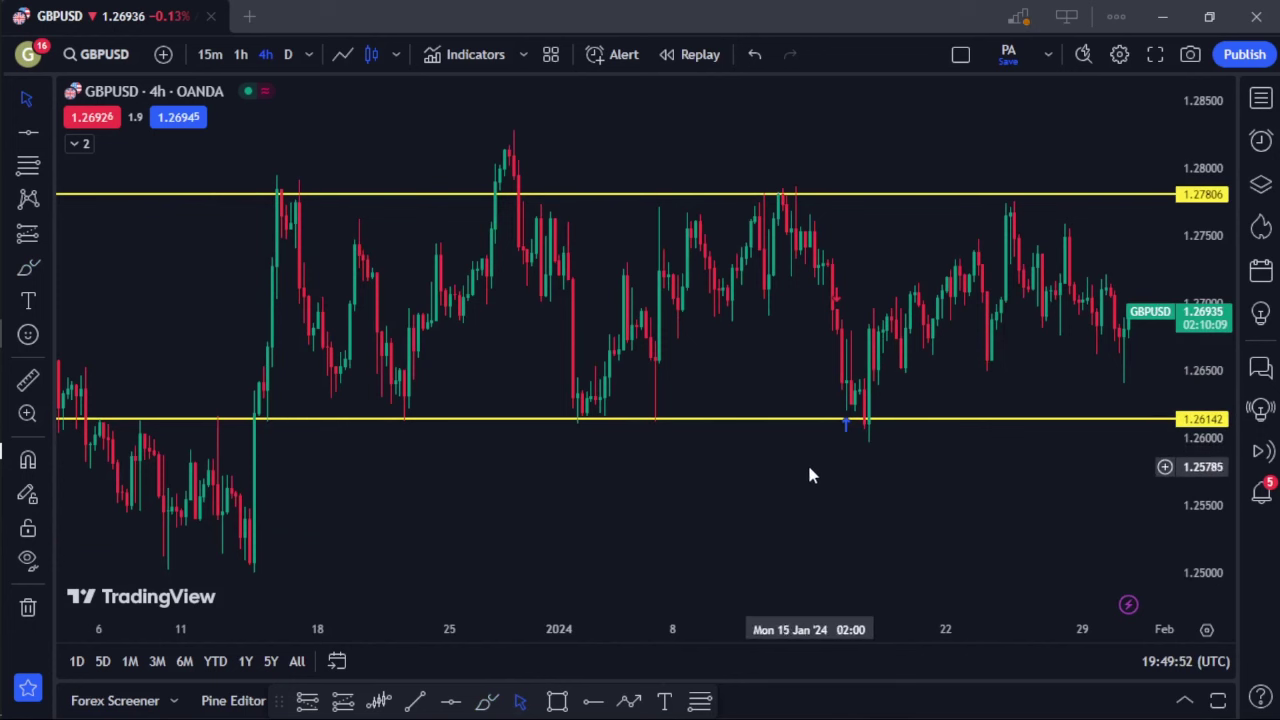
pyautogui.moveTo(807, 462); pyautogui.dragTo(733, 482)
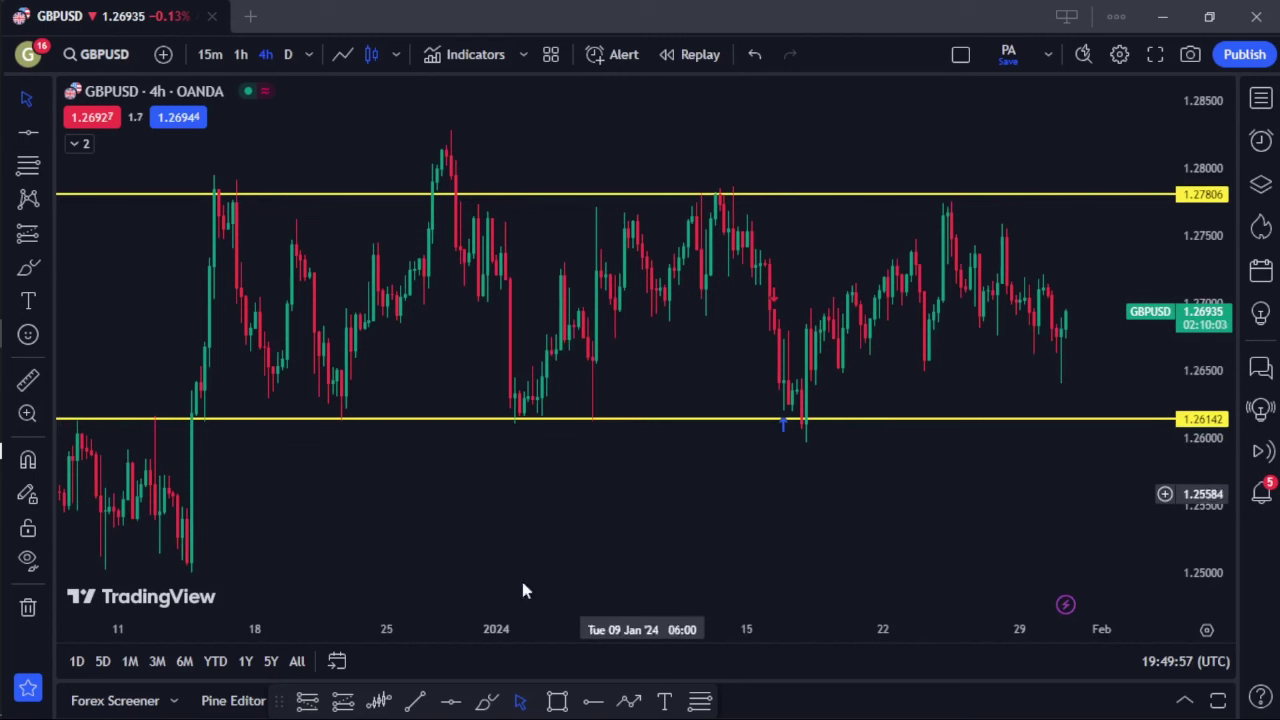
pyautogui.click(486, 700)
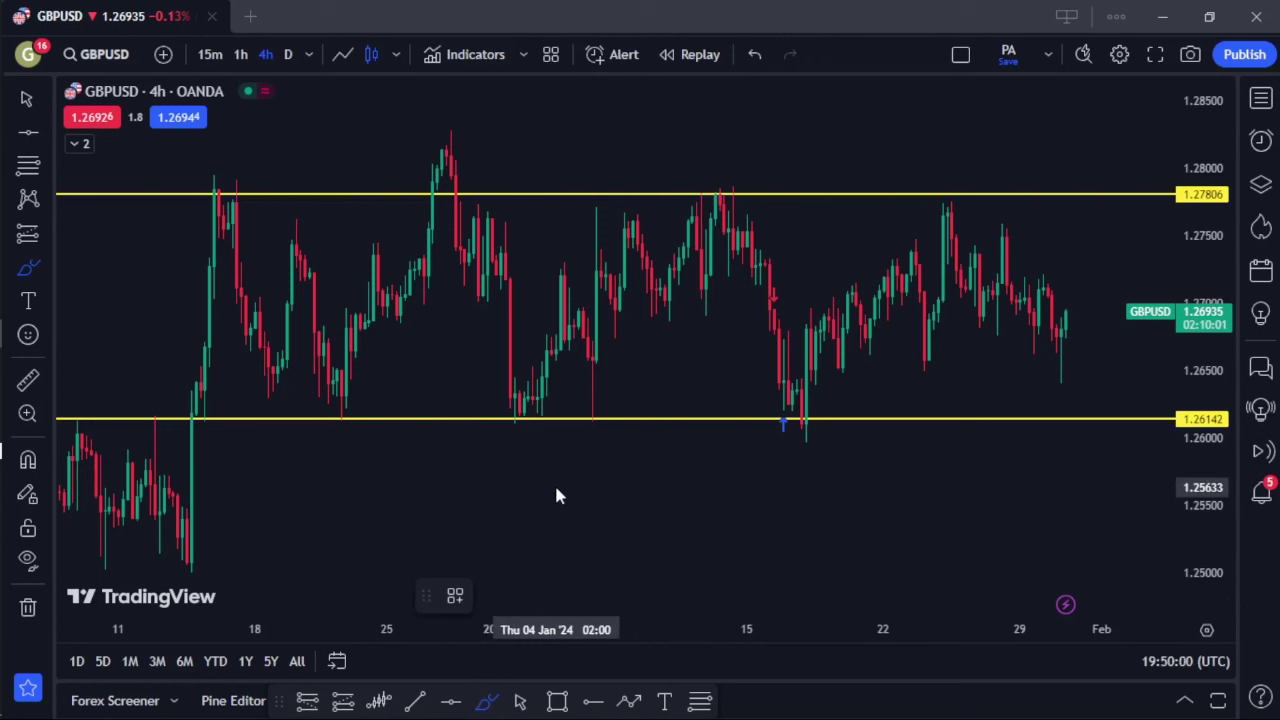
pyautogui.click(662, 699)
pyautogui.click(631, 160)
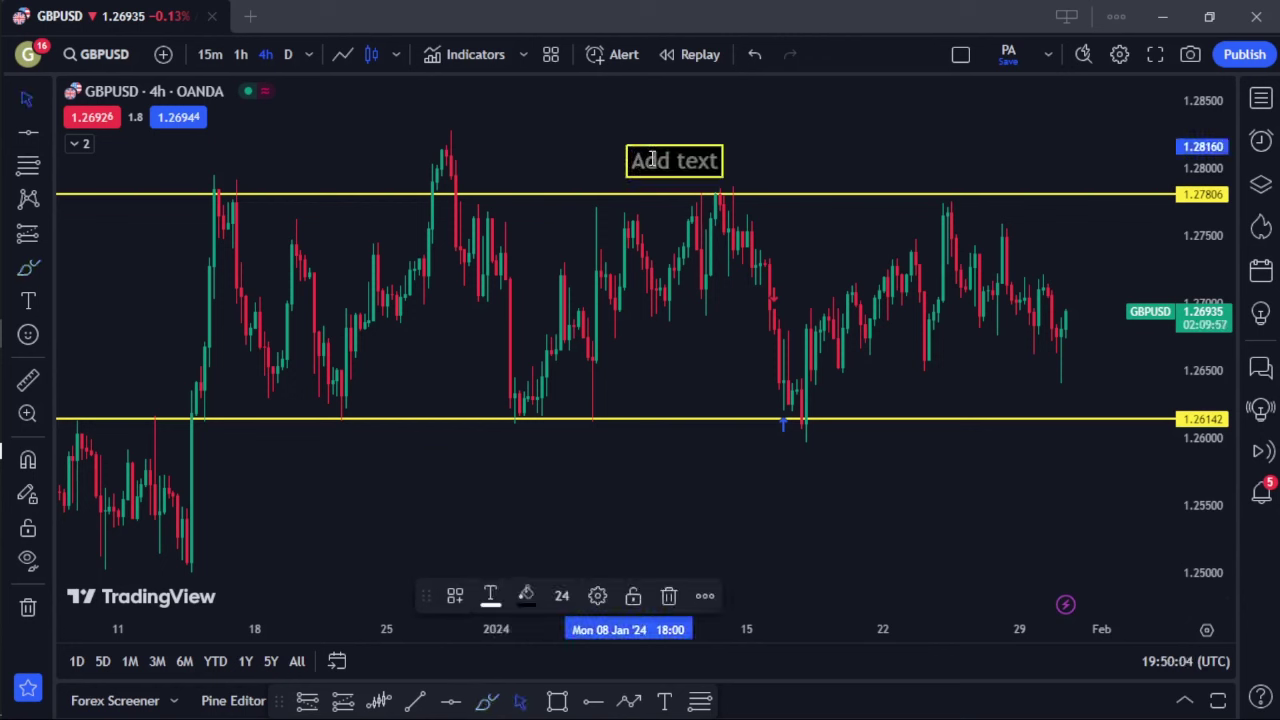
pyautogui.write('!.')
pyautogui.press('BackSpace')
pyautogui.press('BackSpace')
pyautogui.write('1. is Trading from')
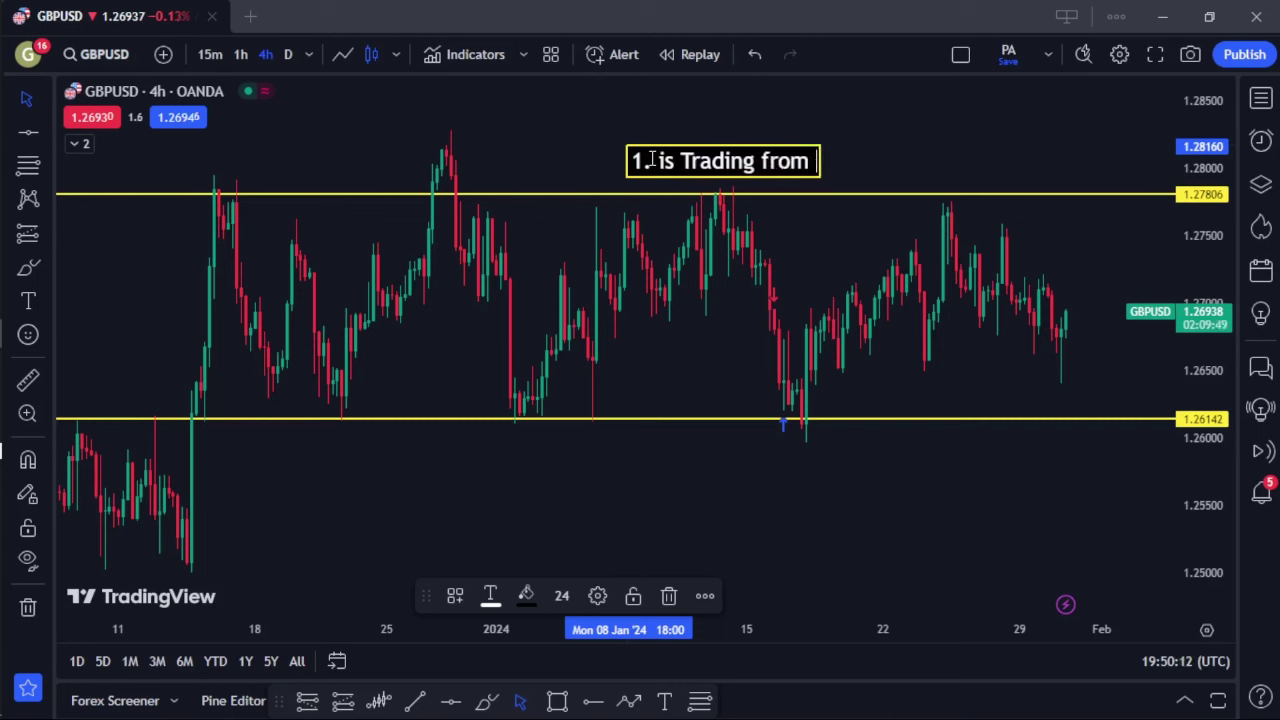
pyautogui.write(' Zone')
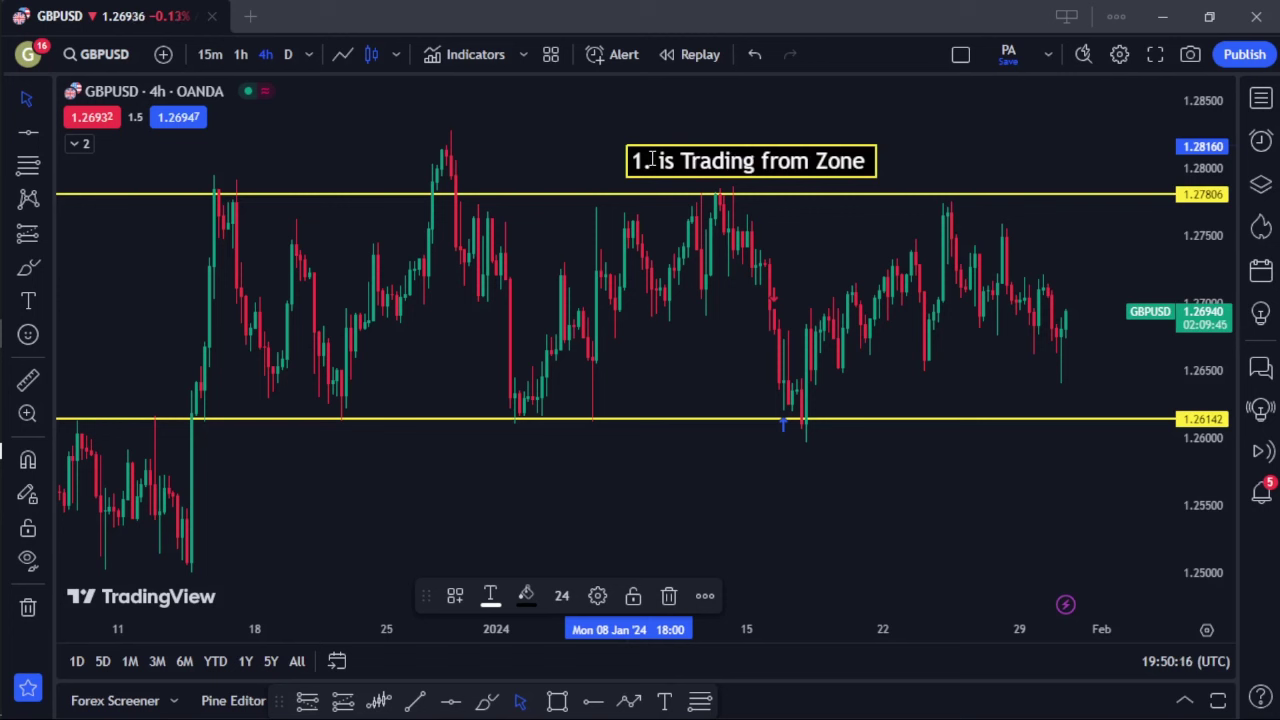
pyautogui.write(' A to Zone B')
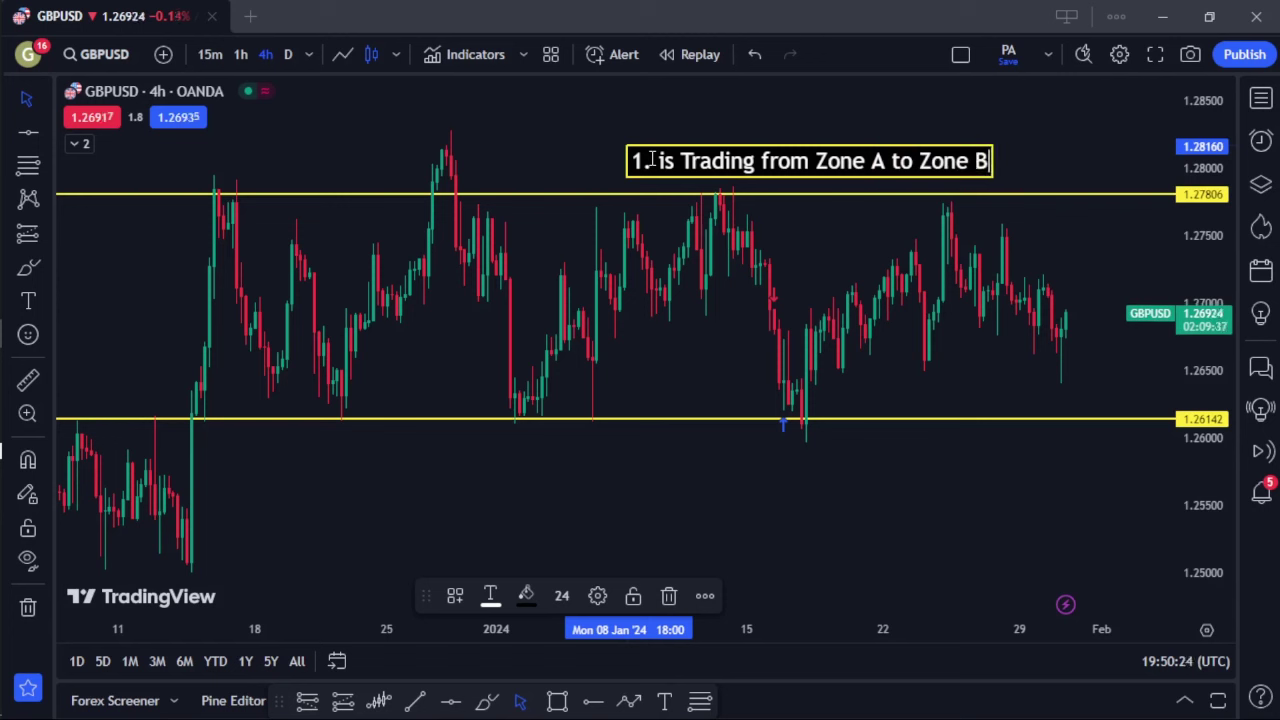
pyautogui.click(651, 442)
pyautogui.moveTo(720, 166); pyautogui.dragTo(729, 103)
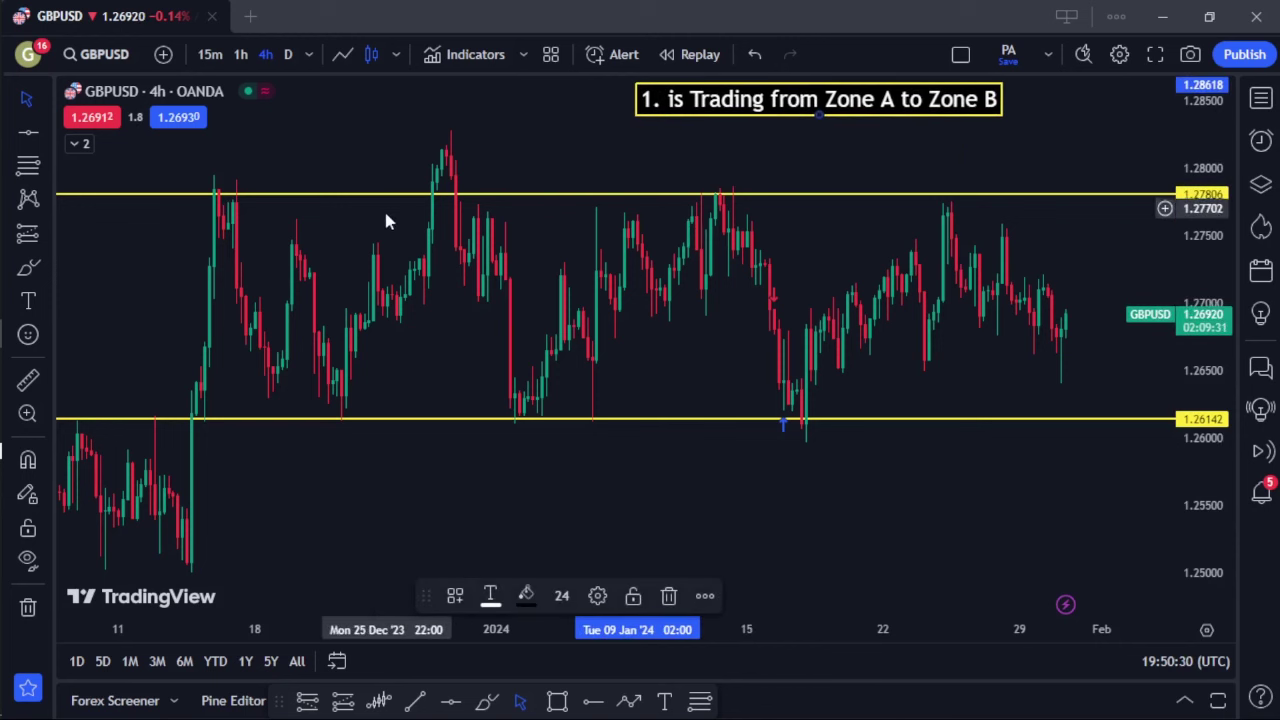
# Draw a zigzag arrow path through the swing highs and lows between the two horizontal lines, from mid-December to the 30 January low
pyautogui.click(628, 700)
pyautogui.click(213, 400)
pyautogui.click(211, 192)
pyautogui.click(345, 420)
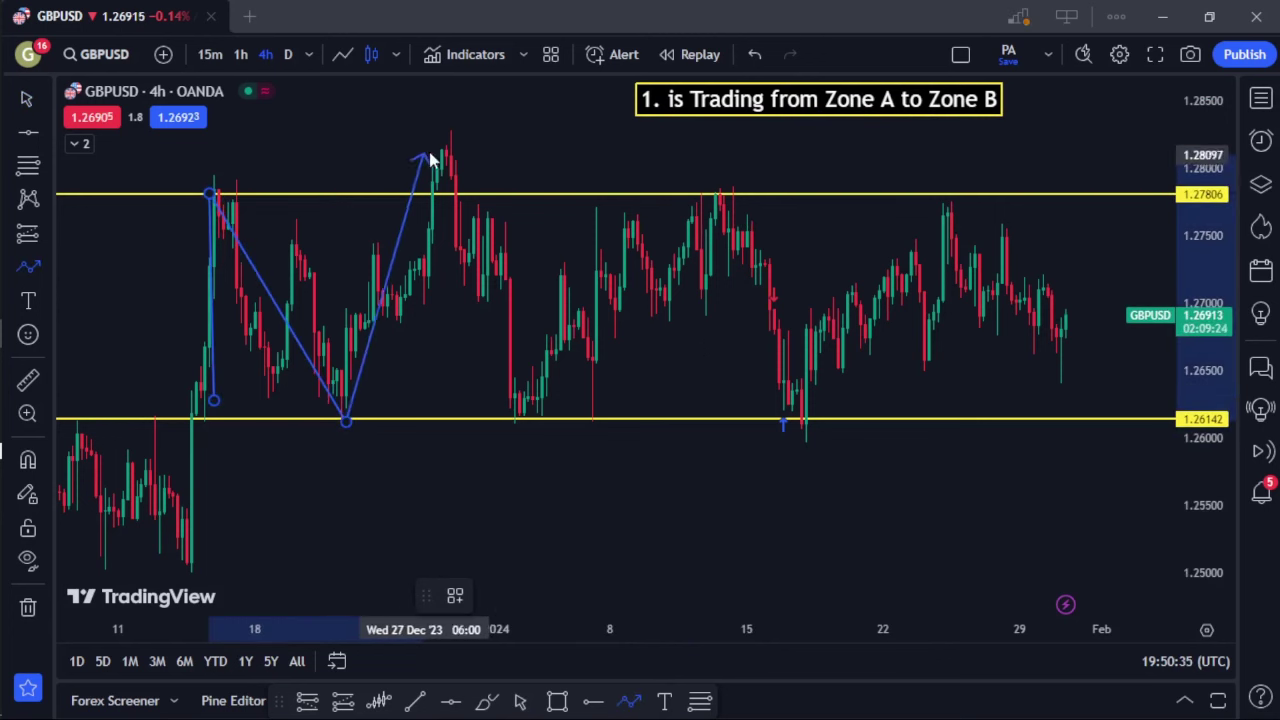
pyautogui.click(451, 133)
pyautogui.click(522, 417)
pyautogui.click(715, 197)
pyautogui.click(791, 426)
pyautogui.click(943, 199)
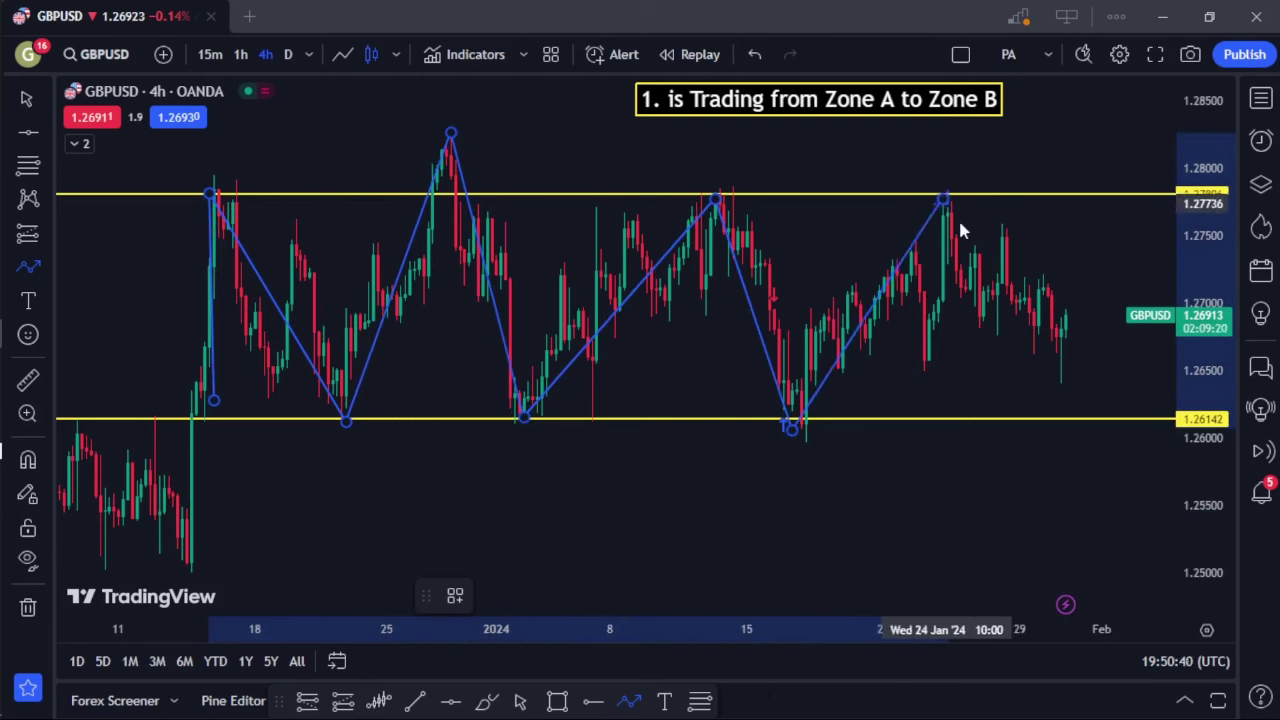
pyautogui.doubleClick(1062, 379)
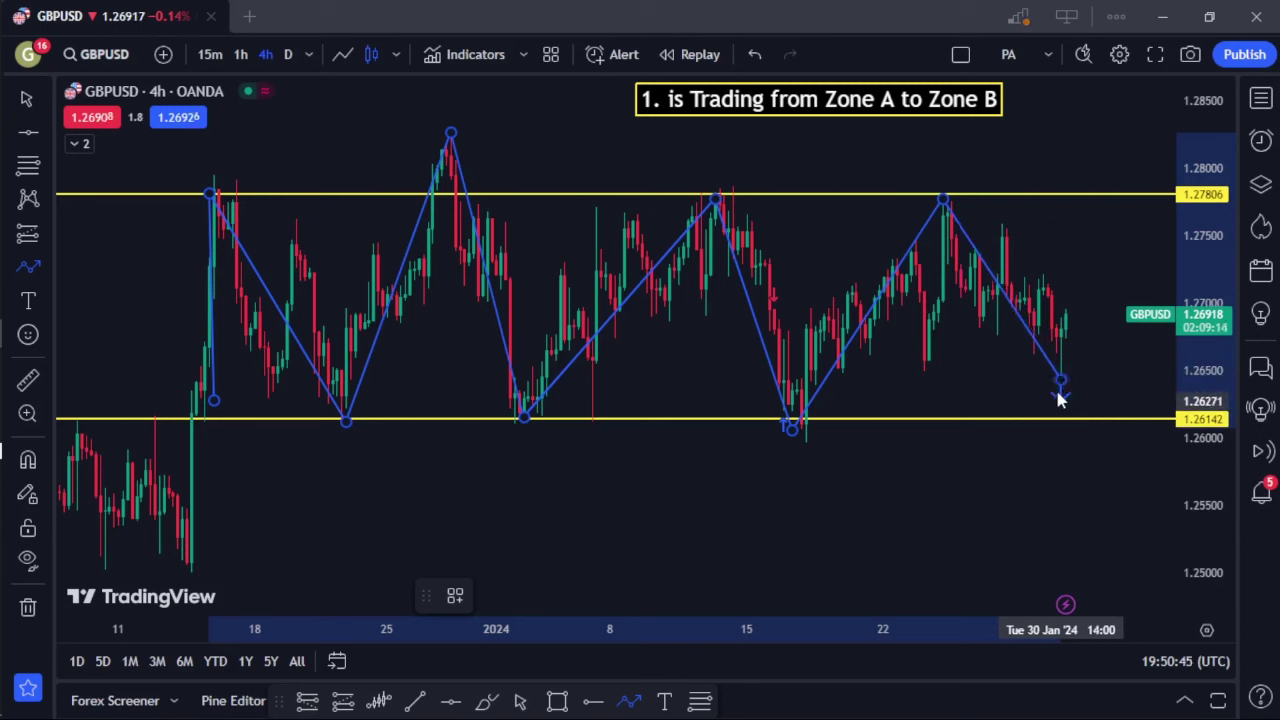
pyautogui.doubleClick(1061, 381)
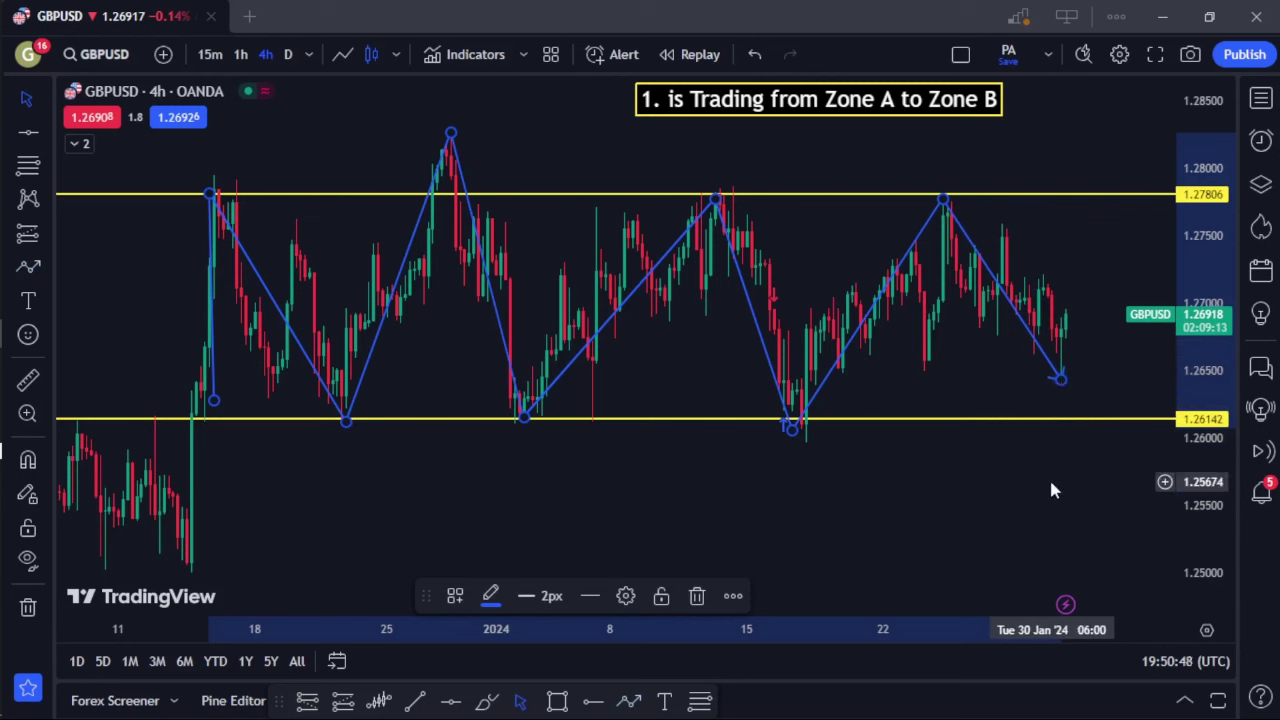
pyautogui.click(1050, 490)
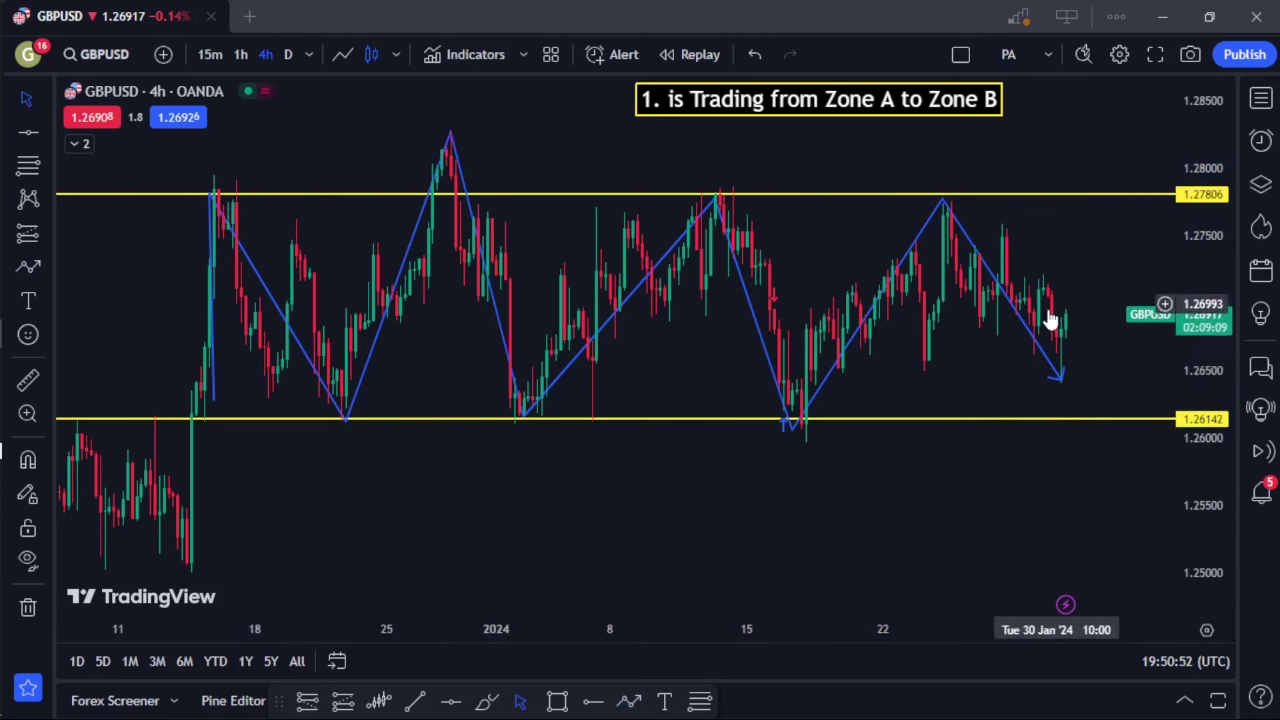
# Circle the latest late-January candles with freehand Brush strokes and delete the strokes
pyautogui.click(486, 700)
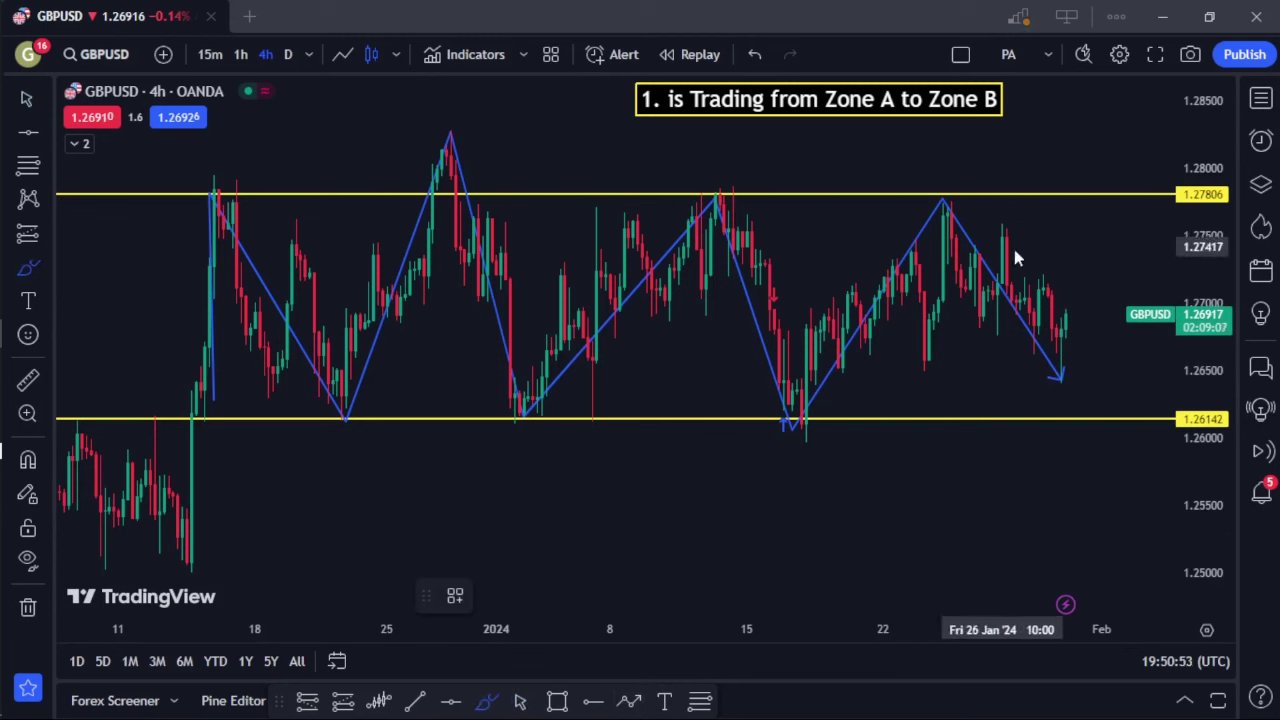
pyautogui.moveTo(1064, 298)
pyautogui.mouseDown()
pyautogui.moveTo(1056, 378)
pyautogui.moveTo(1125, 320)
pyautogui.mouseUp()
pyautogui.moveTo(1020, 278); pyautogui.dragTo(1075, 268)
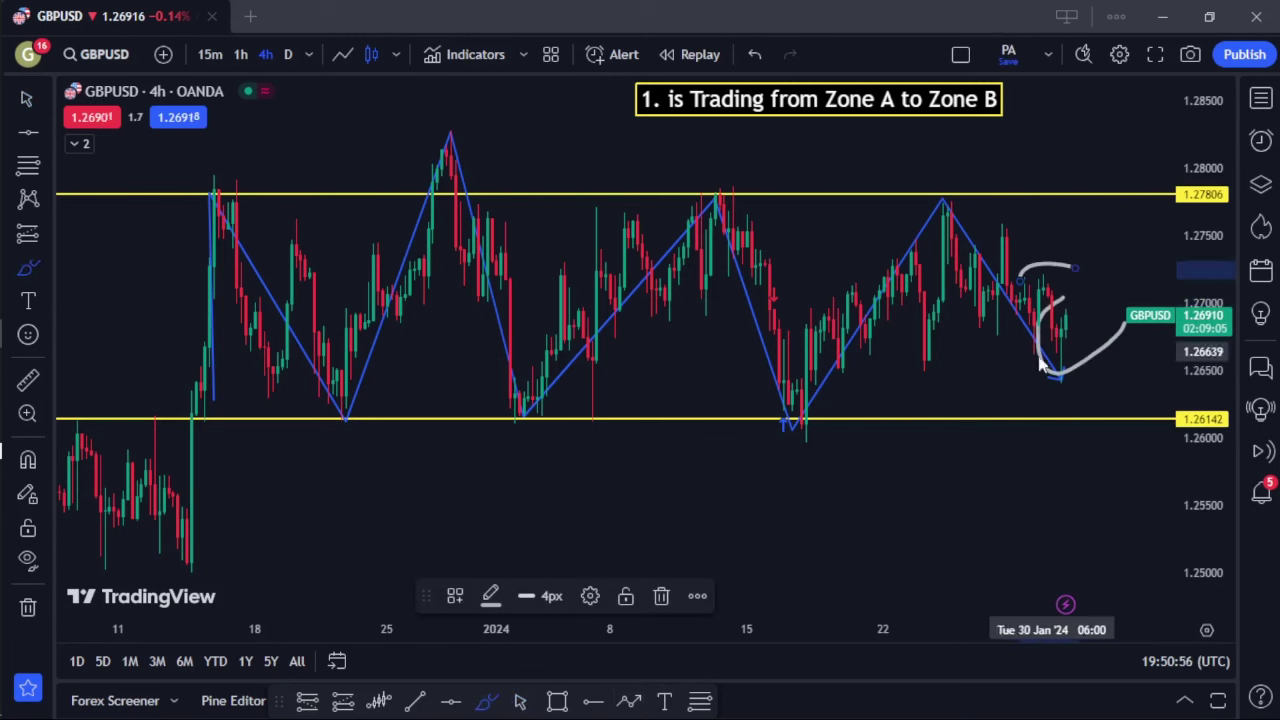
pyautogui.click(662, 595)
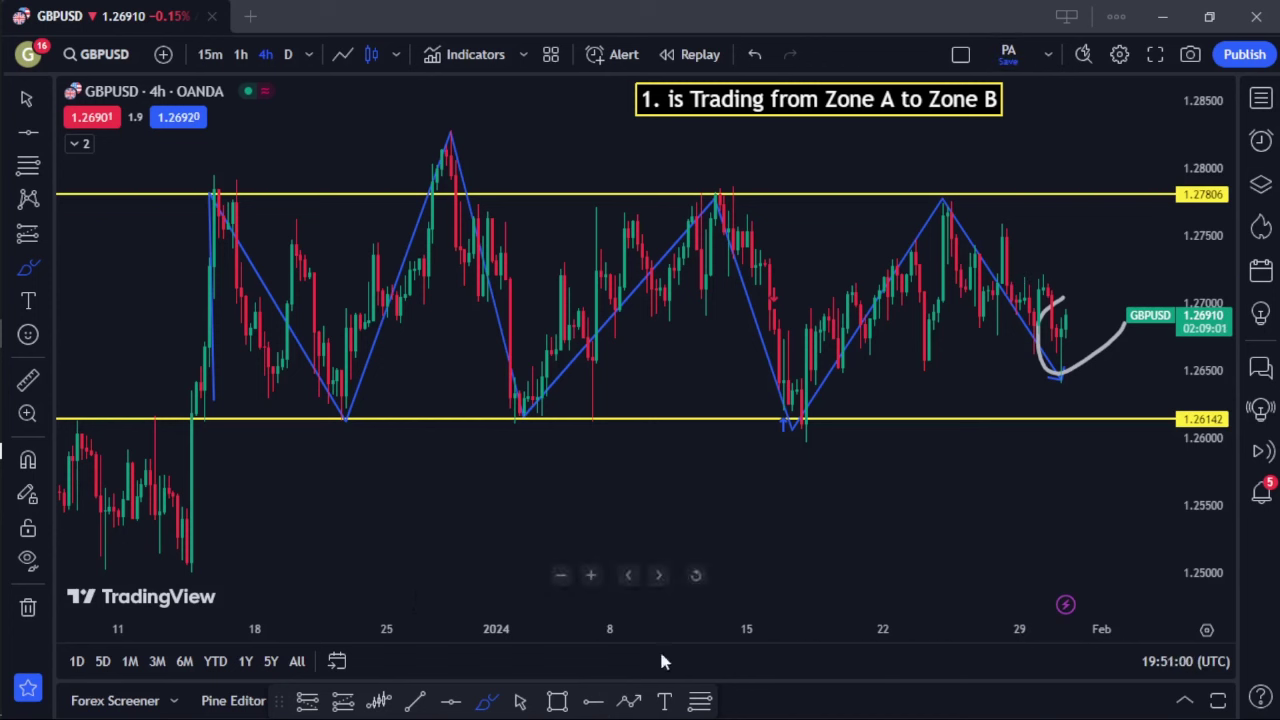
pyautogui.click(524, 704)
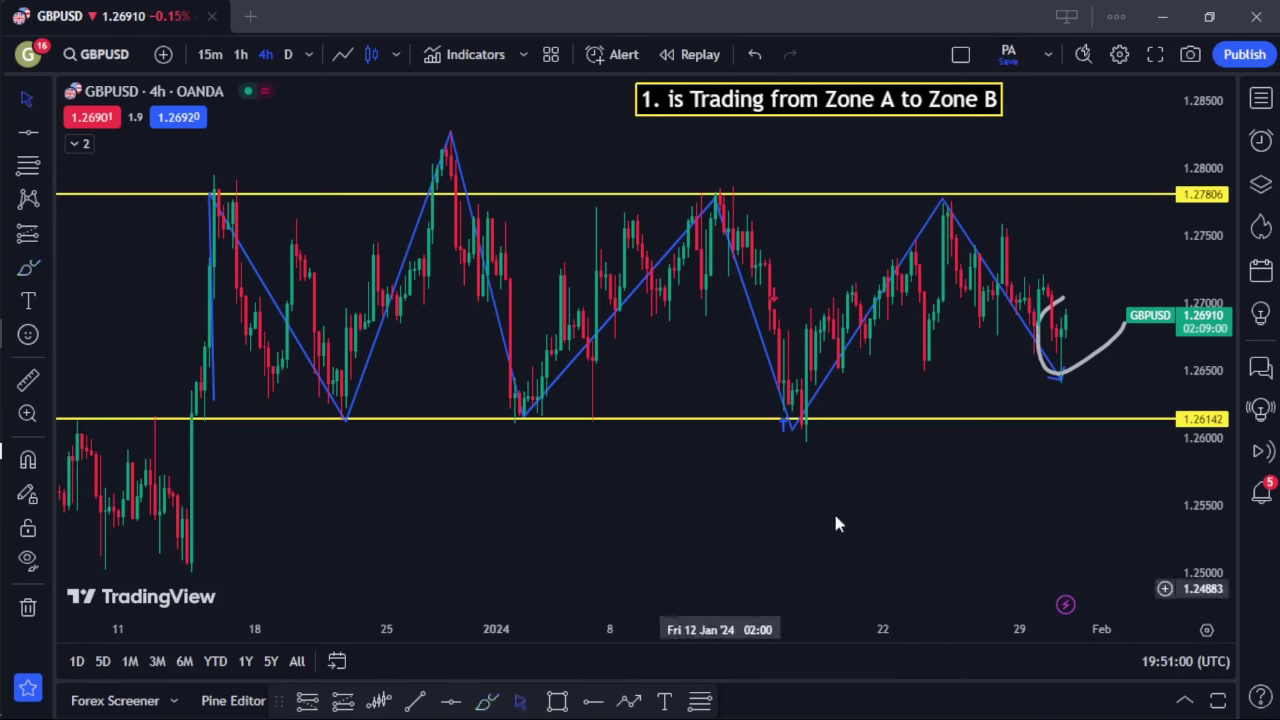
pyautogui.click(1095, 364)
pyautogui.press('Delete')
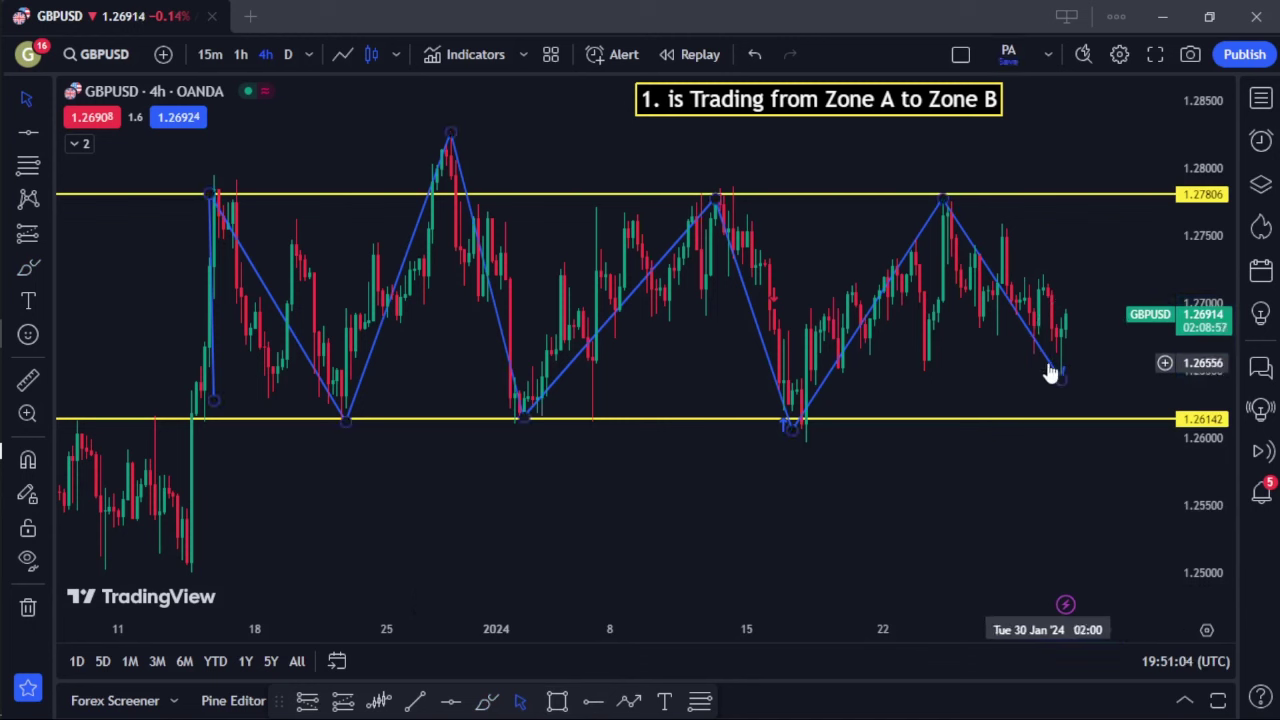
# Delete the zigzag arrow path running between the two horizontal lines
pyautogui.click(1050, 372)
pyautogui.press('Delete')
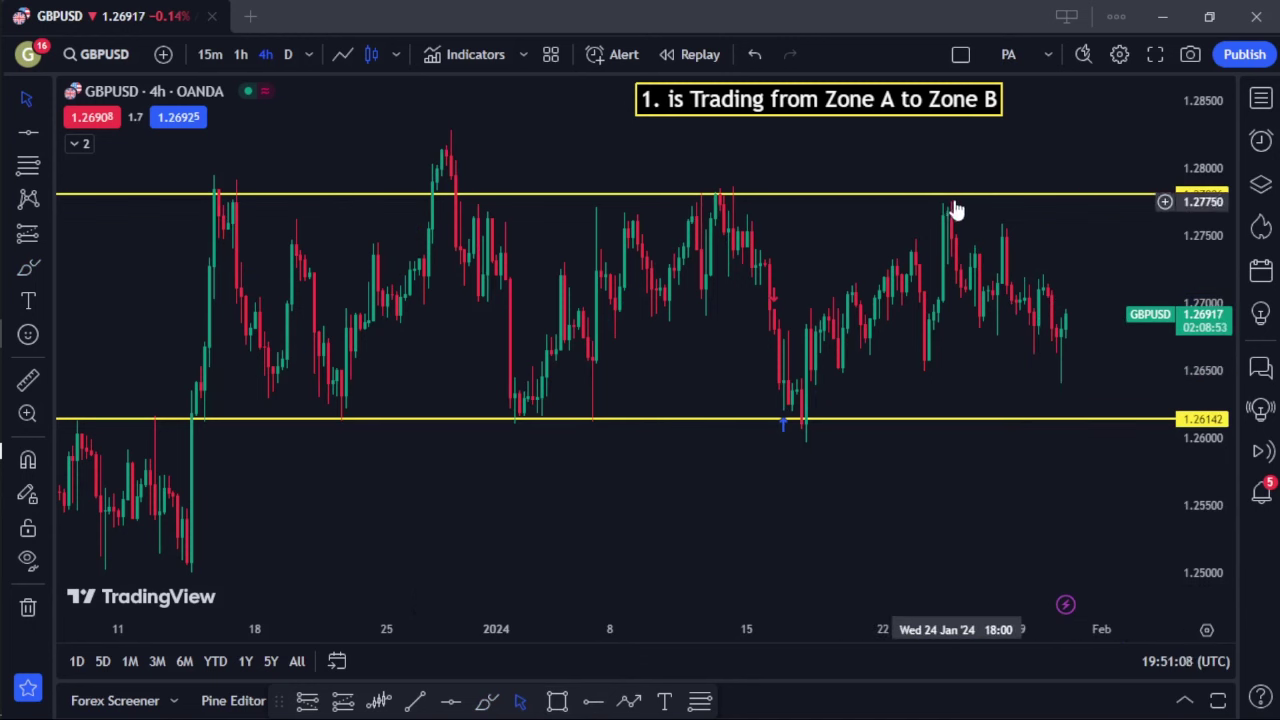
# Handwrite an "A" just above the upper horizontal line and a "B" just below the lower line with the Brush, near the latest candles
pyautogui.click(484, 701)
pyautogui.moveTo(980, 181)
pyautogui.mouseDown()
pyautogui.moveTo(983, 168)
pyautogui.moveTo(1014, 200)
pyautogui.moveTo(995, 192)
pyautogui.mouseUp()
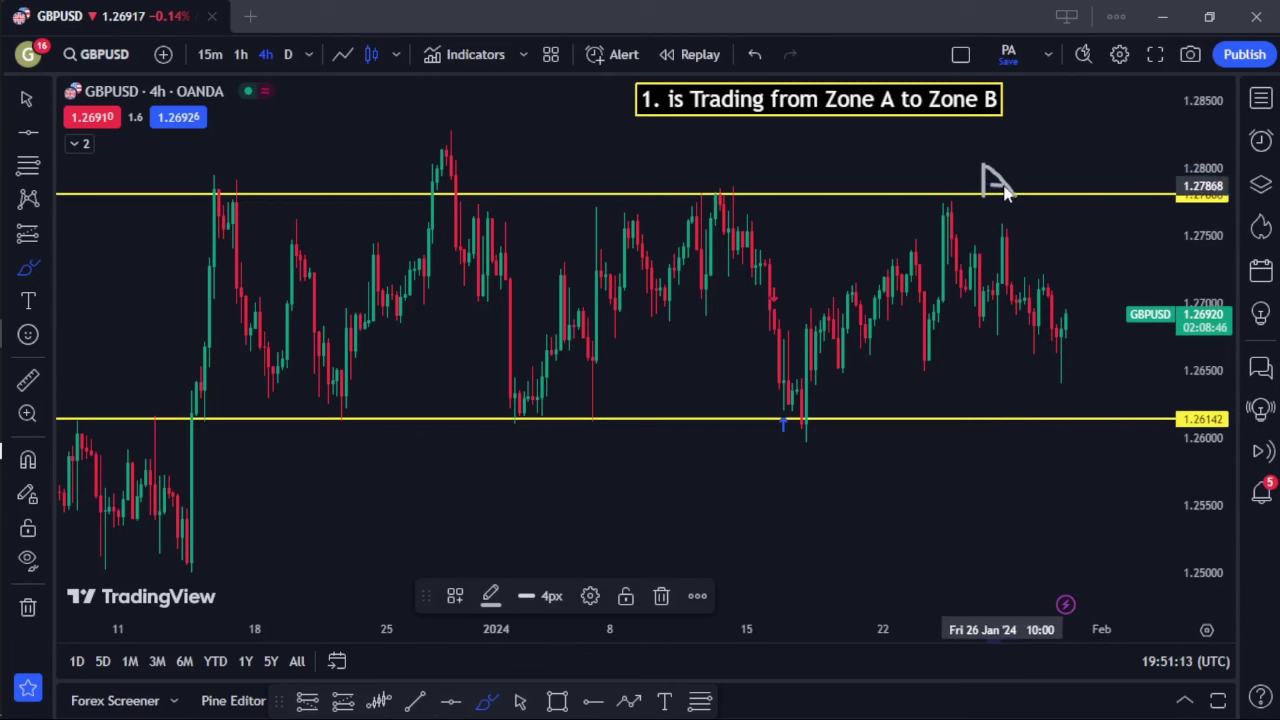
pyautogui.moveTo(1006, 421)
pyautogui.mouseDown()
pyautogui.moveTo(1014, 457)
pyautogui.moveTo(1032, 444)
pyautogui.moveTo(1012, 462)
pyautogui.mouseUp()
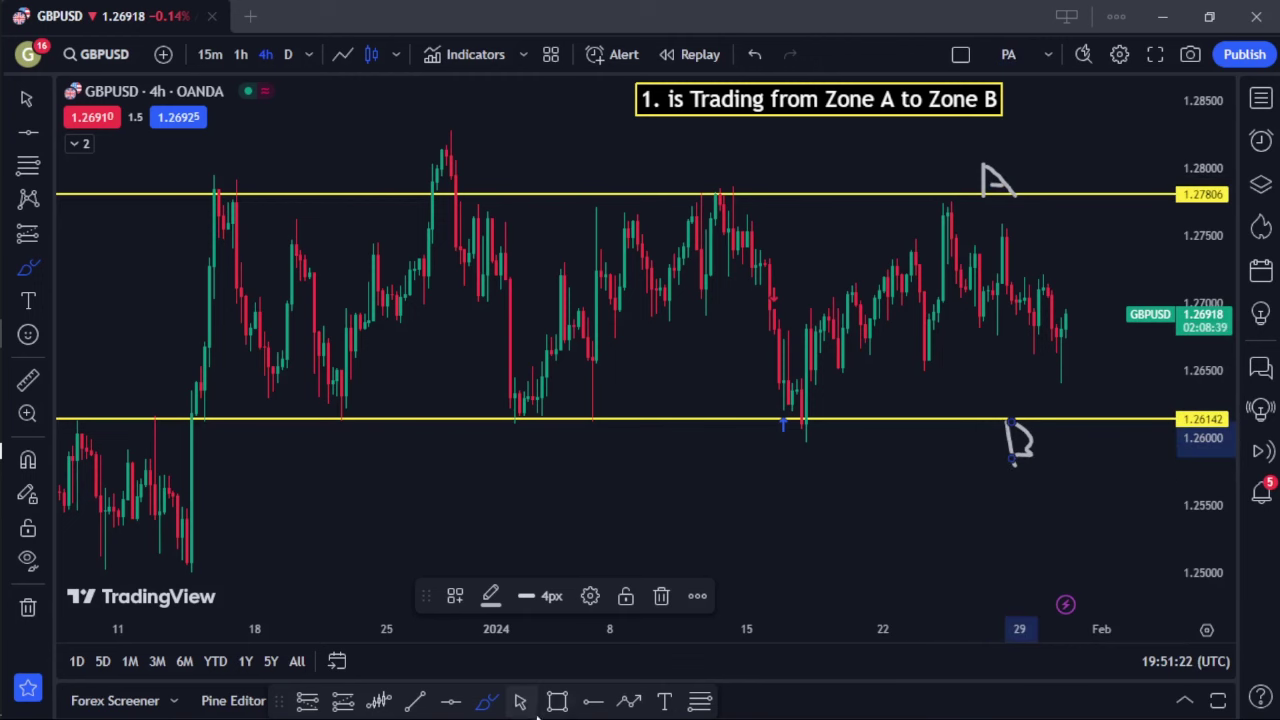
pyautogui.moveTo(788, 549); pyautogui.dragTo(616, 546)
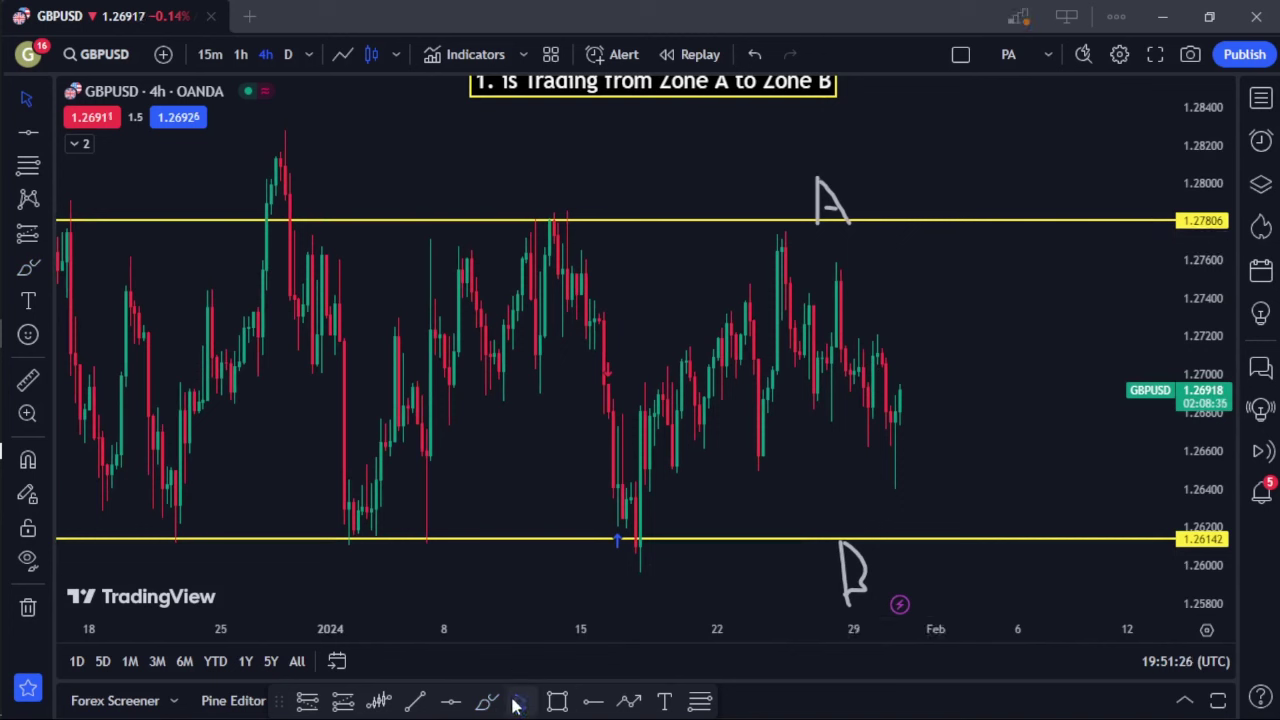
pyautogui.moveTo(886, 229); pyautogui.dragTo(885, 226)
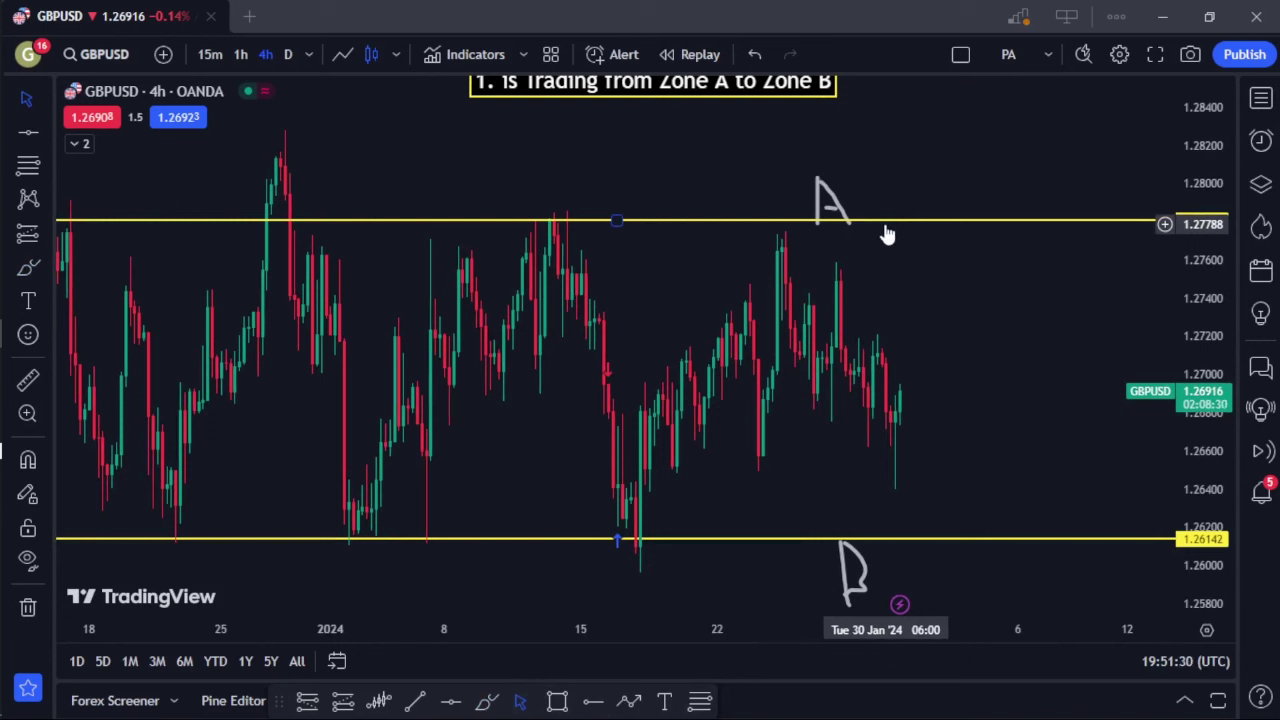
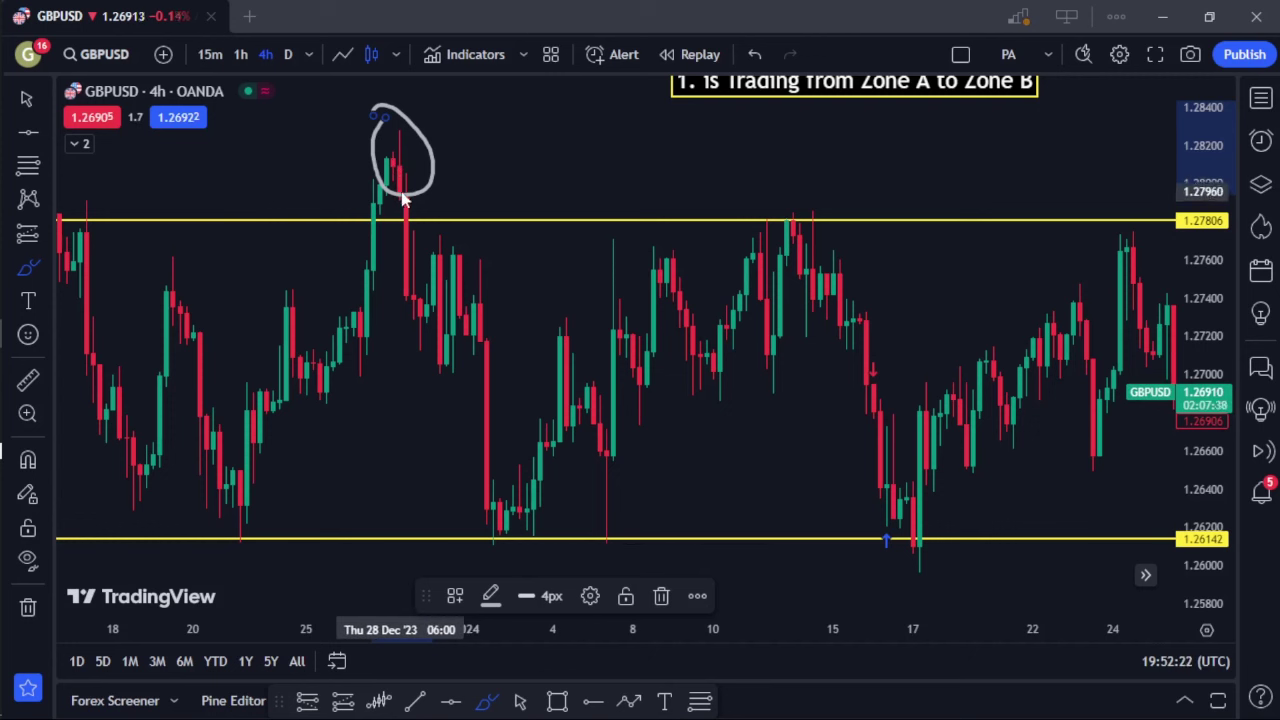
# Draw a vertical Brush stroke down from the circled late-December high and delete the extra stroke beside it
pyautogui.moveTo(400, 192)
pyautogui.mouseDown()
pyautogui.moveTo(403, 314)
pyautogui.moveTo(411, 251)
pyautogui.moveTo(413, 314)
pyautogui.moveTo(410, 287)
pyautogui.mouseUp()
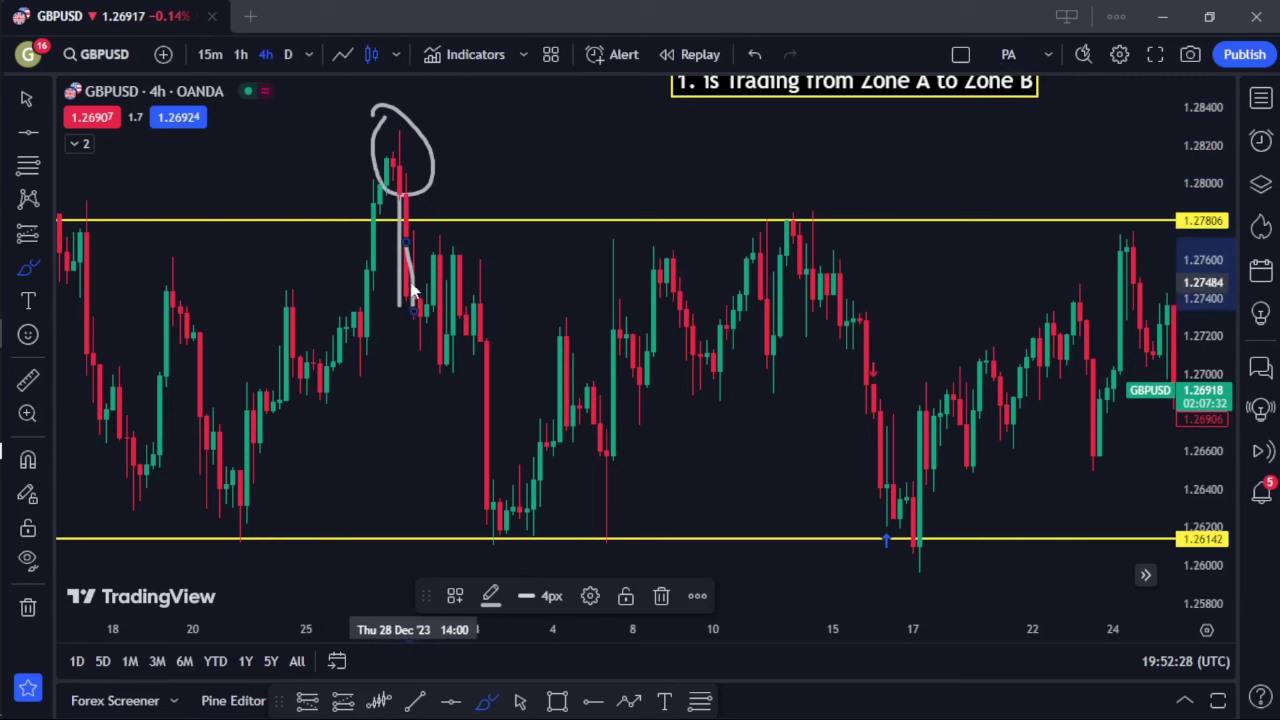
pyautogui.click(661, 596)
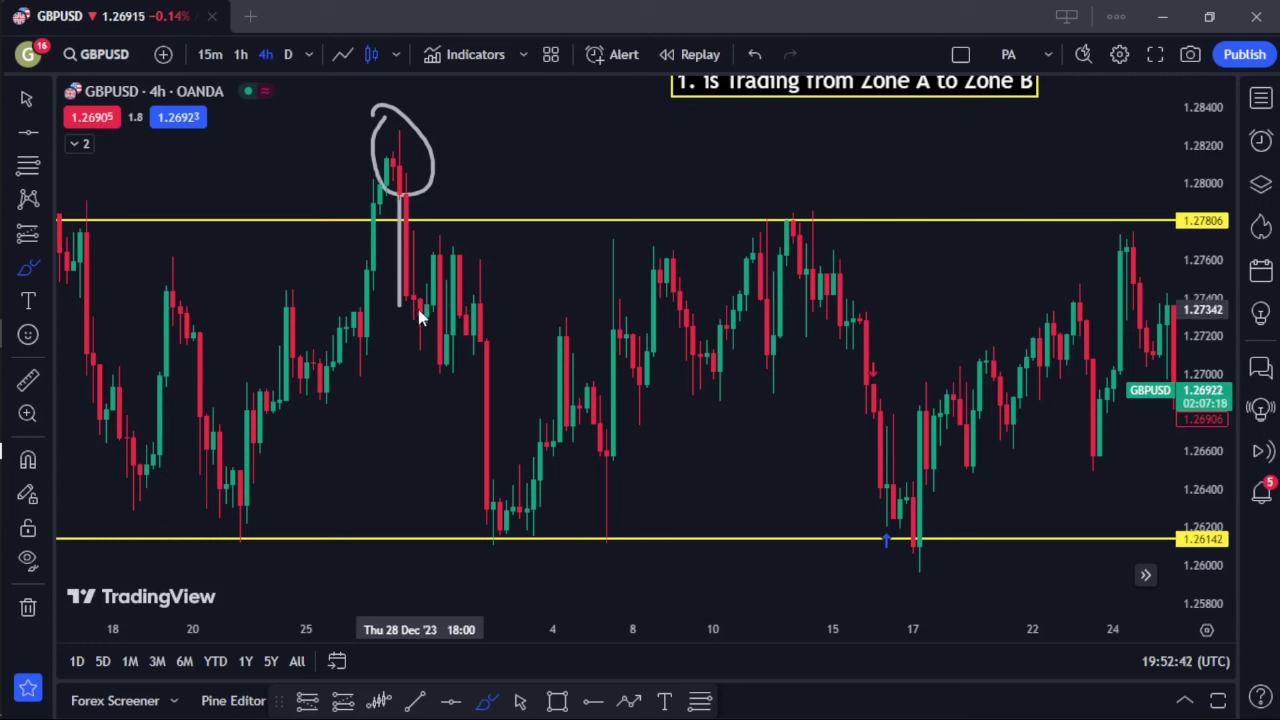
# Place a Short Position at about 1.27396 after the circled high, extend its target to the lower line at about 1.26131, and delete it
pyautogui.click(700, 700)
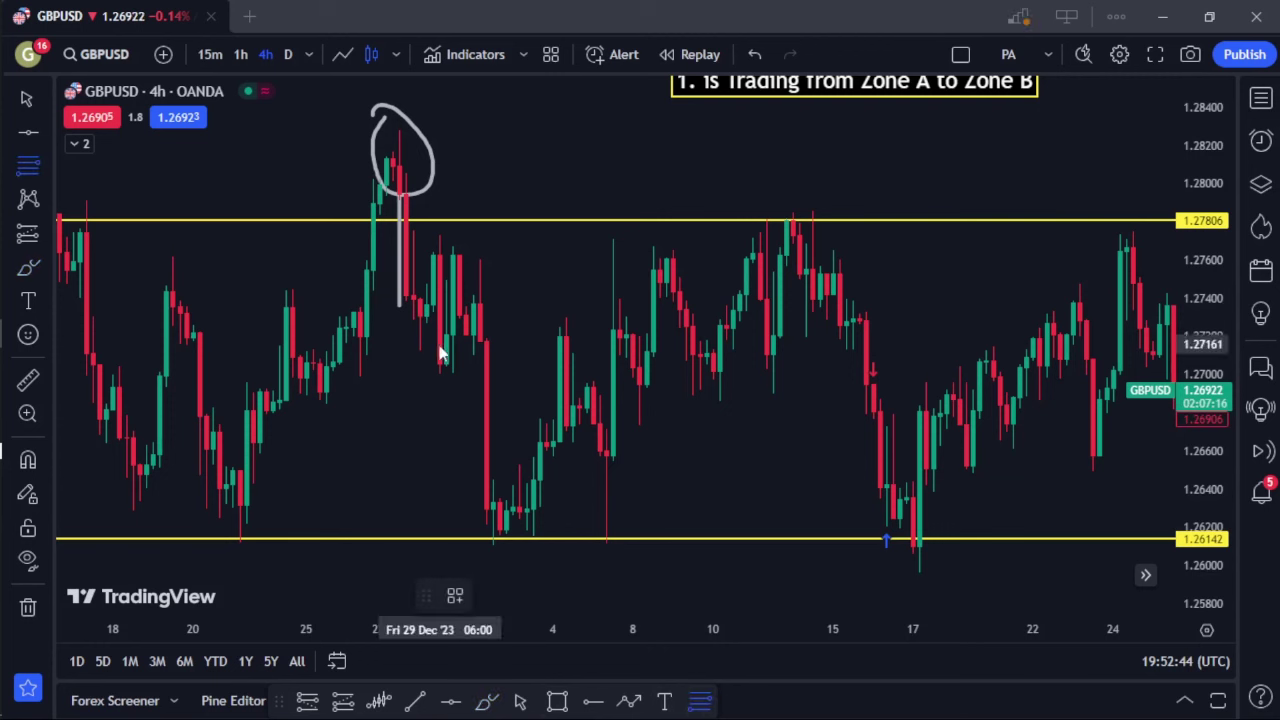
pyautogui.click(307, 700)
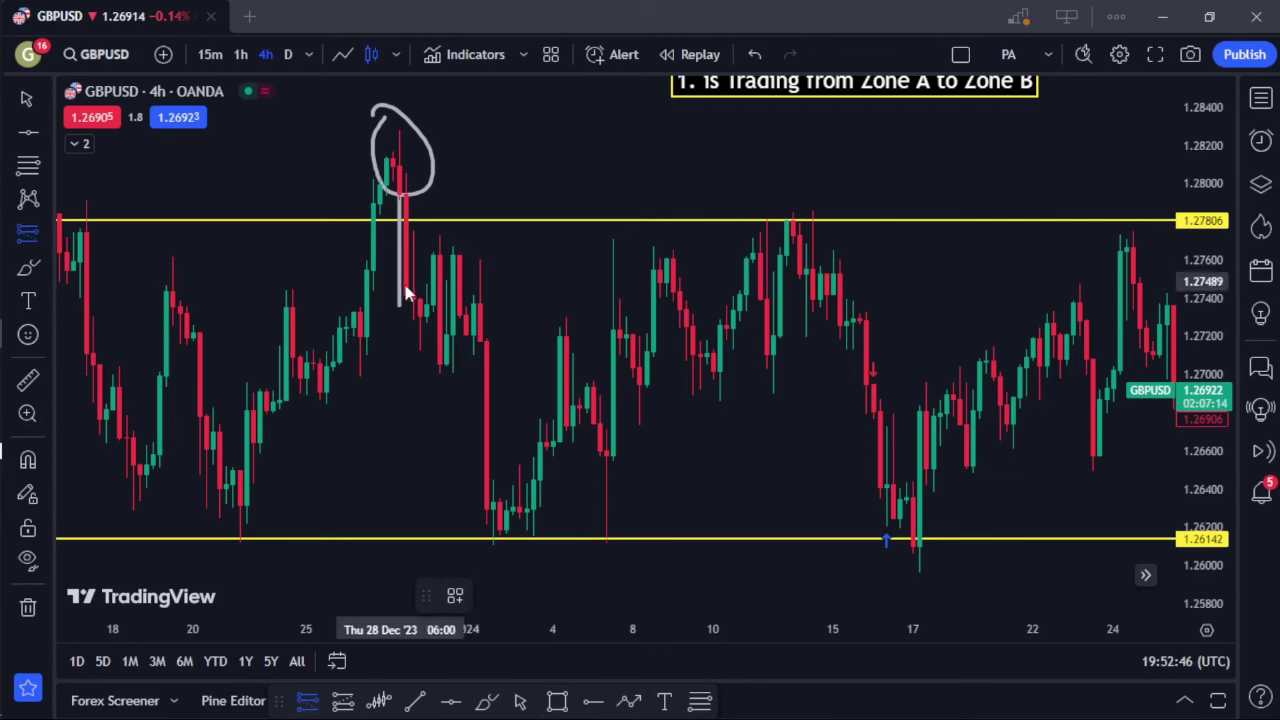
pyautogui.click(420, 299)
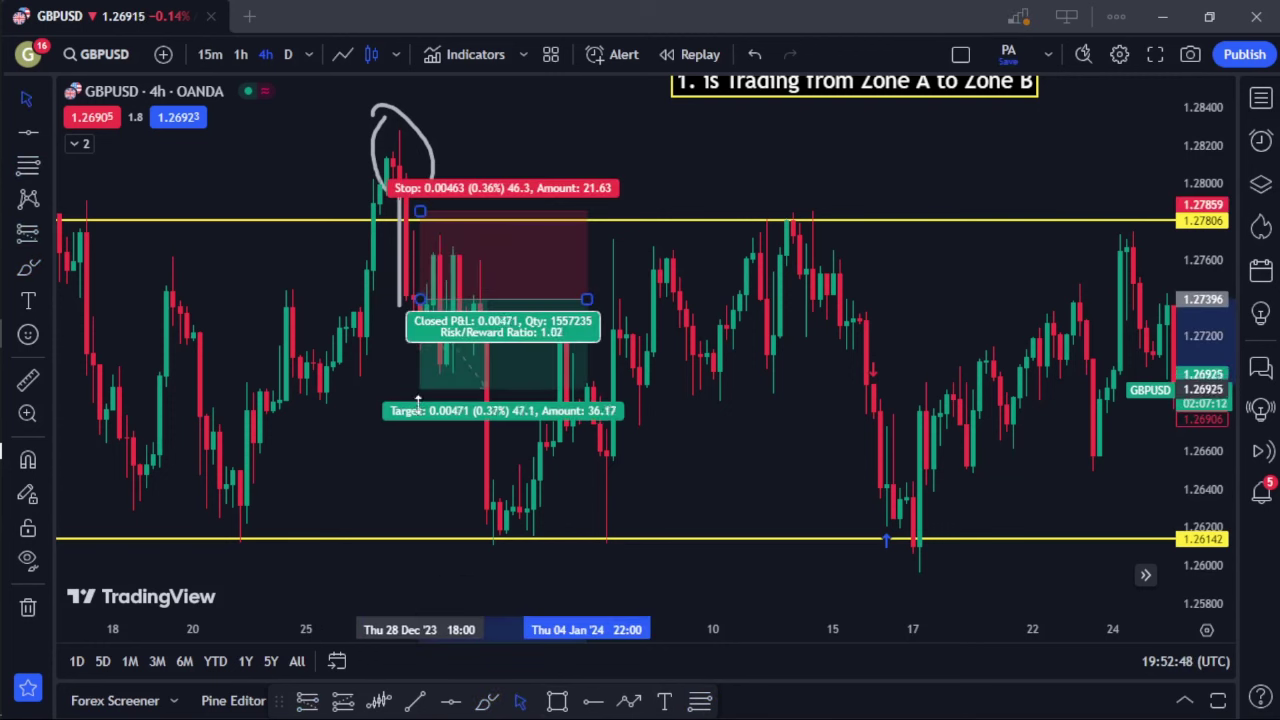
pyautogui.moveTo(418, 398); pyautogui.dragTo(420, 540)
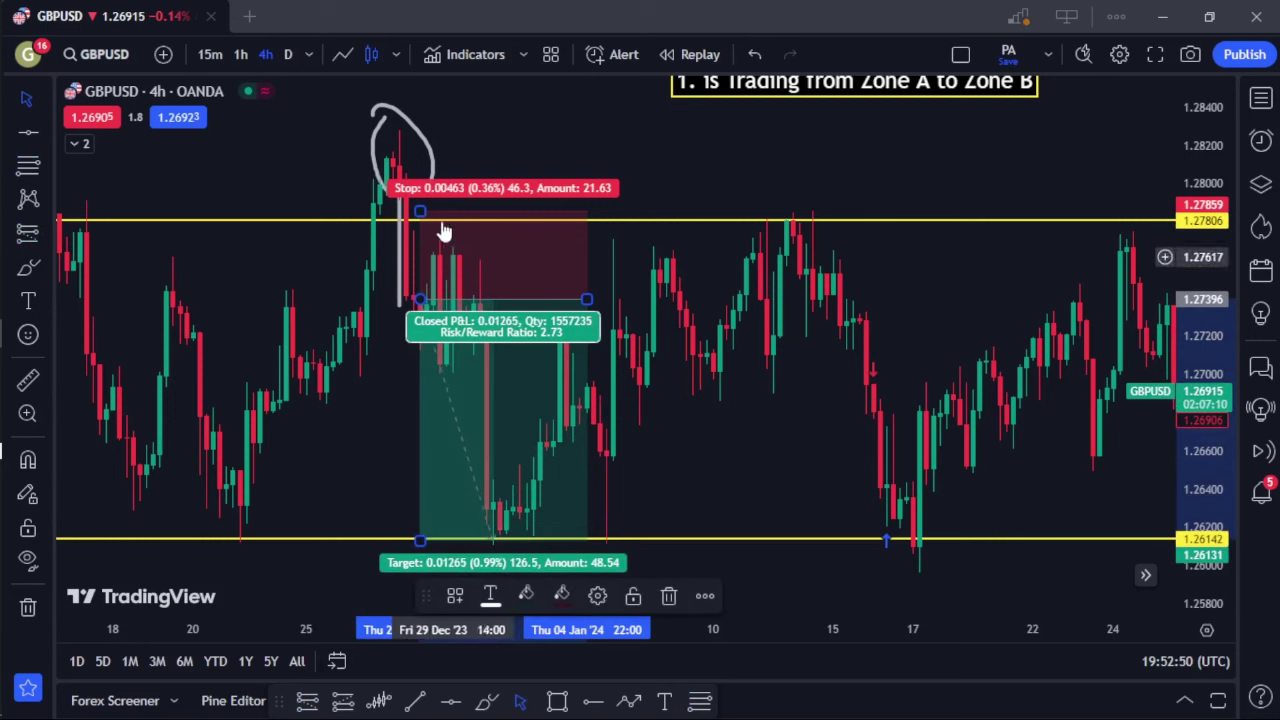
pyautogui.click(616, 152)
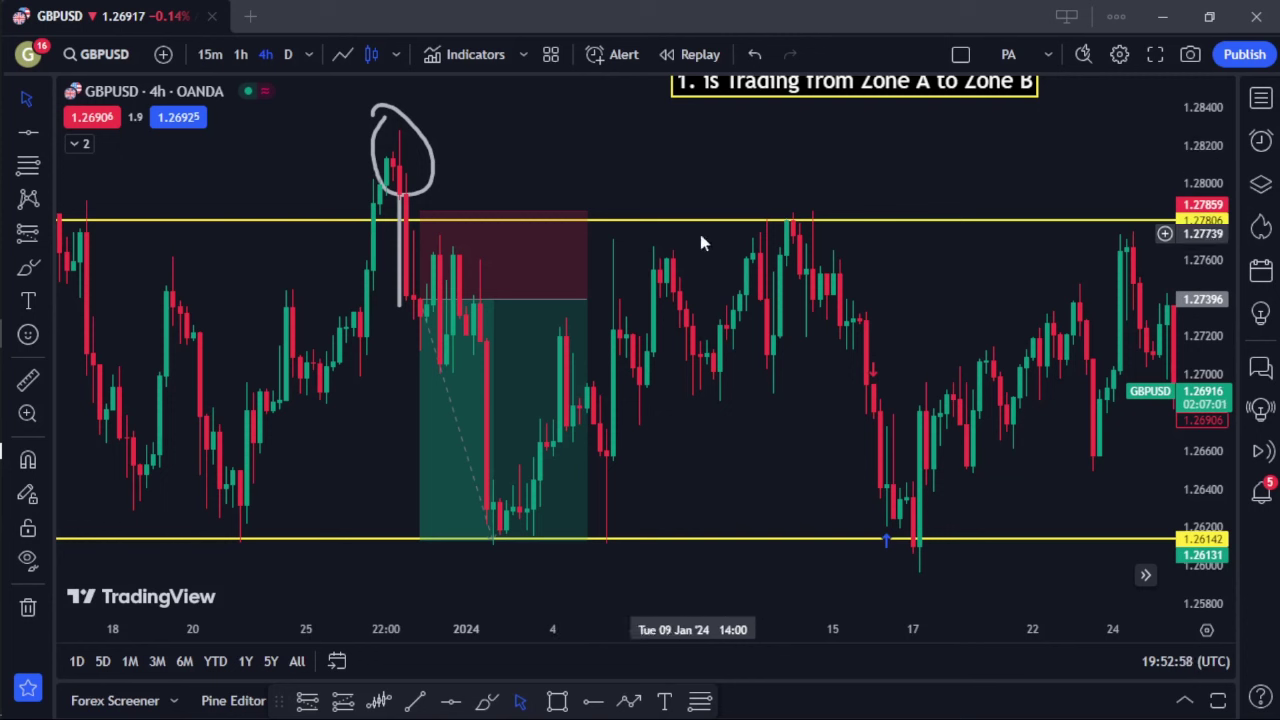
pyautogui.click(570, 296)
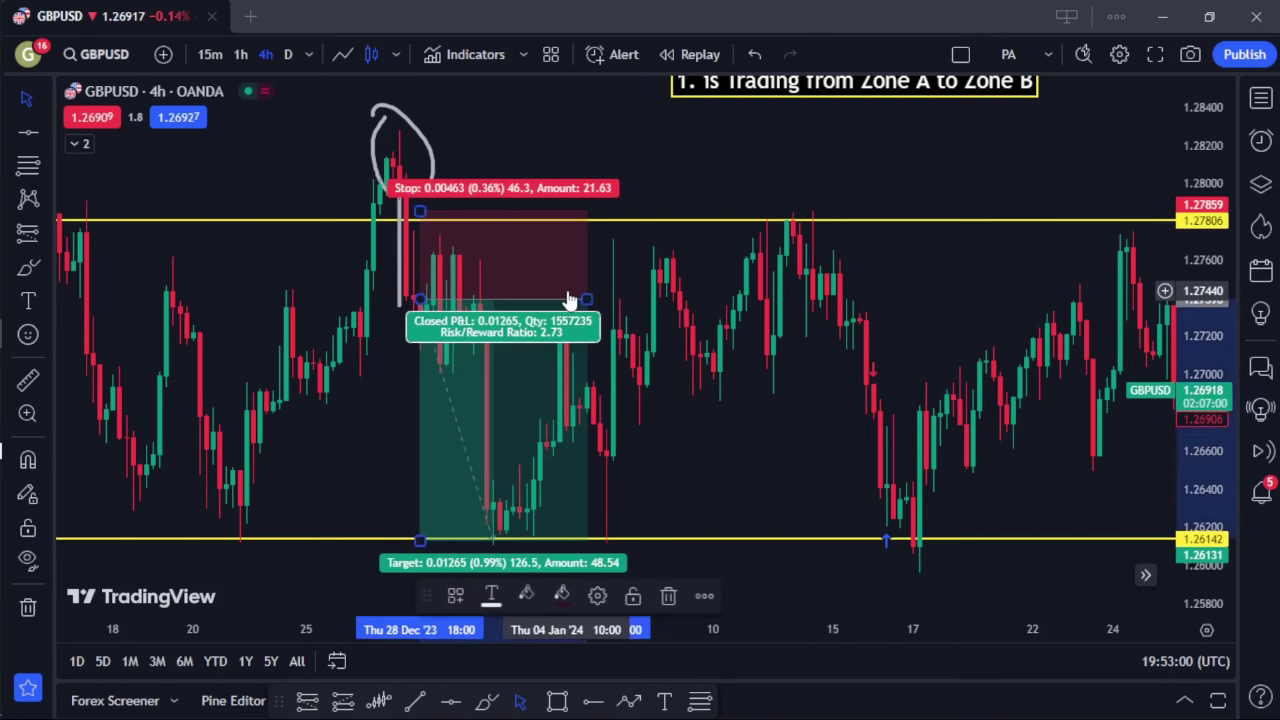
pyautogui.press('Delete')
# Draw two freehand Brush strokes from the current price, one up past the upper horizontal line and one down to the lower line
pyautogui.hscroll(5, 846, 486)
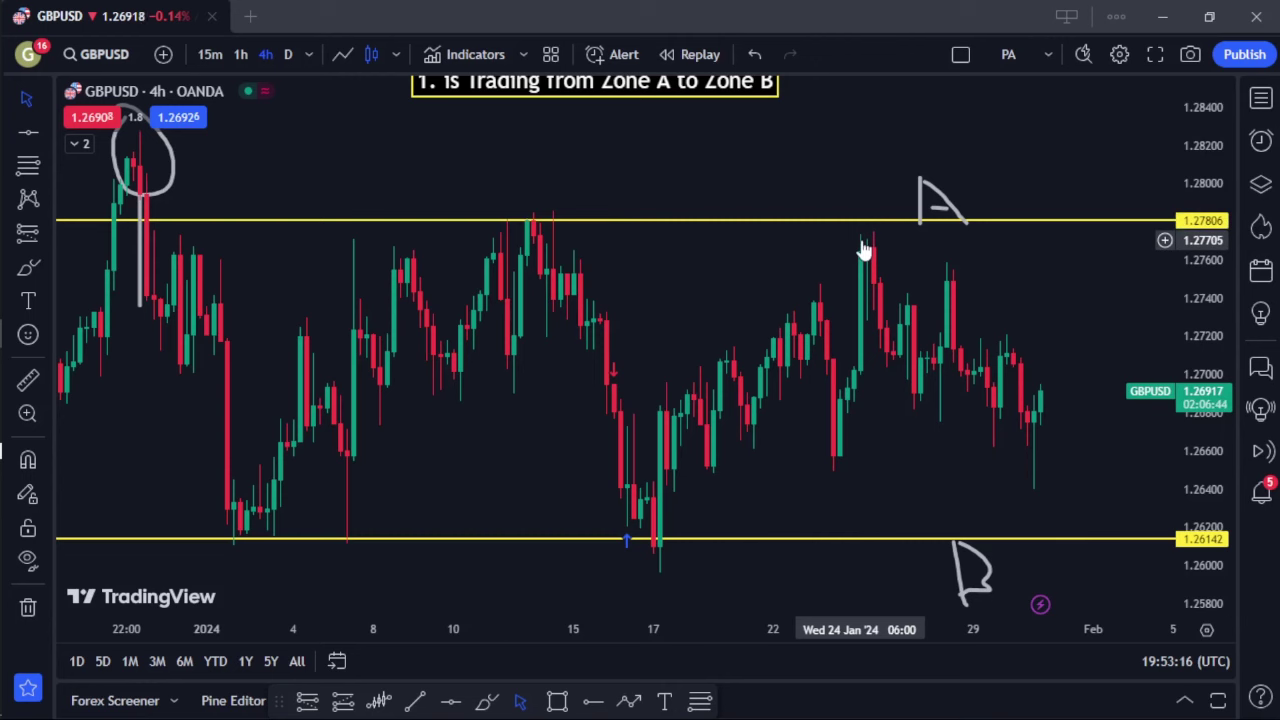
pyautogui.hscroll(-3, 457, 171)
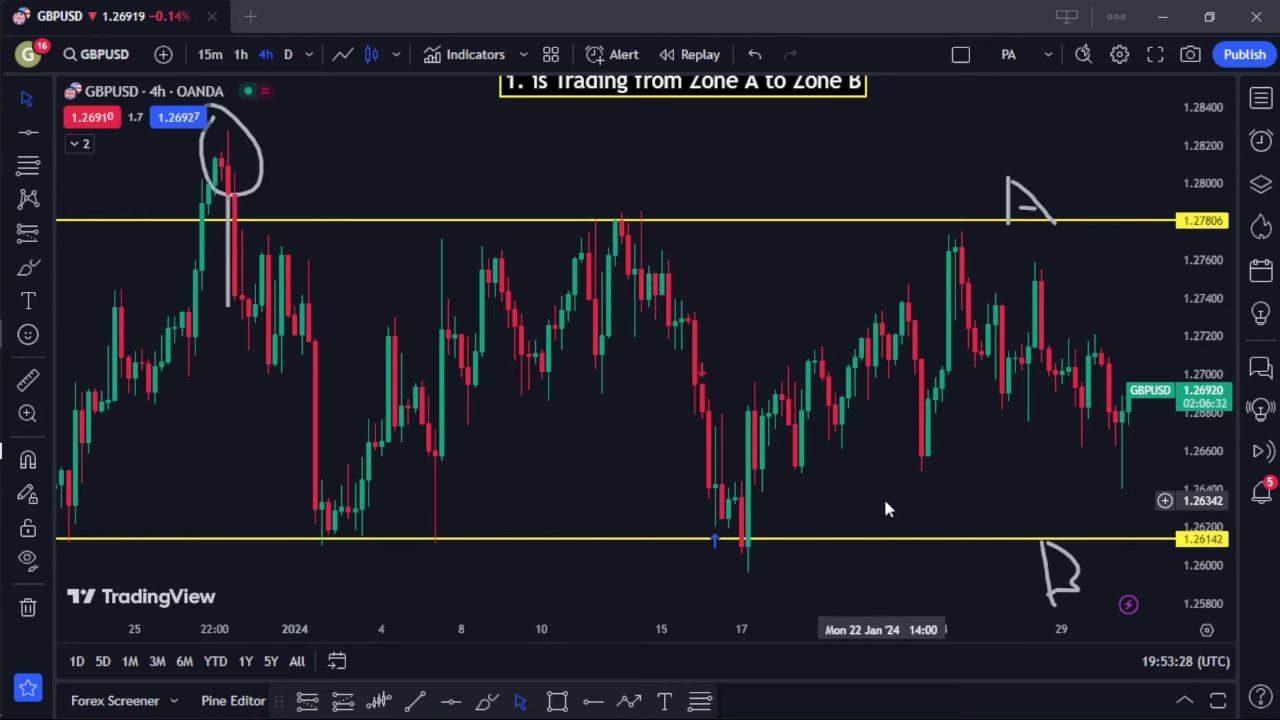
pyautogui.moveTo(885, 510); pyautogui.dragTo(668, 506)
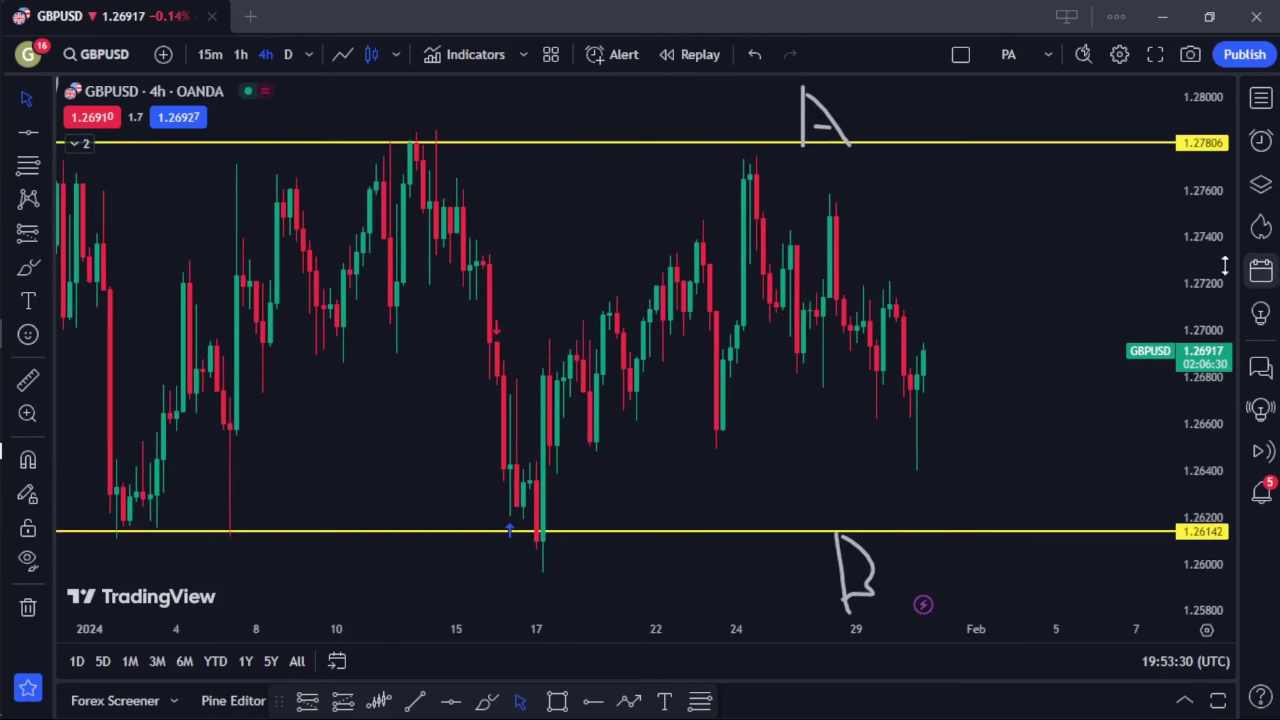
pyautogui.moveTo(1225, 265); pyautogui.dragTo(1225, 320)
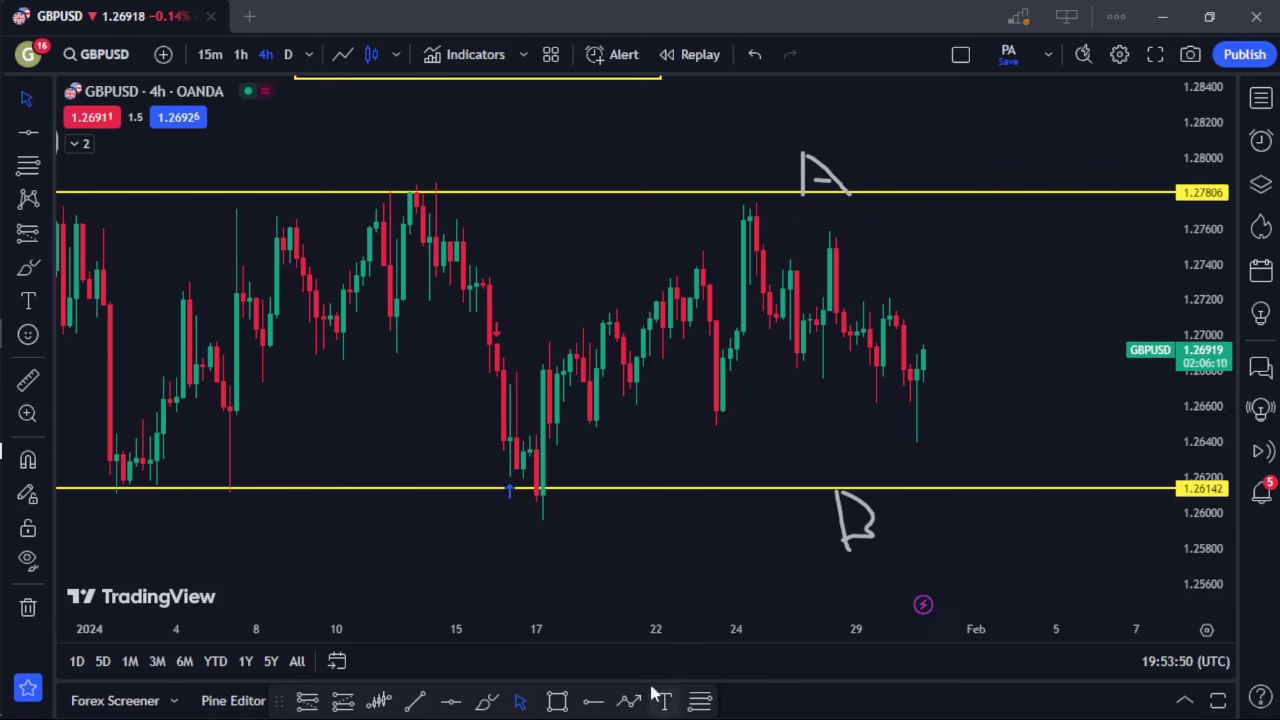
pyautogui.click(486, 700)
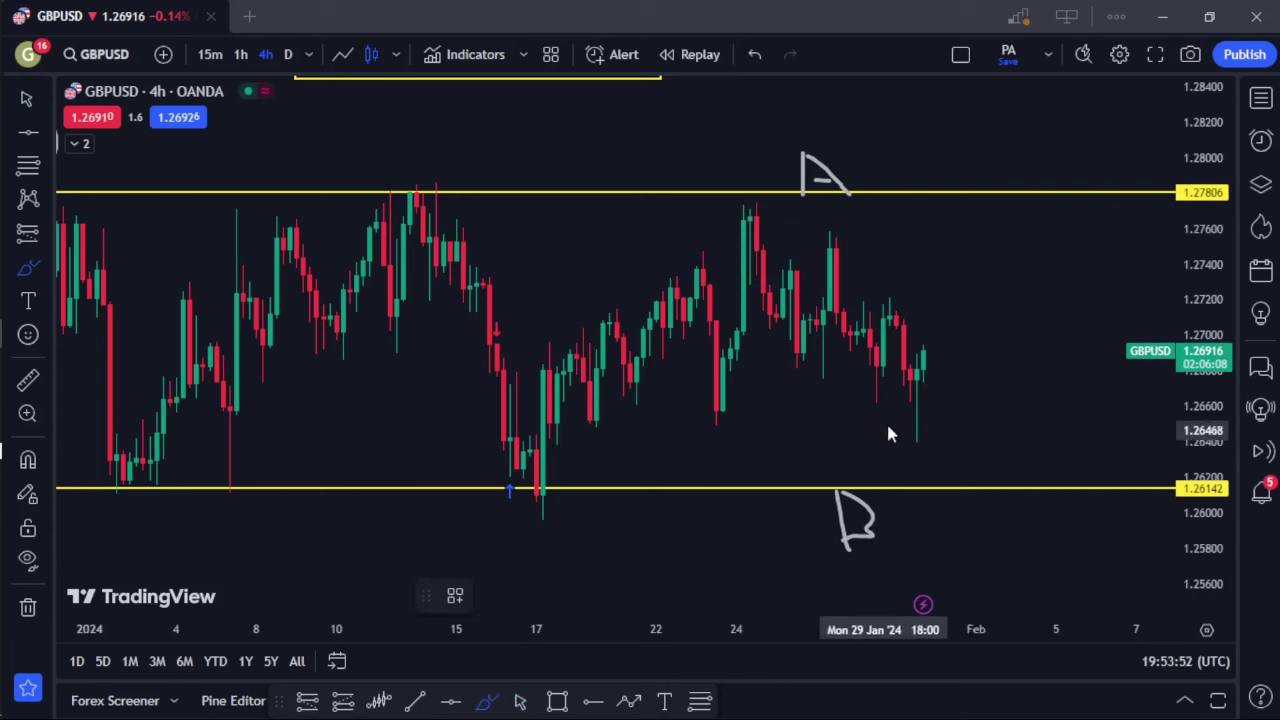
pyautogui.moveTo(917, 338); pyautogui.dragTo(935, 168)
pyautogui.moveTo(922, 350); pyautogui.dragTo(948, 496)
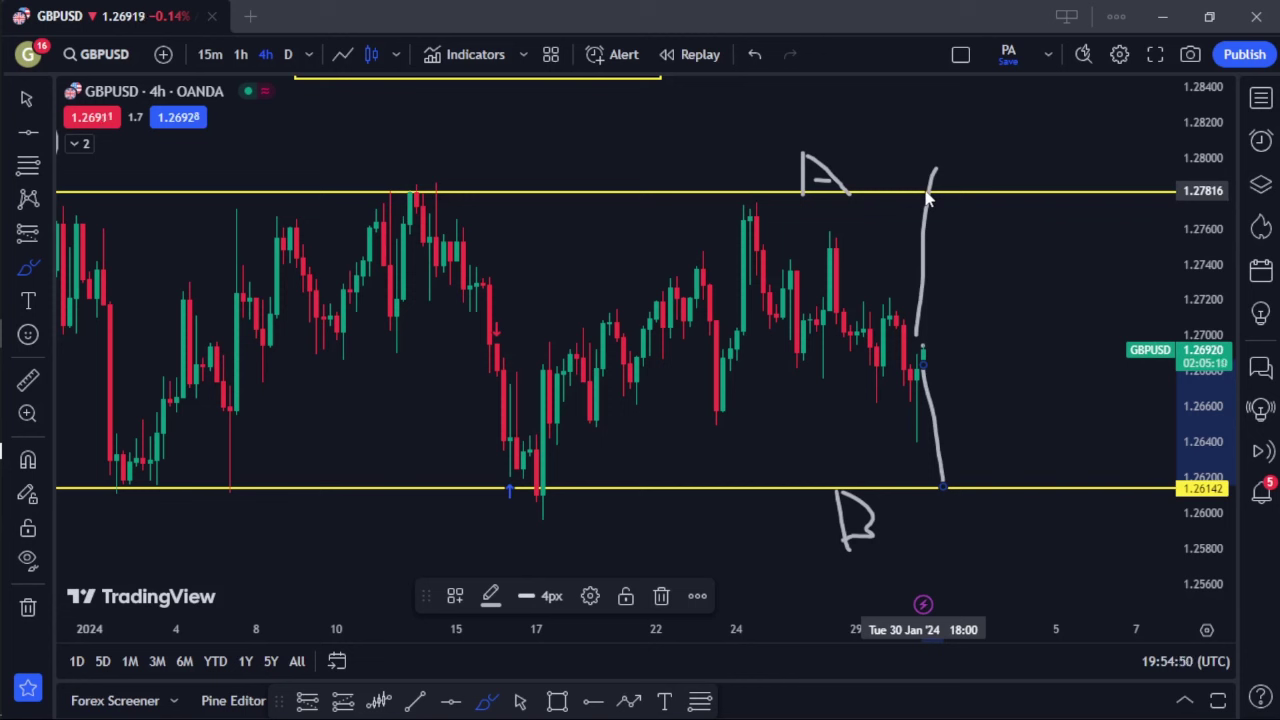
# Move the "1. is Trading from Zone A to Zone B" label higher and place a clone of it directly underneath
pyautogui.moveTo(16, 108)
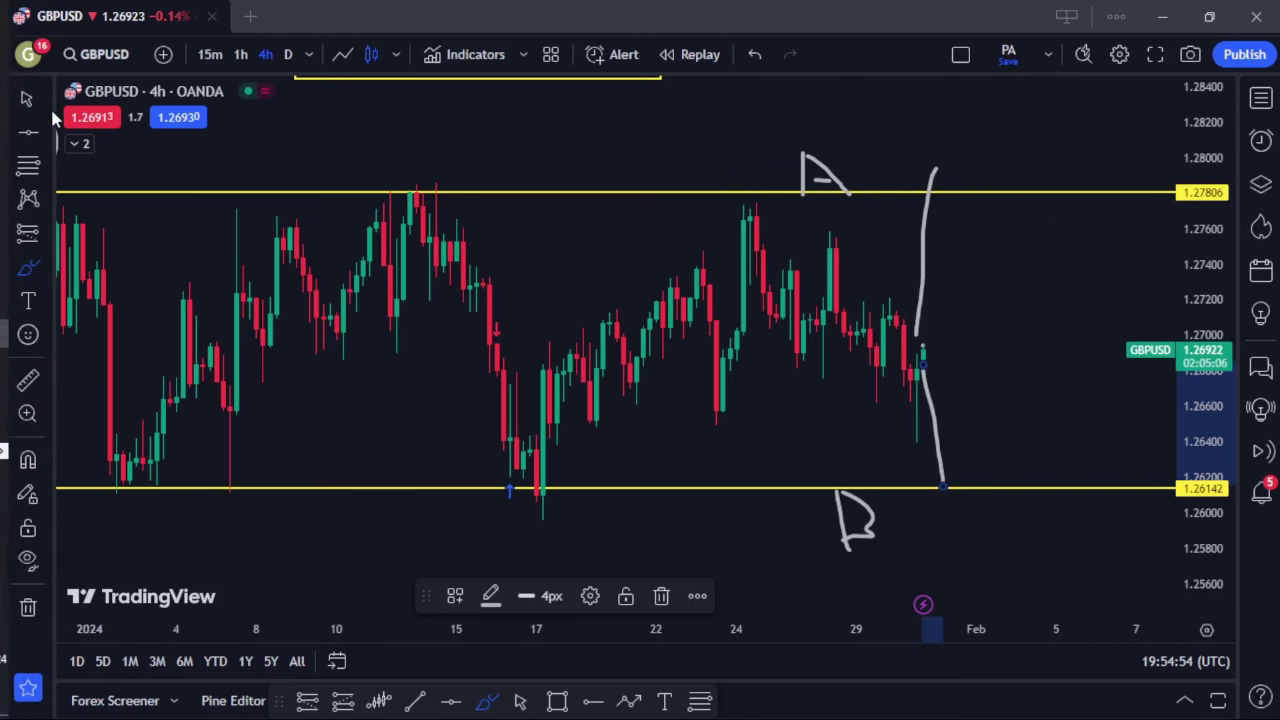
pyautogui.moveTo(638, 170)
pyautogui.mouseDown()
pyautogui.moveTo(645, 266)
pyautogui.moveTo(694, 361)
pyautogui.mouseUp()
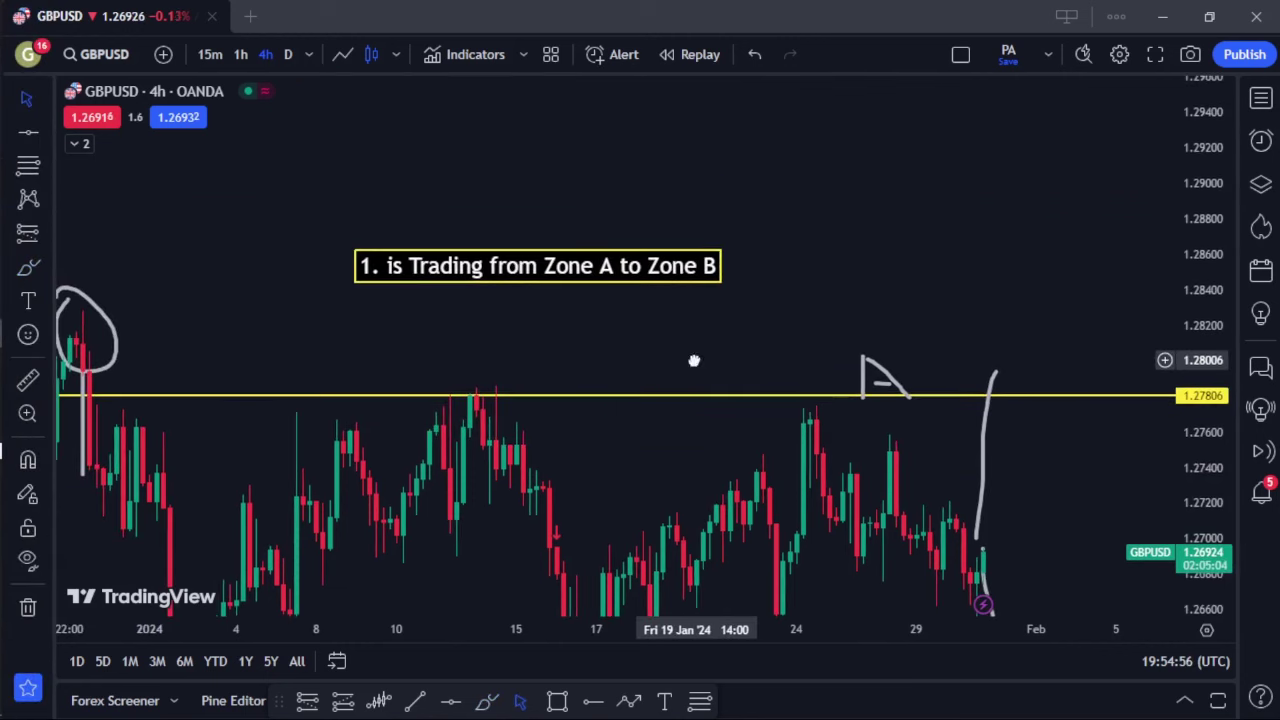
pyautogui.moveTo(486, 269); pyautogui.dragTo(500, 158)
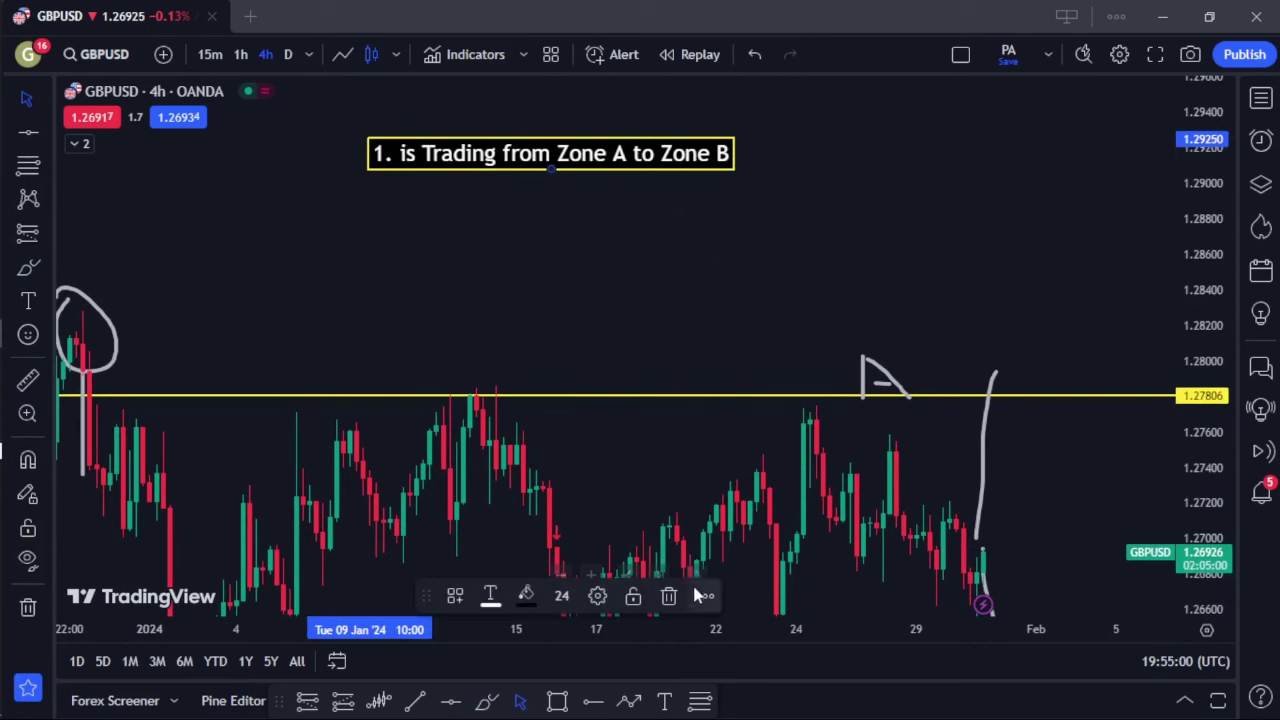
pyautogui.click(705, 596)
pyautogui.click(816, 620)
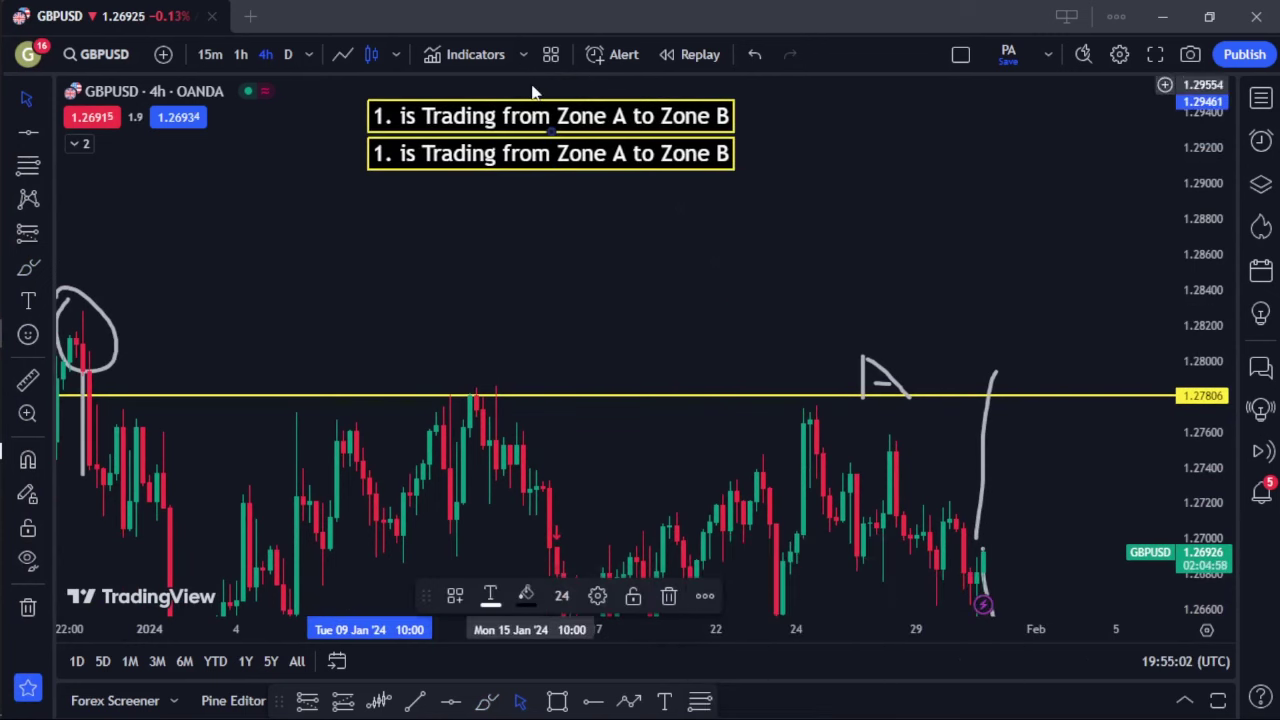
pyautogui.moveTo(528, 122)
pyautogui.mouseDown()
pyautogui.moveTo(508, 177)
pyautogui.moveTo(520, 214)
pyautogui.mouseUp()
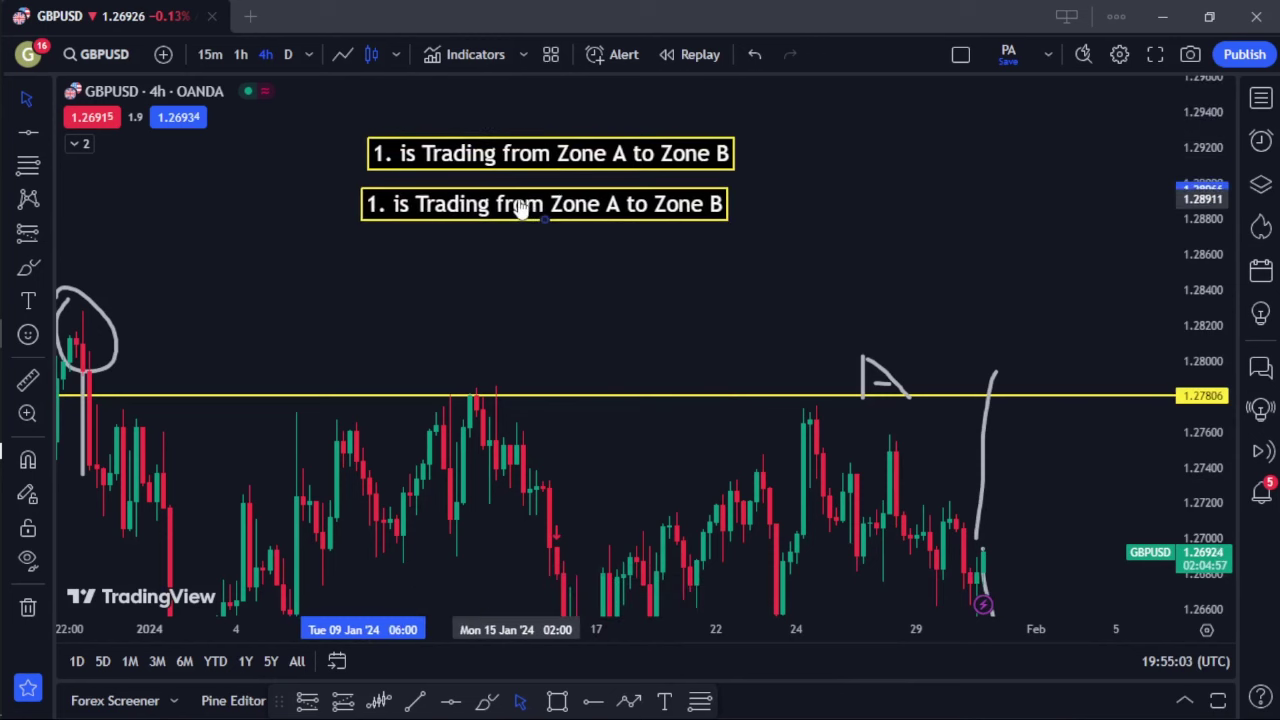
# Change the text of the lower cloned label to "2.Breakout"
pyautogui.doubleClick(375, 205)
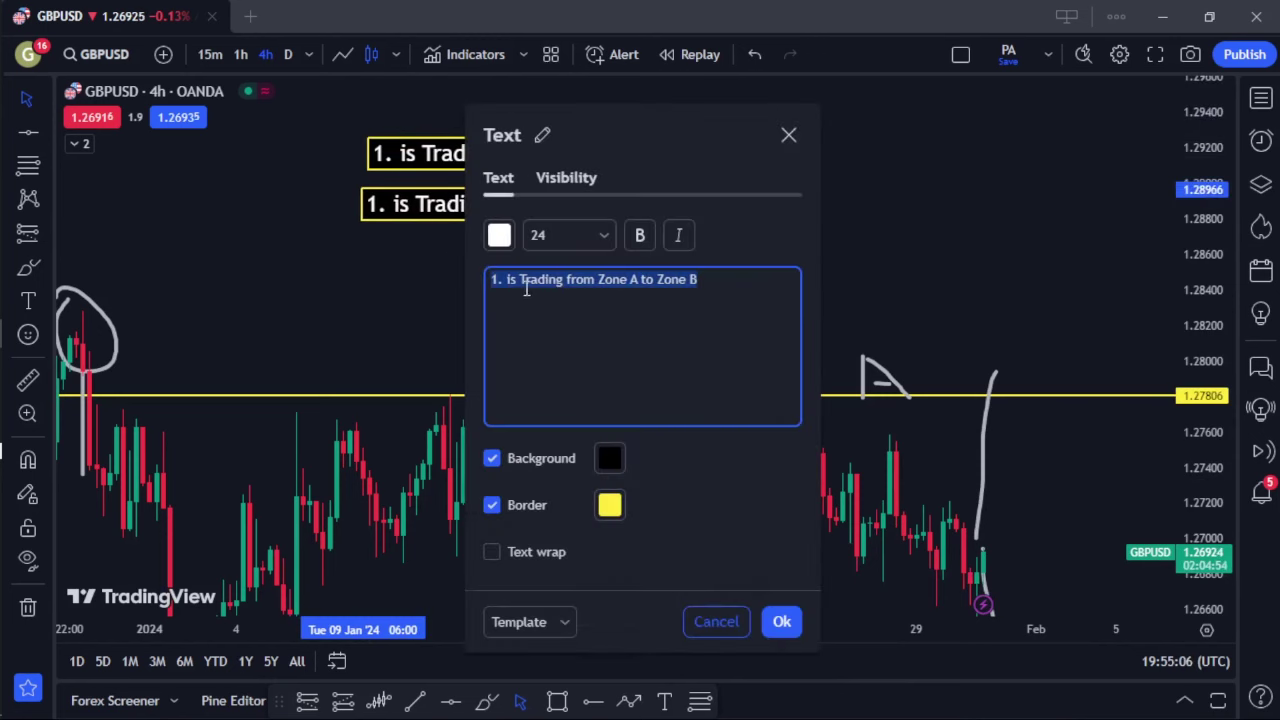
pyautogui.click(497, 283)
pyautogui.press('BackSpace')
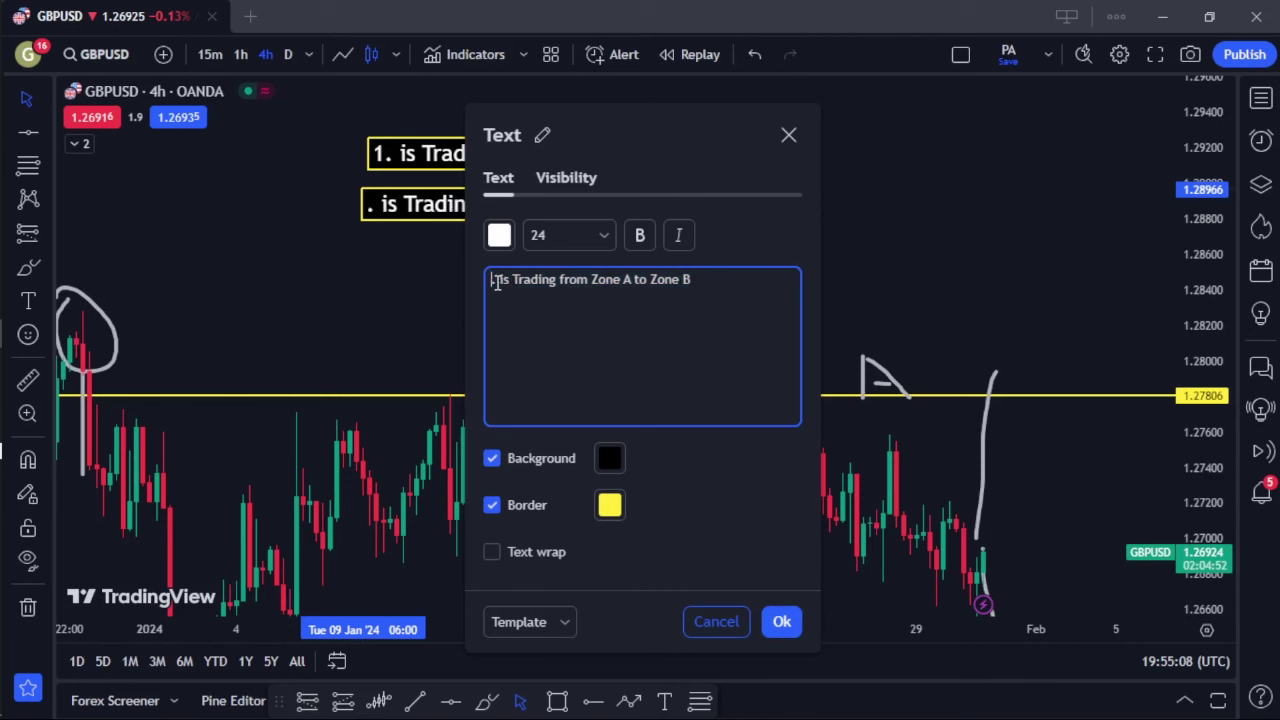
pyautogui.write('2')
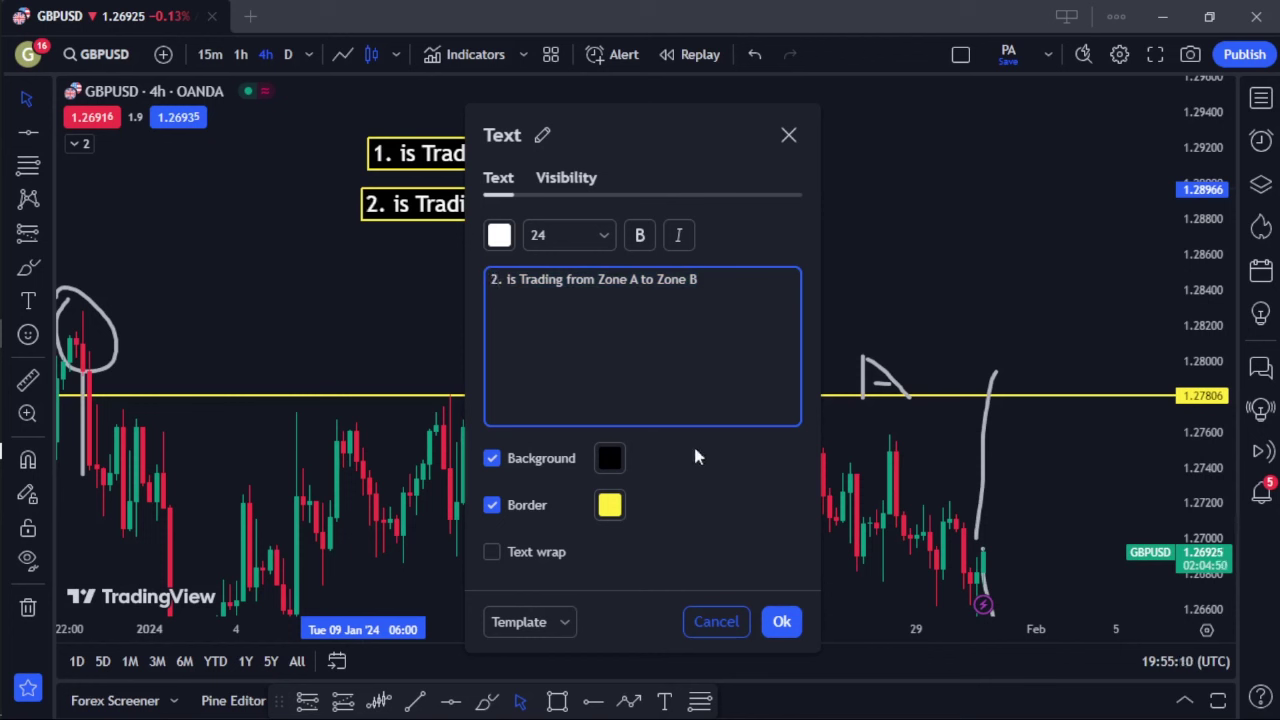
pyautogui.moveTo(707, 279); pyautogui.dragTo(505, 273)
pyautogui.write('Br')
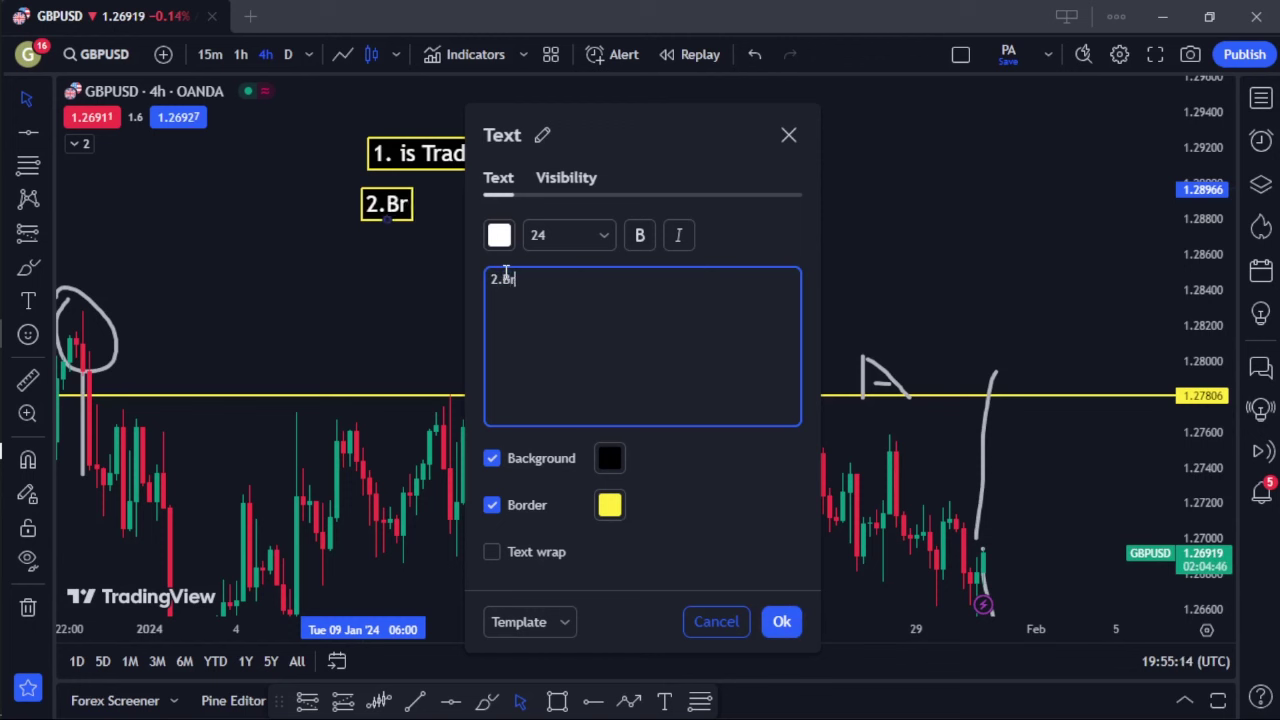
pyautogui.write('eakout')
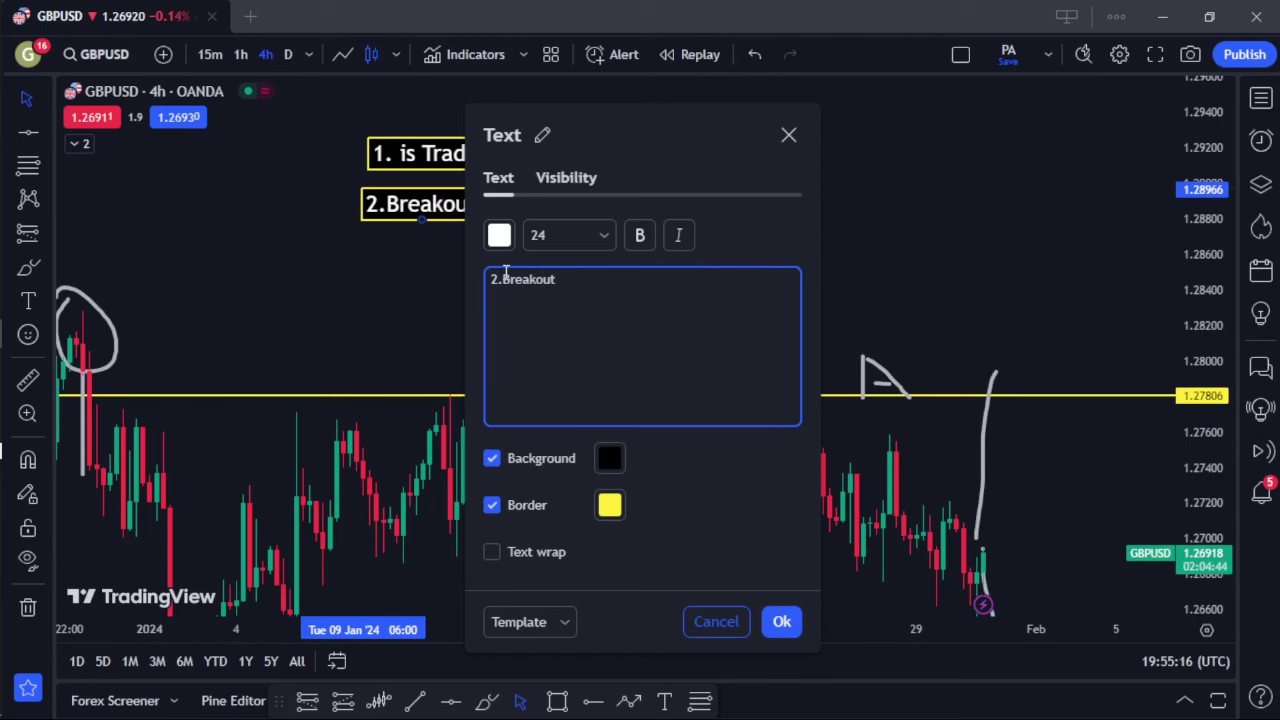
pyautogui.click(780, 621)
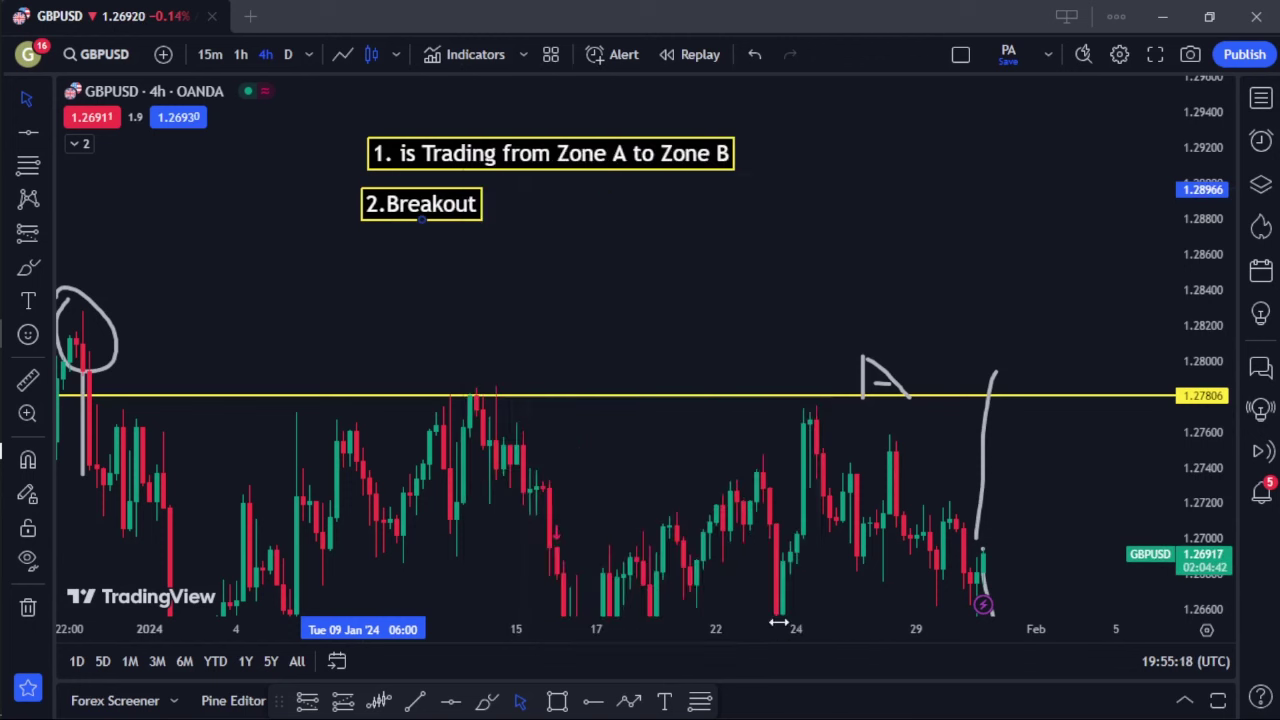
# Delete the Brush circle around the late-December high and the vertical stroke beneath it
pyautogui.scroll(-3, 812, 450)
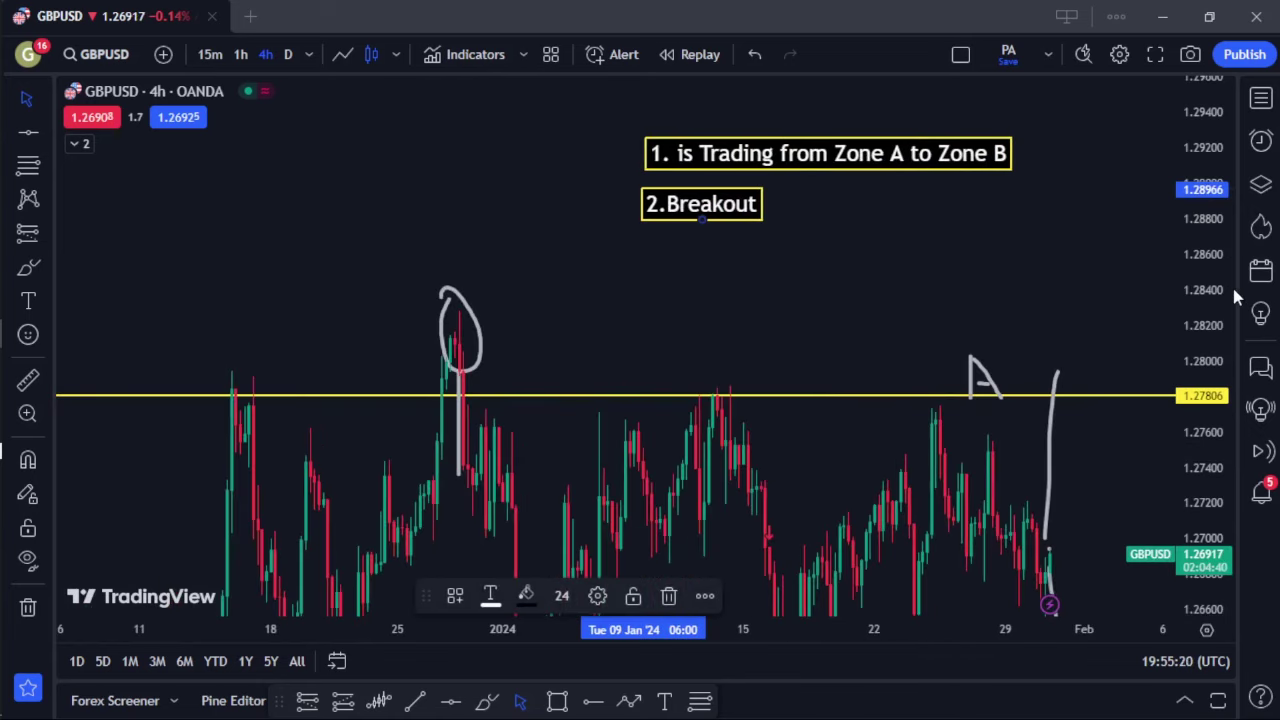
pyautogui.scroll(-2, 1234, 297)
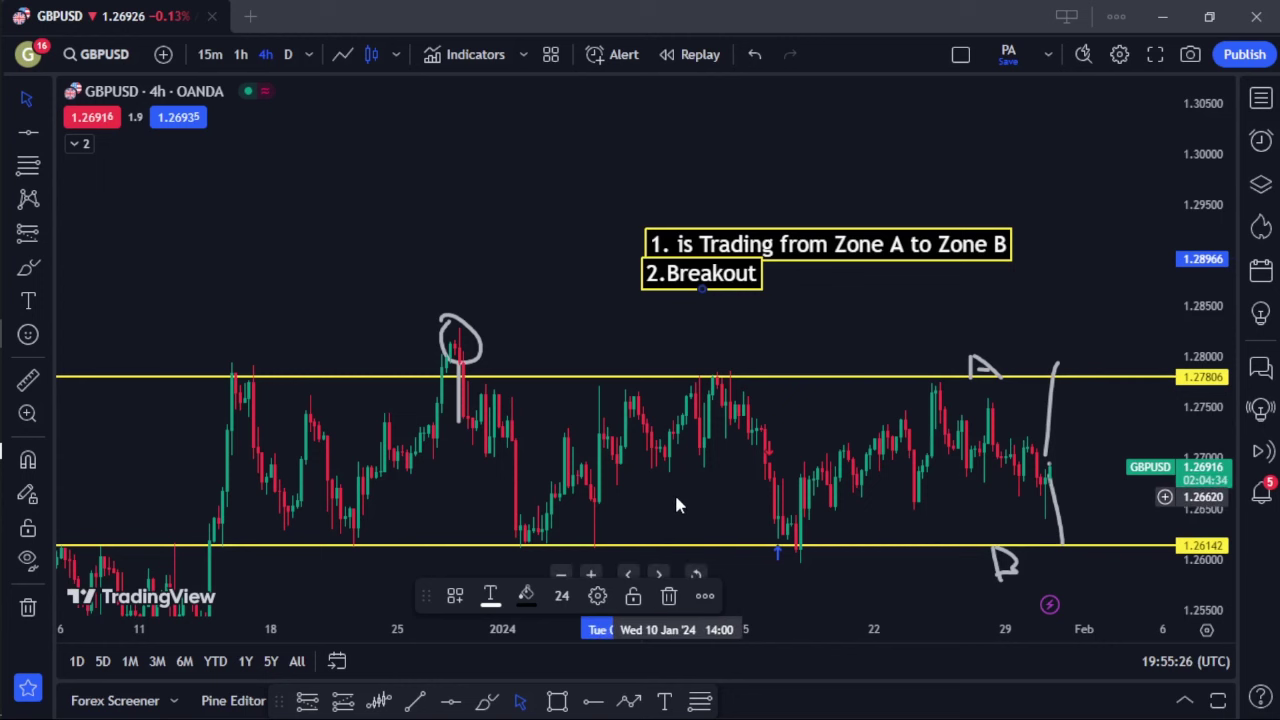
pyautogui.moveTo(686, 503); pyautogui.dragTo(647, 505)
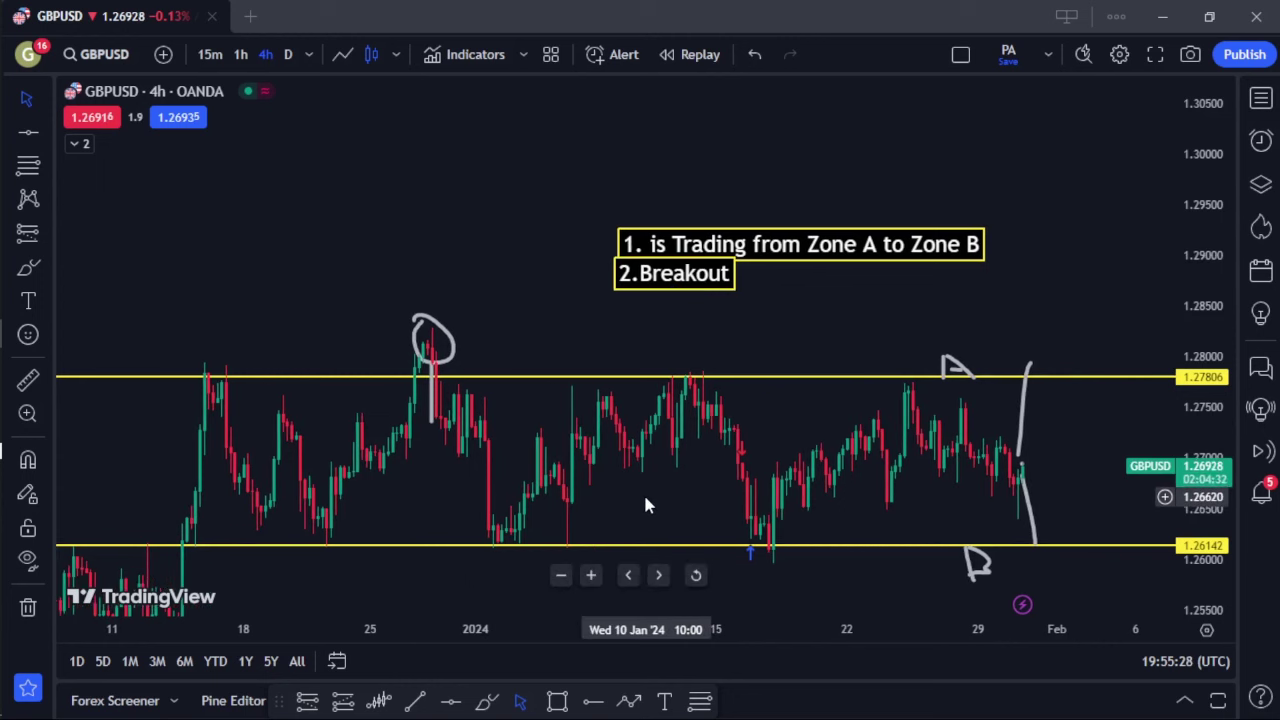
pyautogui.click(452, 346)
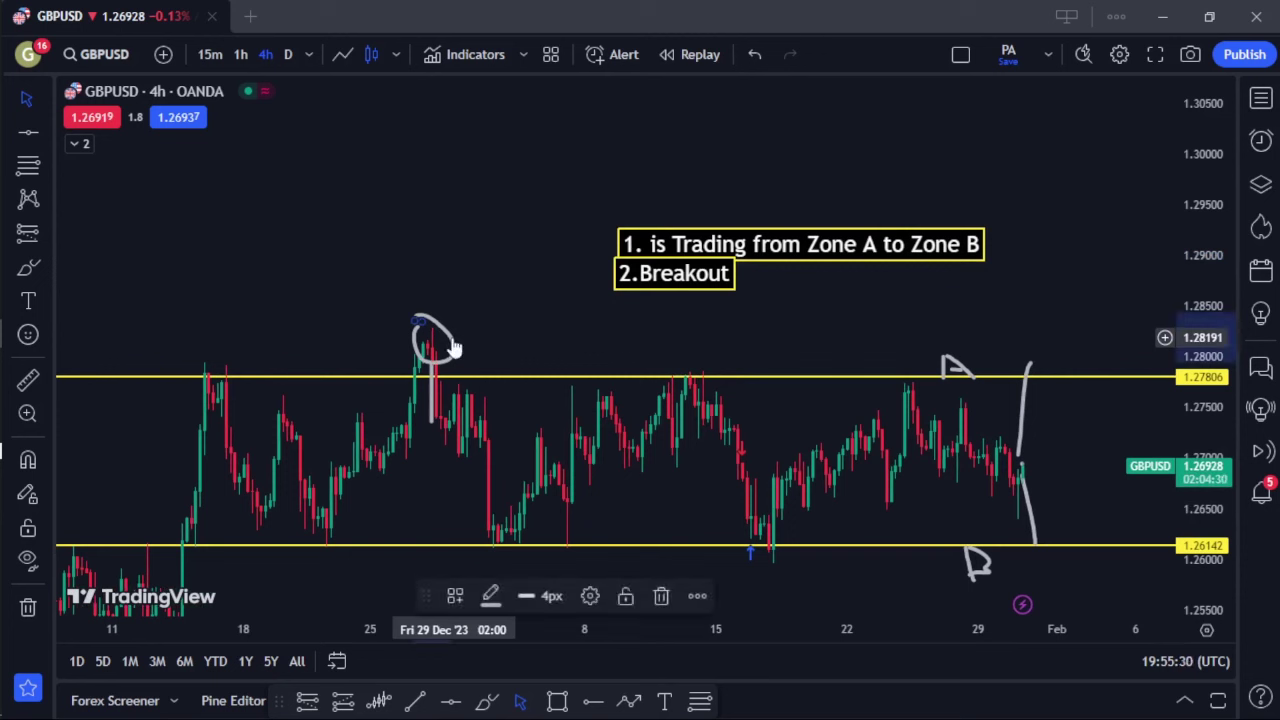
pyautogui.press('Delete')
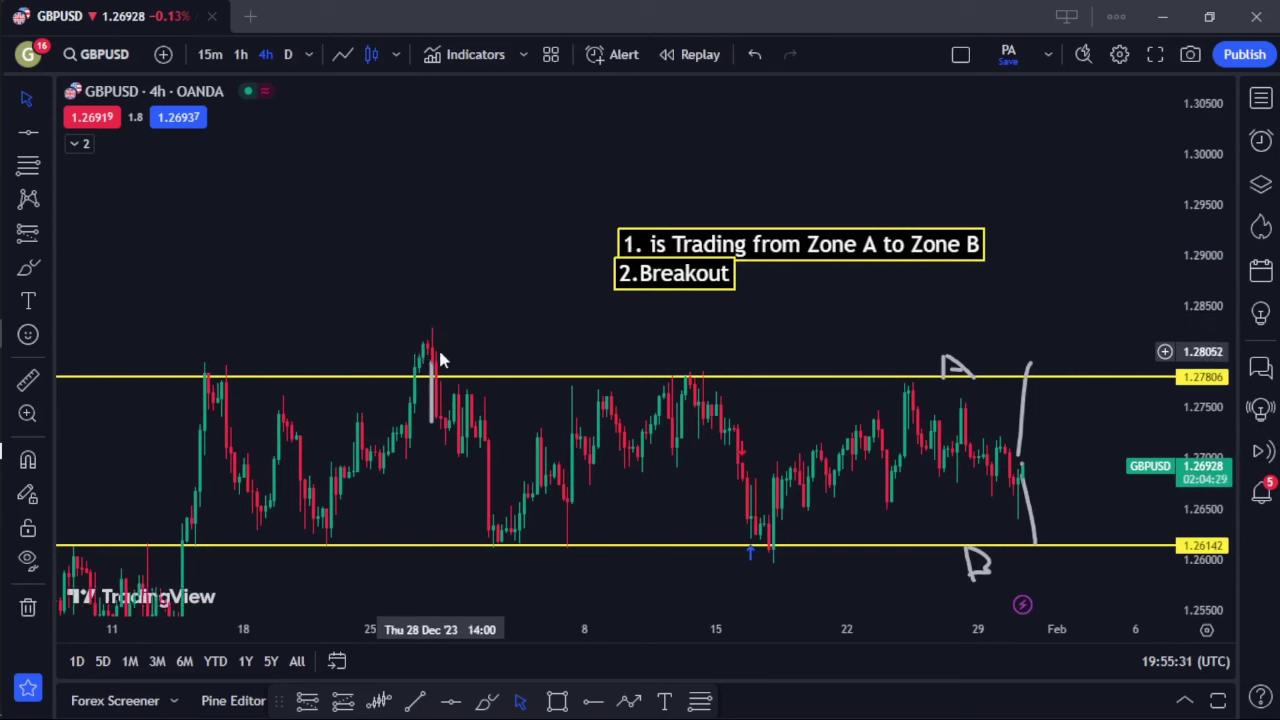
pyautogui.click(432, 405)
pyautogui.press('Delete')
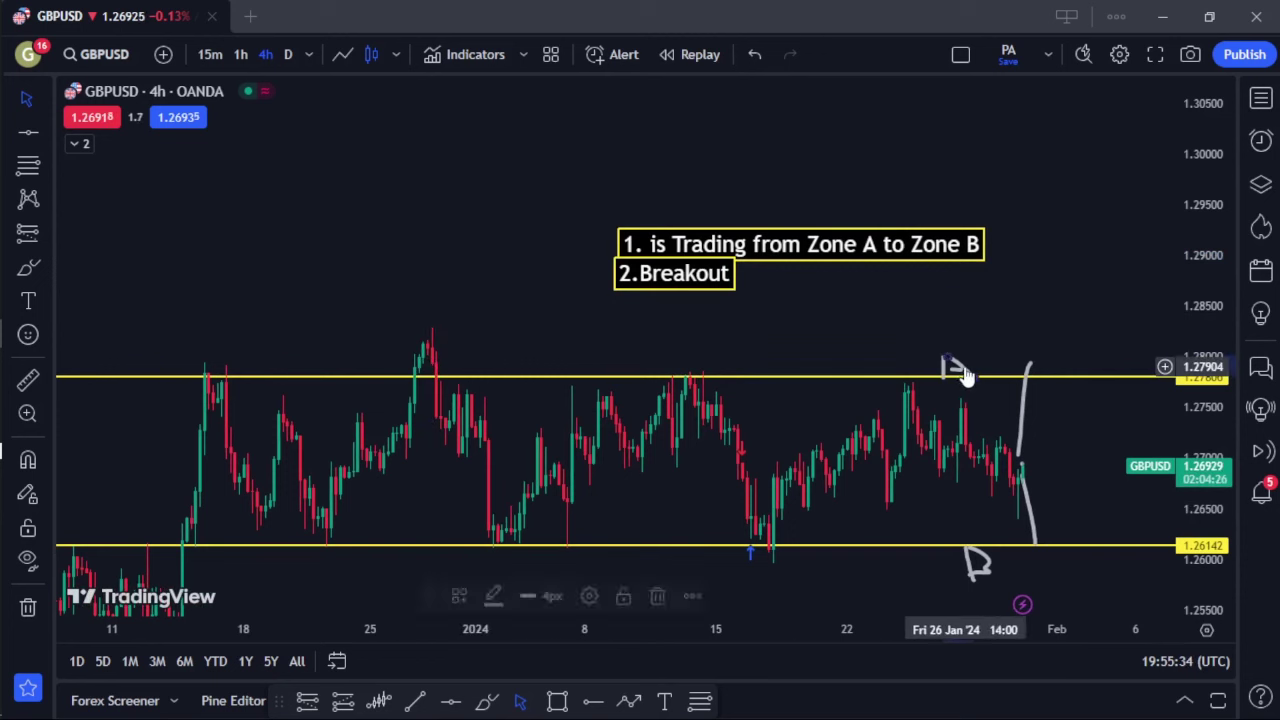
# Delete the slanted stroke of the A mark and the two freehand price-path strokes starting at the current price
pyautogui.click(962, 374)
pyautogui.click(1026, 410)
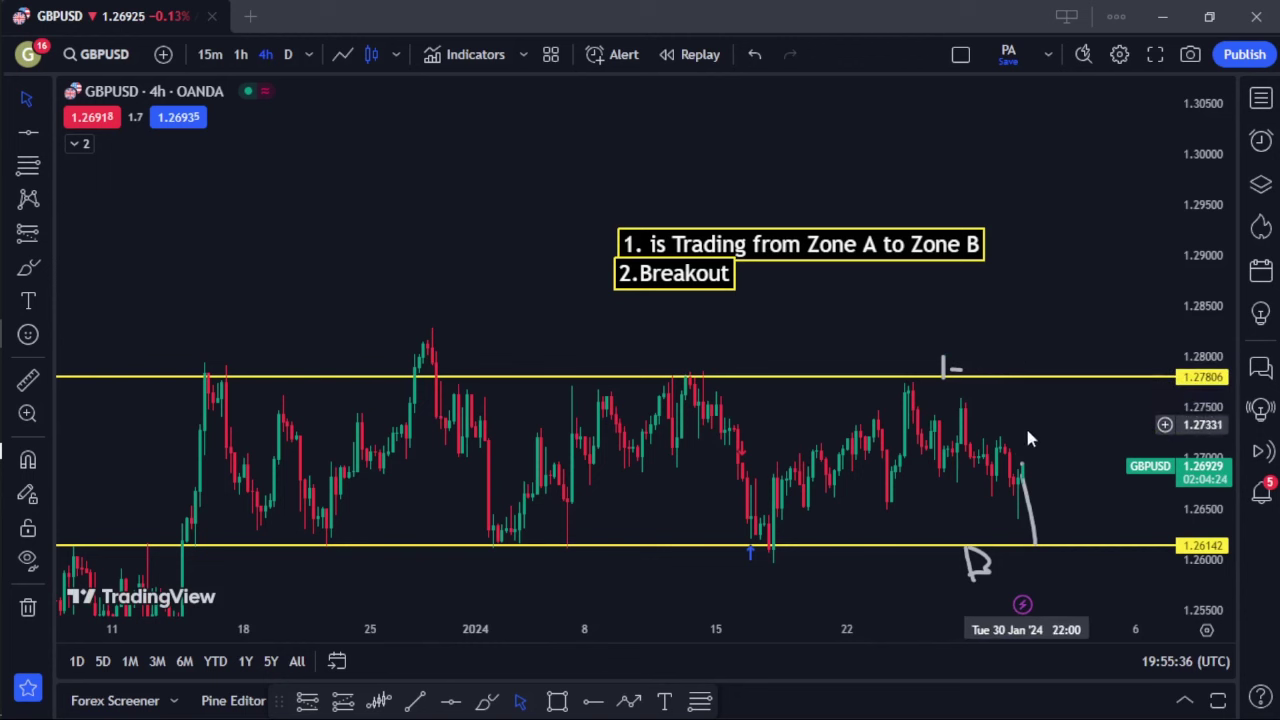
pyautogui.click(1030, 514)
pyautogui.moveTo(1040, 472)
pyautogui.mouseDown()
pyautogui.moveTo(1008, 484)
pyautogui.moveTo(973, 464)
pyautogui.mouseUp()
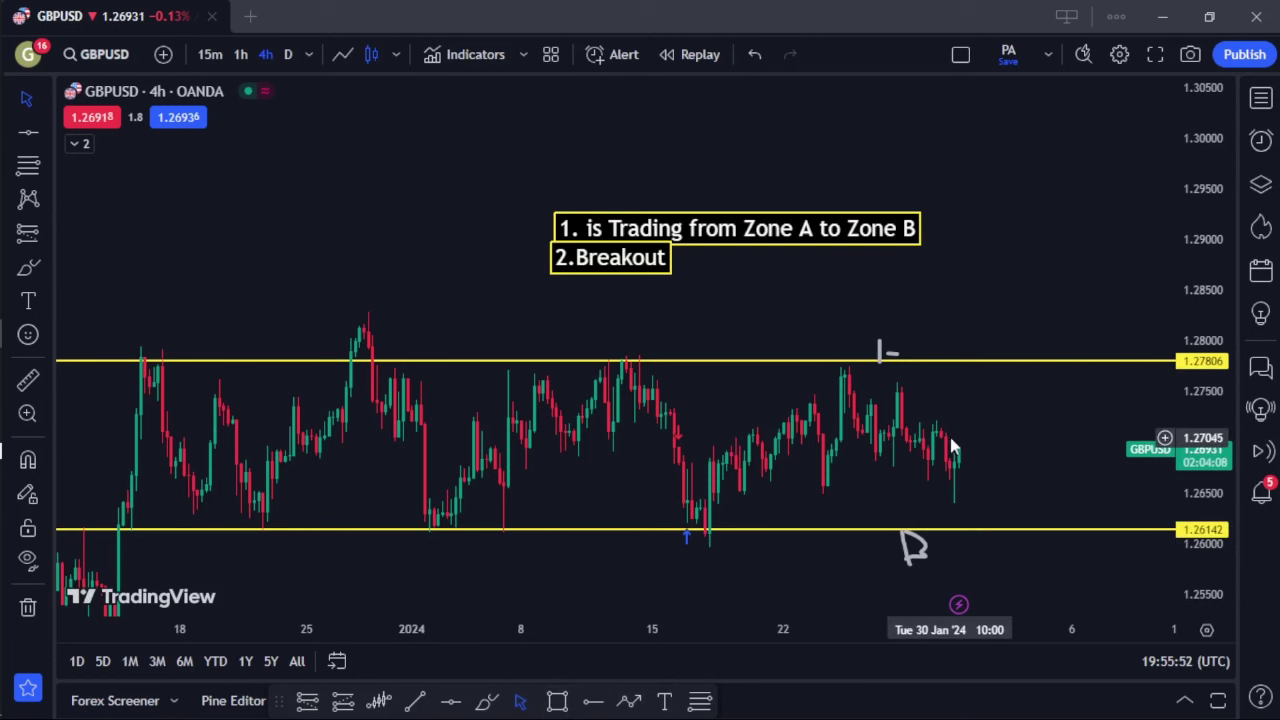
# Draw a Path from the current price up to about 1.2865, back to the upper line, and up to about 1.2920
pyautogui.click(628, 700)
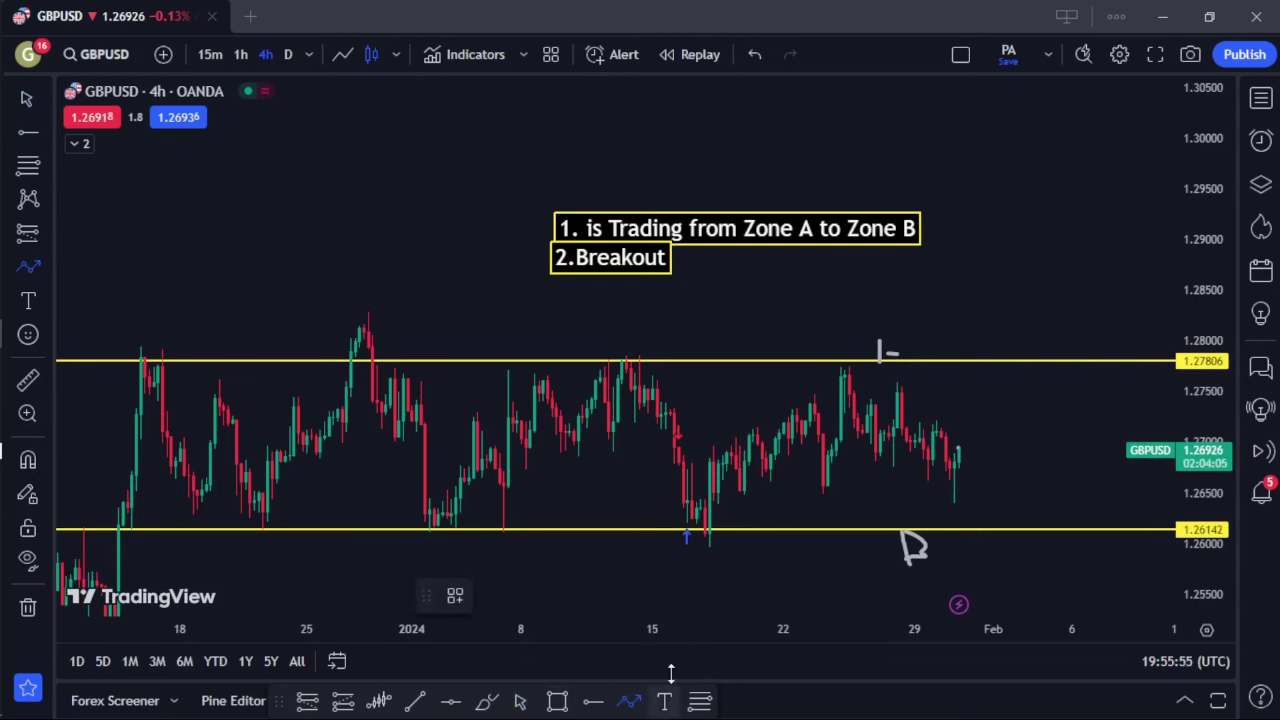
pyautogui.click(958, 452)
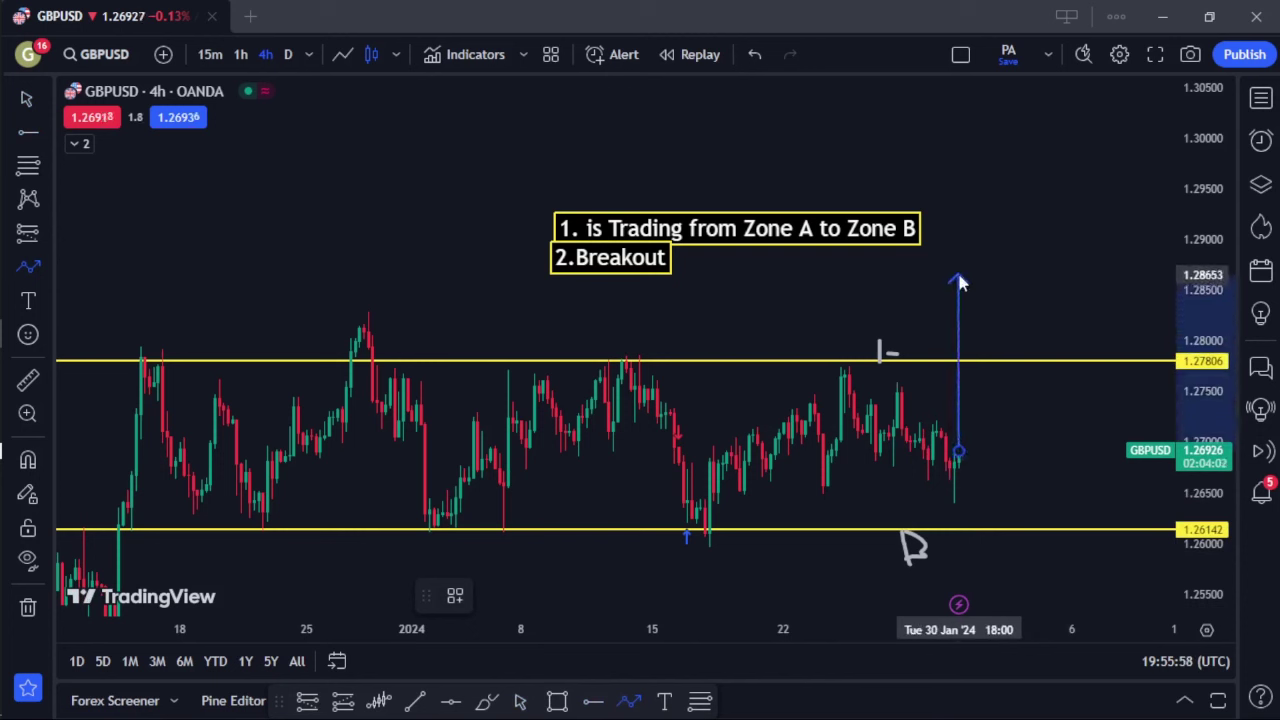
pyautogui.click(958, 277)
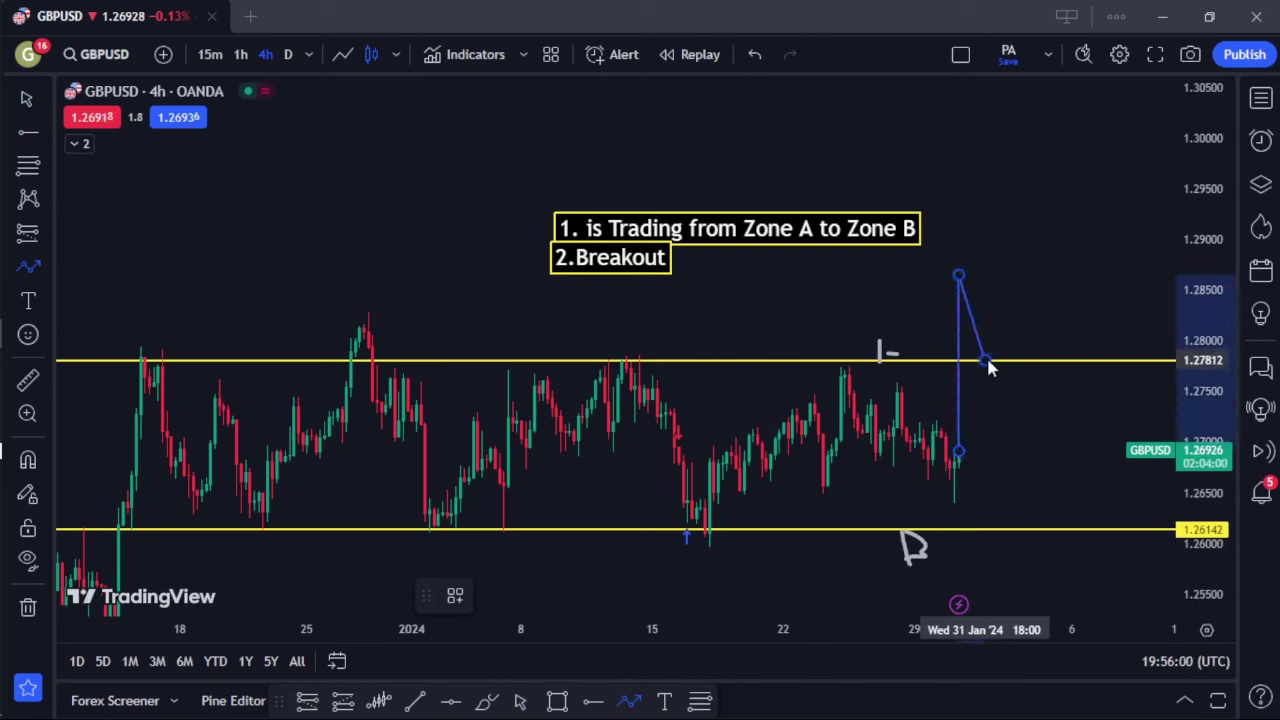
pyautogui.click(986, 360)
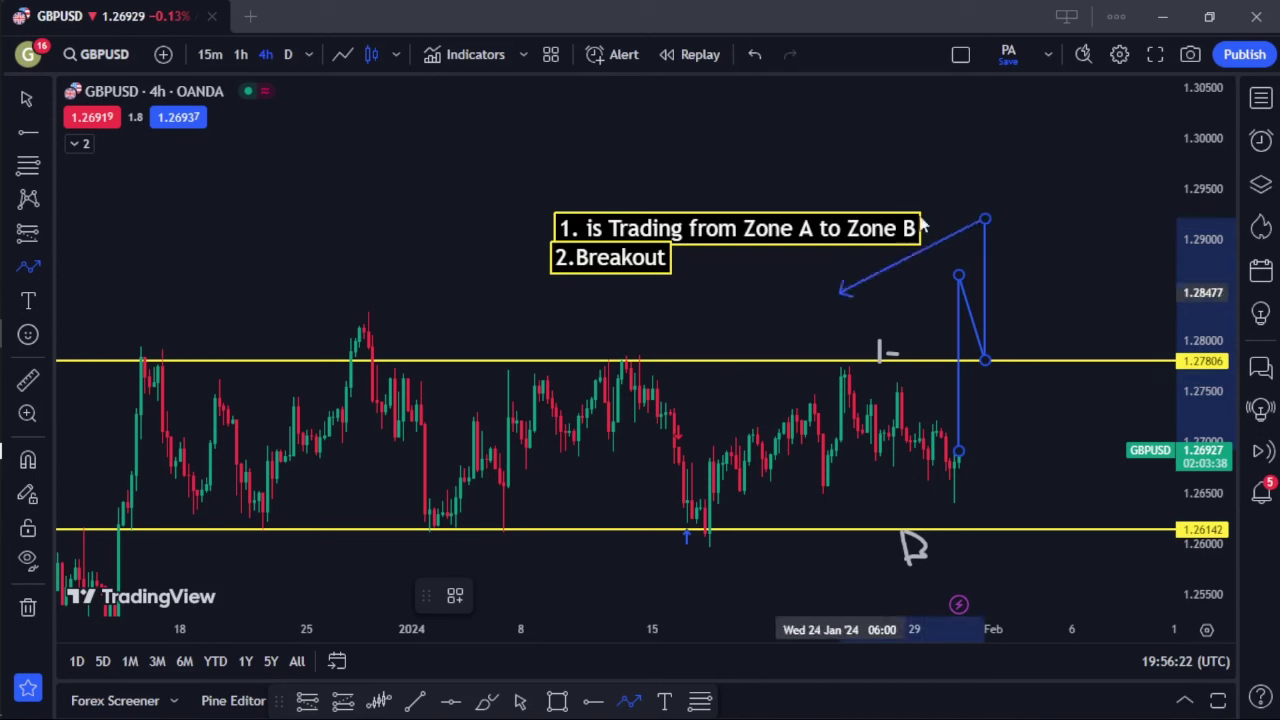
pyautogui.doubleClick(985, 222)
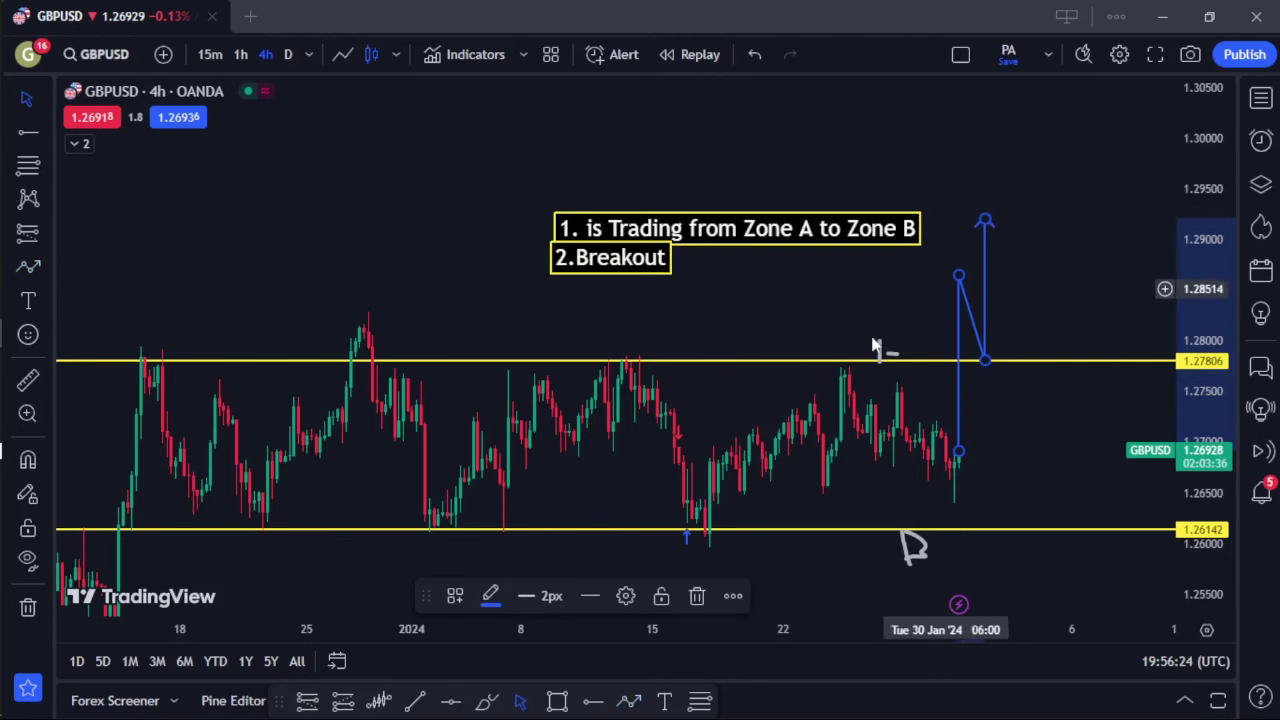
# Circle the late-December high above the upper line with the Brush
pyautogui.moveTo(366, 306)
pyautogui.mouseDown()
pyautogui.moveTo(299, 343)
pyautogui.moveTo(312, 374)
pyautogui.moveTo(352, 368)
pyautogui.moveTo(336, 324)
pyautogui.moveTo(314, 316)
pyautogui.mouseUp()
pyautogui.click(487, 700)
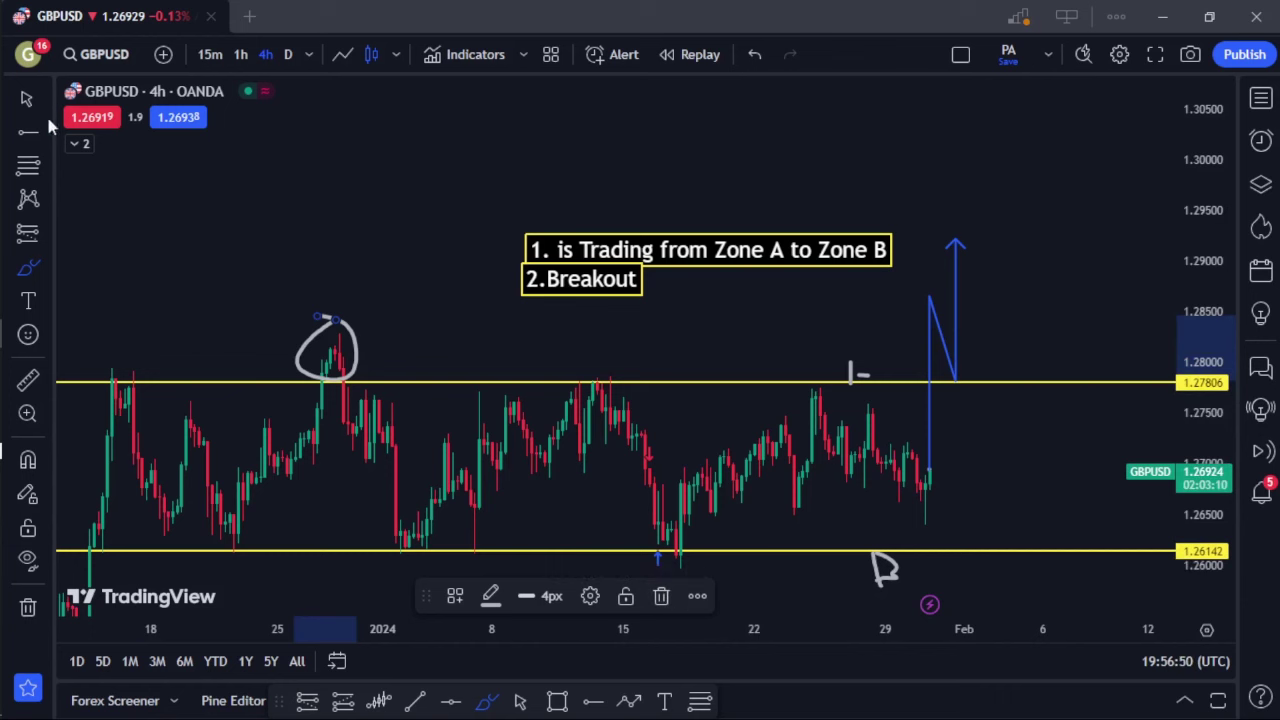
pyautogui.click(26, 98)
# Draw a Path from the current price down to about 1.2543, back to the lower line, and down to about 1.2501
pyautogui.moveTo(374, 318); pyautogui.dragTo(363, 90)
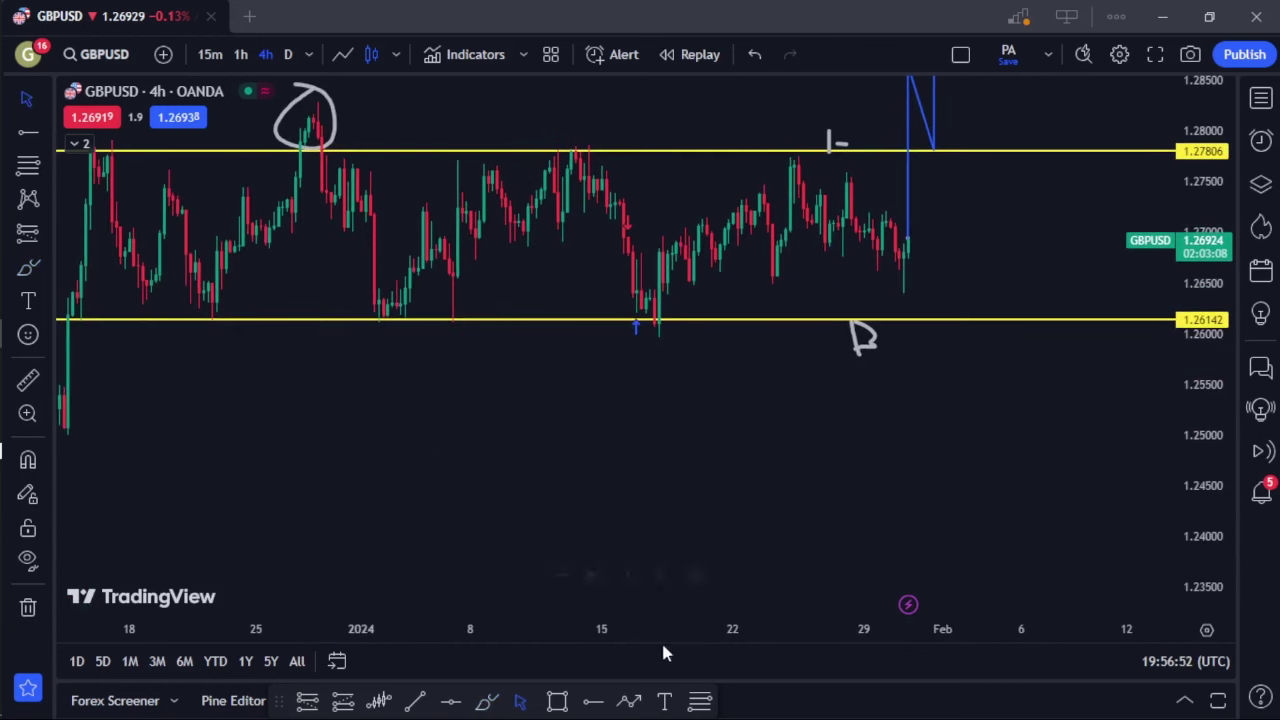
pyautogui.click(628, 702)
pyautogui.moveTo(905, 252)
pyautogui.mouseDown()
pyautogui.moveTo(911, 491)
pyautogui.moveTo(910, 392)
pyautogui.mouseUp()
pyautogui.click(908, 391)
pyautogui.click(969, 320)
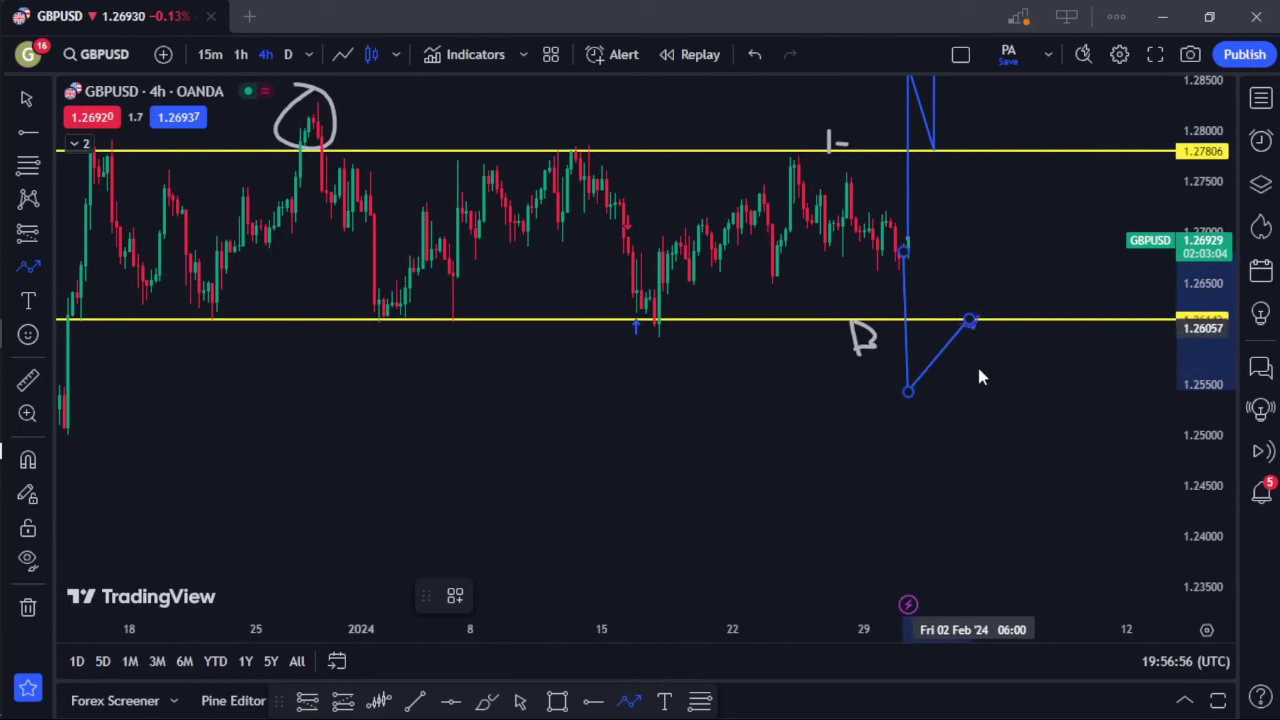
pyautogui.click(985, 432)
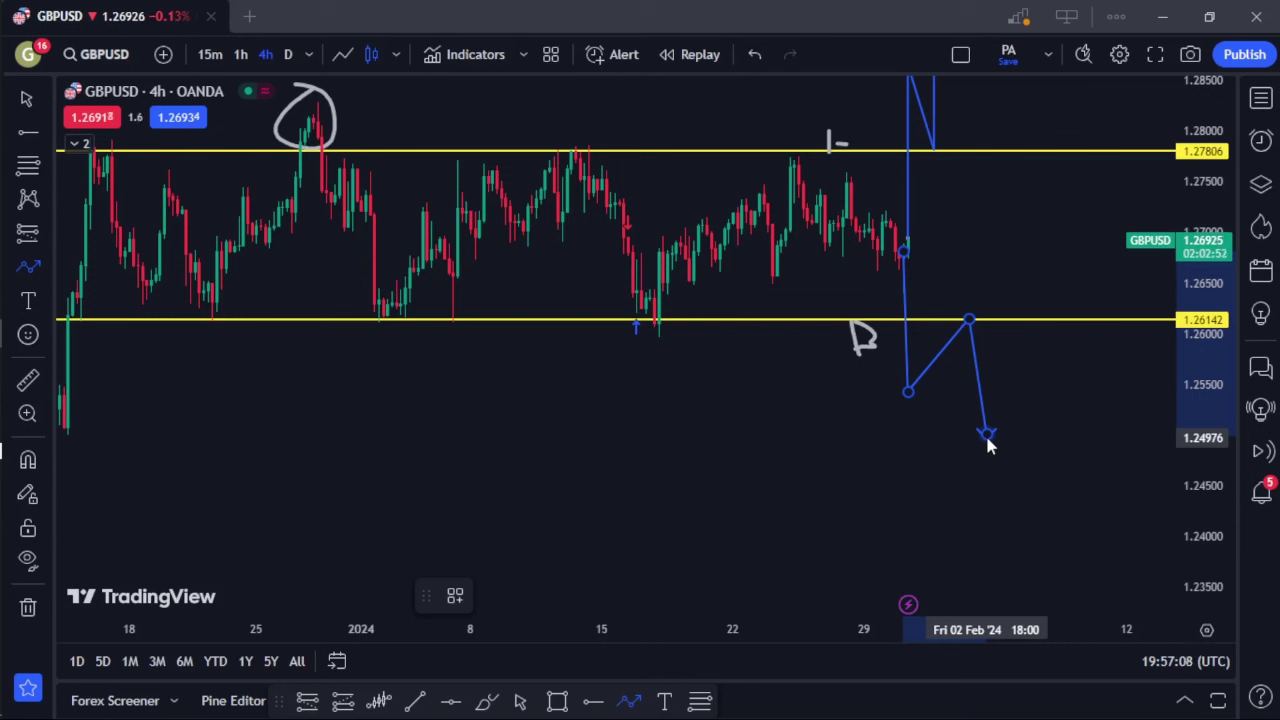
pyautogui.click(987, 436)
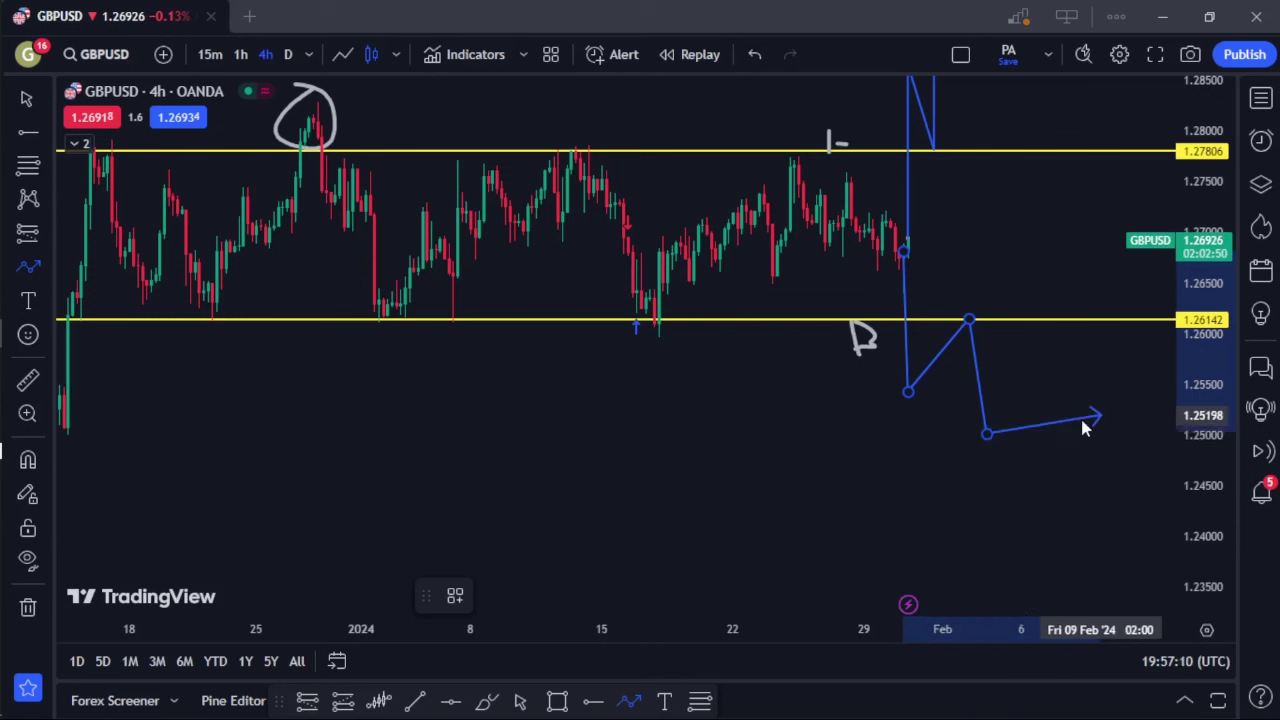
pyautogui.doubleClick(987, 436)
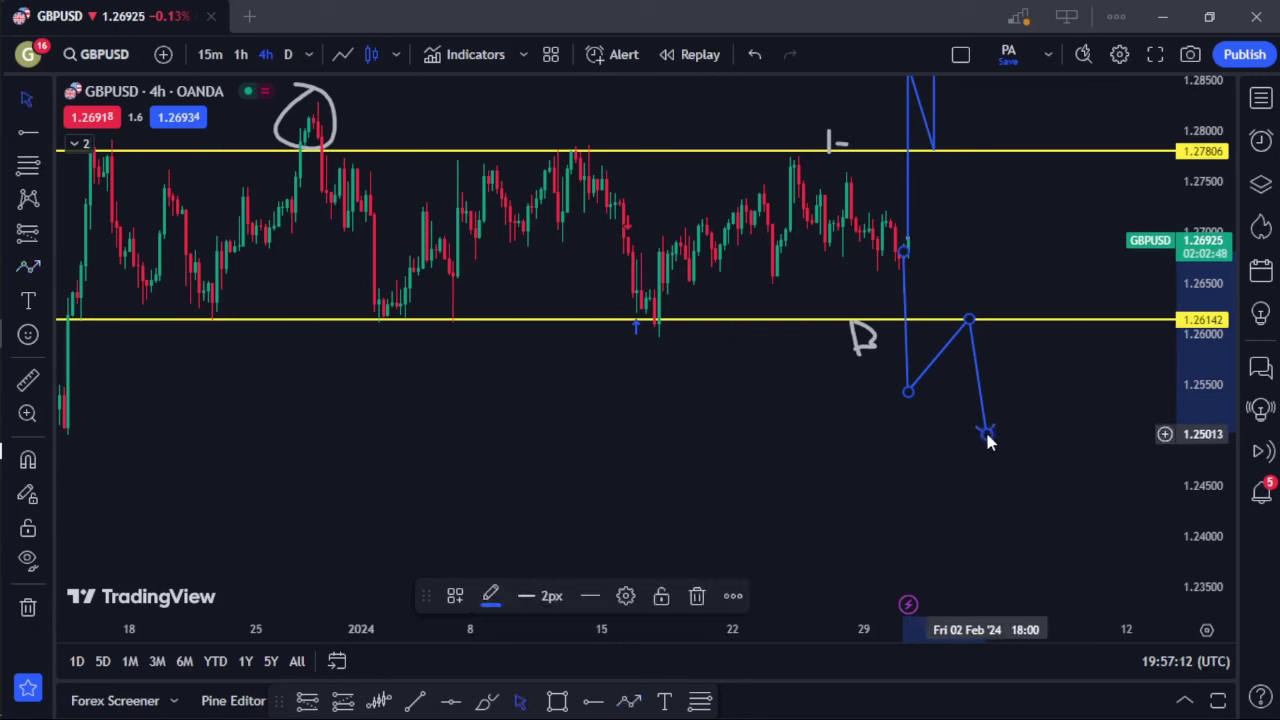
pyautogui.doubleClick(988, 436)
pyautogui.click(788, 264)
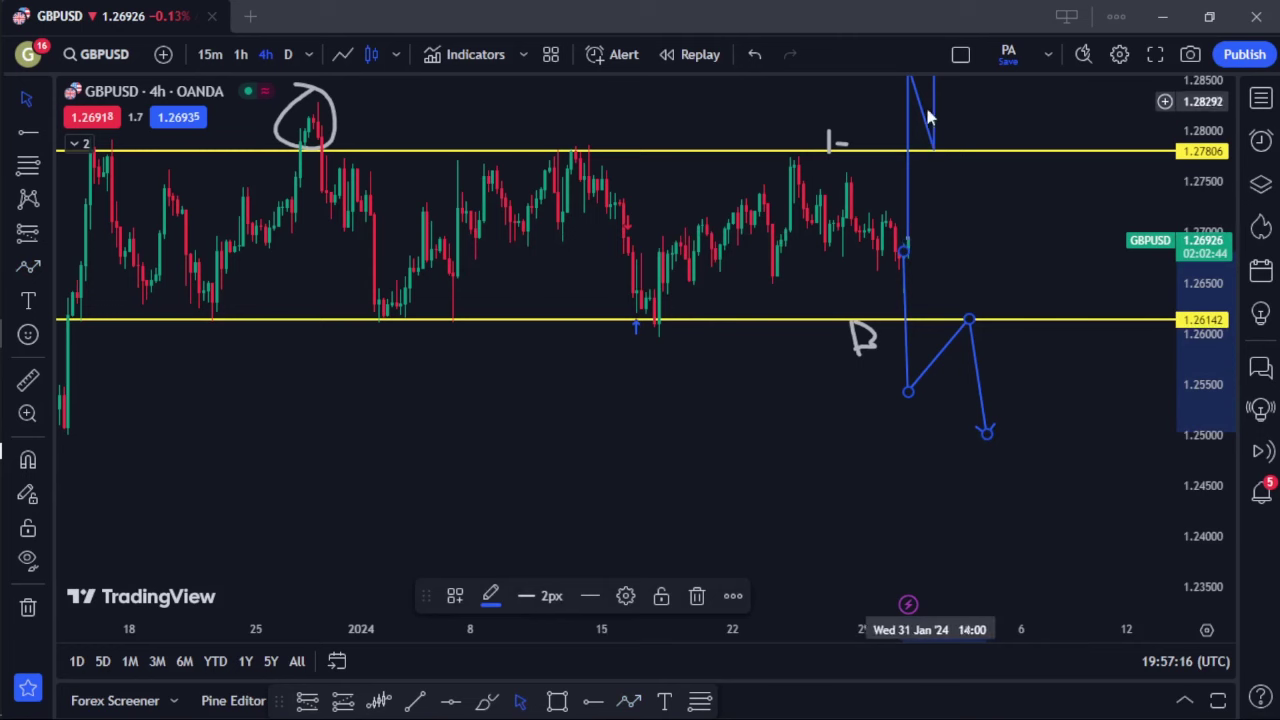
# Change the line color of the upward breakout path to green
pyautogui.moveTo(1003, 126); pyautogui.dragTo(970, 318)
pyautogui.click(877, 314)
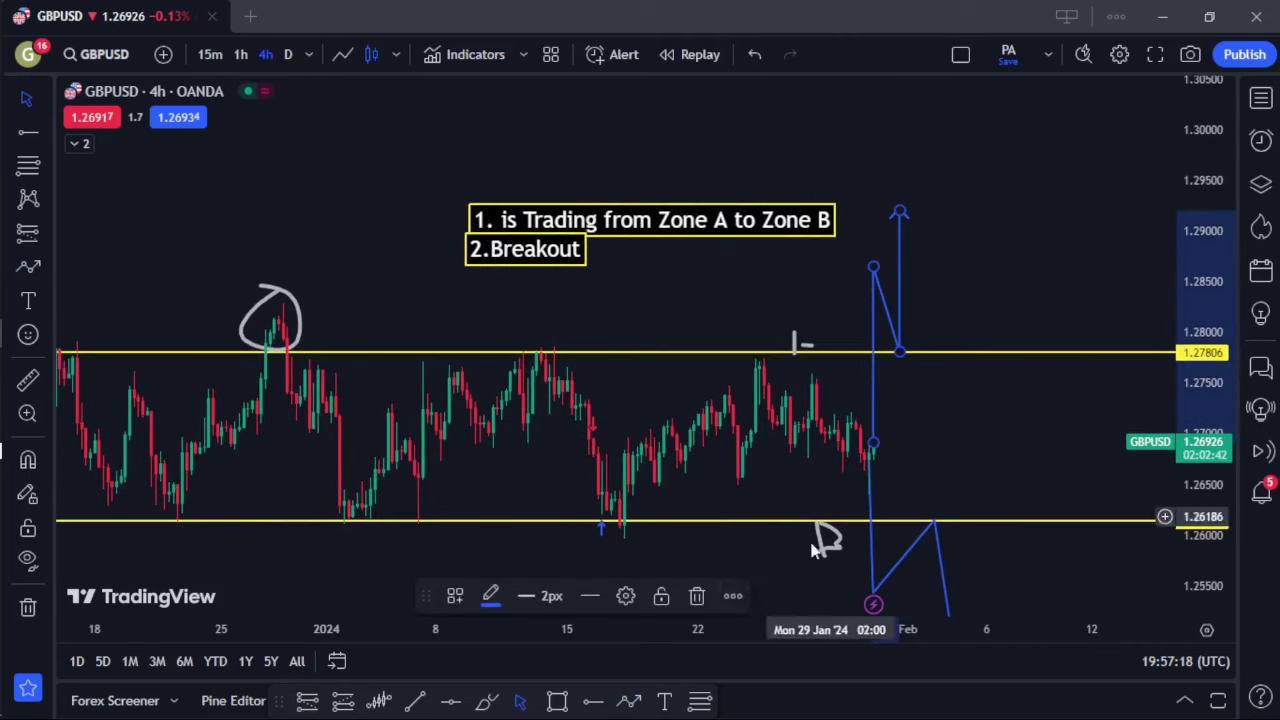
pyautogui.click(490, 597)
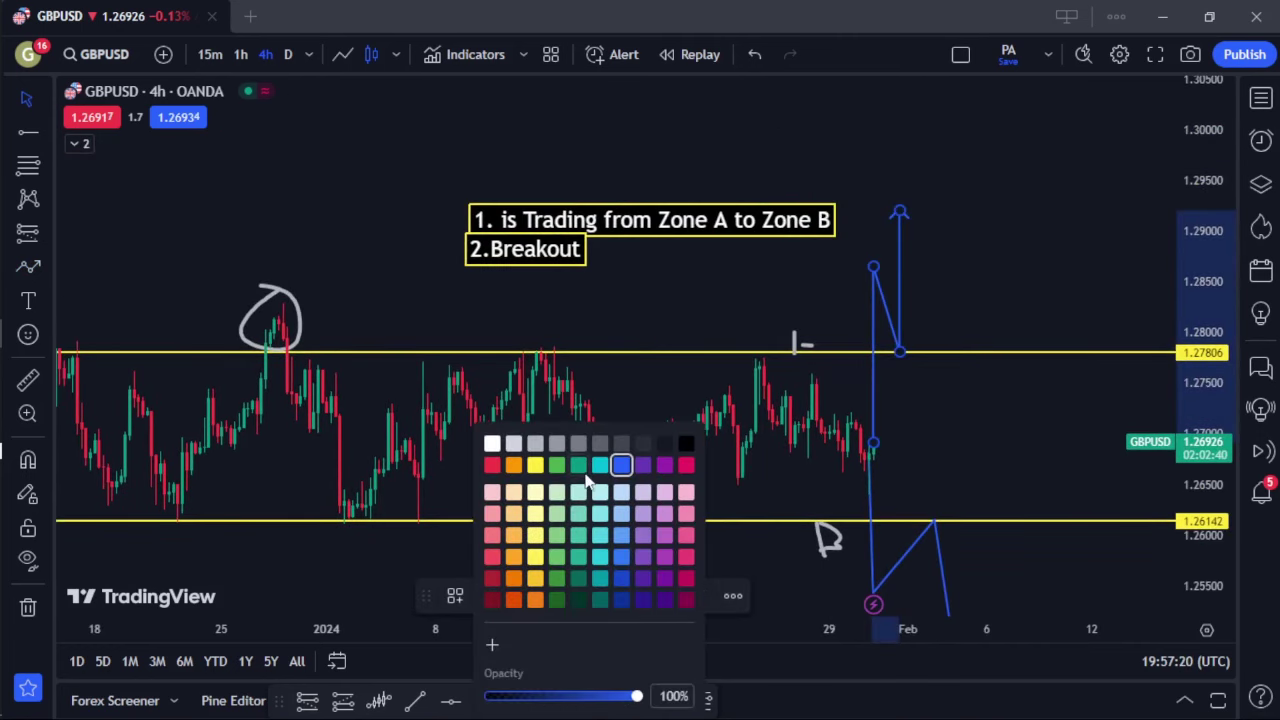
pyautogui.click(557, 464)
pyautogui.click(963, 241)
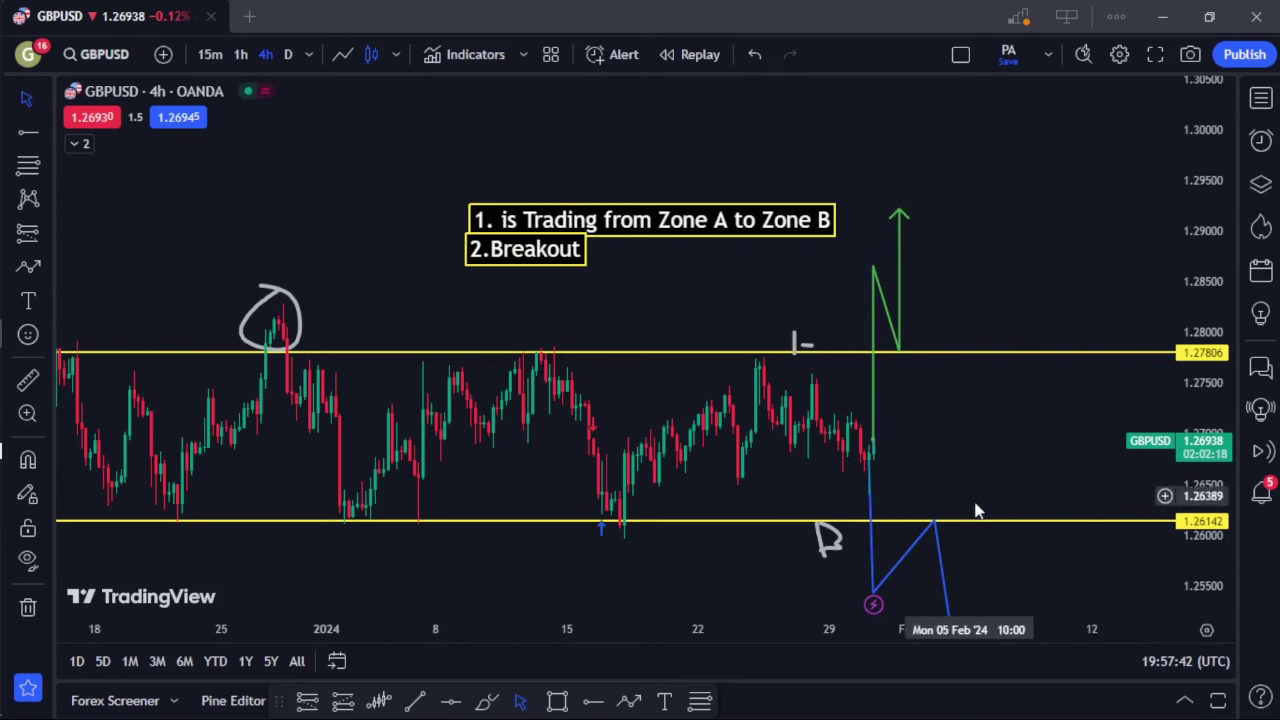
# Examine the downward path, the range, and the earlier price action back to the mid-November 2023 rally
pyautogui.moveTo(974, 509); pyautogui.dragTo(774, 403)
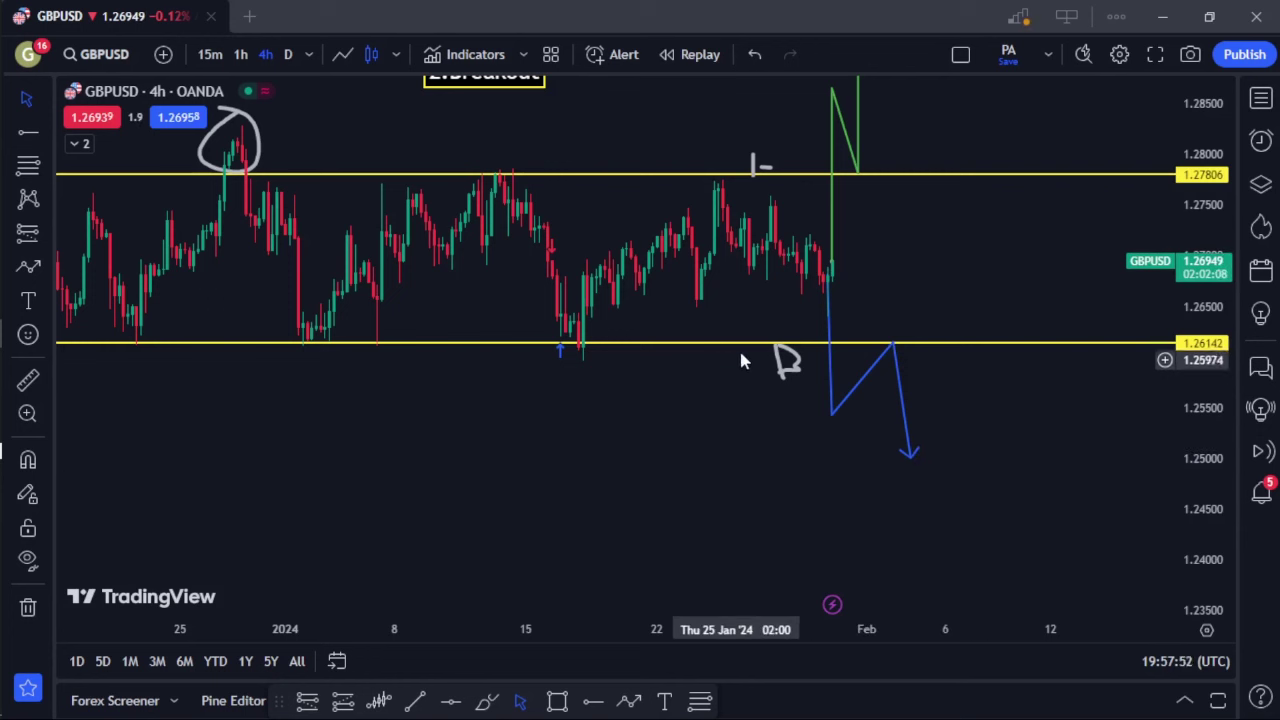
pyautogui.moveTo(176, 265); pyautogui.dragTo(403, 286)
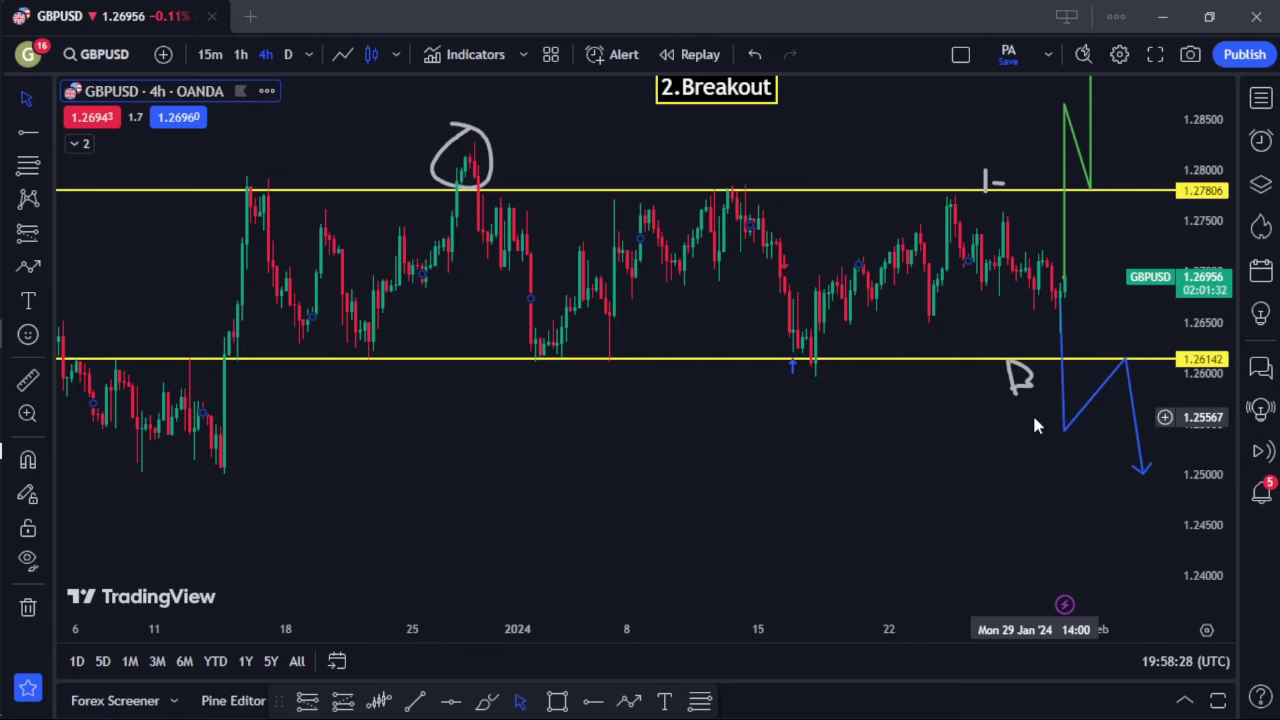
pyautogui.moveTo(703, 458); pyautogui.dragTo(876, 420)
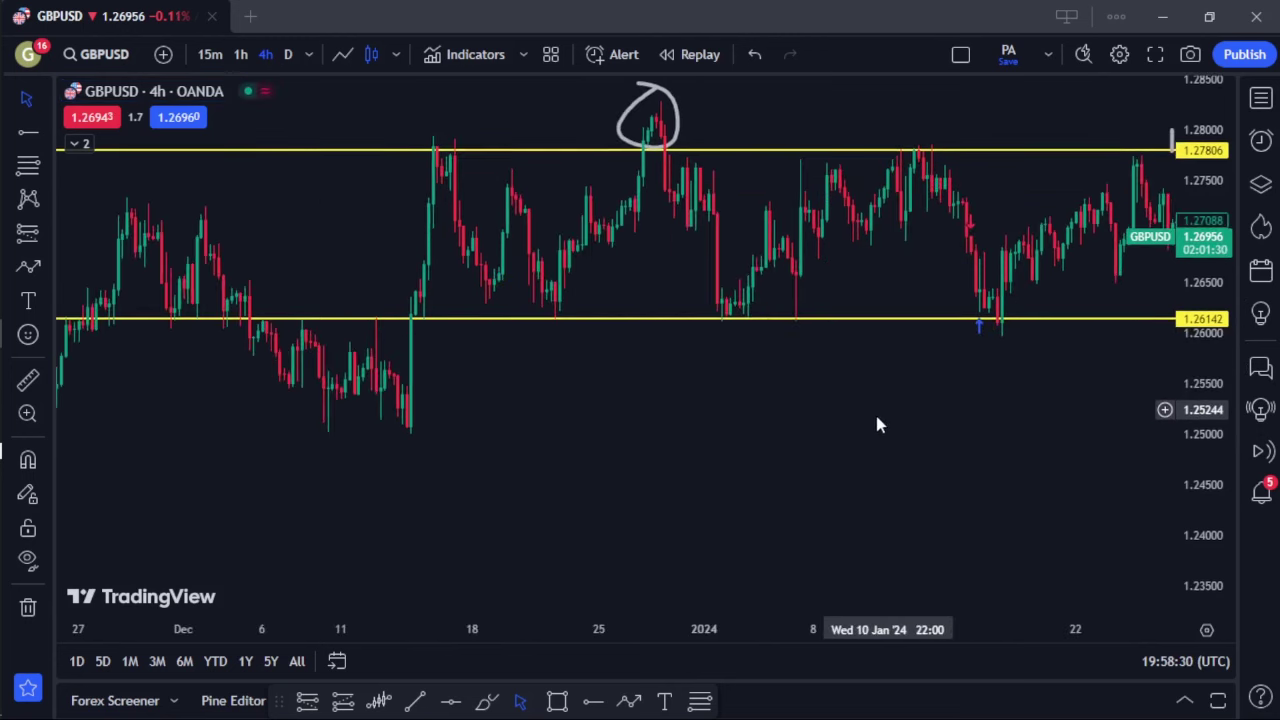
pyautogui.moveTo(479, 525); pyautogui.dragTo(792, 480)
pyautogui.moveTo(478, 543); pyautogui.dragTo(756, 462)
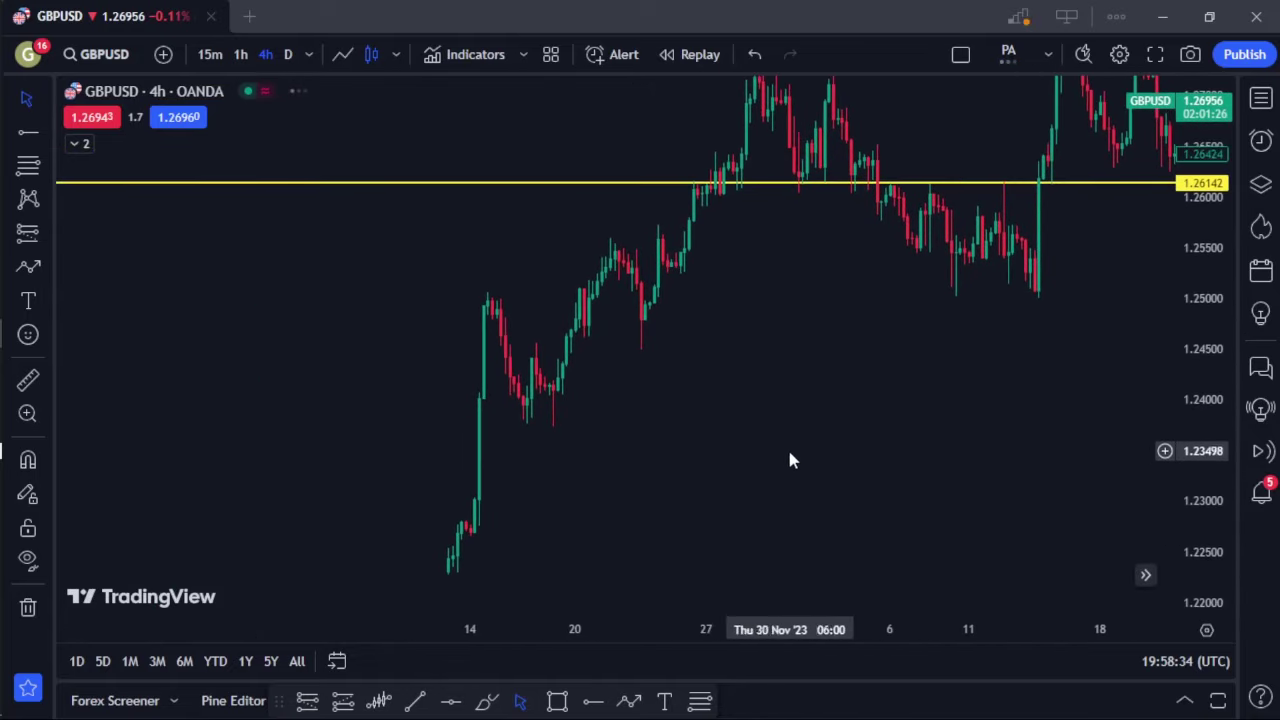
pyautogui.moveTo(906, 457); pyautogui.dragTo(971, 326)
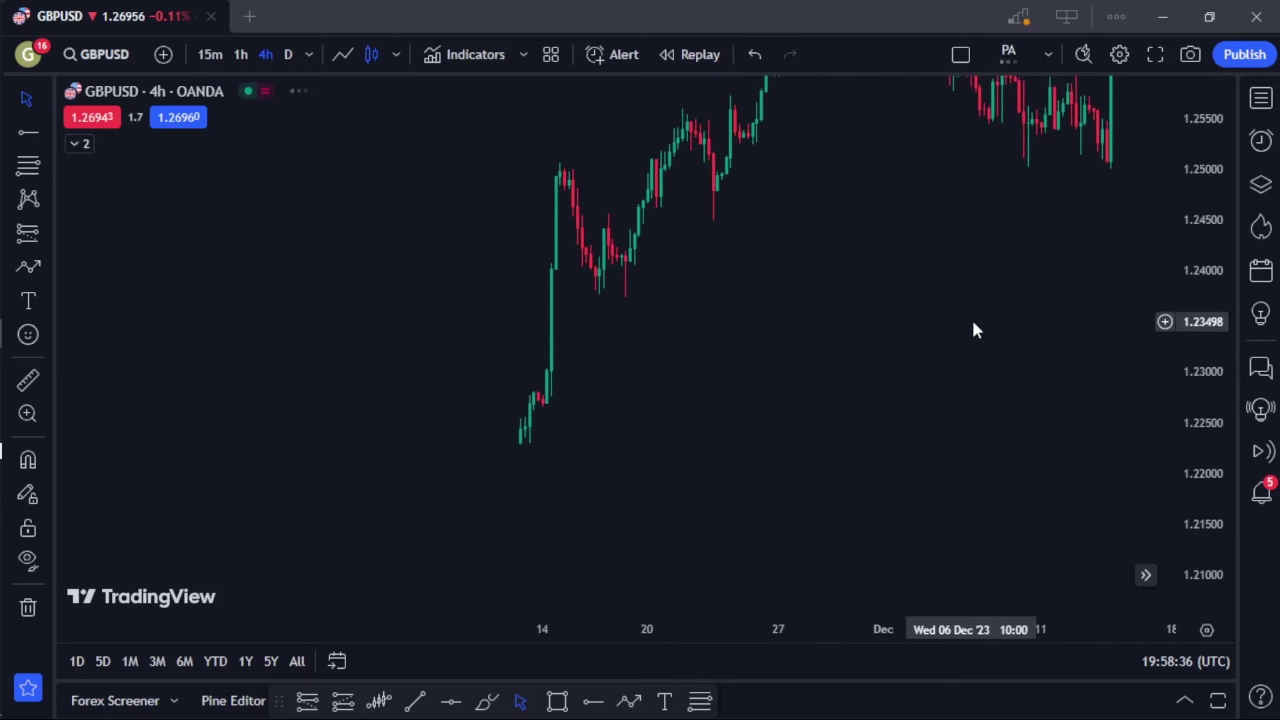
pyautogui.scroll(3, 643, 400)
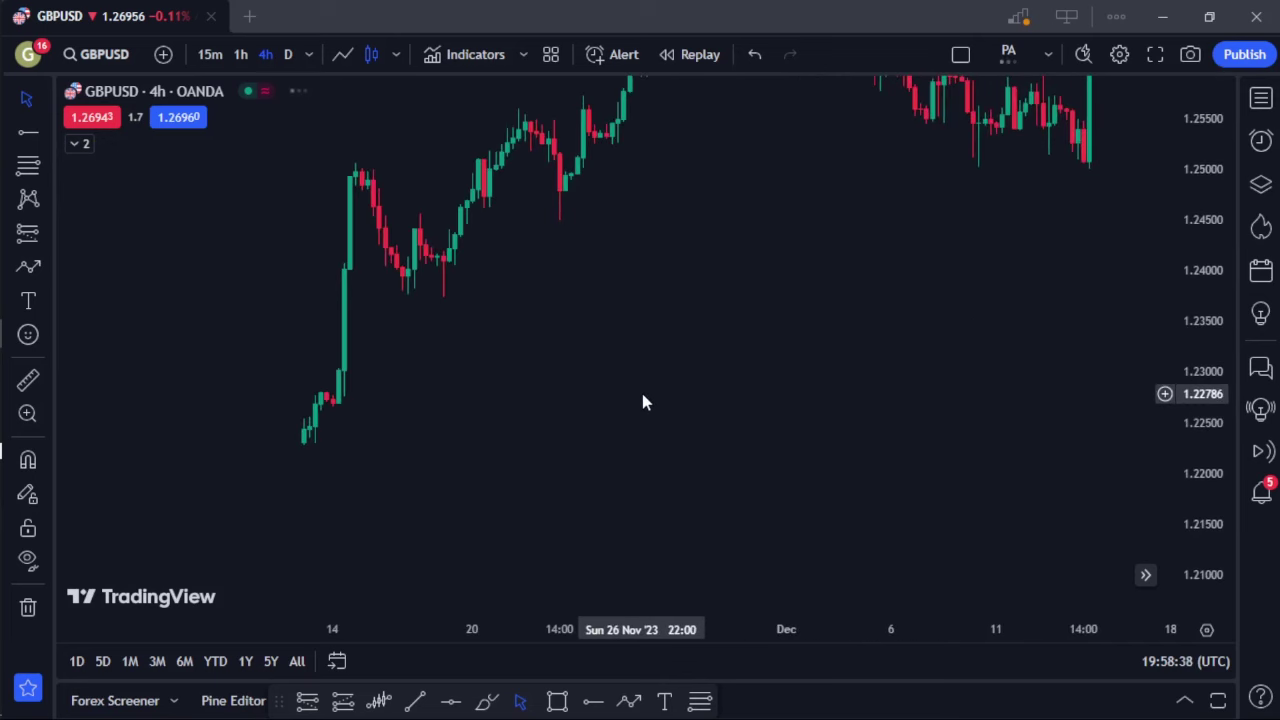
pyautogui.moveTo(677, 346); pyautogui.dragTo(569, 518)
pyautogui.moveTo(743, 492); pyautogui.dragTo(1013, 514)
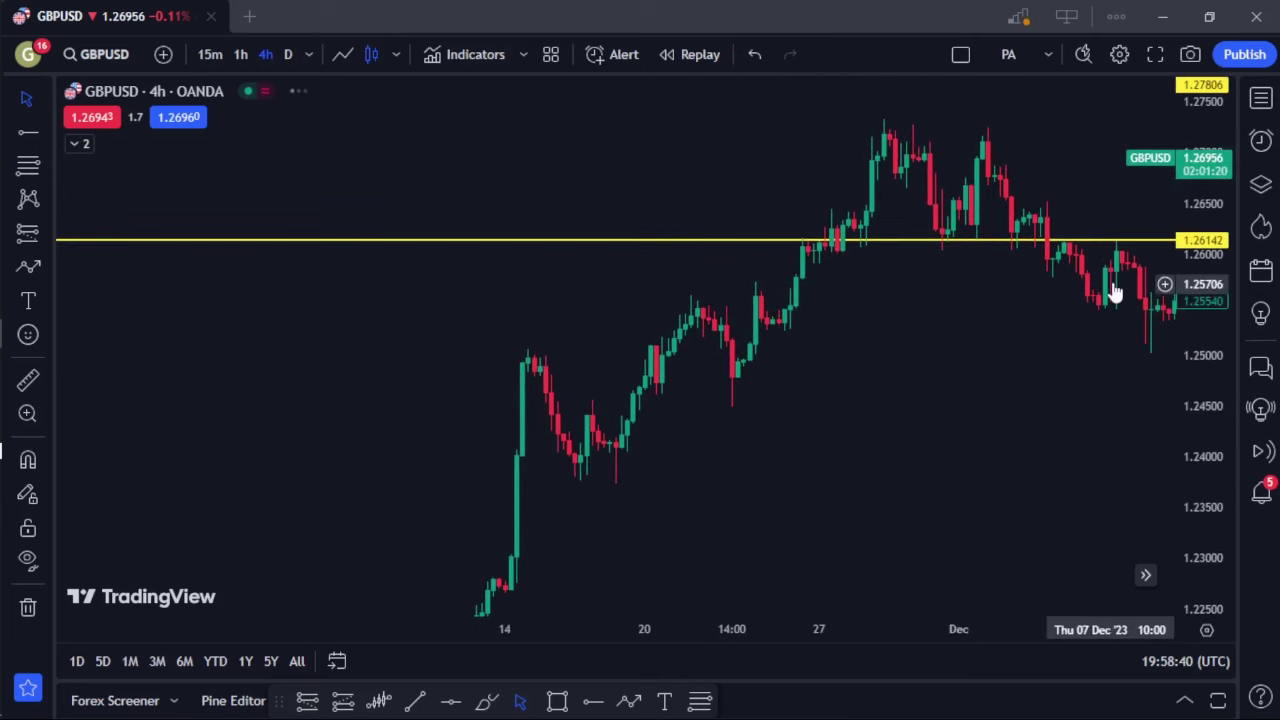
pyautogui.moveTo(724, 409); pyautogui.dragTo(402, 424)
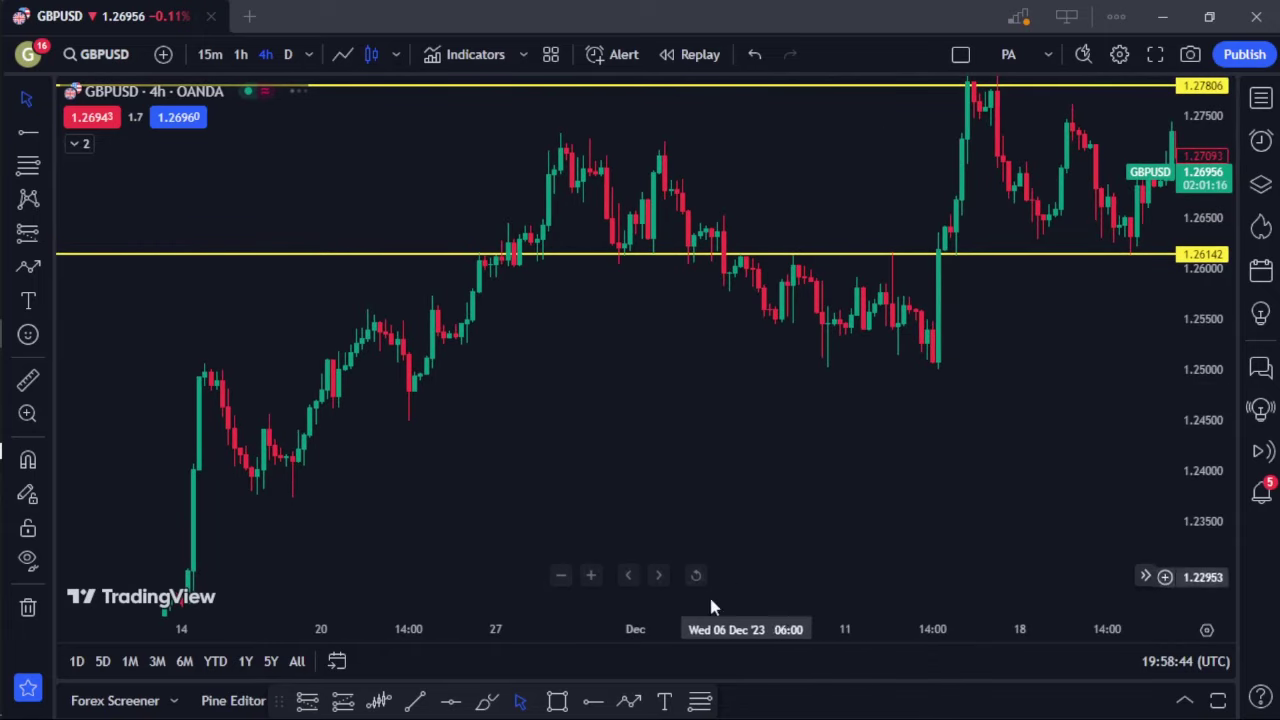
pyautogui.click(628, 701)
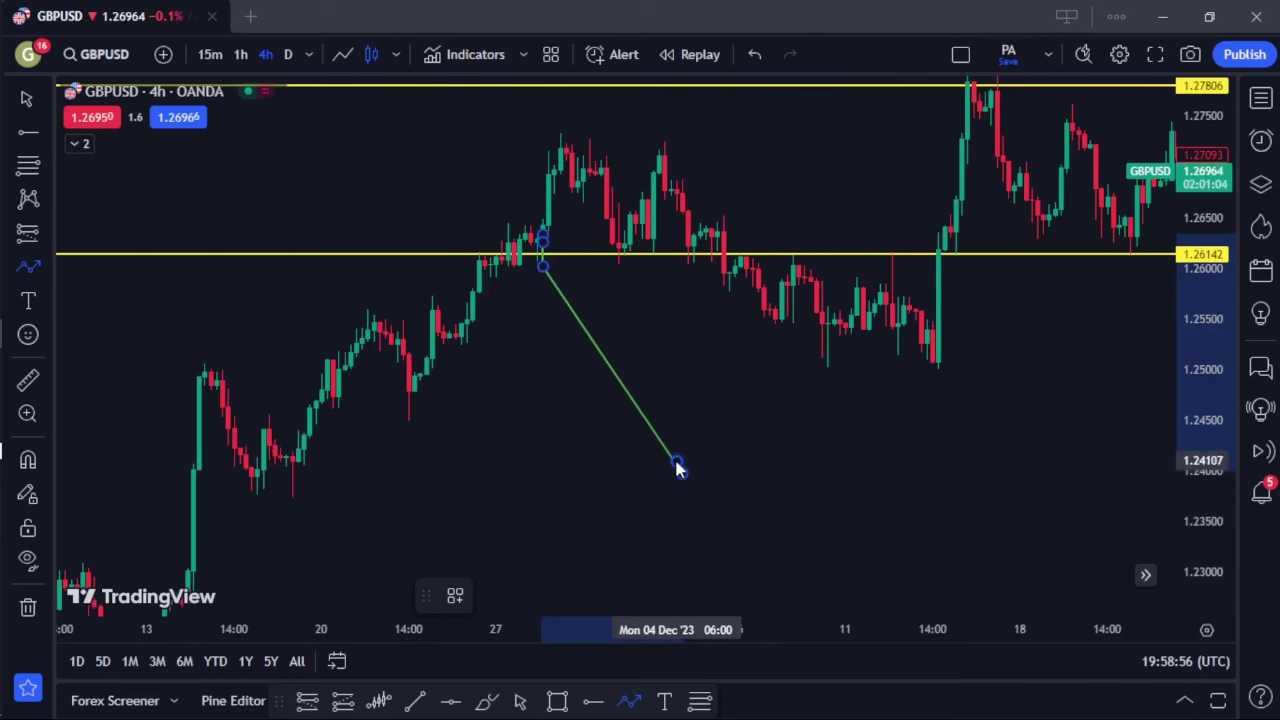
pyautogui.doubleClick(677, 466)
pyautogui.click(725, 484)
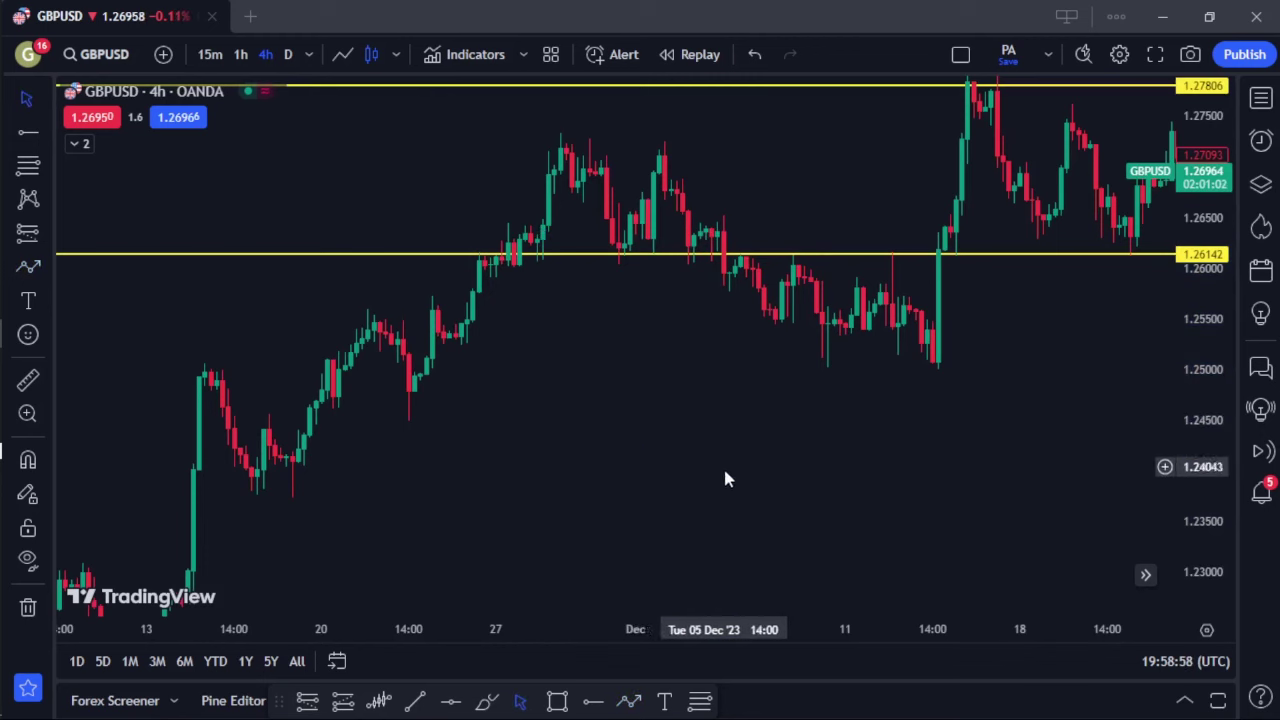
# Draw a Path from the lower line over the two late-November and early-December peaks, down to about 1.2584, back to the line, and slightly down
pyautogui.click(640, 702)
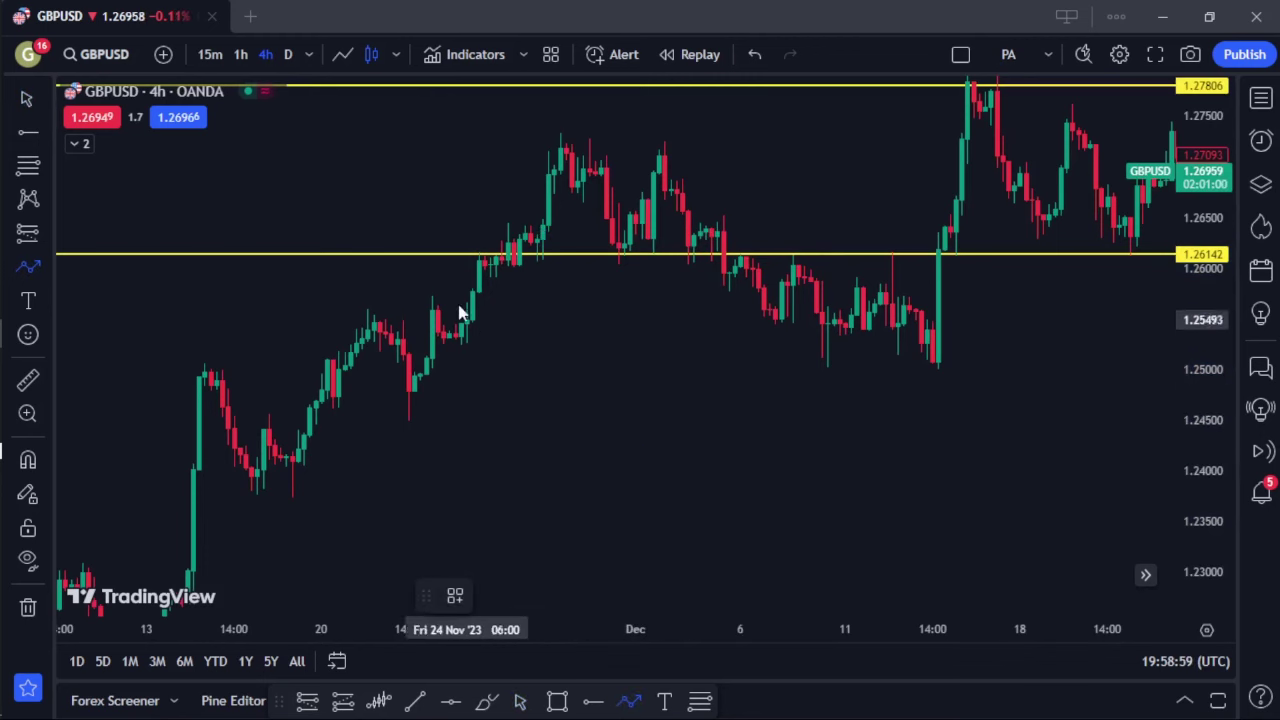
pyautogui.click(518, 259)
pyautogui.click(560, 131)
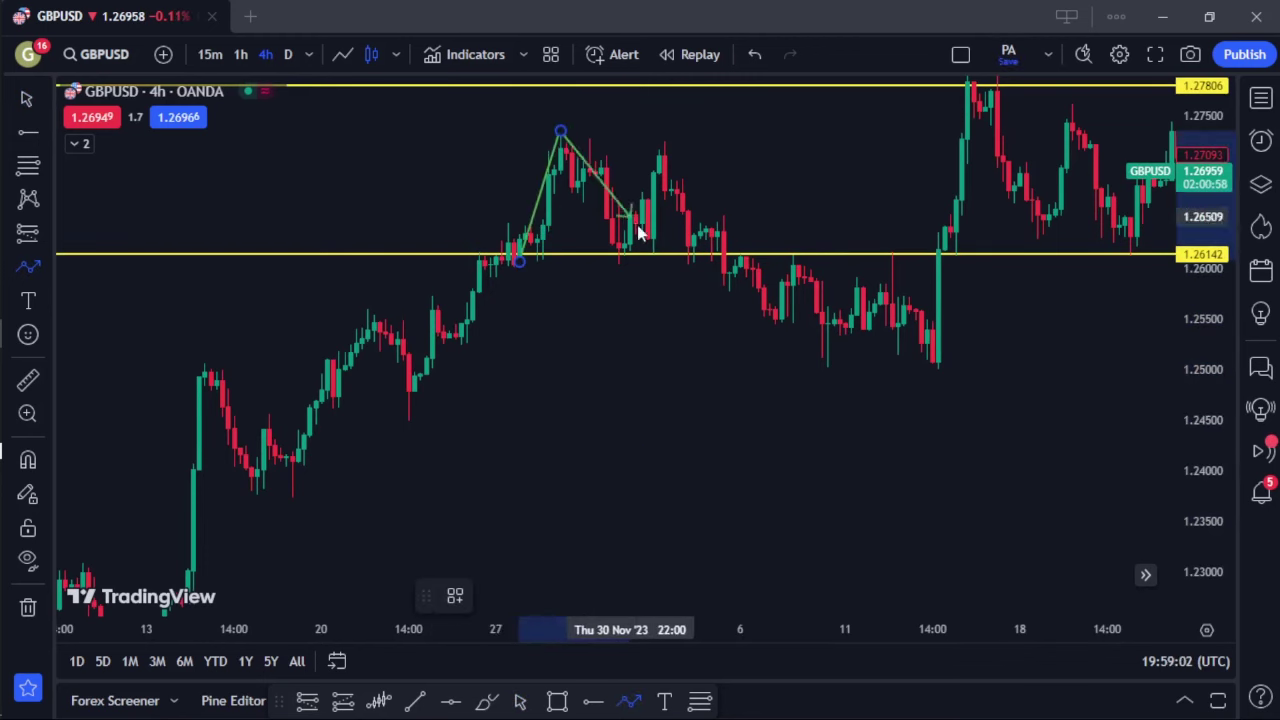
pyautogui.click(619, 250)
pyautogui.click(659, 136)
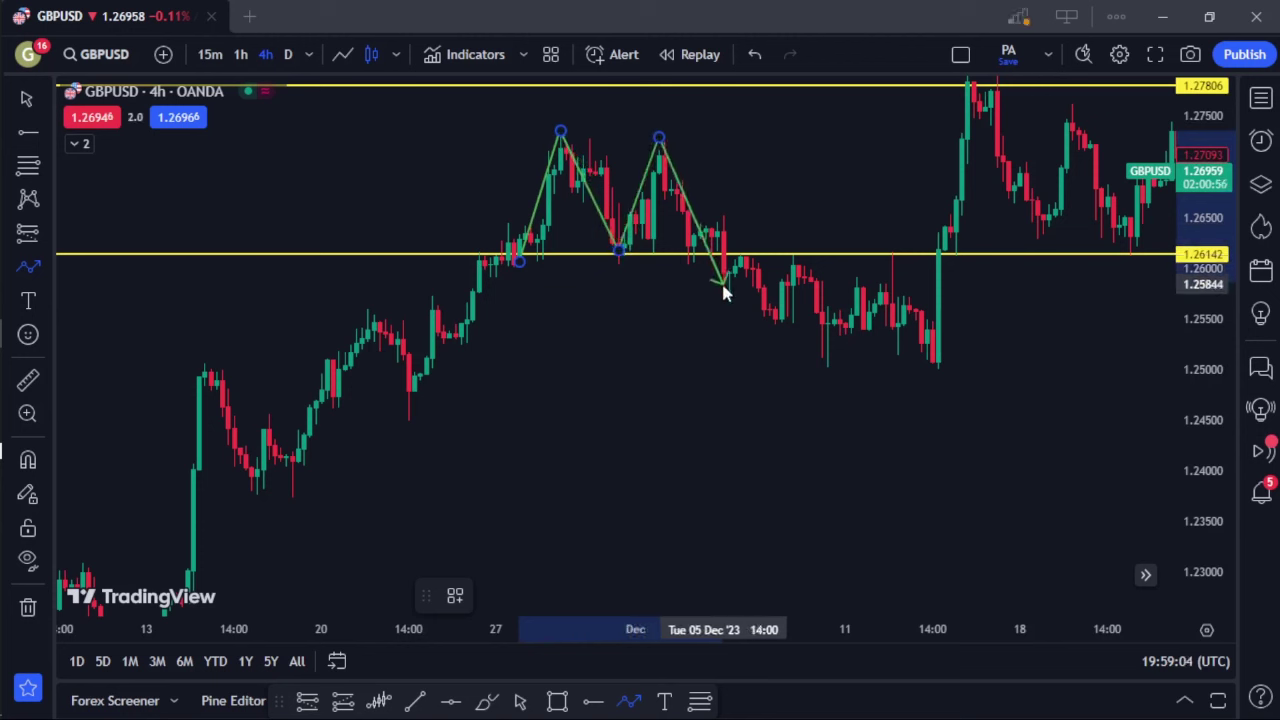
pyautogui.click(723, 288)
pyautogui.click(746, 252)
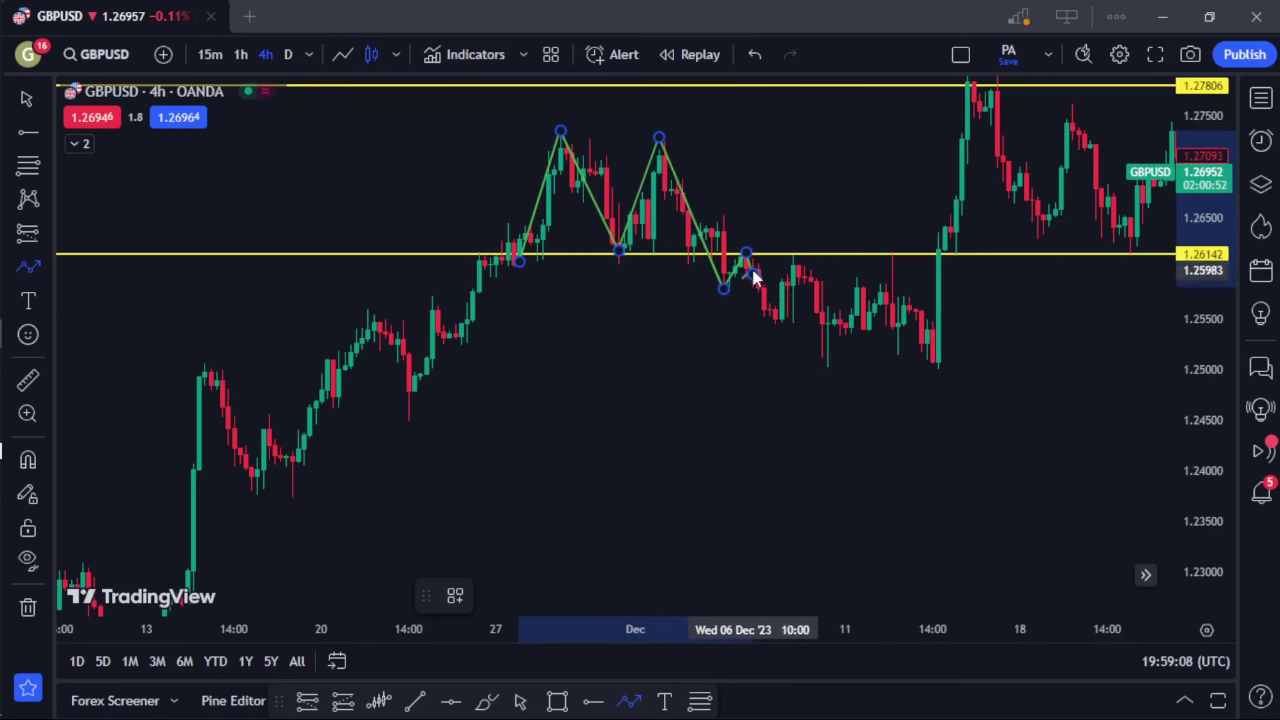
pyautogui.doubleClick(751, 271)
# Set the double-peak path's line color to red in its style settings
pyautogui.doubleClick(751, 271)
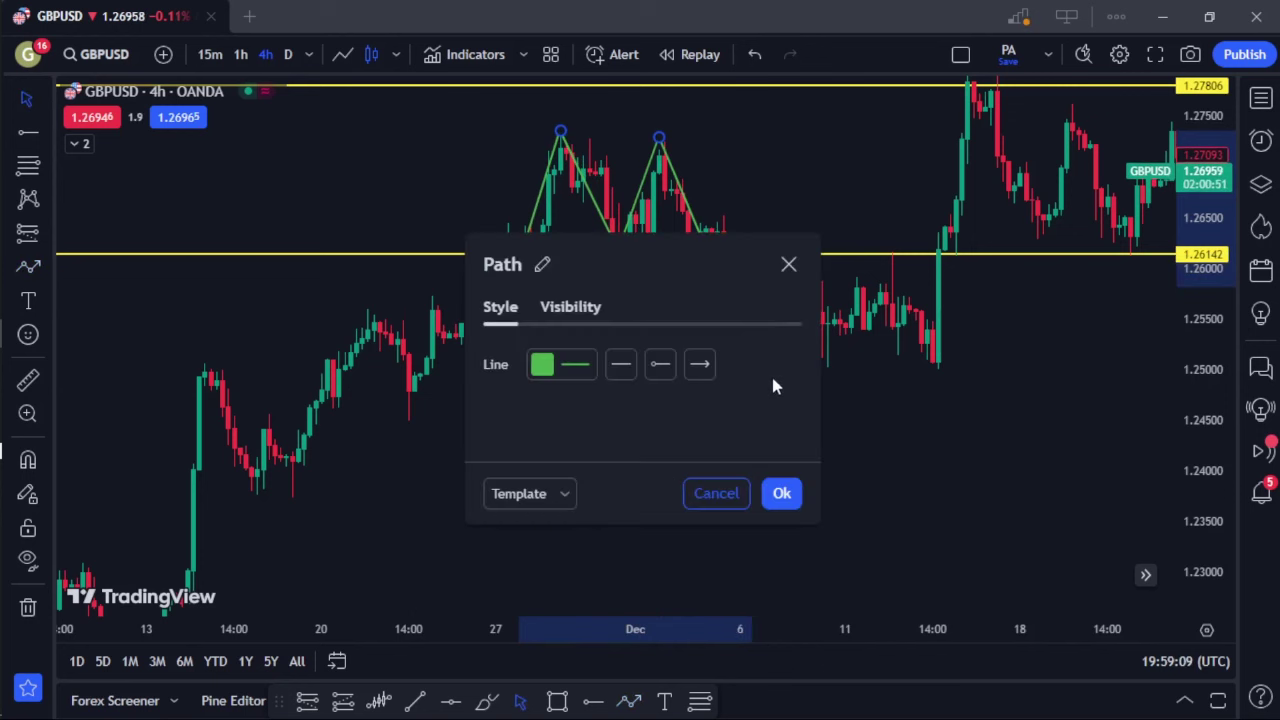
pyautogui.click(563, 368)
pyautogui.click(546, 413)
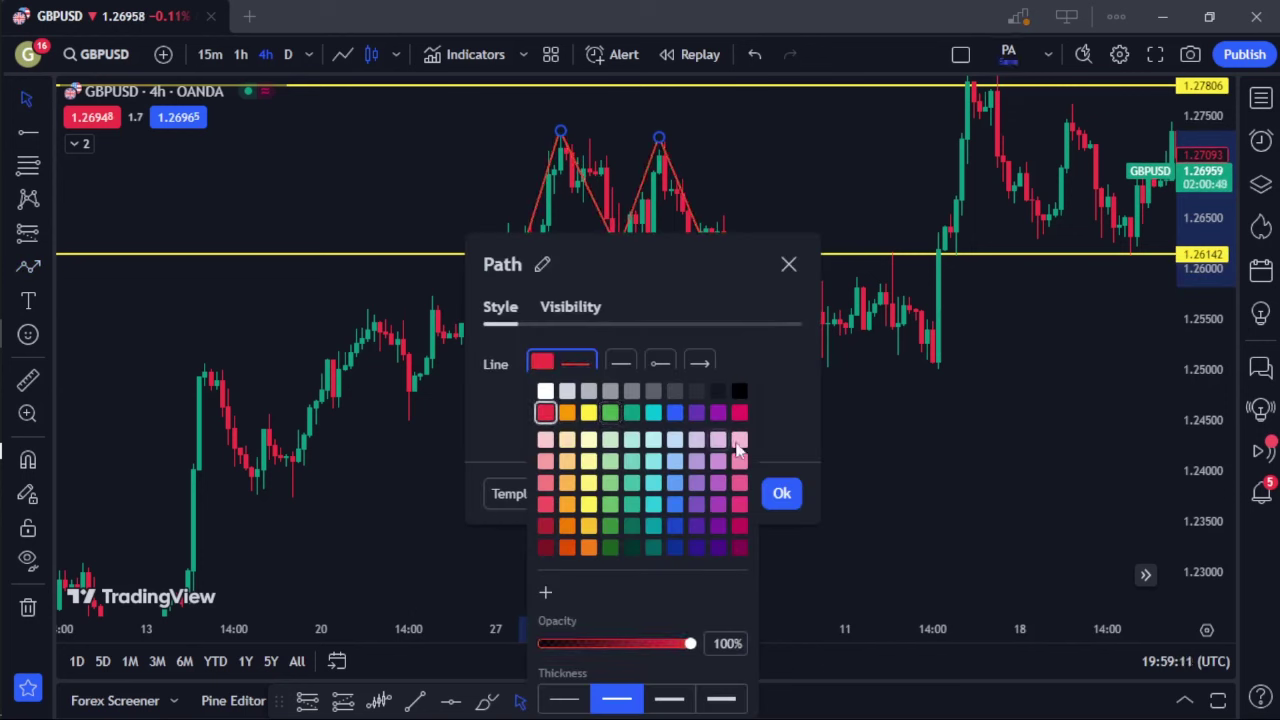
pyautogui.click(783, 494)
pyautogui.click(726, 329)
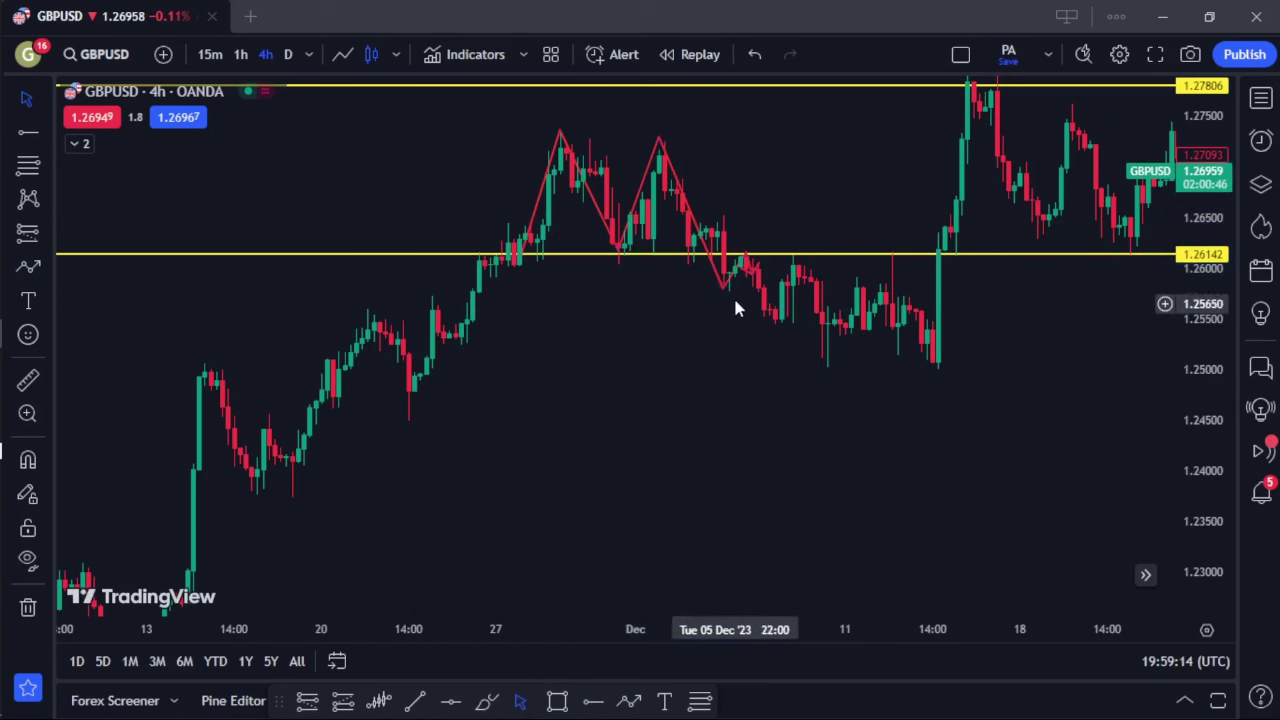
# Change the line color of the double-peak path to blue
pyautogui.click(721, 288)
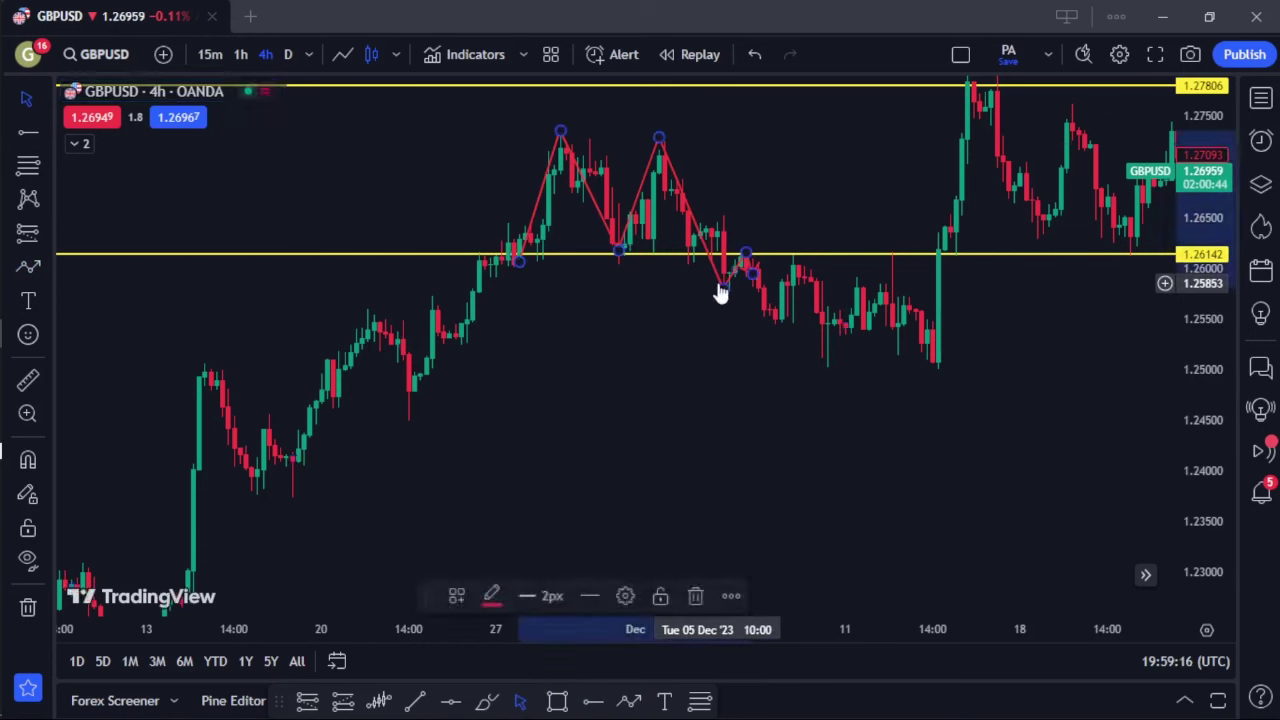
pyautogui.click(491, 595)
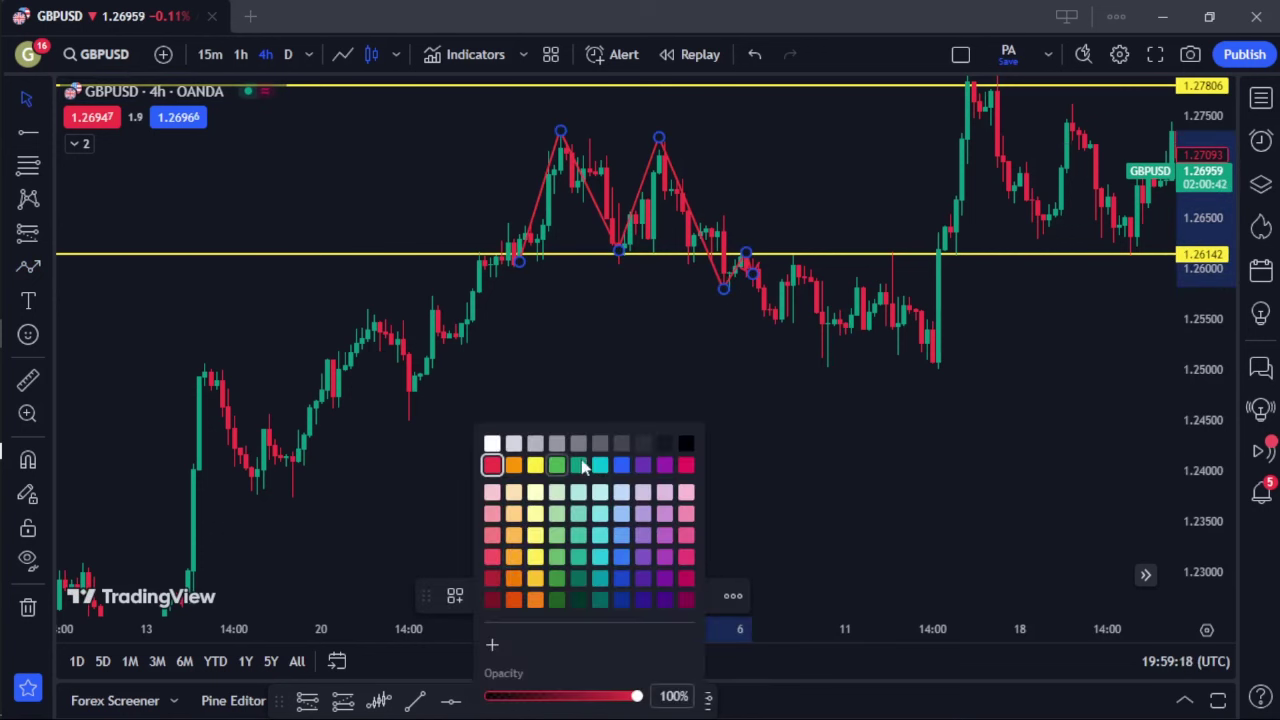
pyautogui.click(620, 465)
pyautogui.click(730, 318)
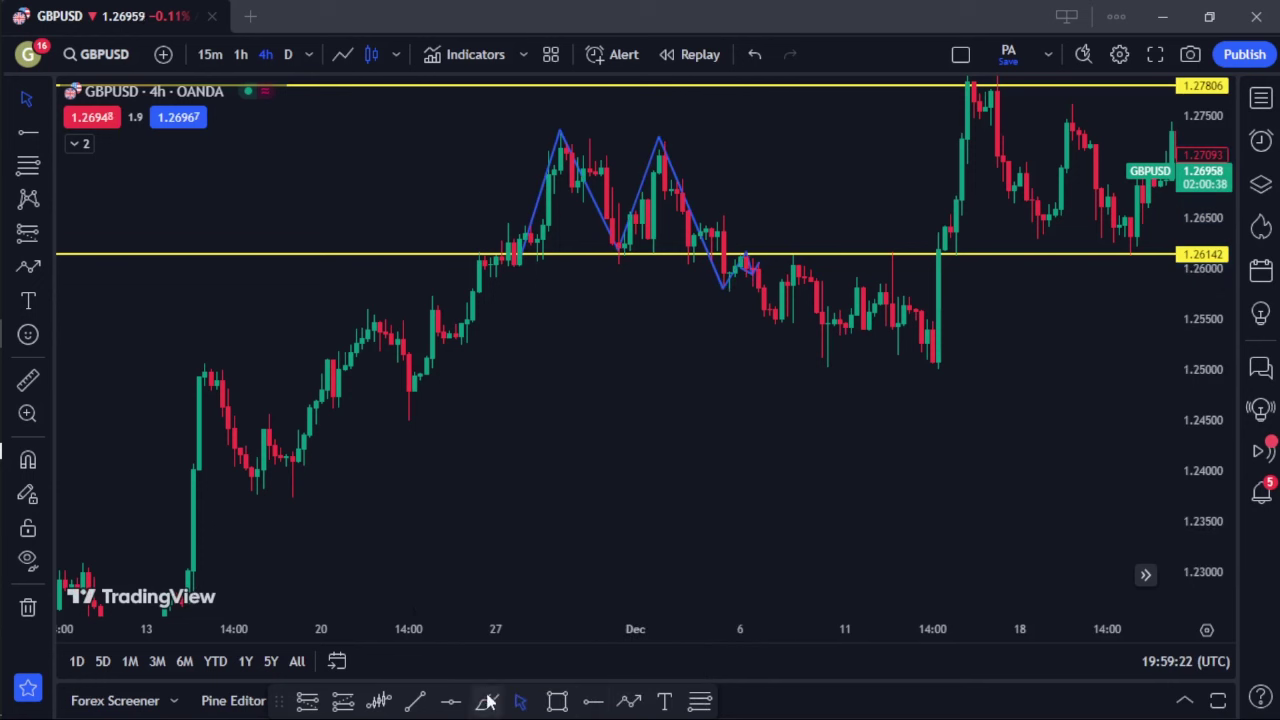
# Place a Short Position at the retest below the lower line, with entry at 1.25946, stop at 1.26417 and target at 1.25050
pyautogui.click(307, 701)
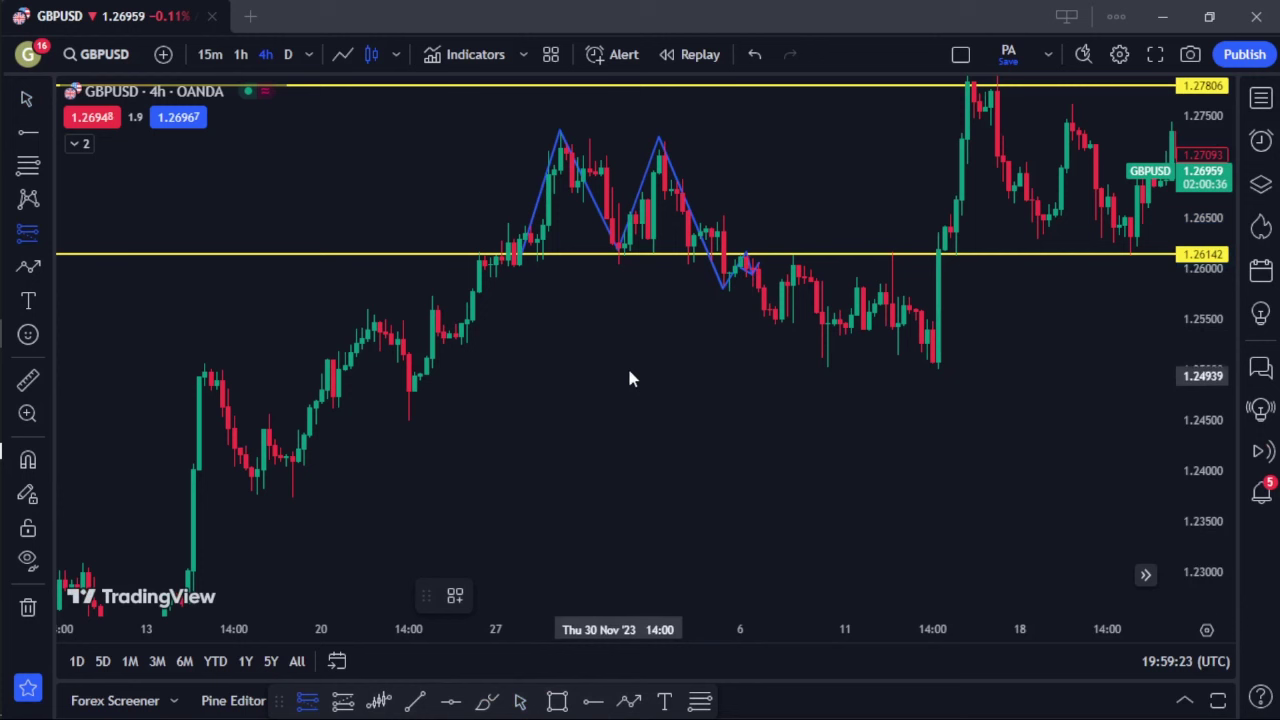
pyautogui.click(752, 272)
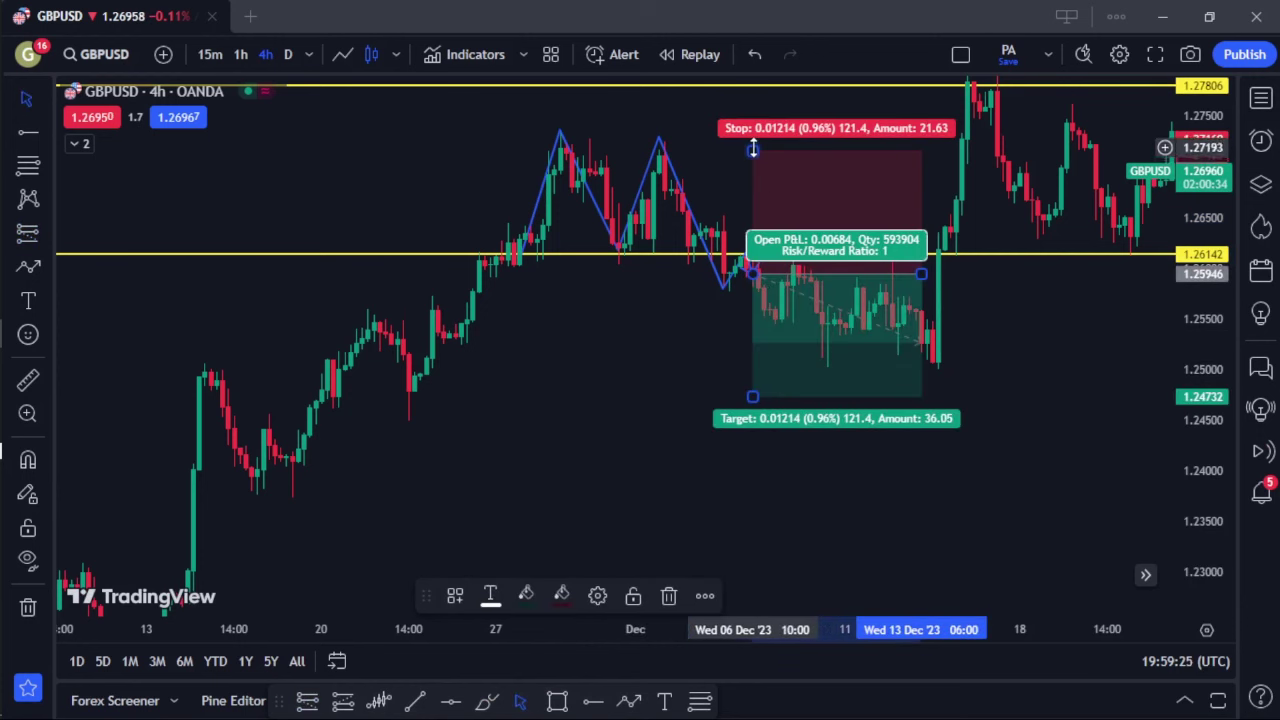
pyautogui.moveTo(752, 151); pyautogui.dragTo(749, 229)
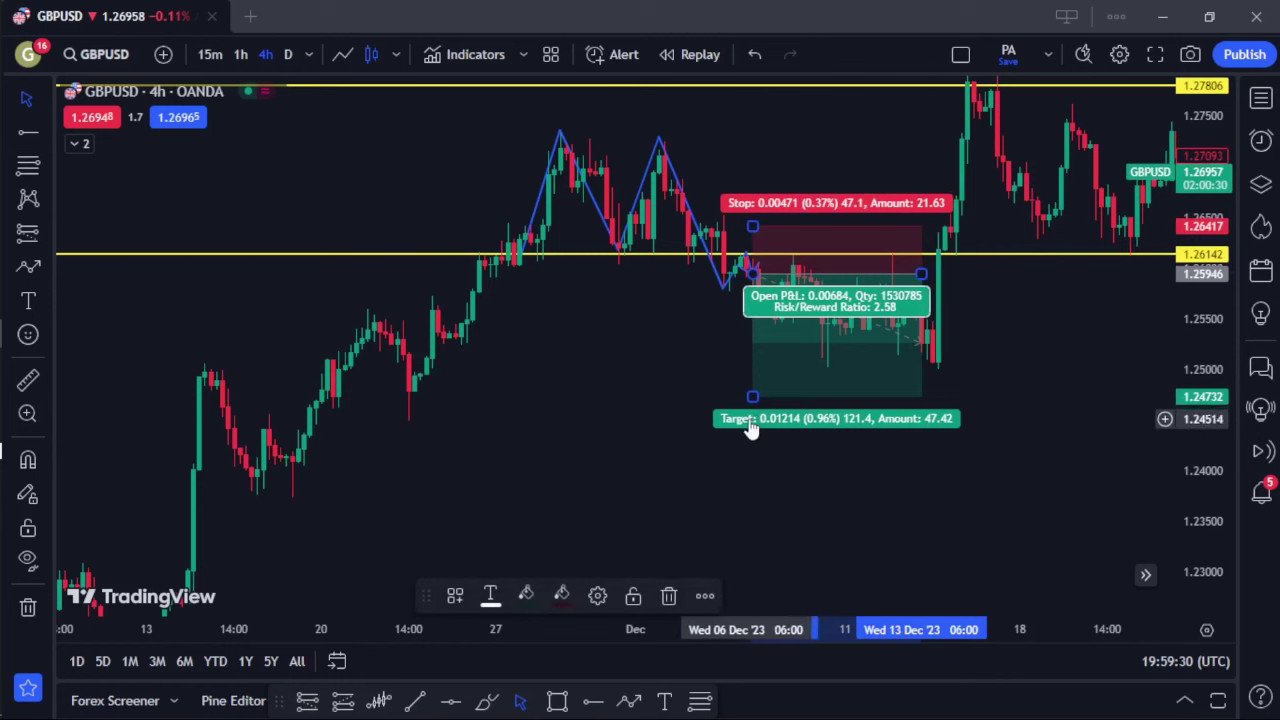
pyautogui.moveTo(753, 394); pyautogui.dragTo(753, 364)
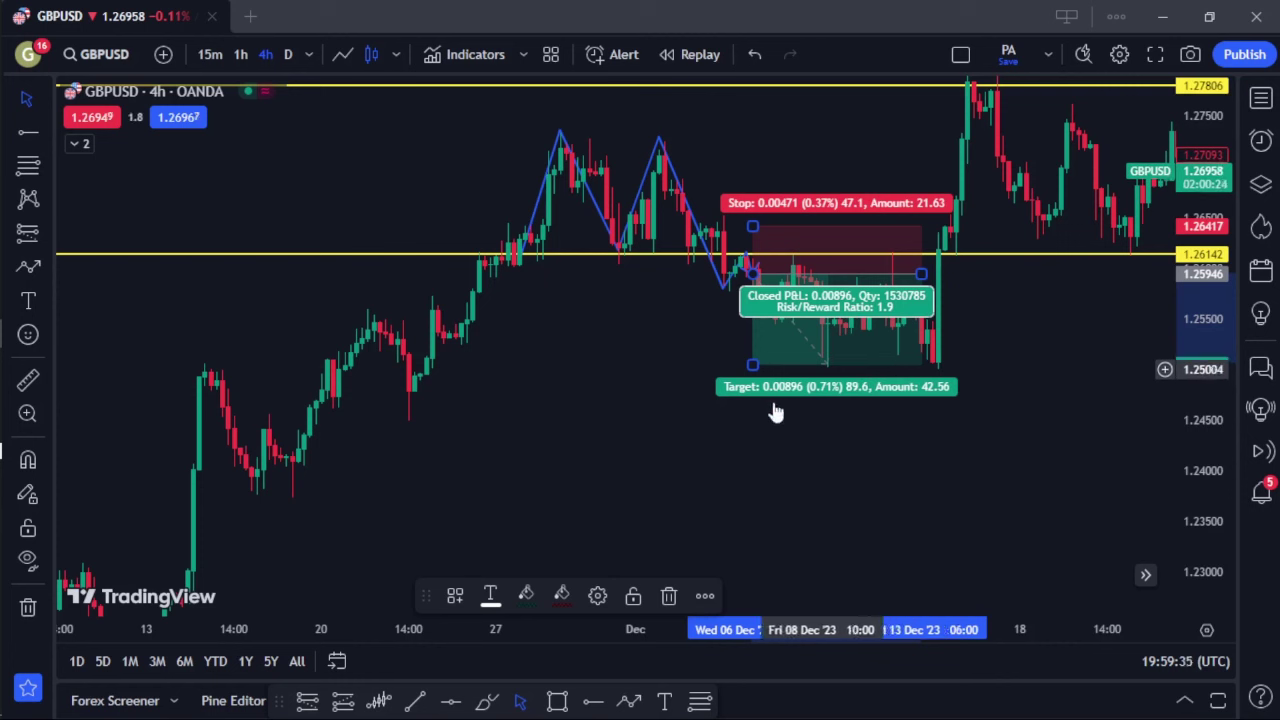
pyautogui.click(592, 430)
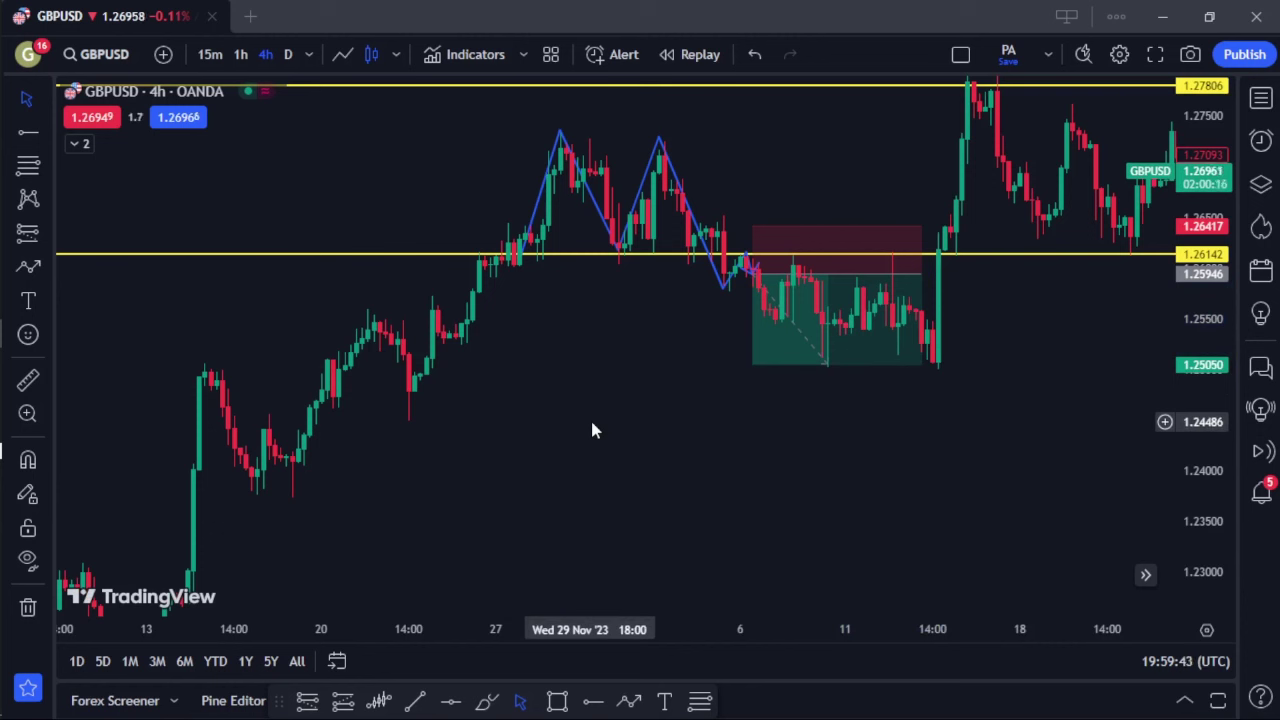
# Switch to the Market Structure board in Microsoft Whiteboard, and in green ink tick Sideways and draw a rising zigzag below Uptrend
pyautogui.moveTo(677, 539); pyautogui.dragTo(487, 544)
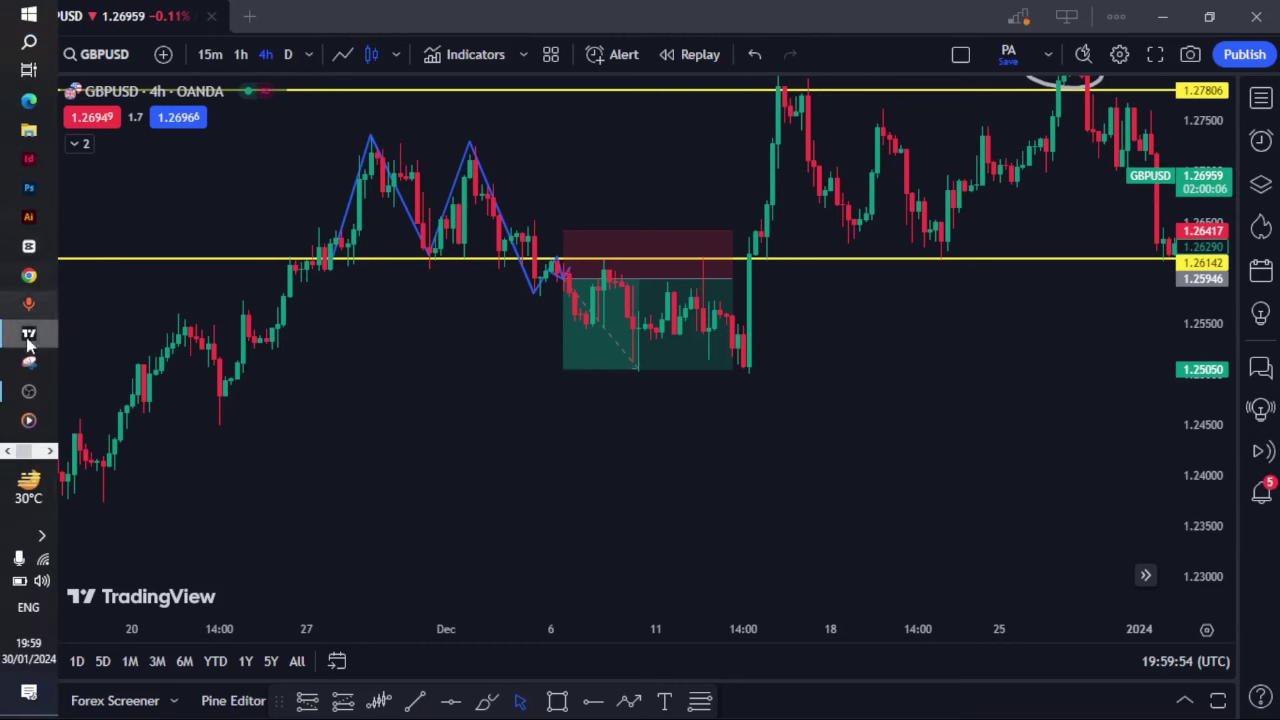
pyautogui.click(29, 362)
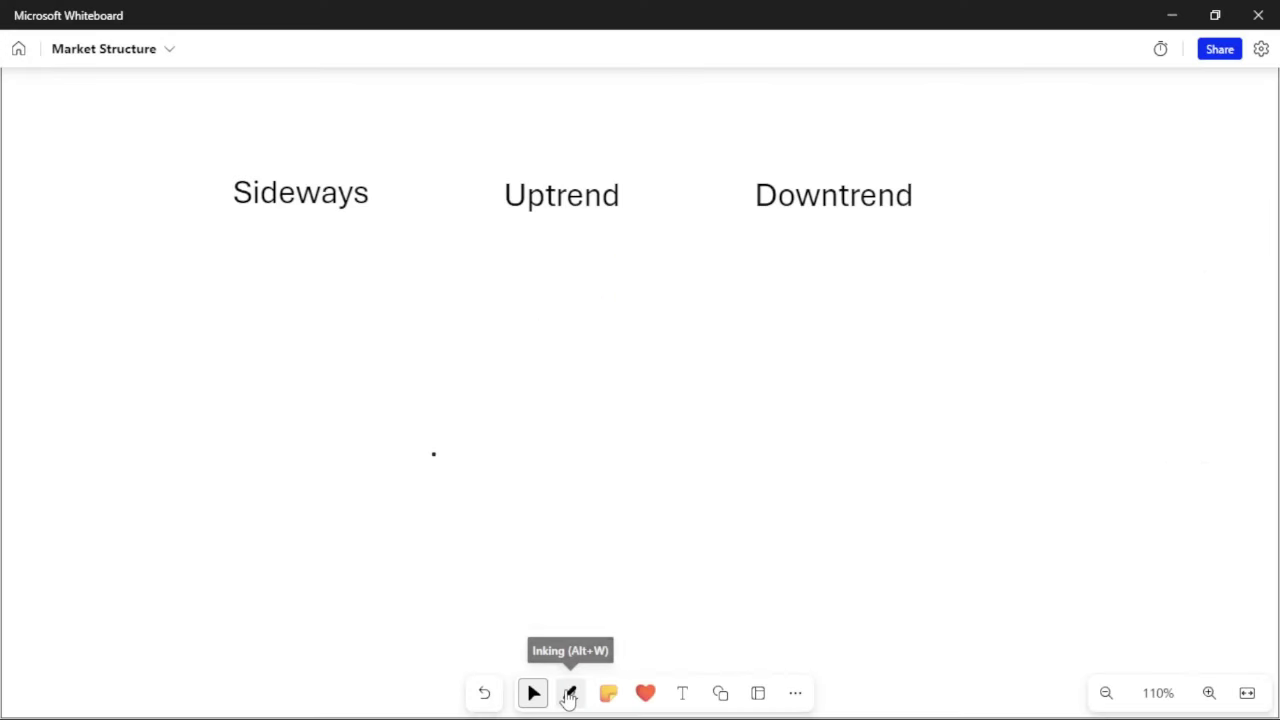
pyautogui.click(569, 694)
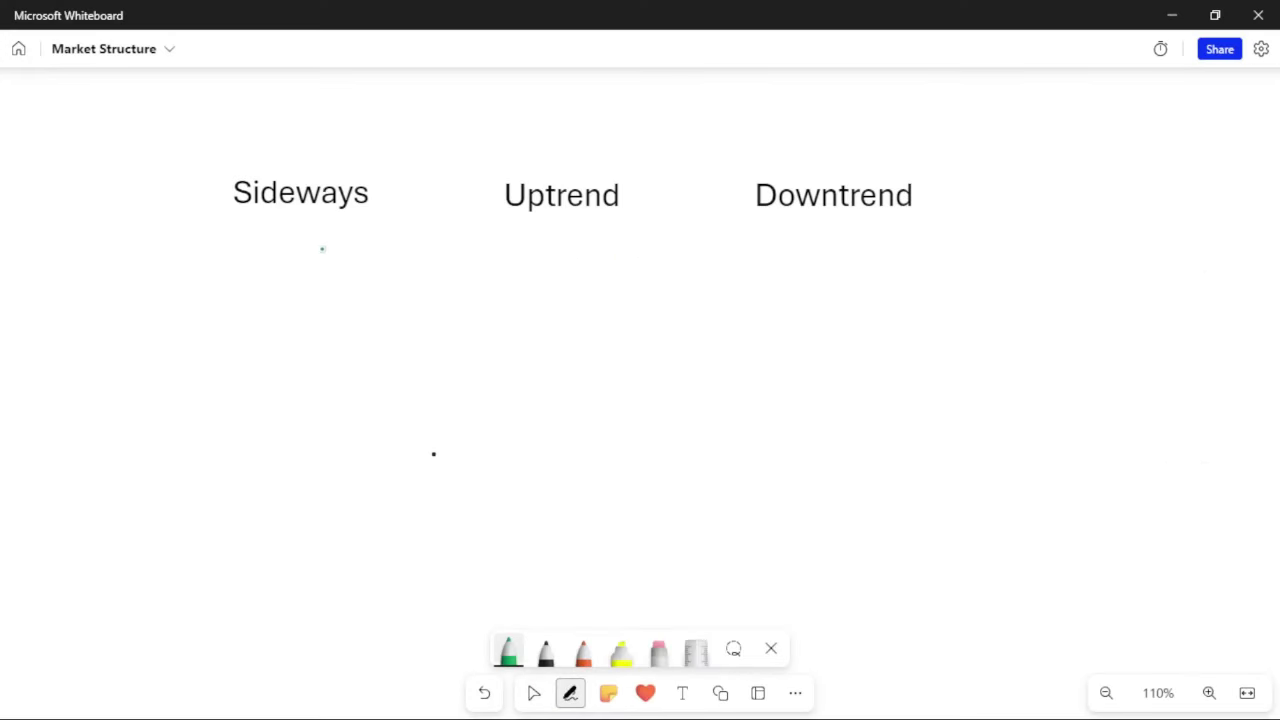
pyautogui.moveTo(230, 131); pyautogui.dragTo(373, 252)
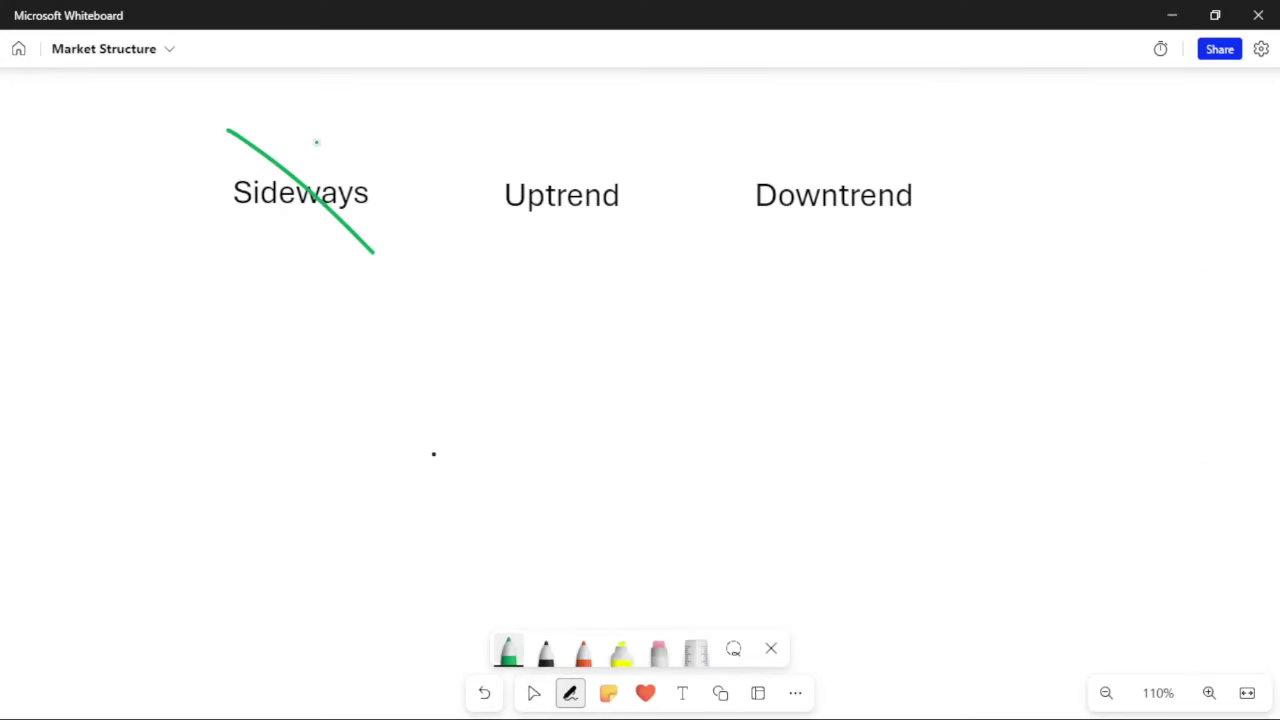
pyautogui.hotkey('ctrl', 'z')
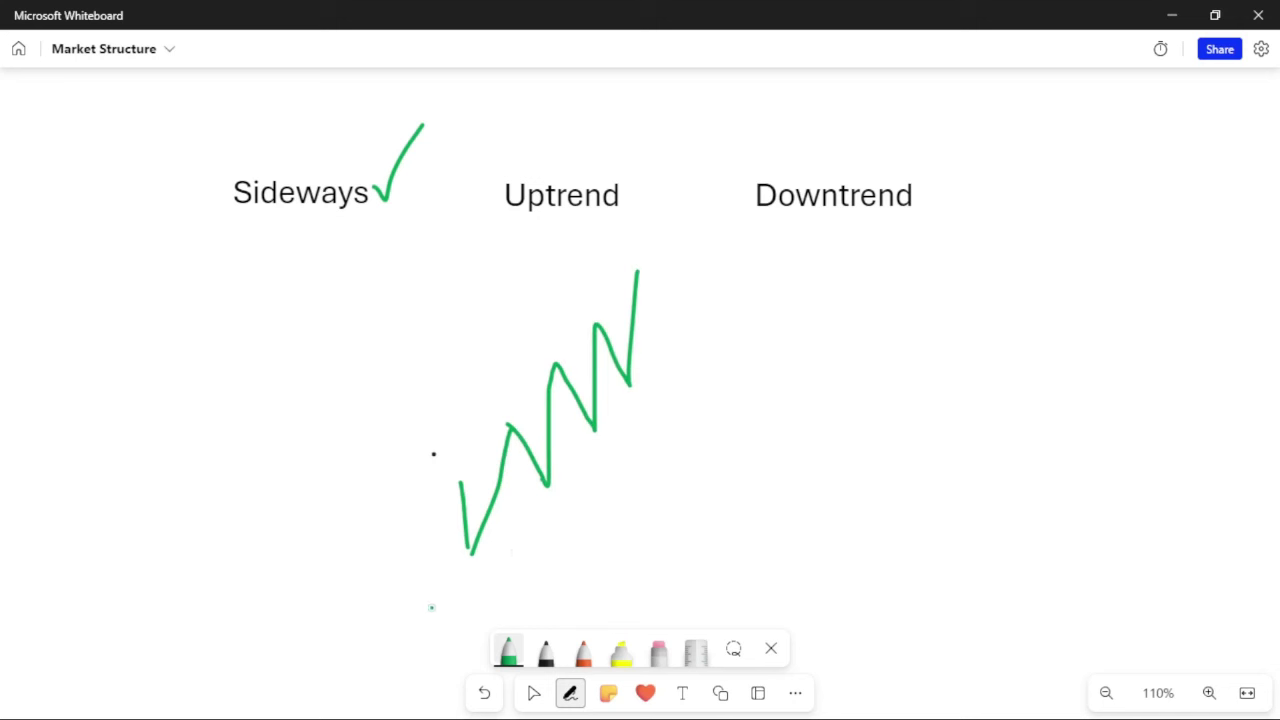
# Draw a green rising trend line under the zigzag's lows, and switch to the EURJPY chart in TradingView
pyautogui.moveTo(652, 392); pyautogui.dragTo(775, 271)
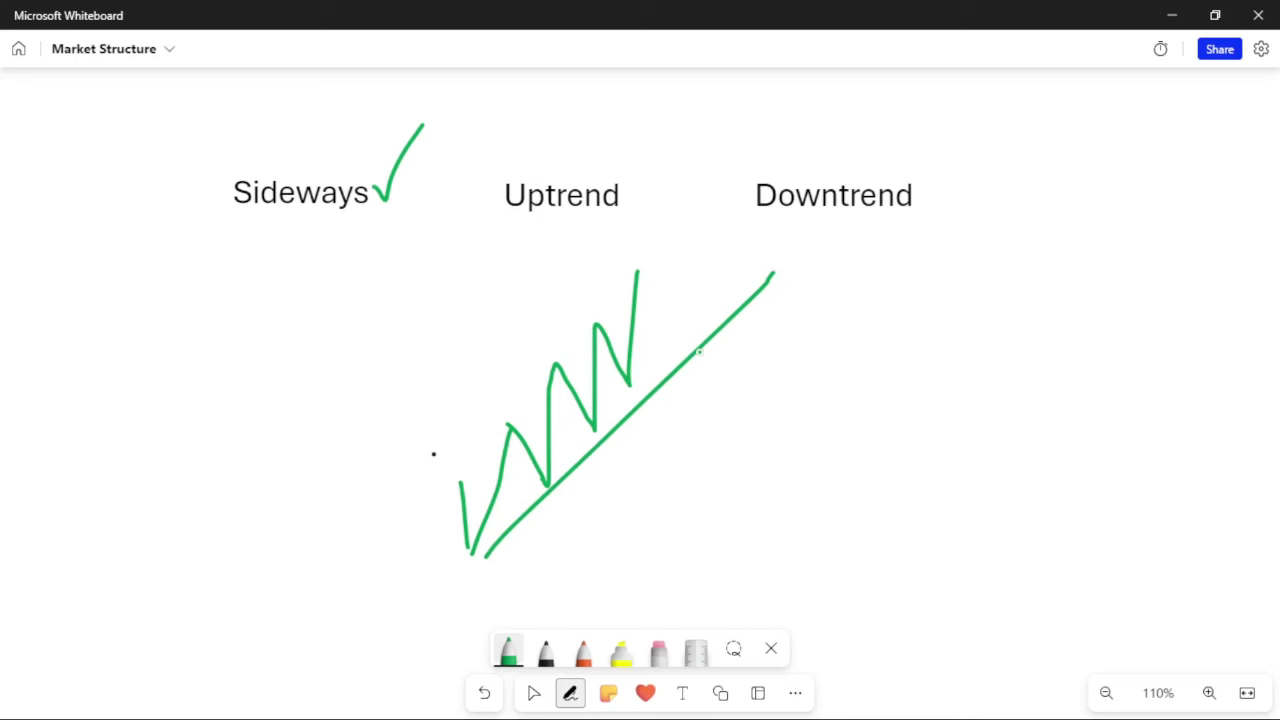
pyautogui.hotkey('alt', 'Tab')
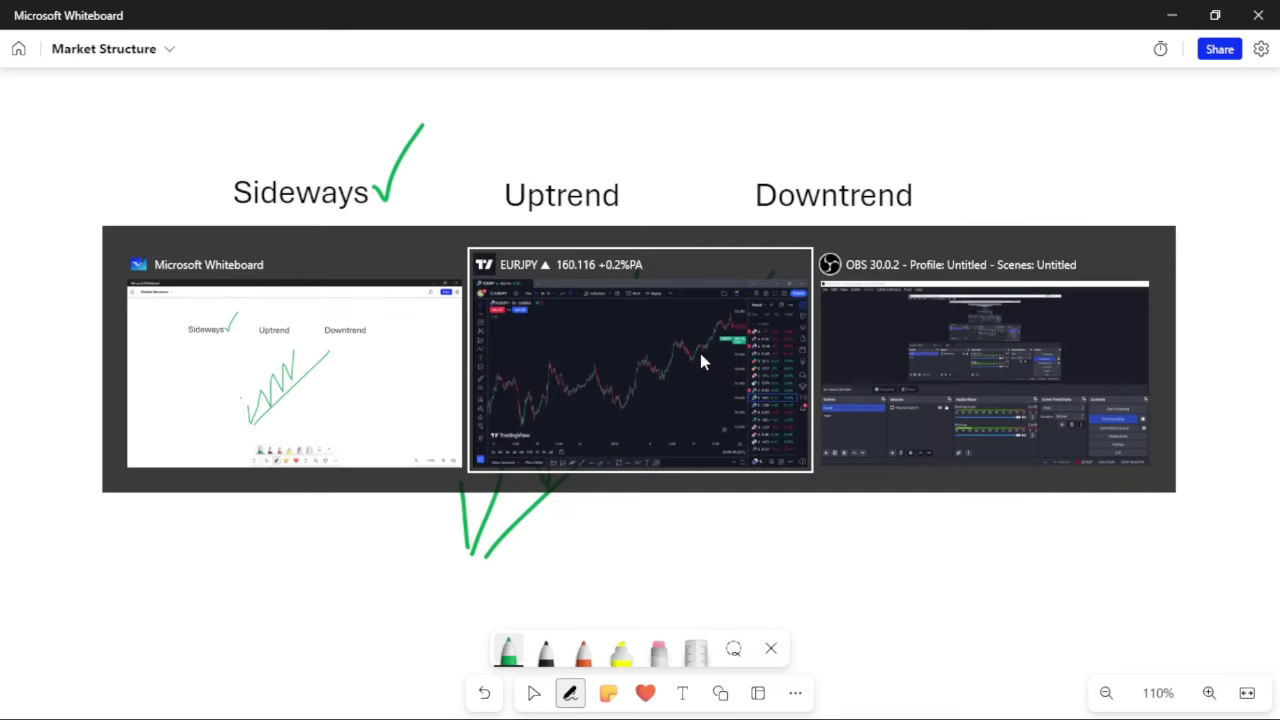
pyautogui.hotkey('alt', 'shift', 'Tab')
pyautogui.hotkey('alt', 'Tab')
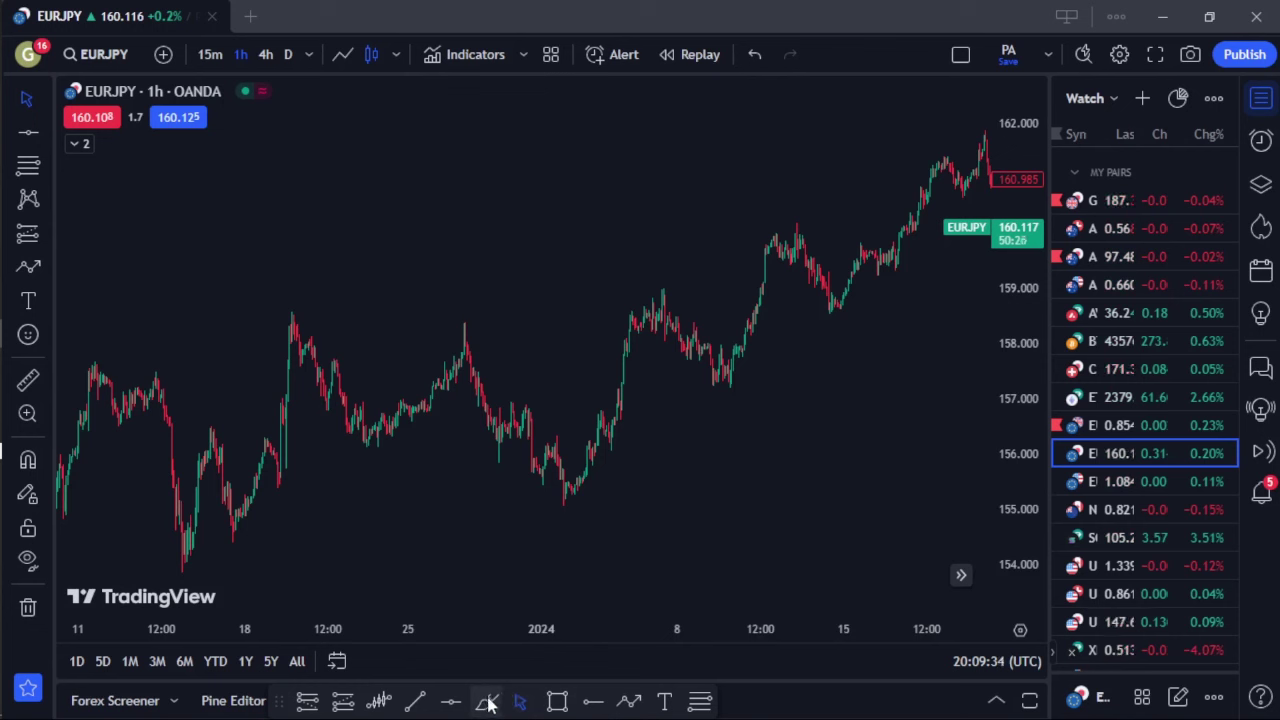
pyautogui.click(414, 700)
pyautogui.moveTo(565, 495); pyautogui.dragTo(739, 368)
pyautogui.press('Delete')
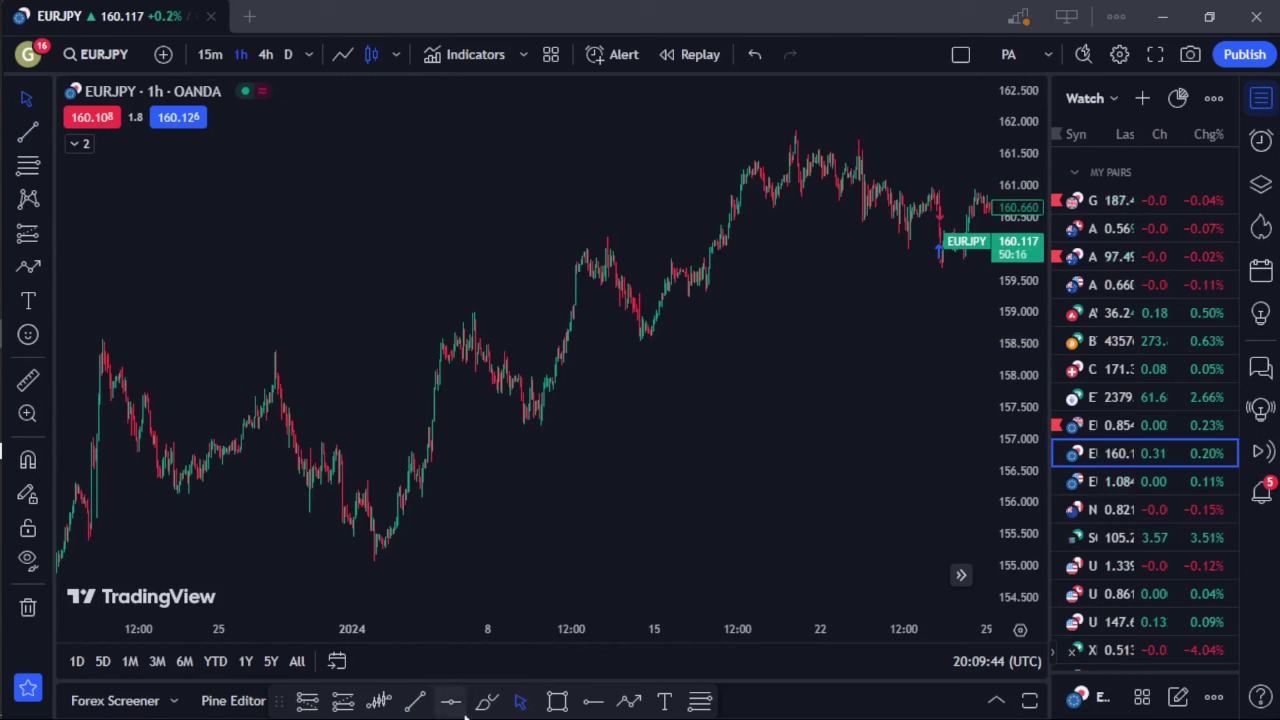
# Draw a Trend Line under the rising EURJPY lows from 155.023 on 2 January to about 161.541 on 24 January
pyautogui.click(416, 703)
pyautogui.click(384, 563)
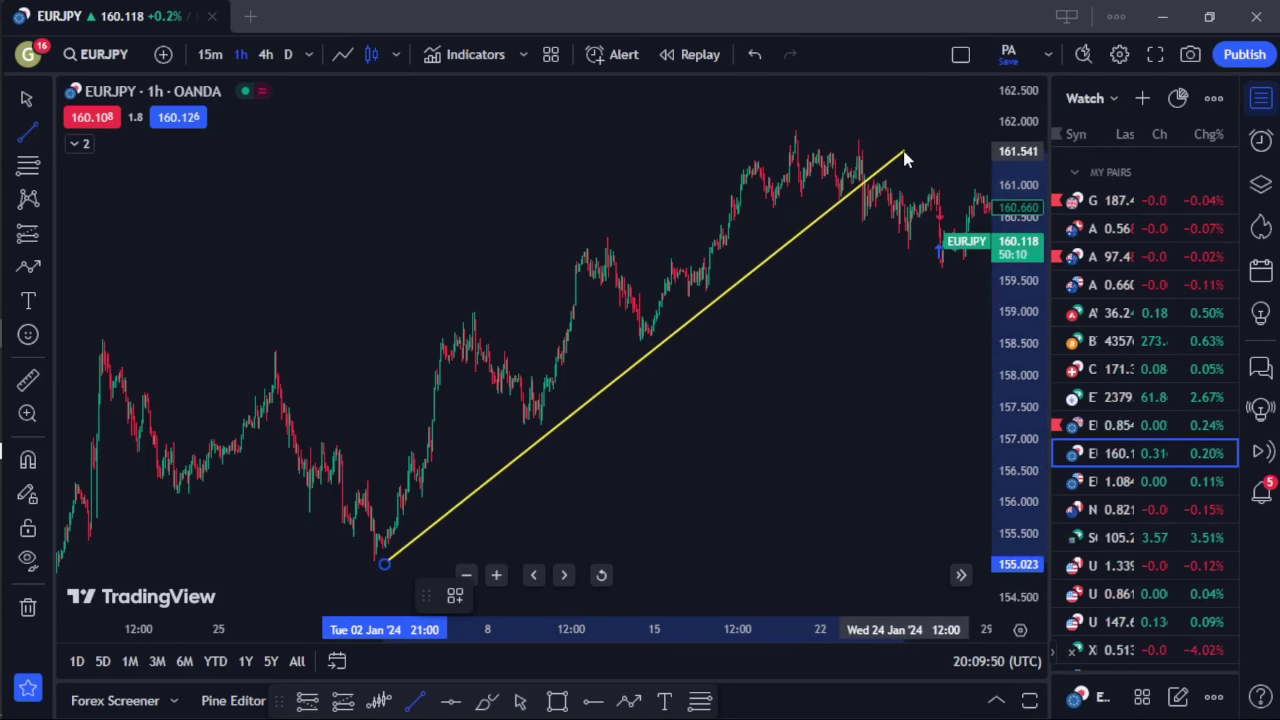
pyautogui.click(894, 153)
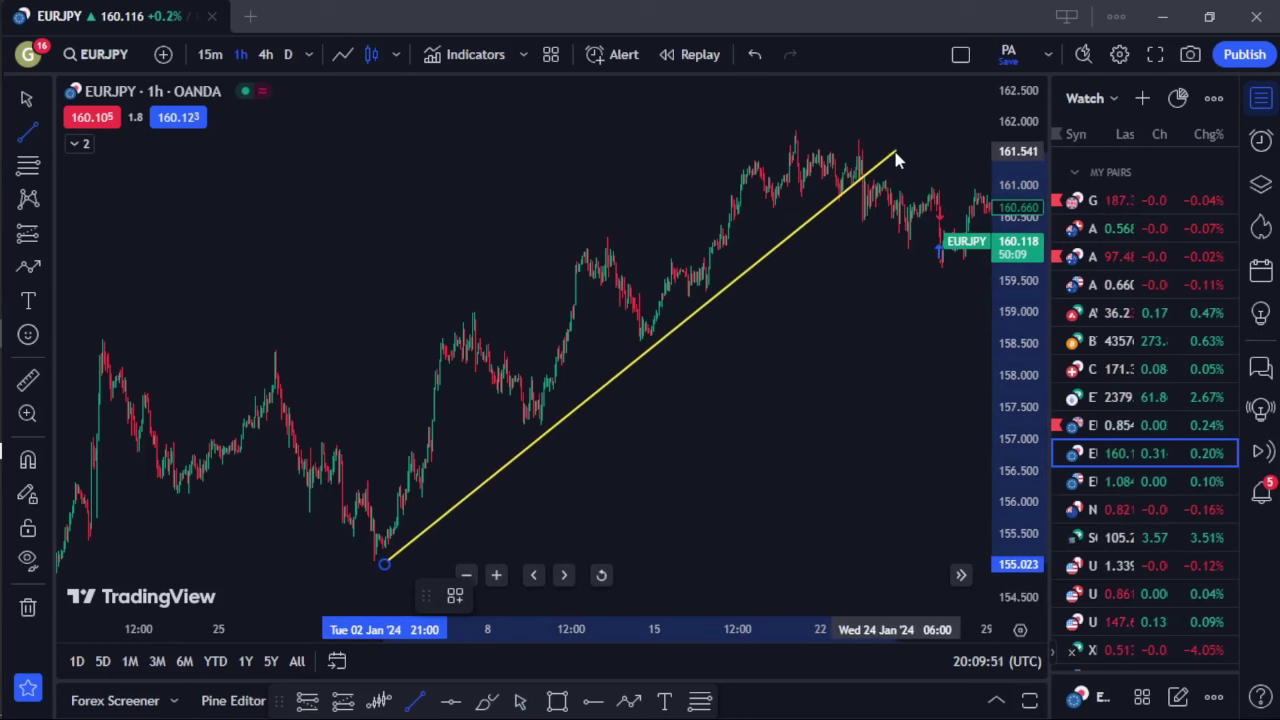
pyautogui.click(744, 370)
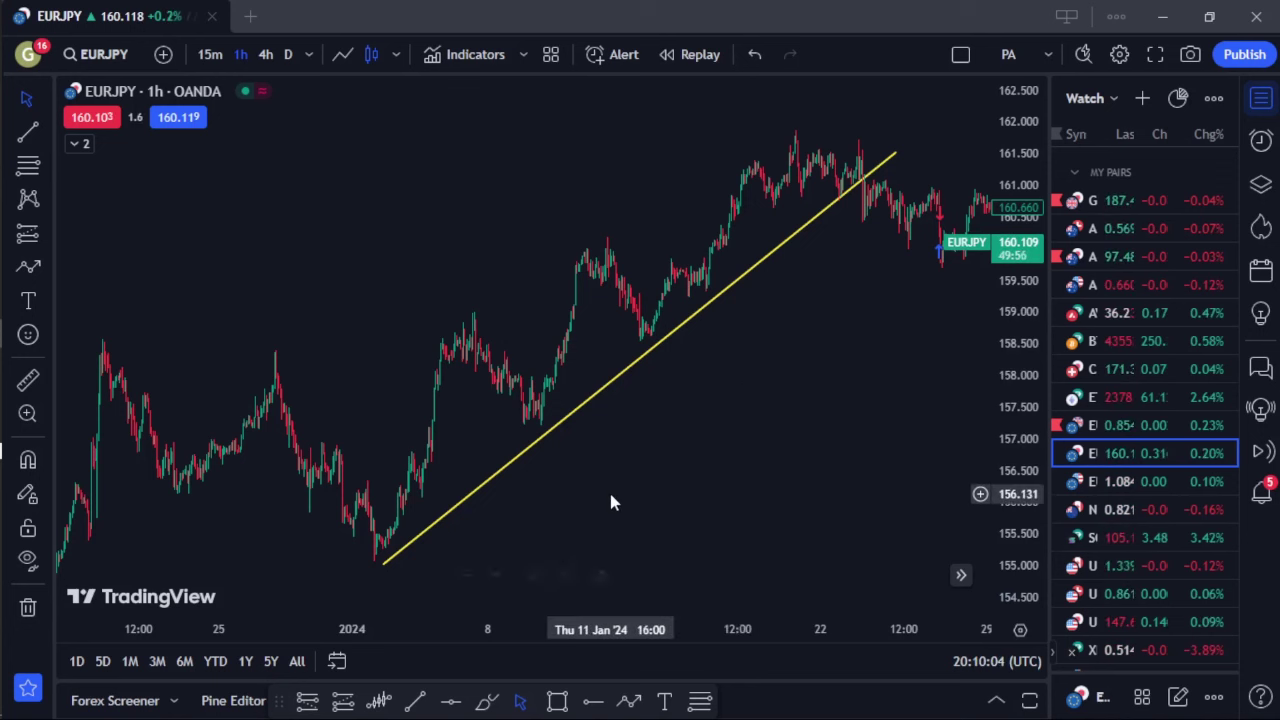
# Add horizontal lines at 157.919 near the December highs and at about 155.3 near the early-January low
pyautogui.moveTo(608, 500); pyautogui.dragTo(744, 476)
pyautogui.scroll(-2, 741, 478)
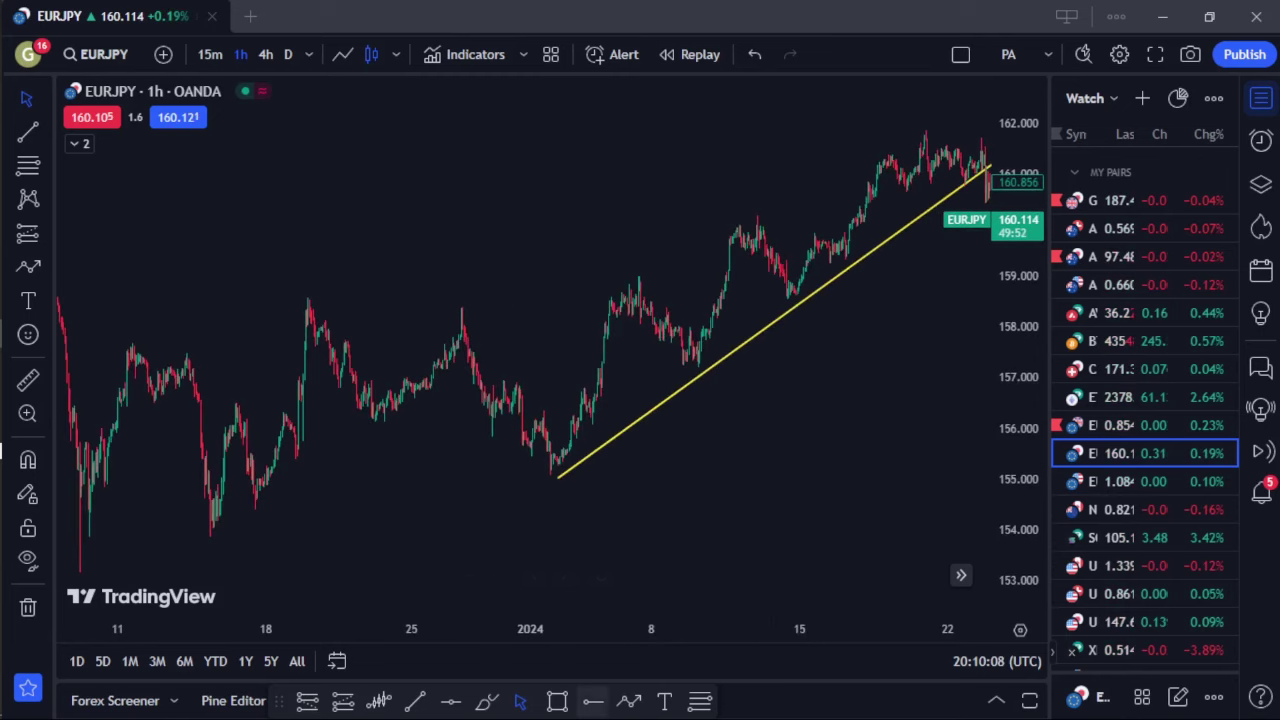
pyautogui.click(451, 700)
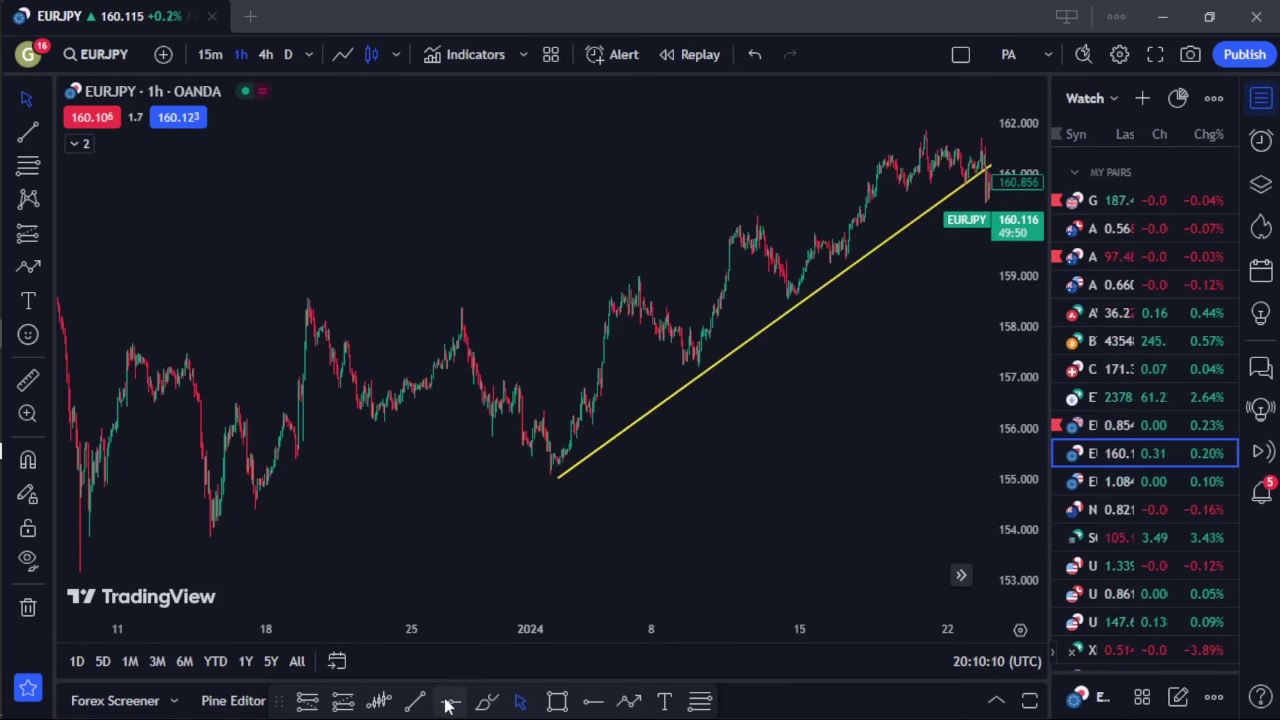
pyautogui.click(461, 332)
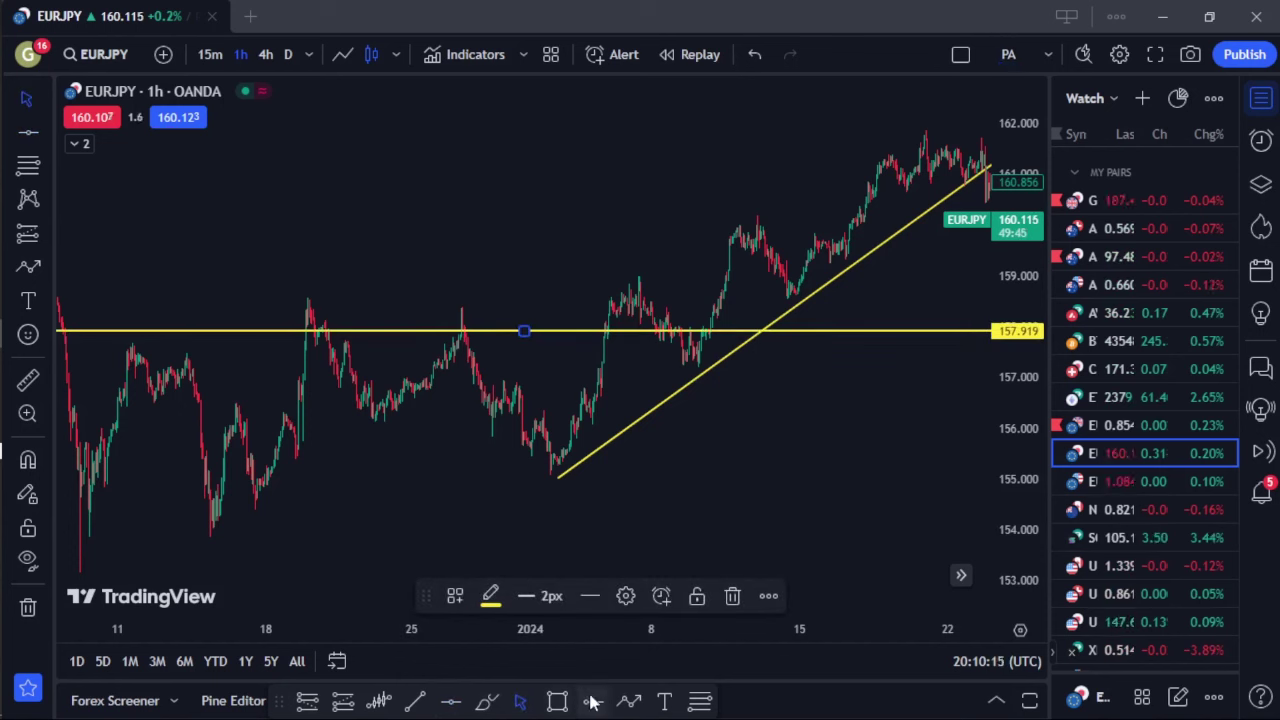
pyautogui.click(451, 700)
pyautogui.click(550, 472)
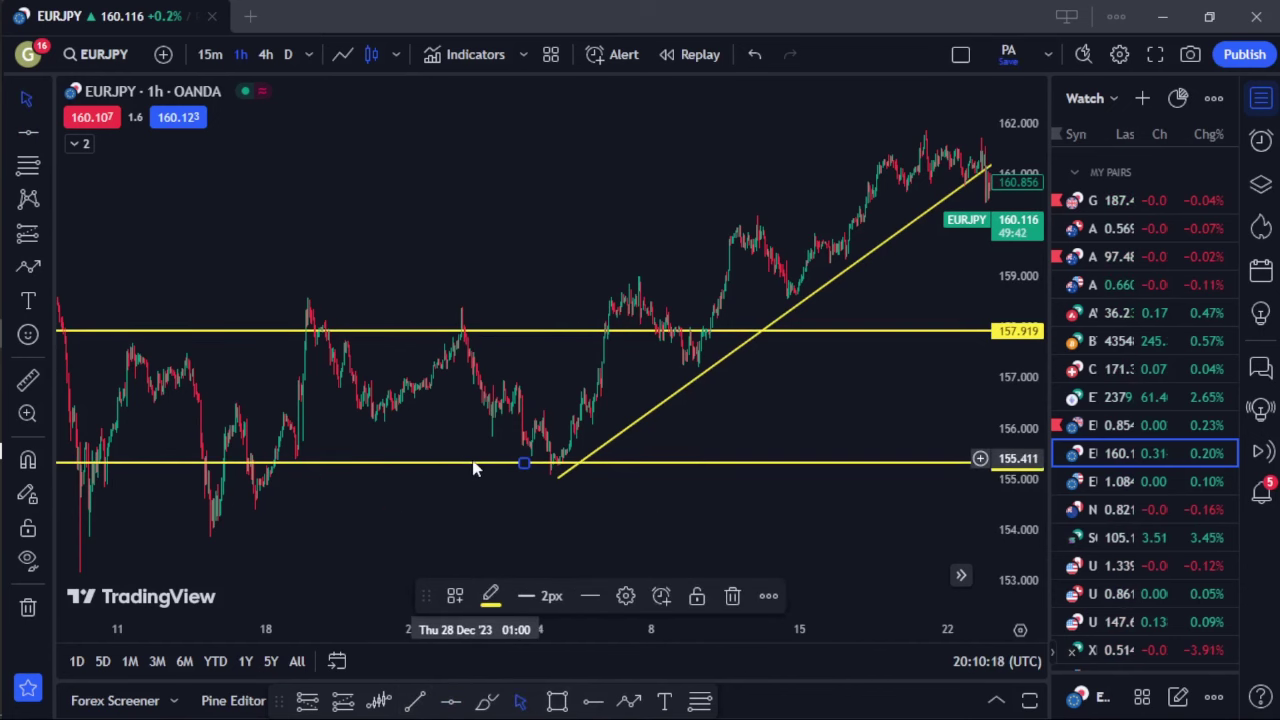
# Lower the bottom horizontal line to about 154.97, and delete both horizontal range lines from the EURJPY chart
pyautogui.moveTo(474, 463); pyautogui.dragTo(502, 489)
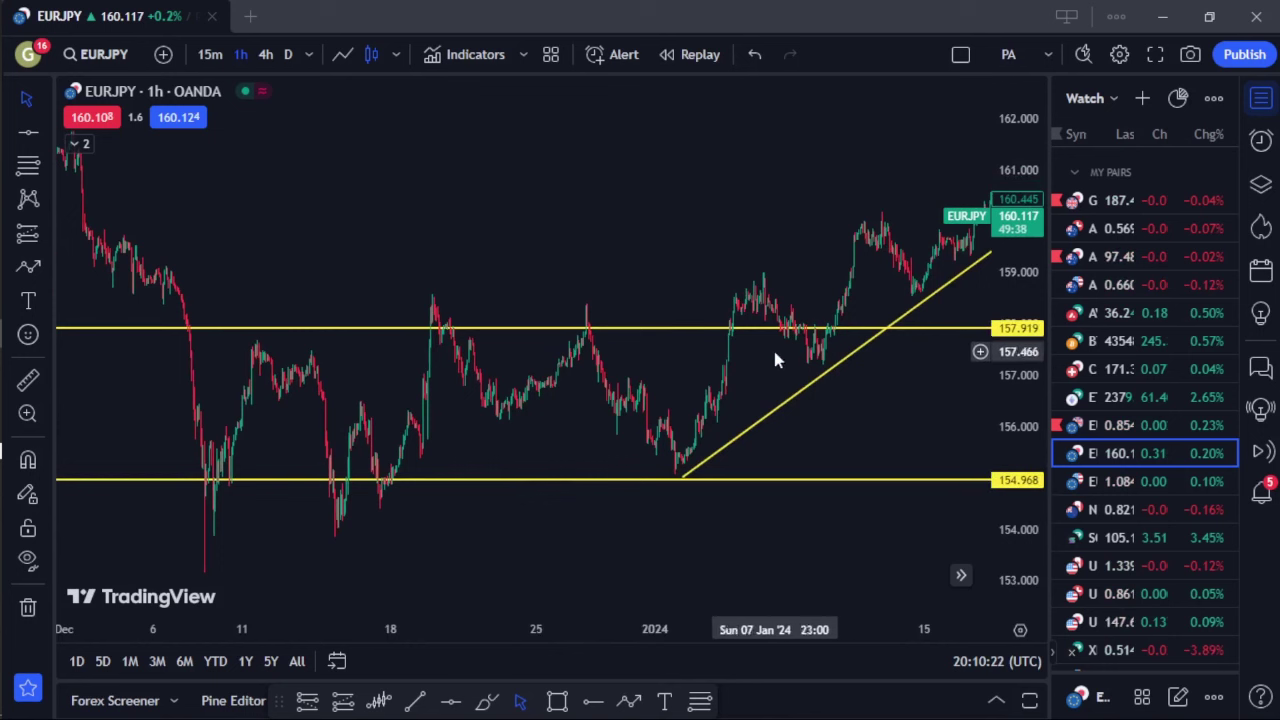
pyautogui.click(645, 487)
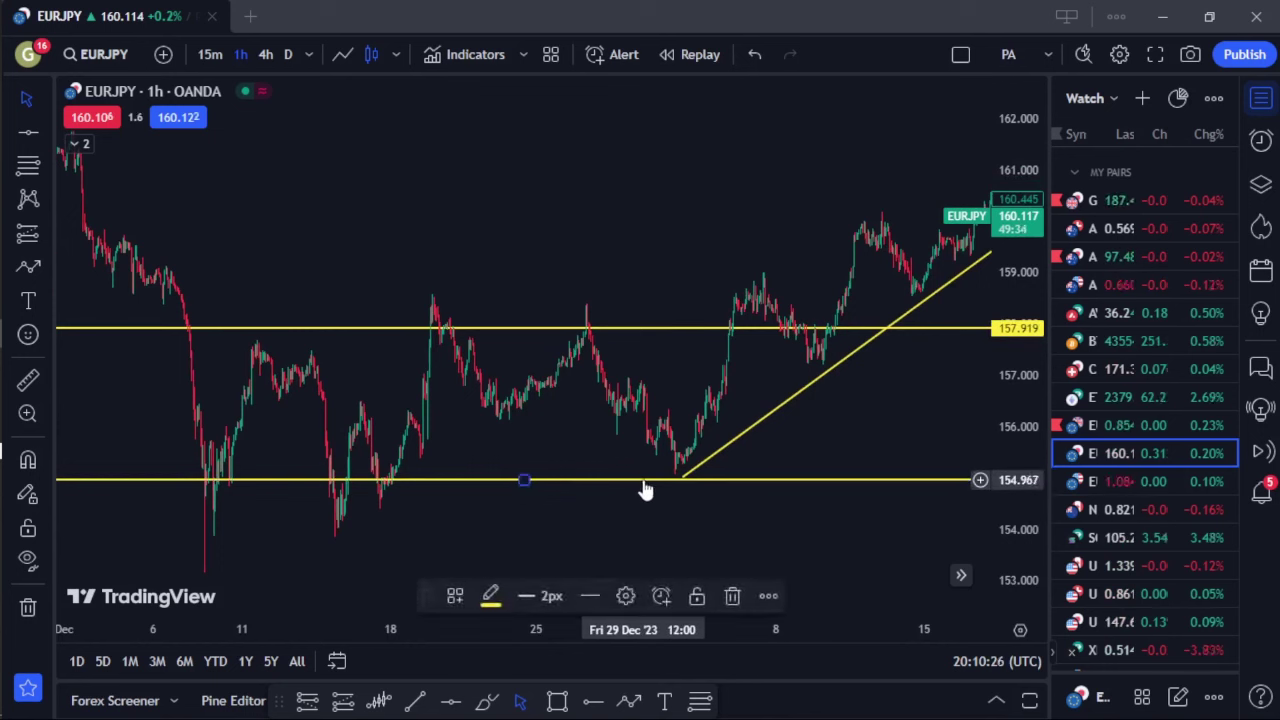
pyautogui.press('Delete')
pyautogui.press('Delete')
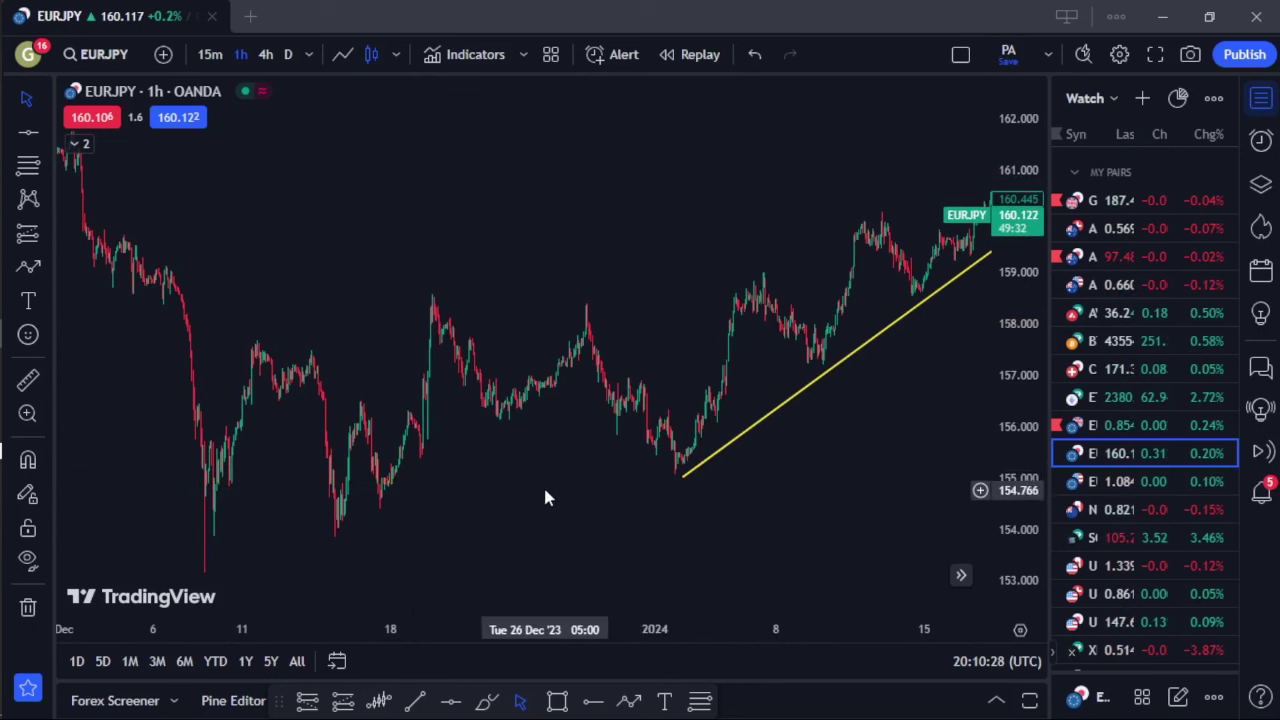
# Add horizontal lines at 158.134 near the December highs and at 154.911 just below the early-January low
pyautogui.moveTo(541, 479); pyautogui.dragTo(309, 488)
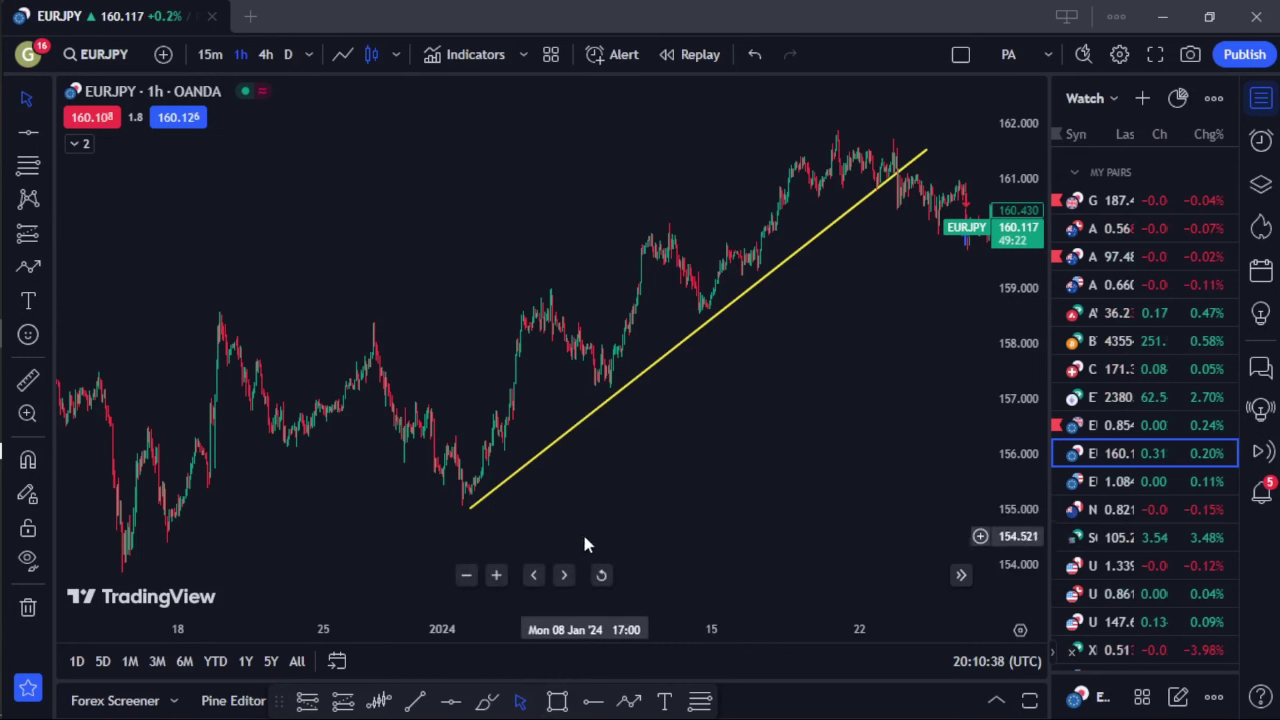
pyautogui.click(451, 700)
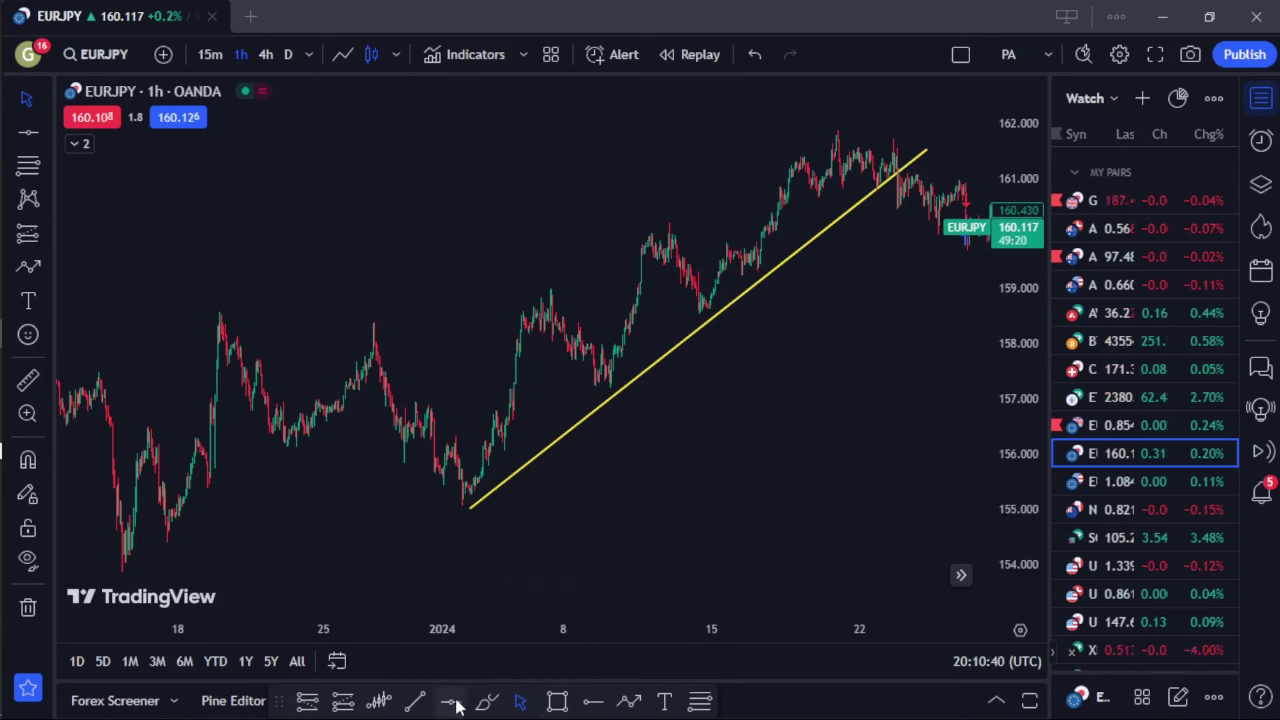
pyautogui.click(368, 338)
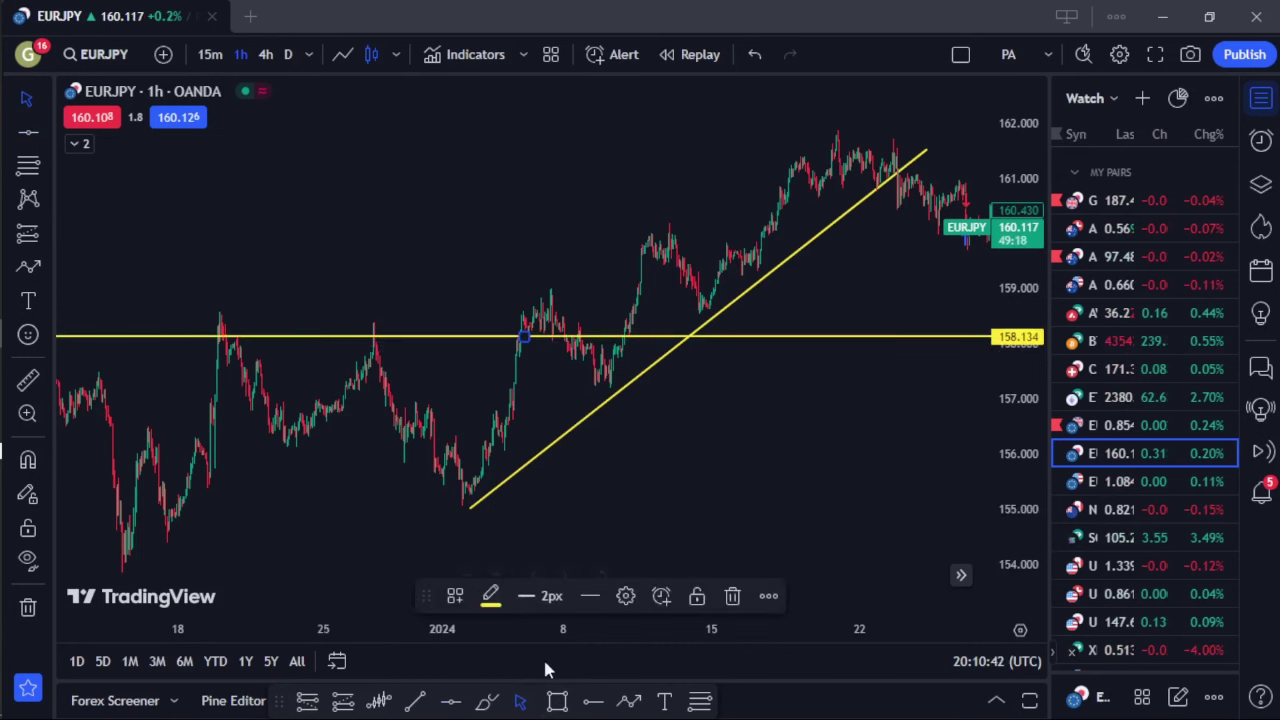
pyautogui.moveTo(334, 455); pyautogui.dragTo(397, 450)
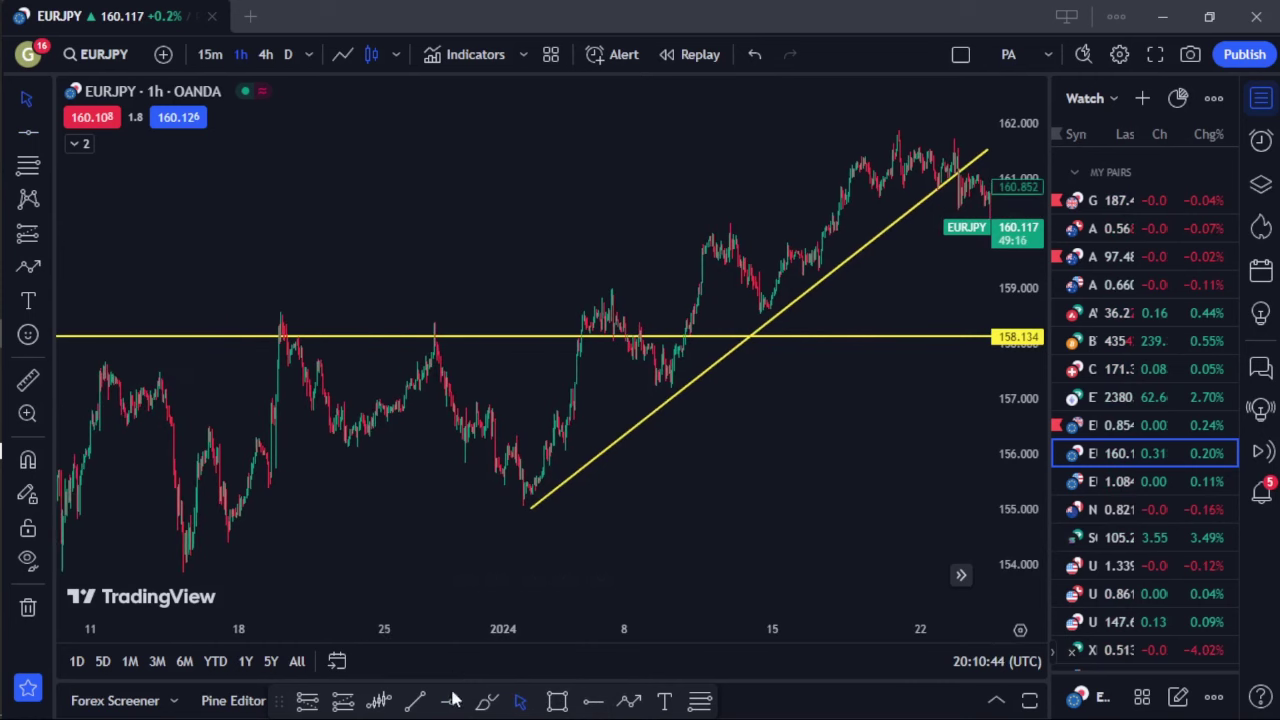
pyautogui.click(451, 700)
pyautogui.click(462, 509)
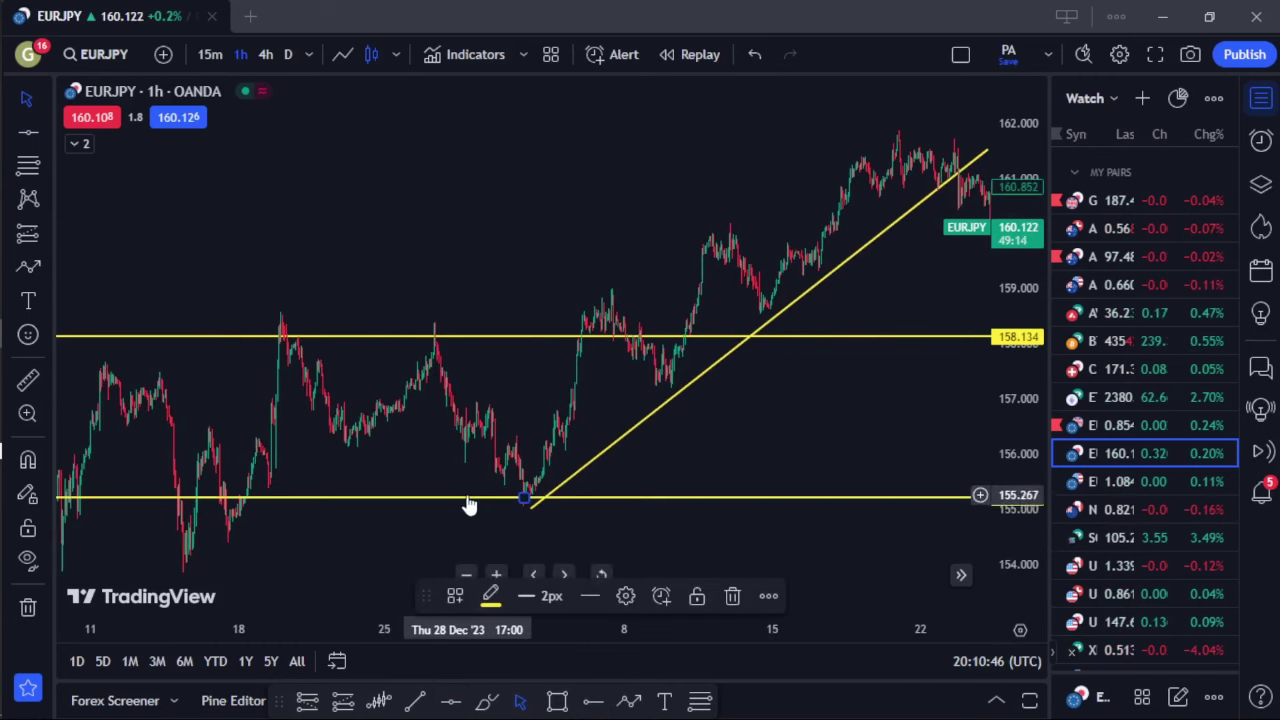
pyautogui.moveTo(463, 511); pyautogui.dragTo(463, 516)
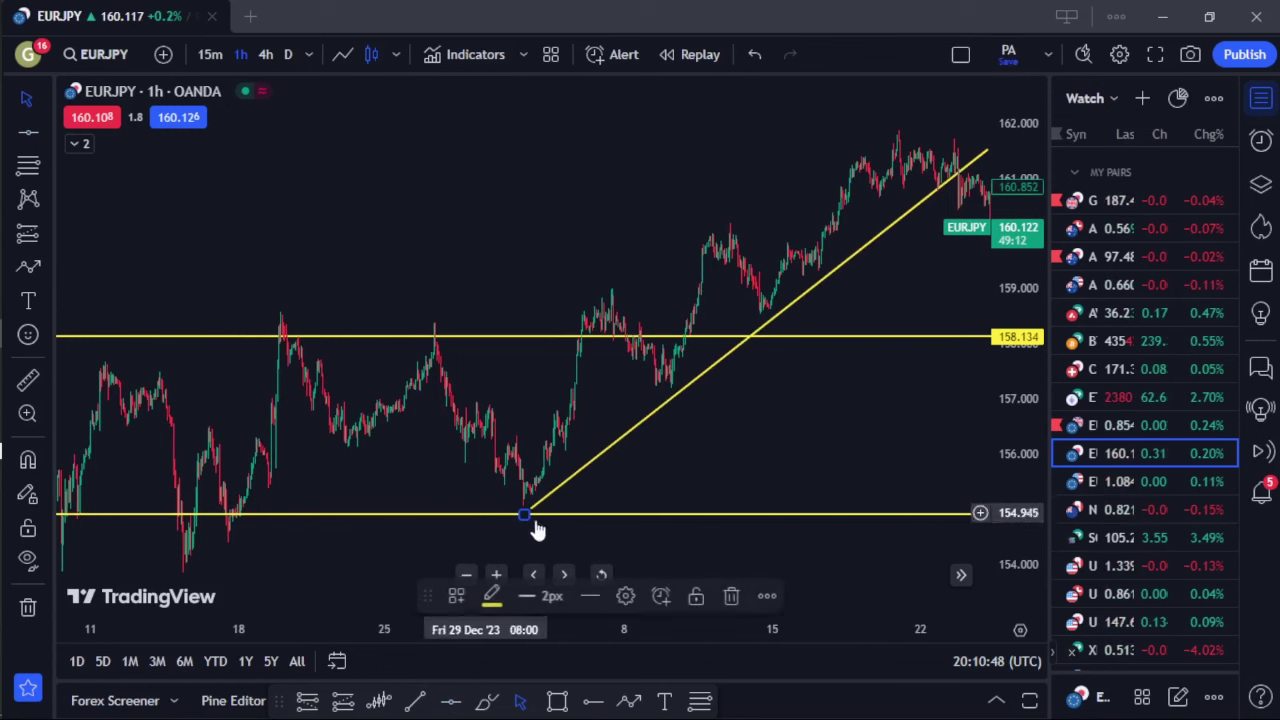
# Start a Path zigzag at the early-December low and trace the range swings to the late-December high at about 158.36
pyautogui.moveTo(833, 483); pyautogui.dragTo(913, 453)
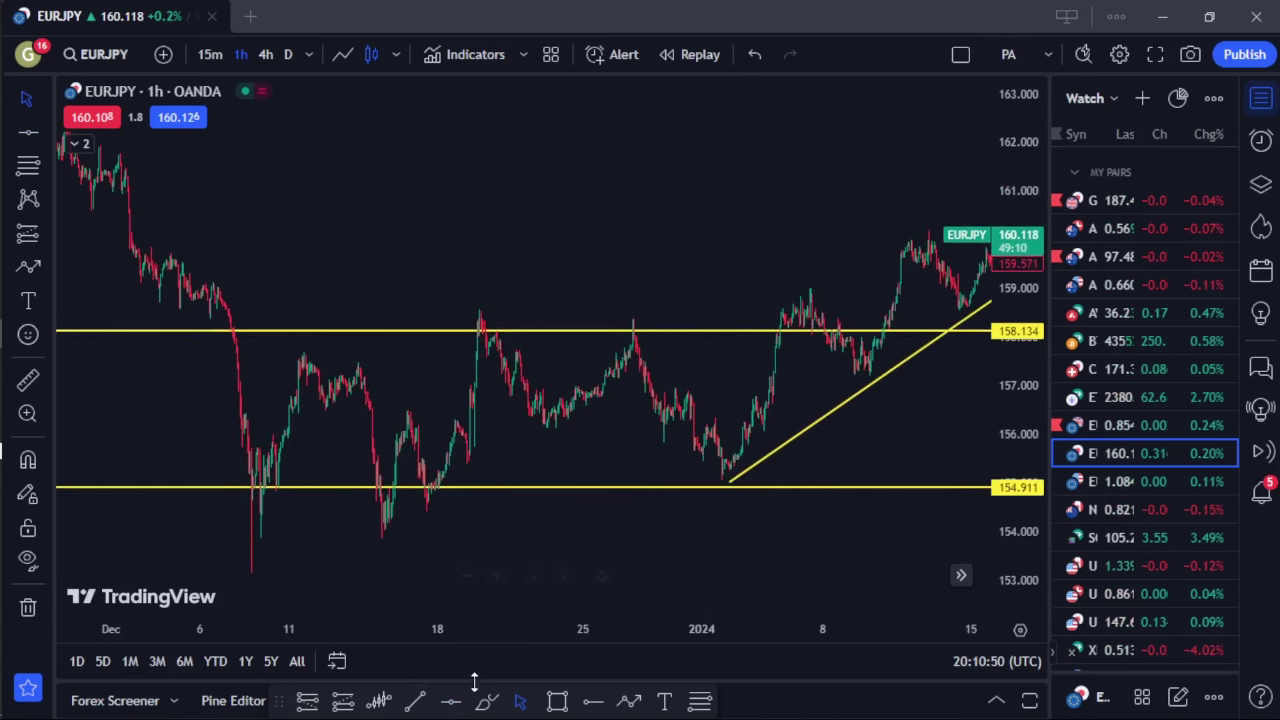
pyautogui.click(629, 700)
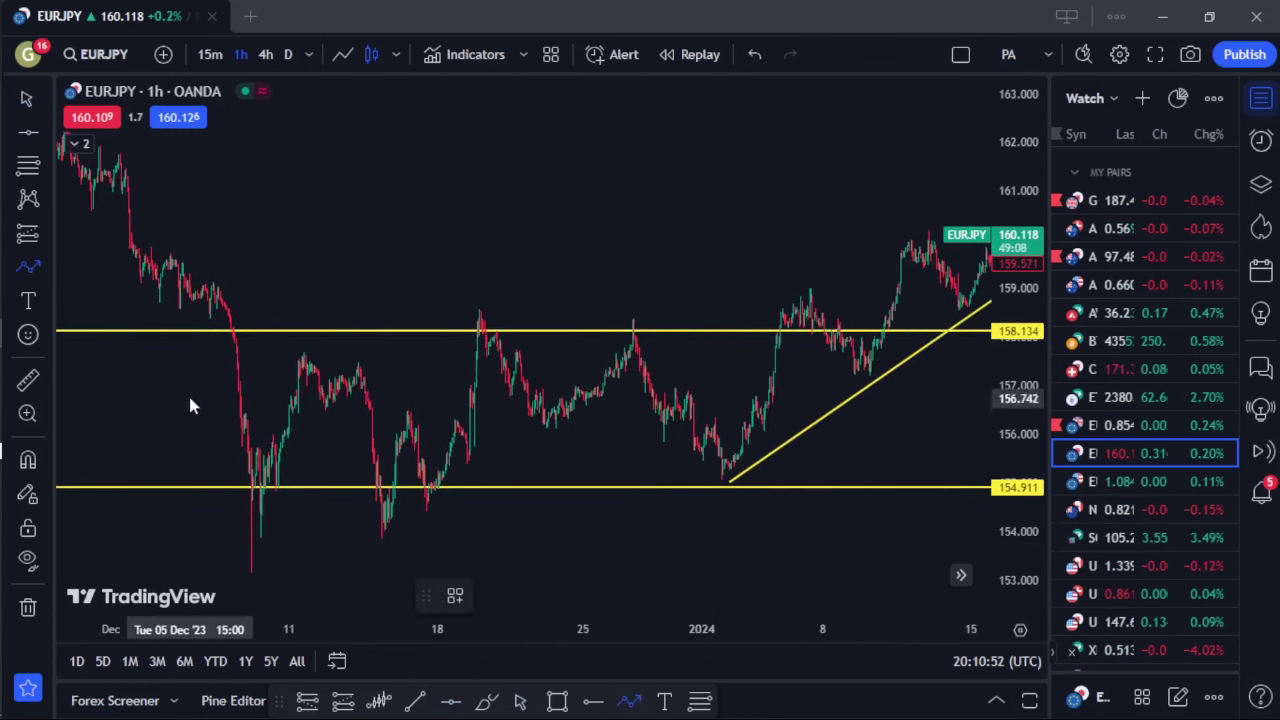
pyautogui.click(257, 479)
pyautogui.click(306, 355)
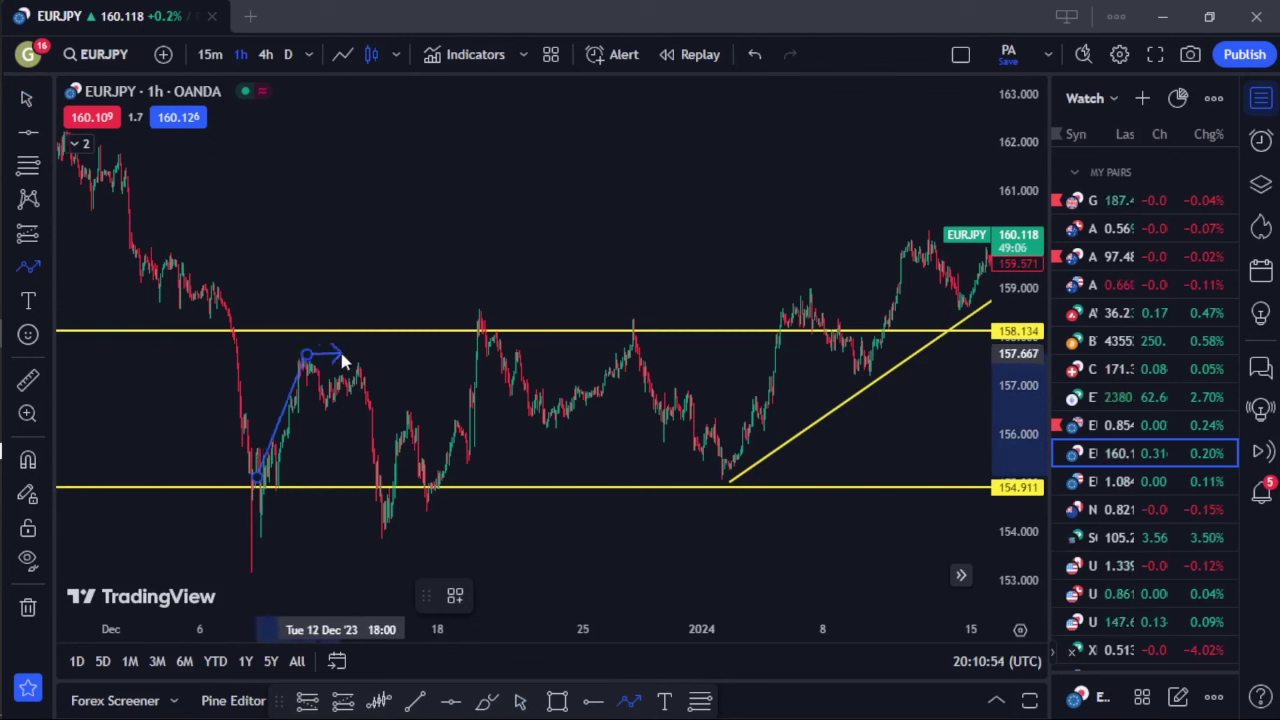
pyautogui.click(482, 332)
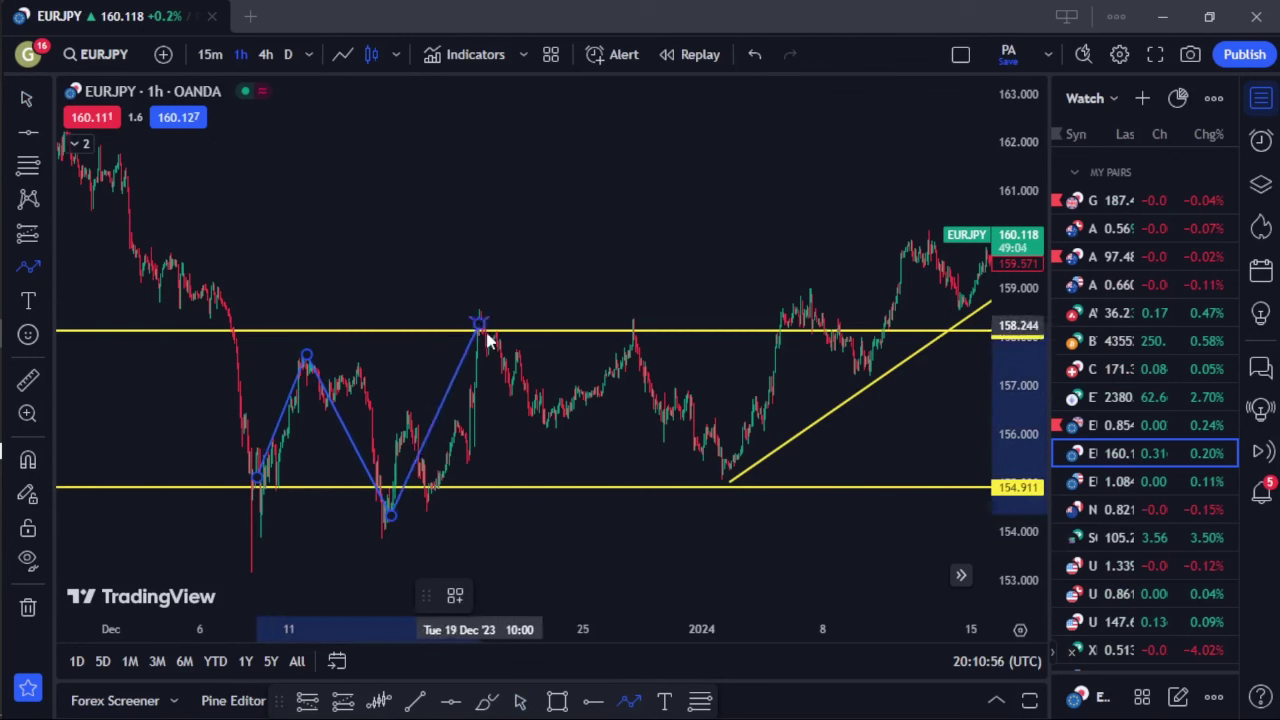
pyautogui.click(551, 420)
pyautogui.click(636, 324)
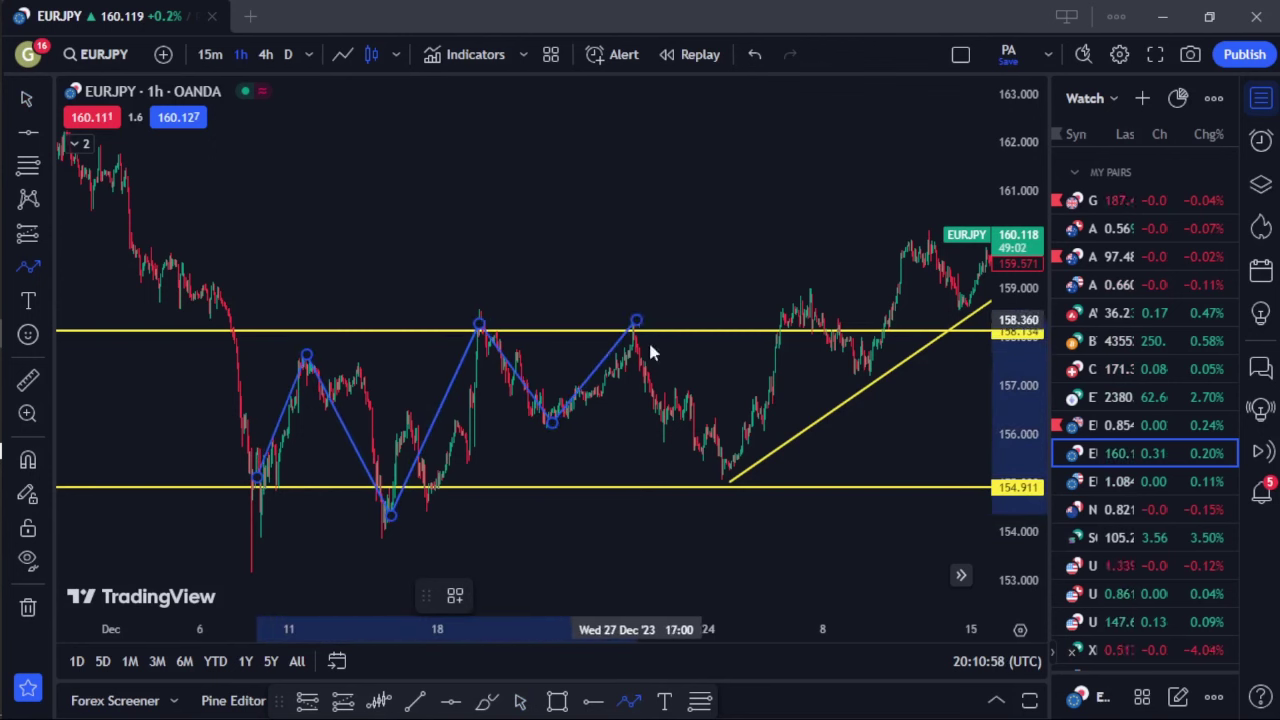
# Continue the zigzag through the early-January low and the rising January swings, and finish it at the mid-January low near the trend line
pyautogui.click(727, 474)
pyautogui.click(811, 293)
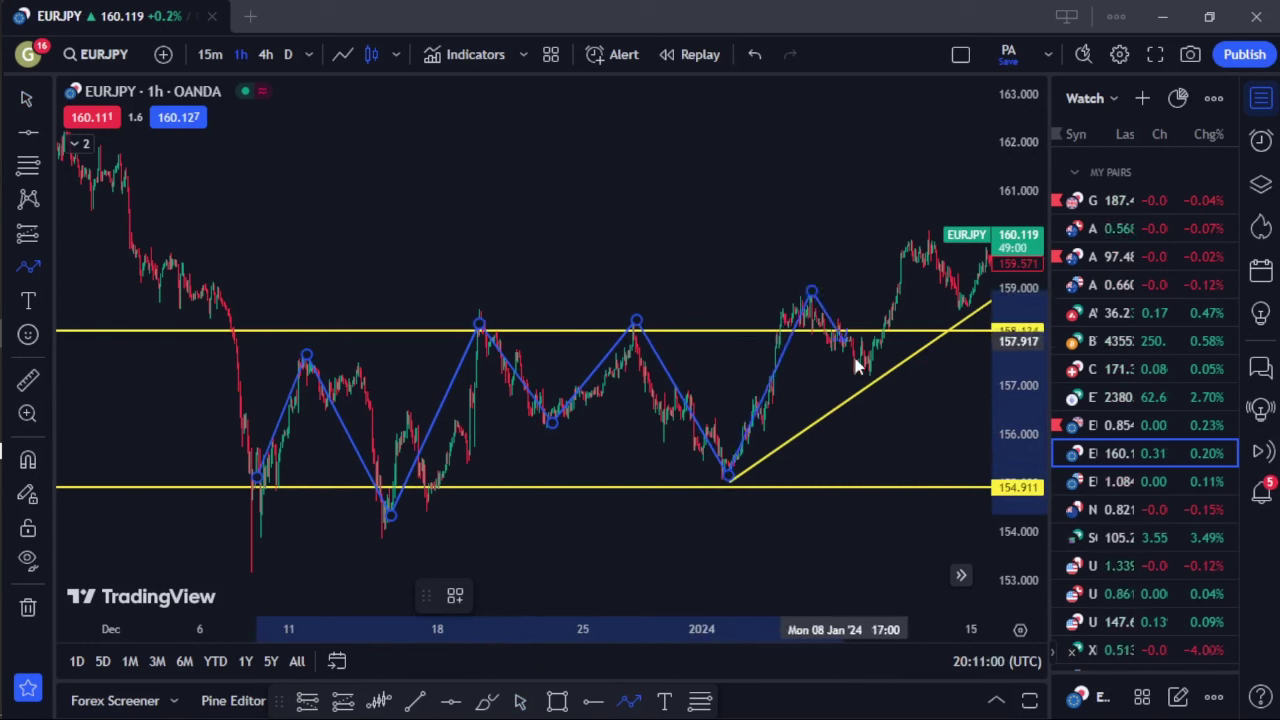
pyautogui.click(865, 366)
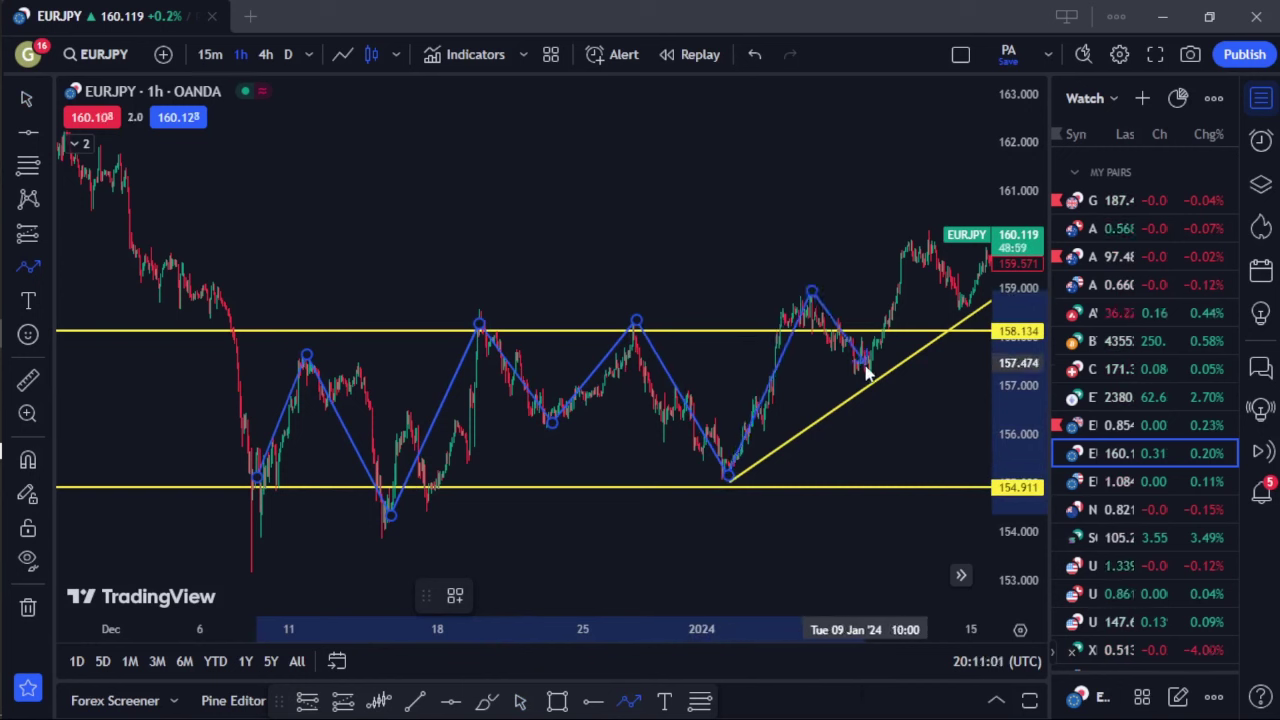
pyautogui.click(897, 300)
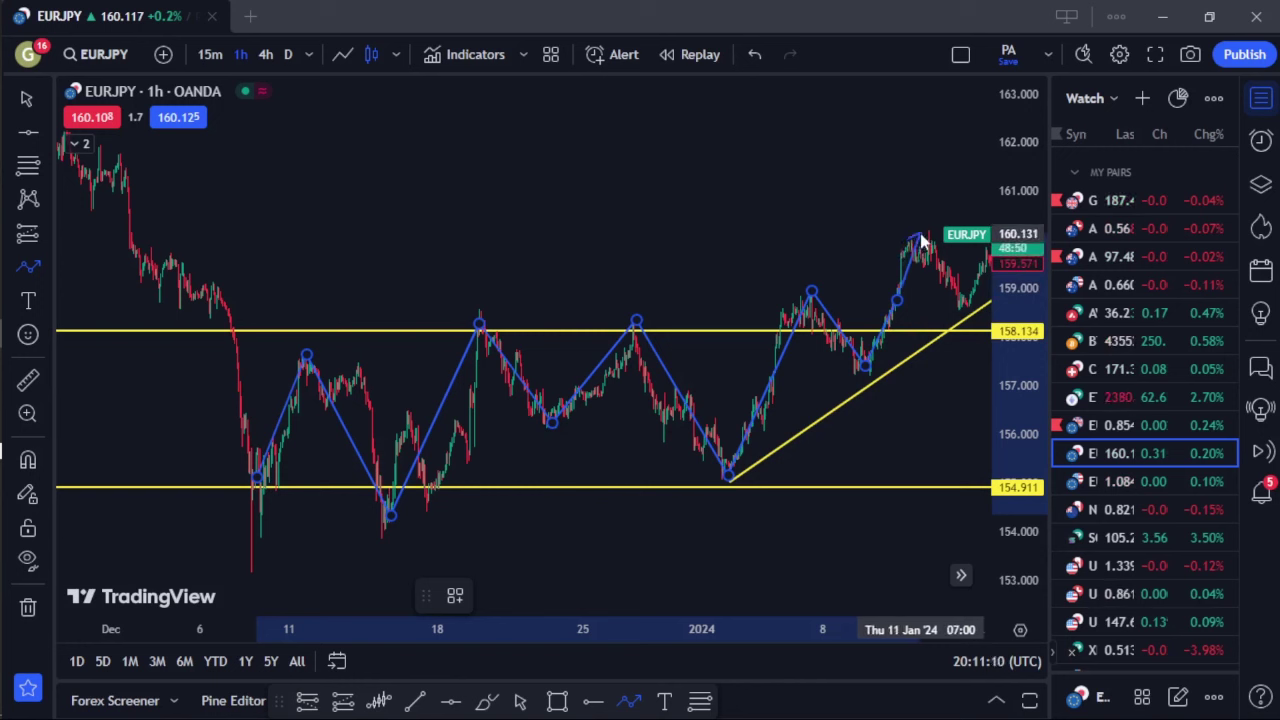
pyautogui.click(925, 232)
pyautogui.click(970, 308)
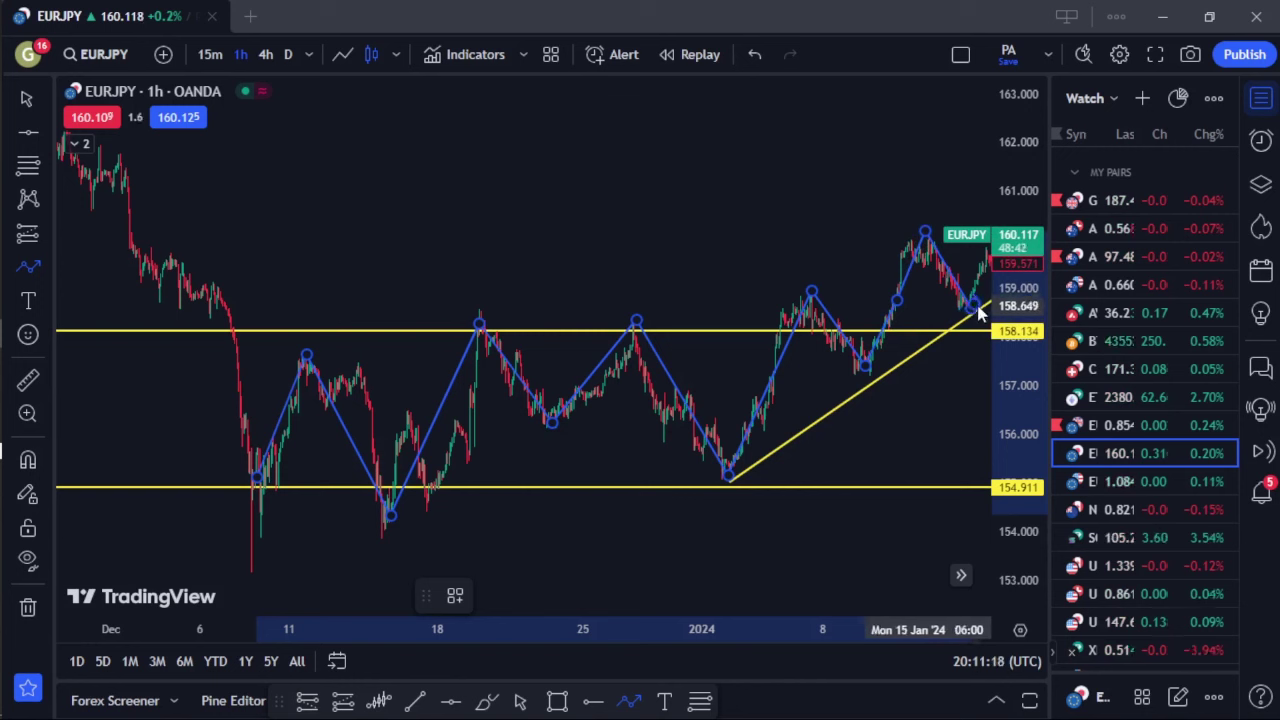
pyautogui.click(978, 310)
pyautogui.click(978, 335)
# Delete the blue zigzag path from the chart
pyautogui.moveTo(894, 429); pyautogui.dragTo(837, 434)
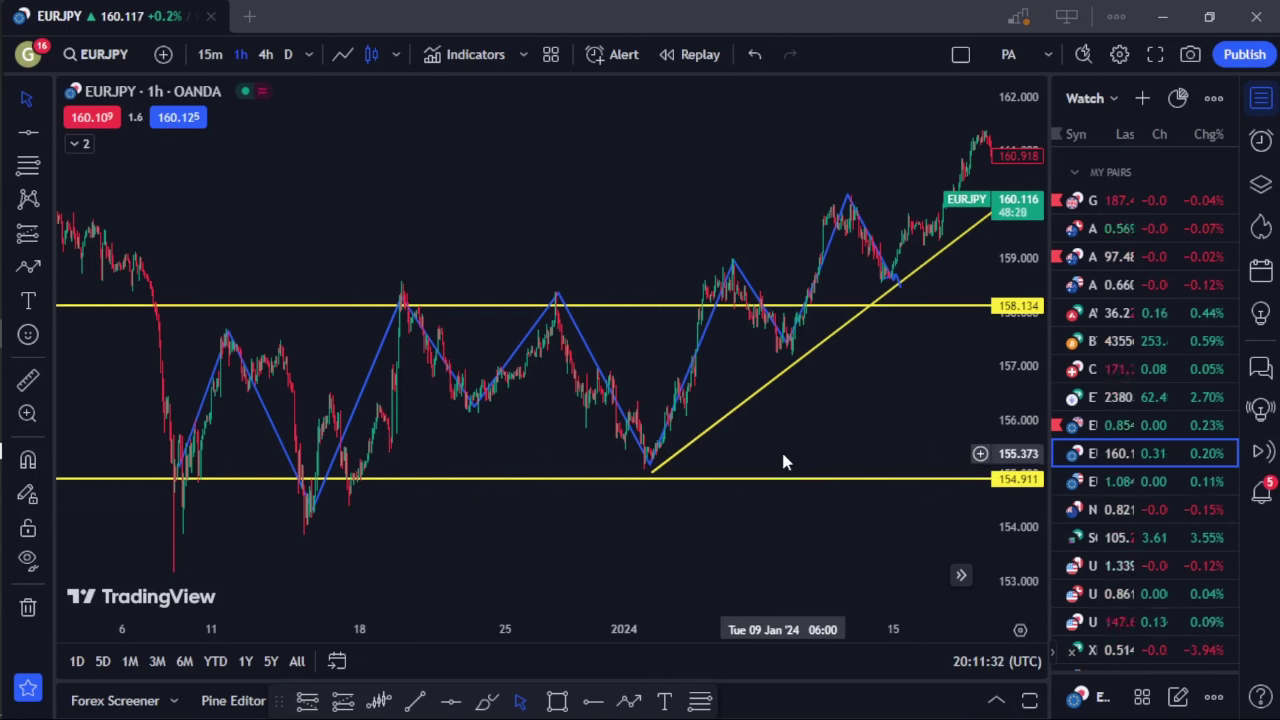
pyautogui.click(697, 370)
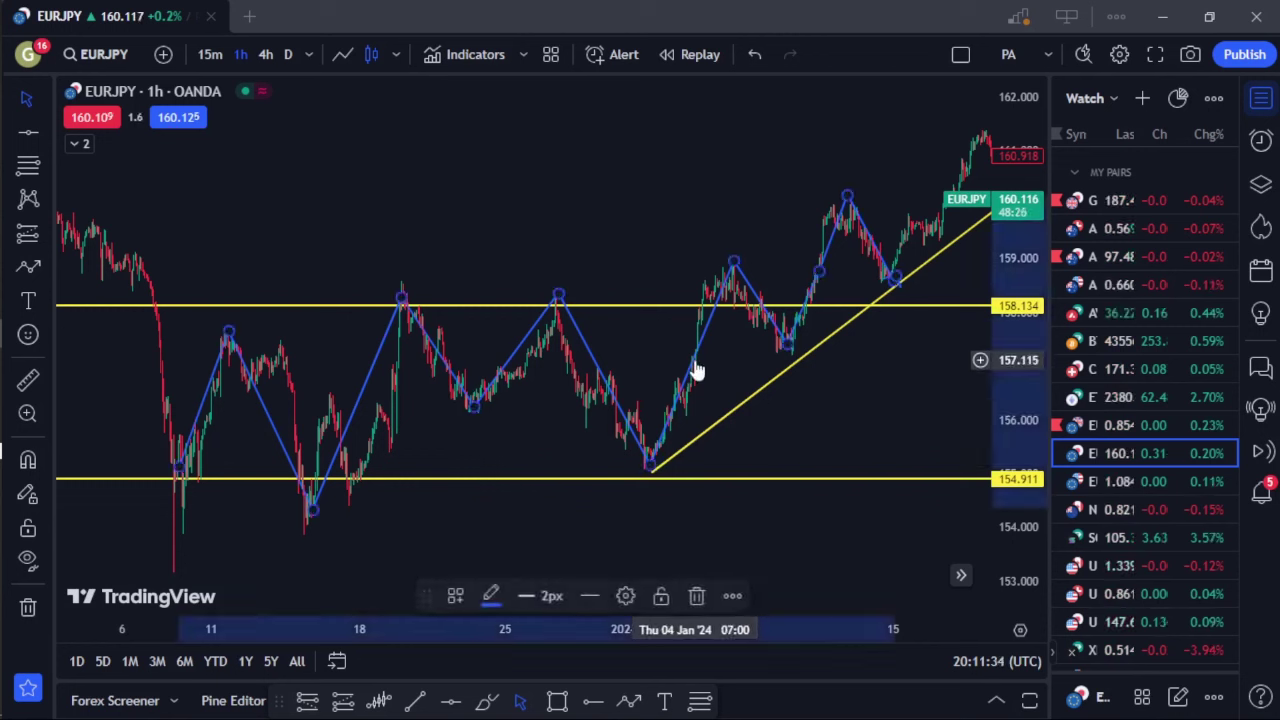
pyautogui.press('Delete')
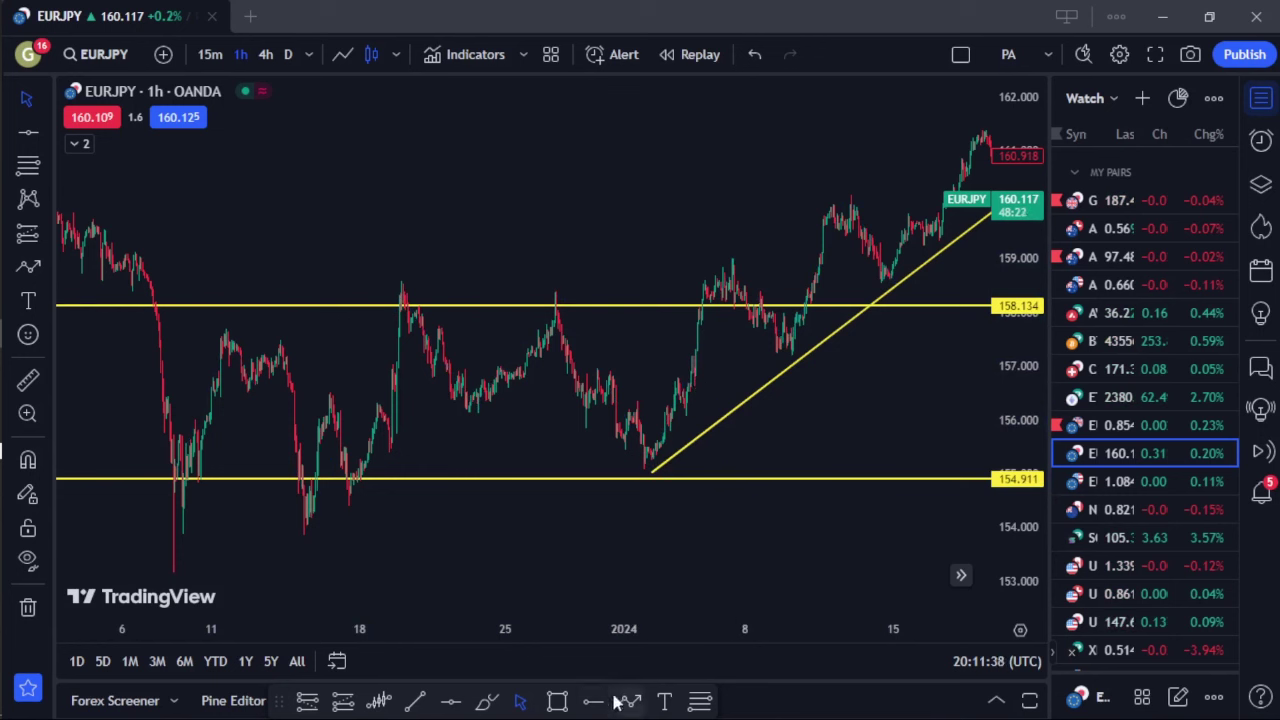
# Add the text label "Low" at 155.095 beneath the 2 January swing low where the trend line starts
pyautogui.click(658, 701)
pyautogui.click(645, 468)
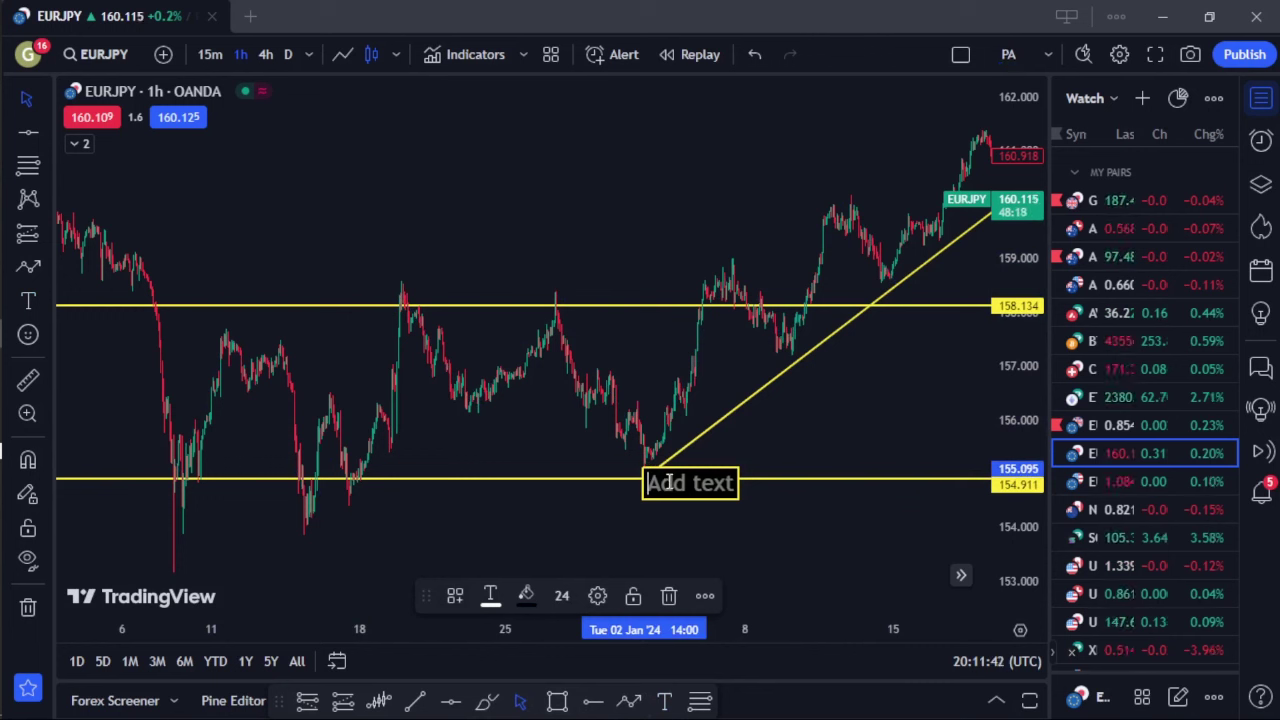
pyautogui.write('Low')
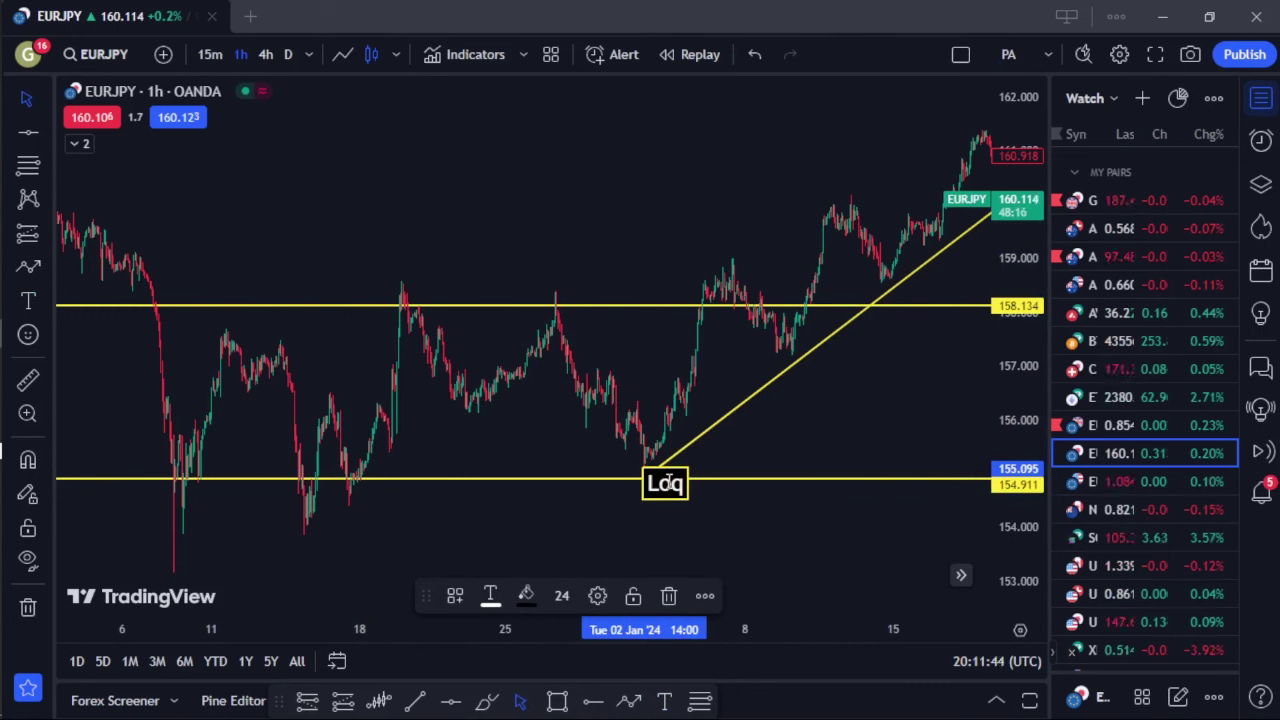
pyautogui.click(768, 520)
# Clone the Low label, place it at 157.046 under the next swing low on the trend line, and change its text to "Higher Low"
pyautogui.click(678, 505)
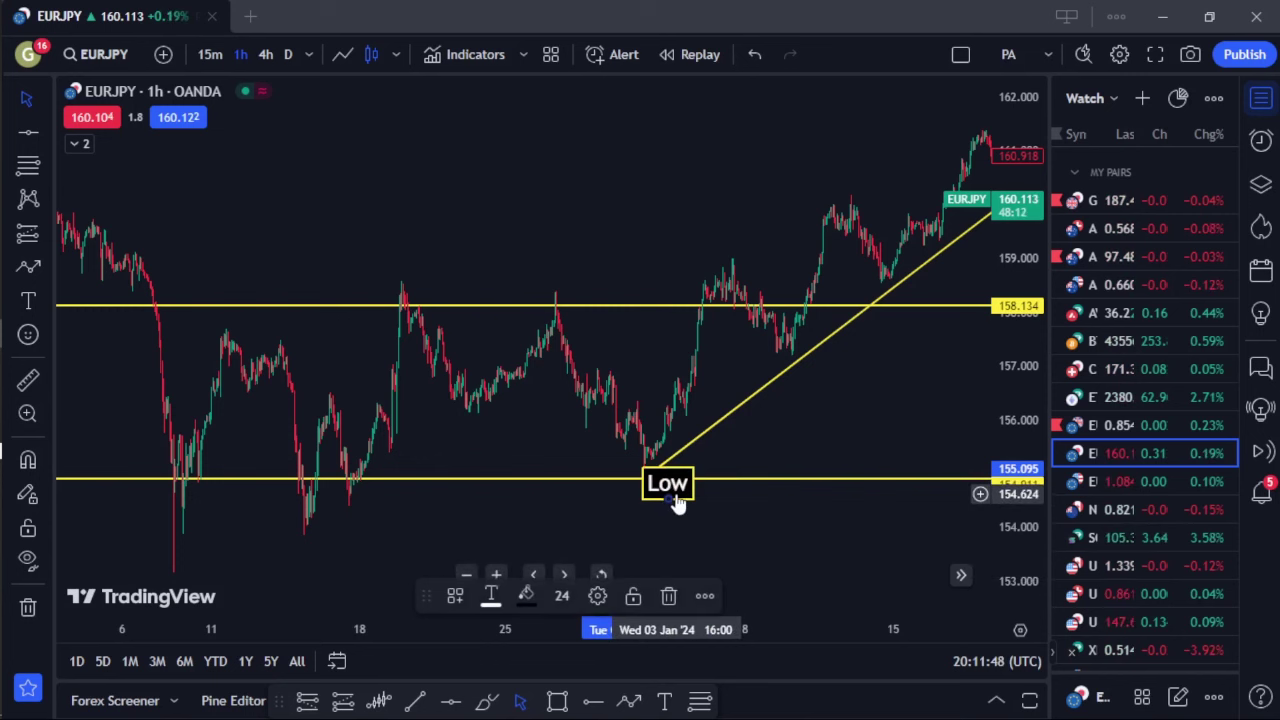
pyautogui.click(706, 594)
pyautogui.moveTo(697, 548)
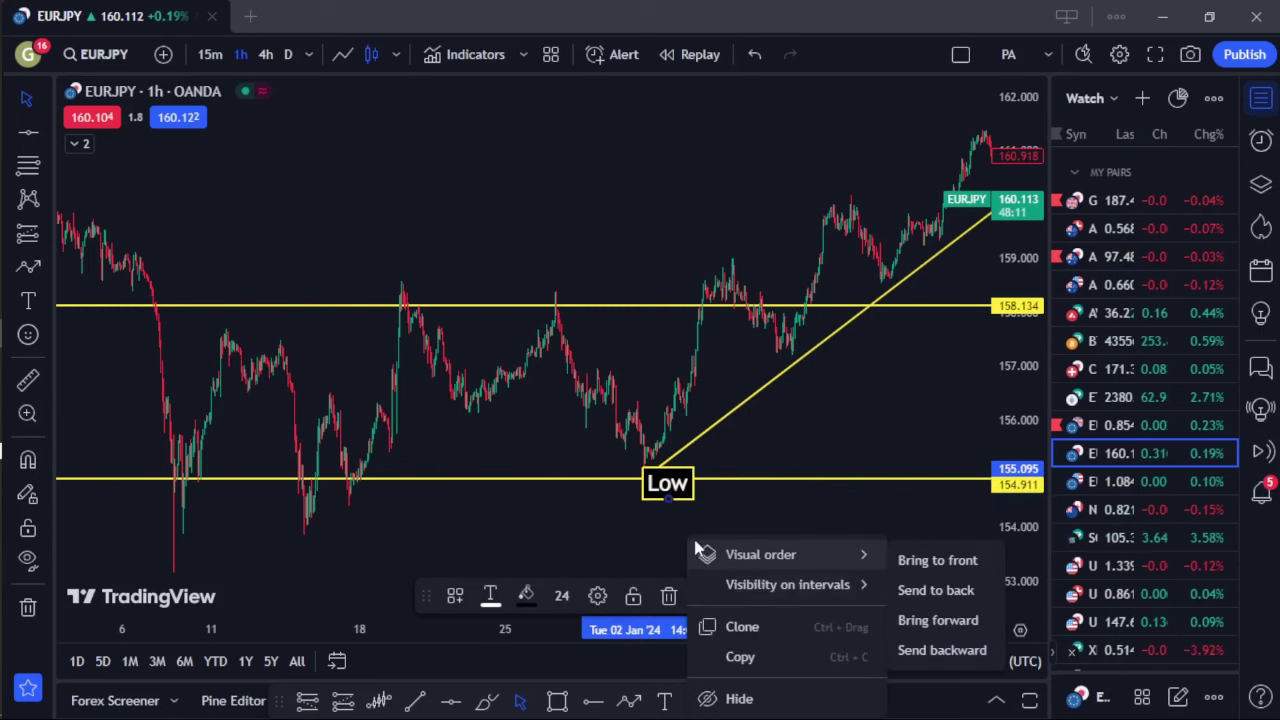
pyautogui.click(737, 626)
pyautogui.moveTo(686, 474)
pyautogui.mouseDown()
pyautogui.moveTo(676, 452)
pyautogui.moveTo(799, 373)
pyautogui.moveTo(808, 388)
pyautogui.mouseUp()
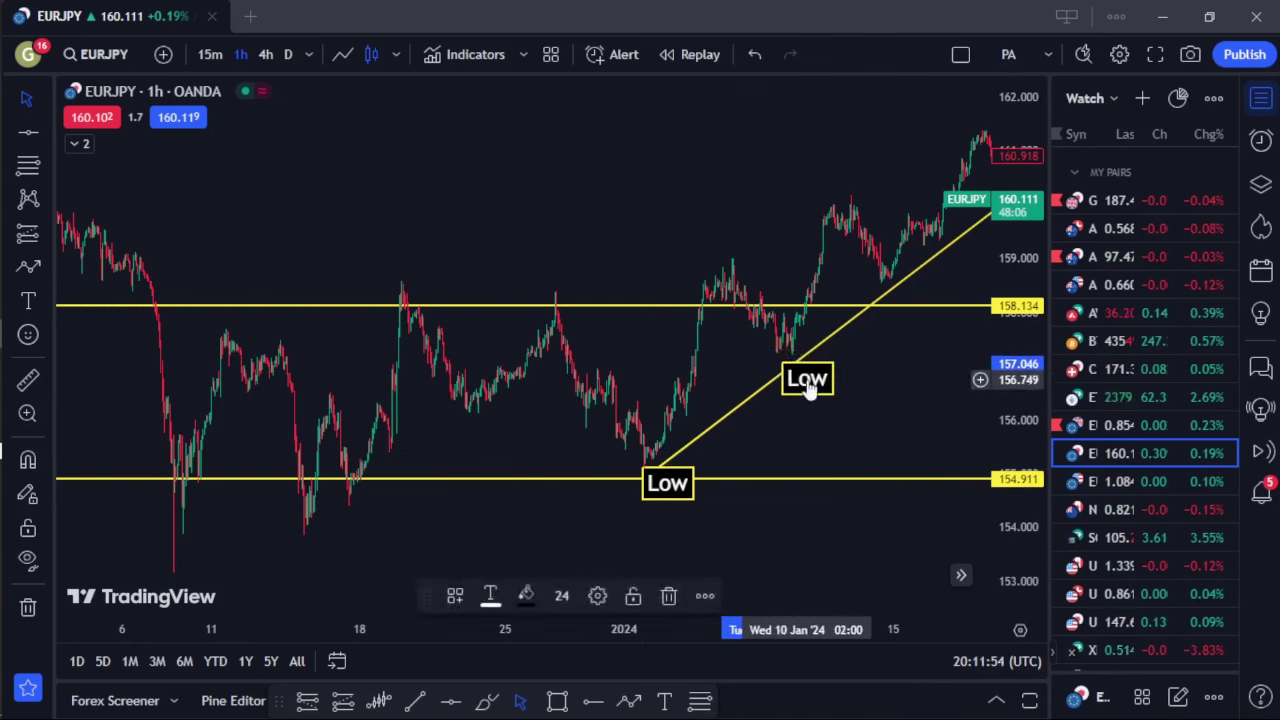
pyautogui.doubleClick(808, 388)
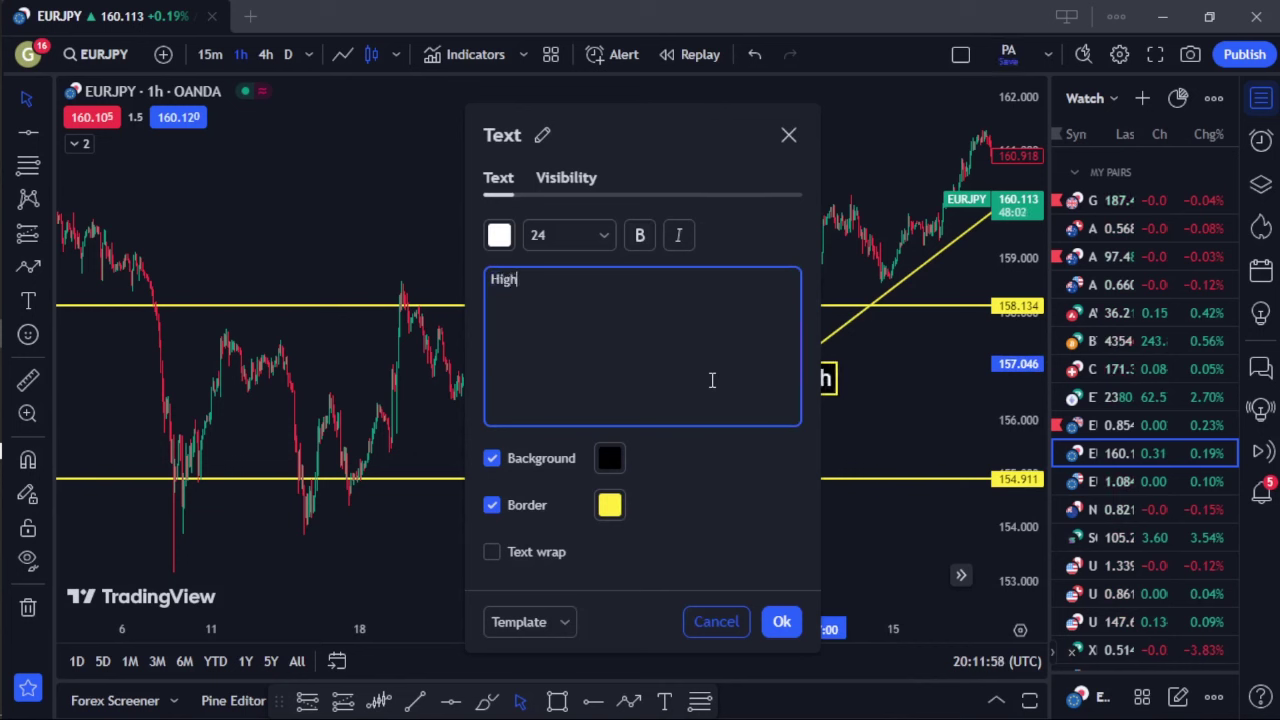
pyautogui.write('Higher Low')
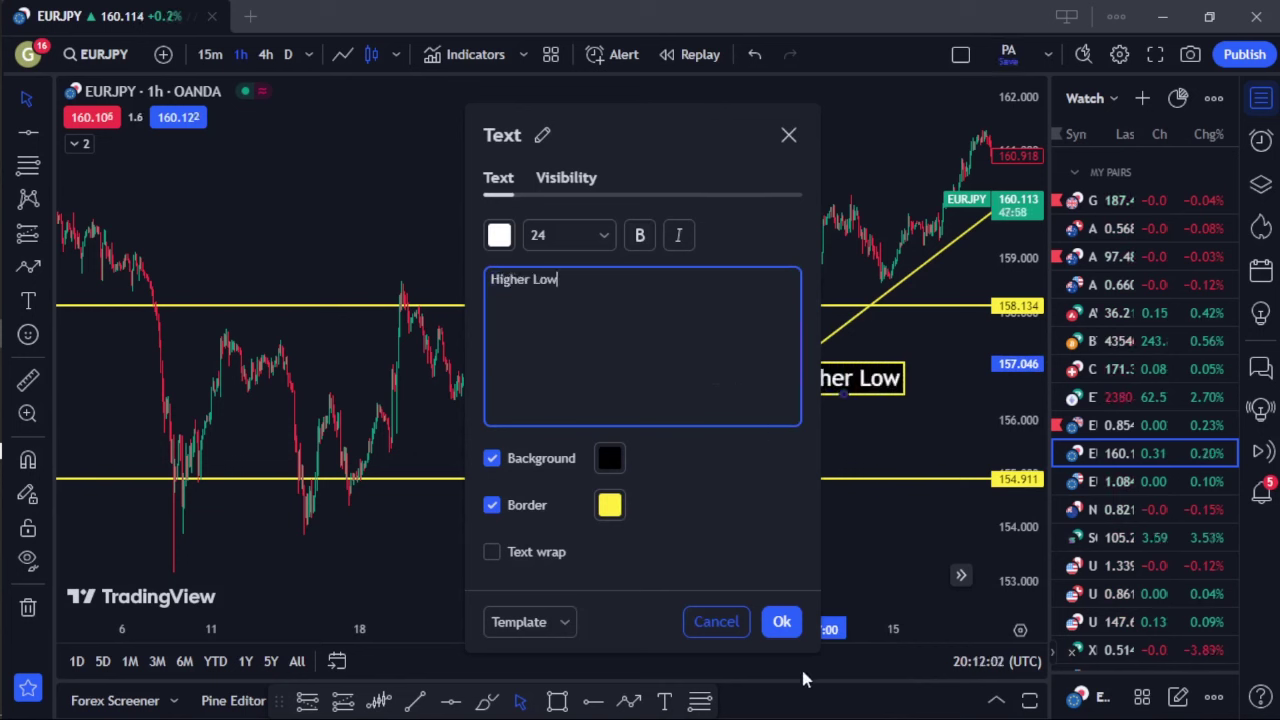
pyautogui.click(800, 630)
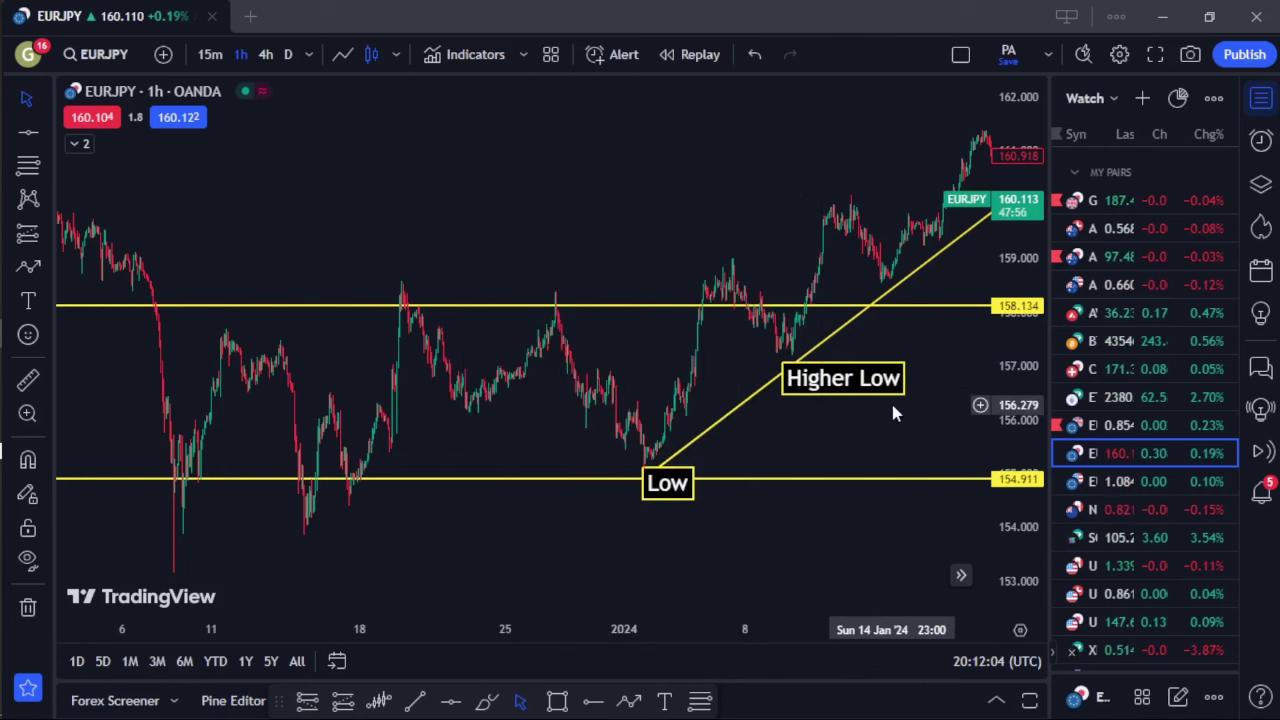
# Clone the Higher Low label and place the copy at 160.460 beside the mid-January swing high
pyautogui.click(820, 386)
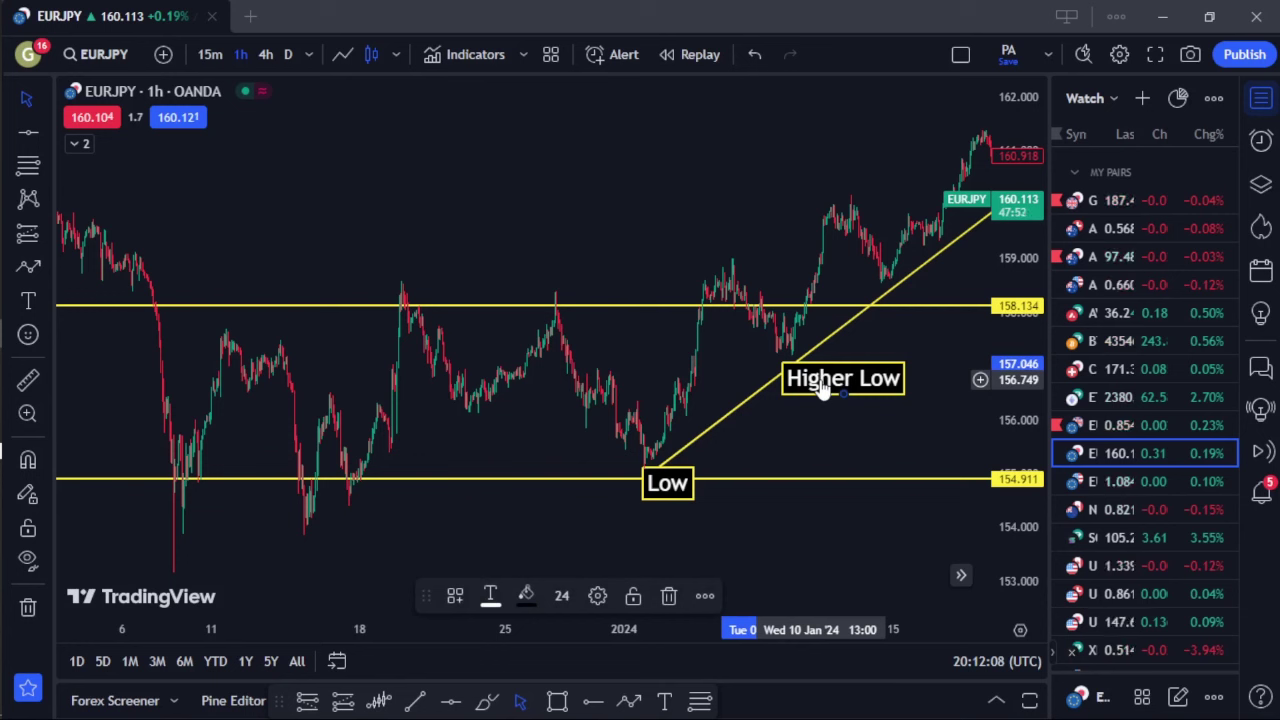
pyautogui.rightClick(820, 384)
pyautogui.click(862, 523)
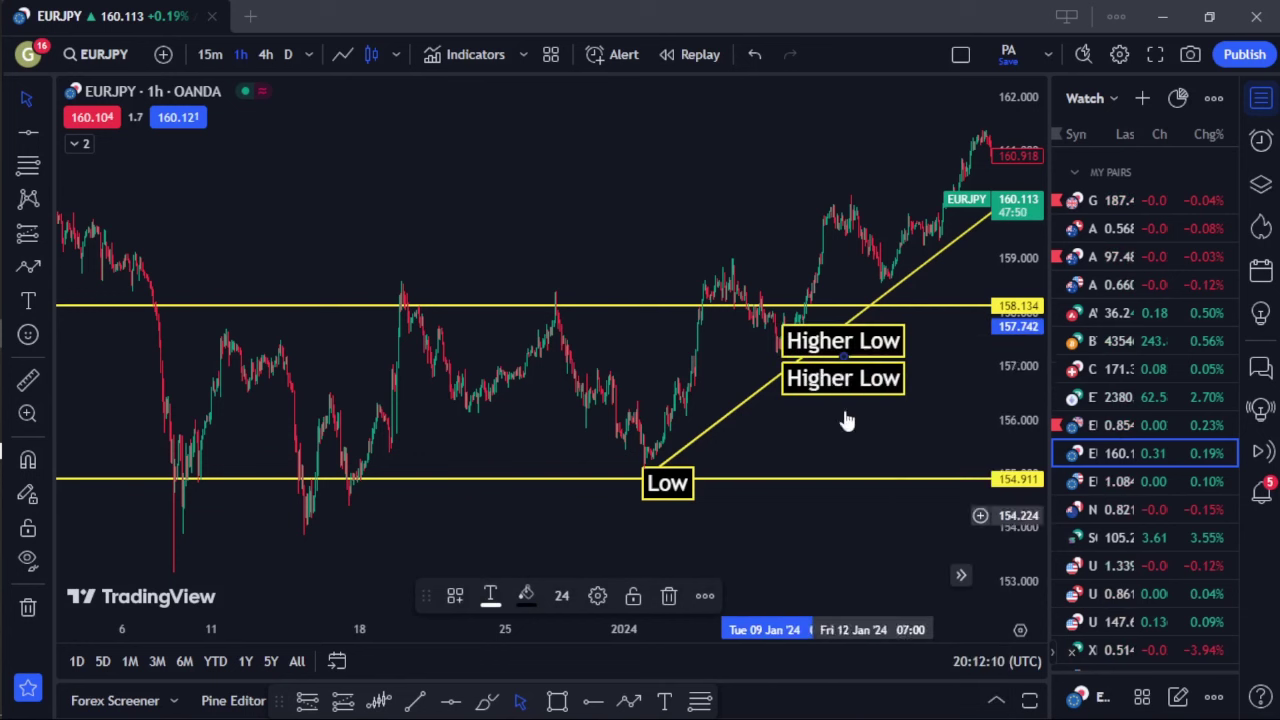
pyautogui.moveTo(839, 351)
pyautogui.mouseDown()
pyautogui.moveTo(739, 293)
pyautogui.moveTo(717, 243)
pyautogui.mouseUp()
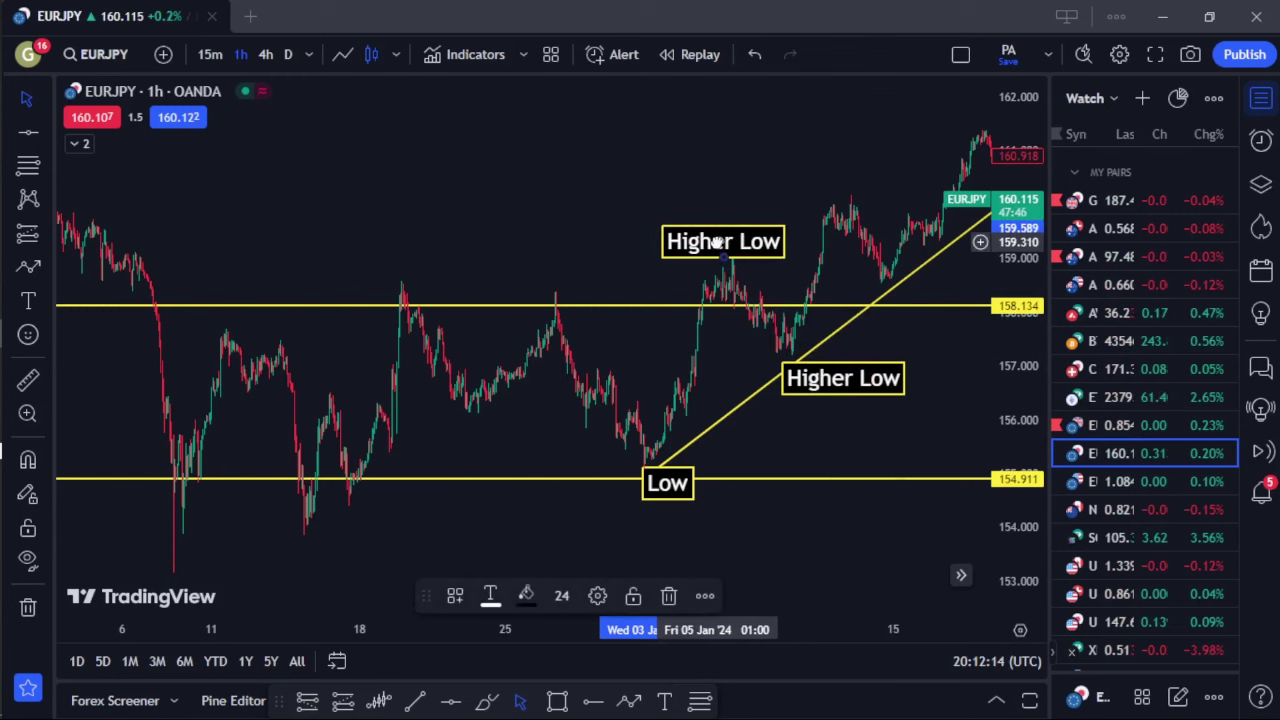
pyautogui.doubleClick(718, 250)
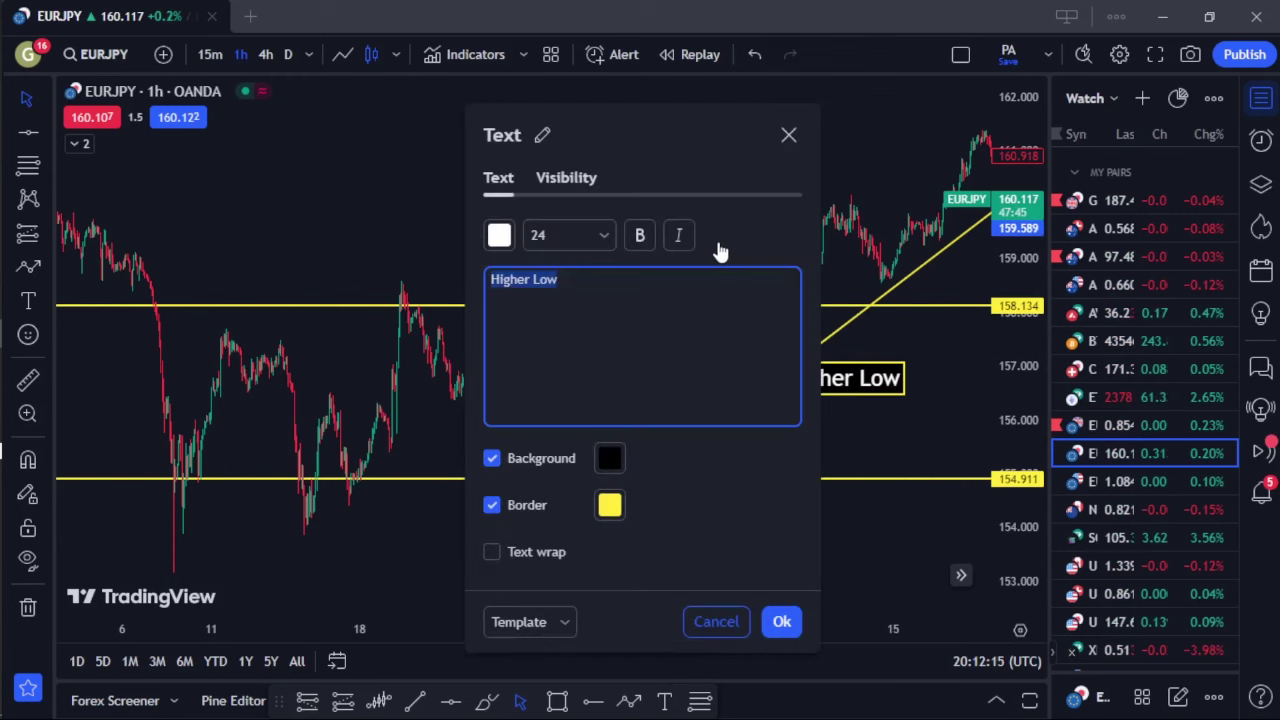
pyautogui.click(787, 135)
pyautogui.moveTo(700, 246)
pyautogui.mouseDown()
pyautogui.moveTo(757, 209)
pyautogui.moveTo(746, 190)
pyautogui.mouseUp()
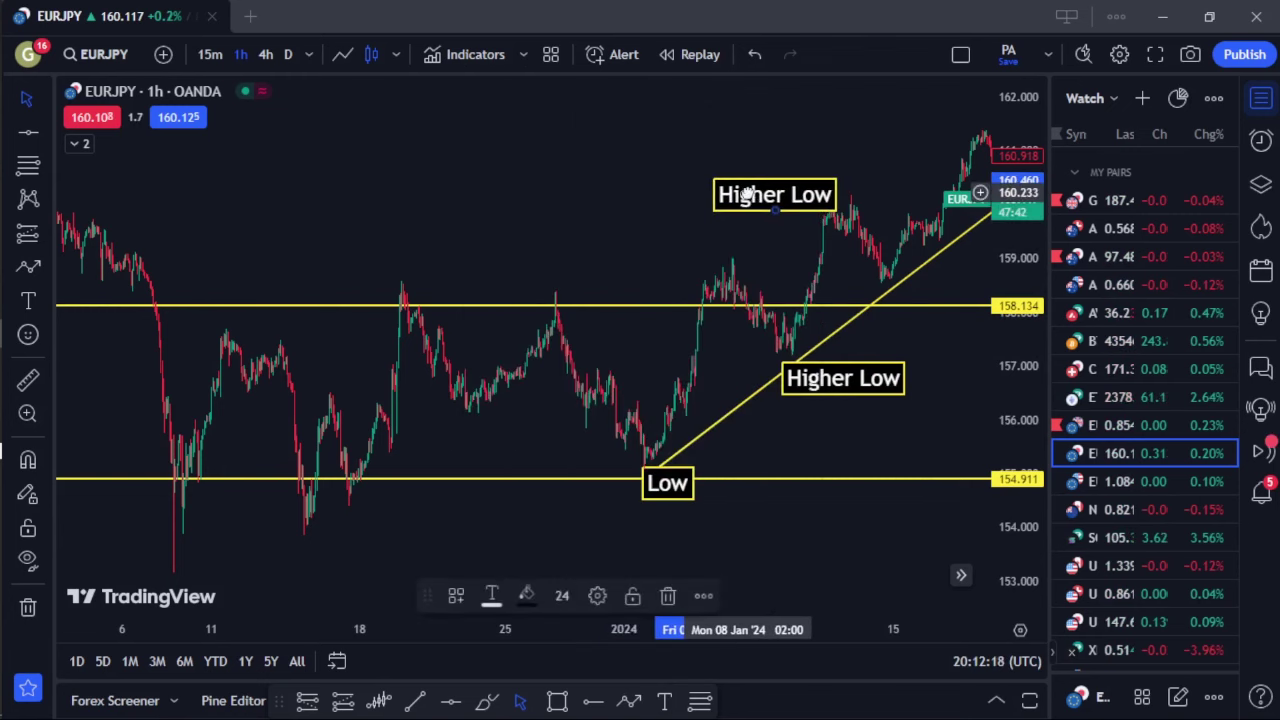
# Change the text of the cloned label beside the mid-January swing high to "Higher High"
pyautogui.doubleClick(746, 187)
pyautogui.click(552, 287)
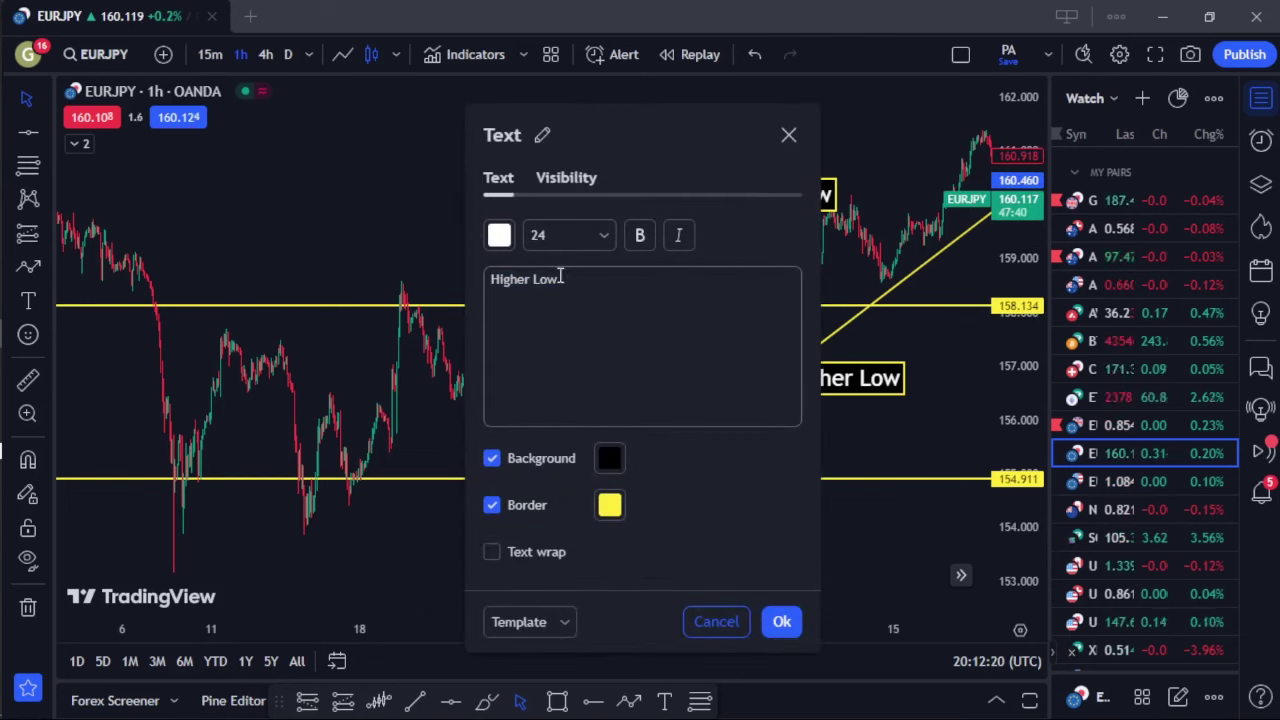
pyautogui.tripleClick(560, 279)
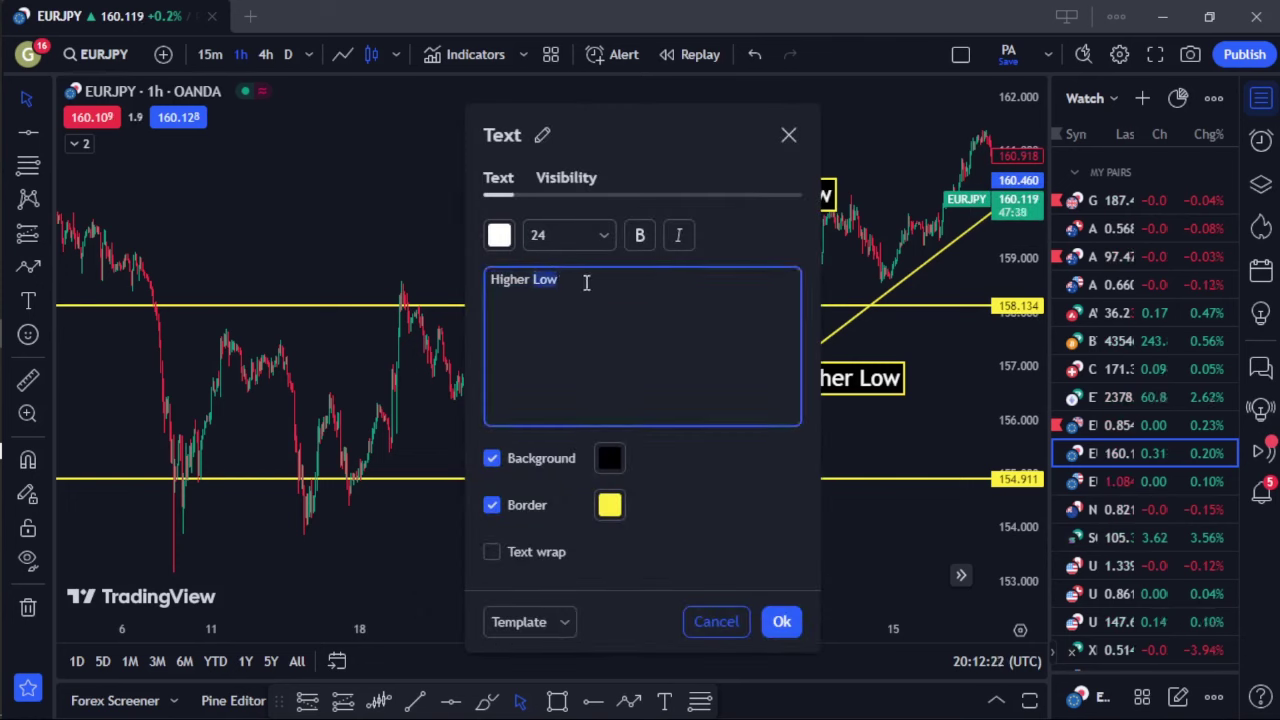
pyautogui.write('Higher Hig')
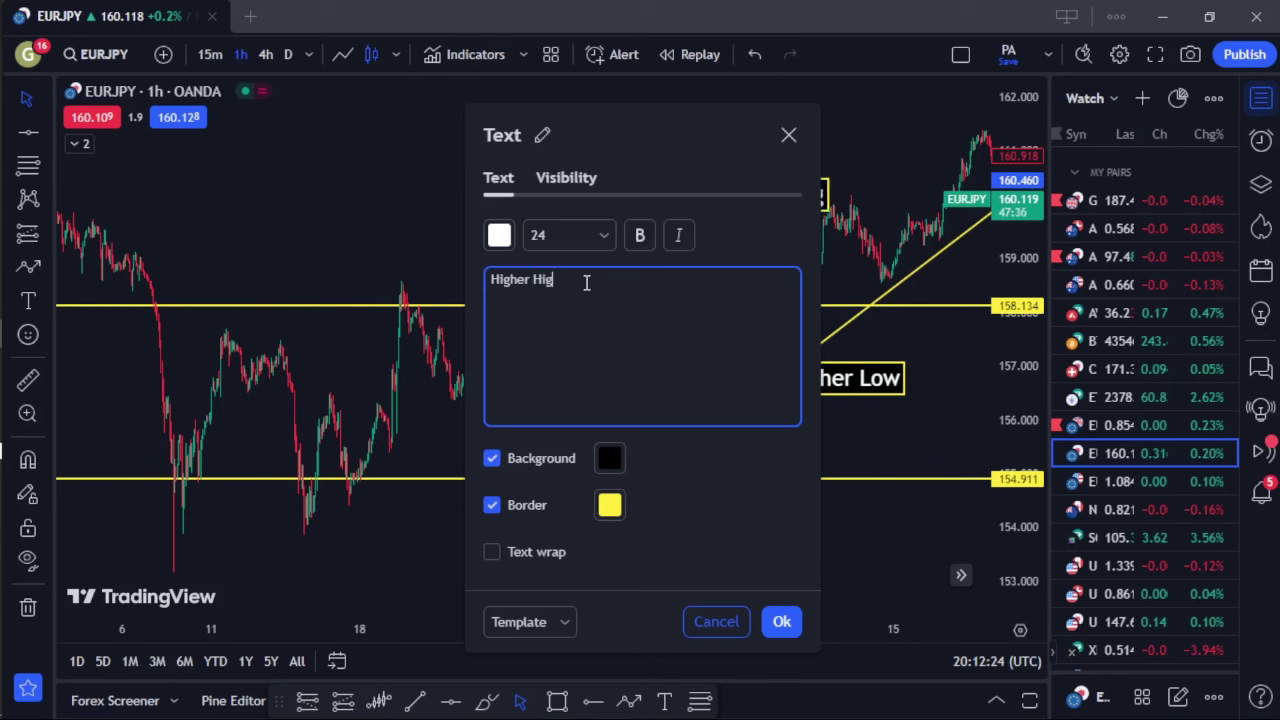
pyautogui.write('h')
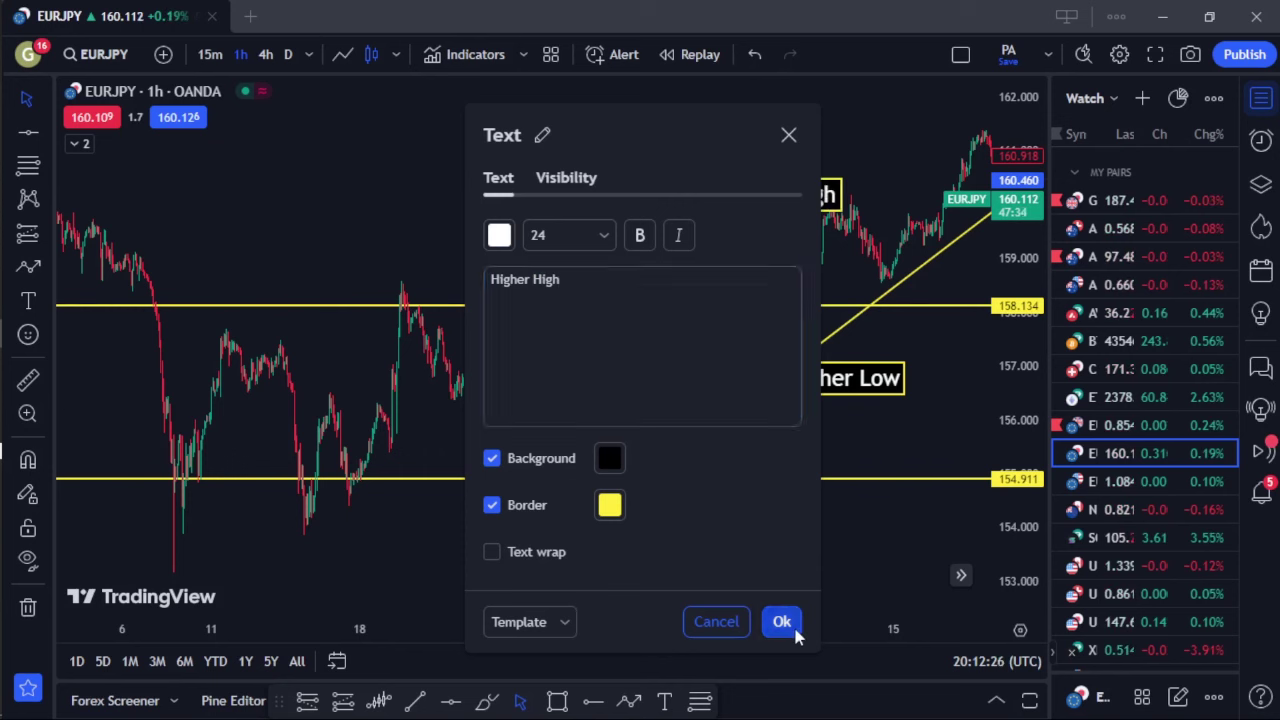
pyautogui.click(793, 623)
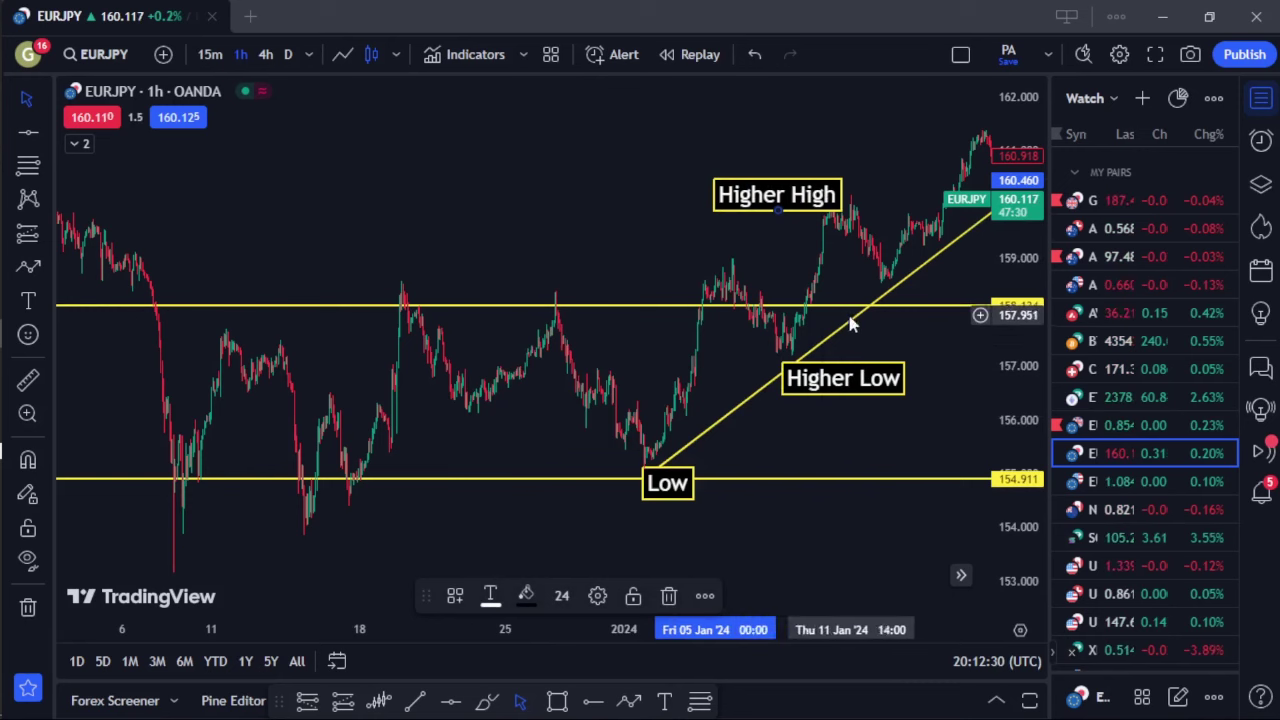
# Delete the horizontal lines at 158.134 and 154.911, and remove all remaining drawings from the chart
pyautogui.moveTo(849, 320); pyautogui.dragTo(716, 318)
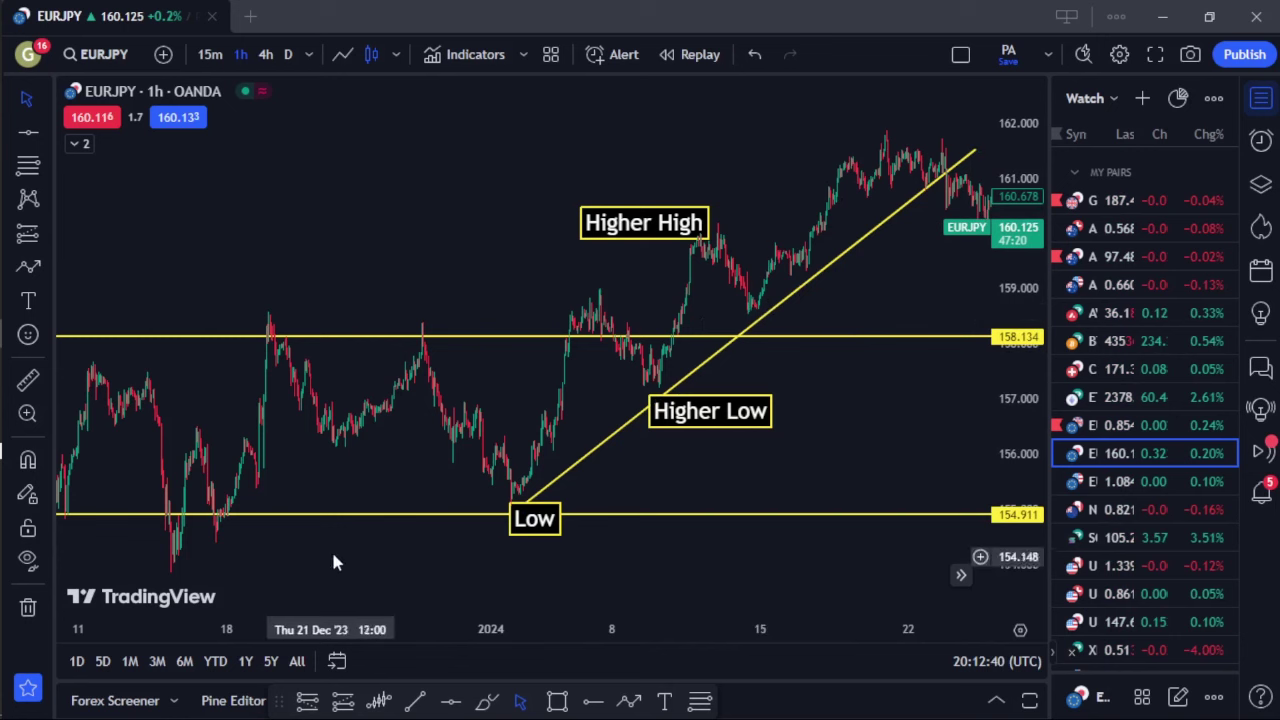
pyautogui.hscroll(-5, 317, 520)
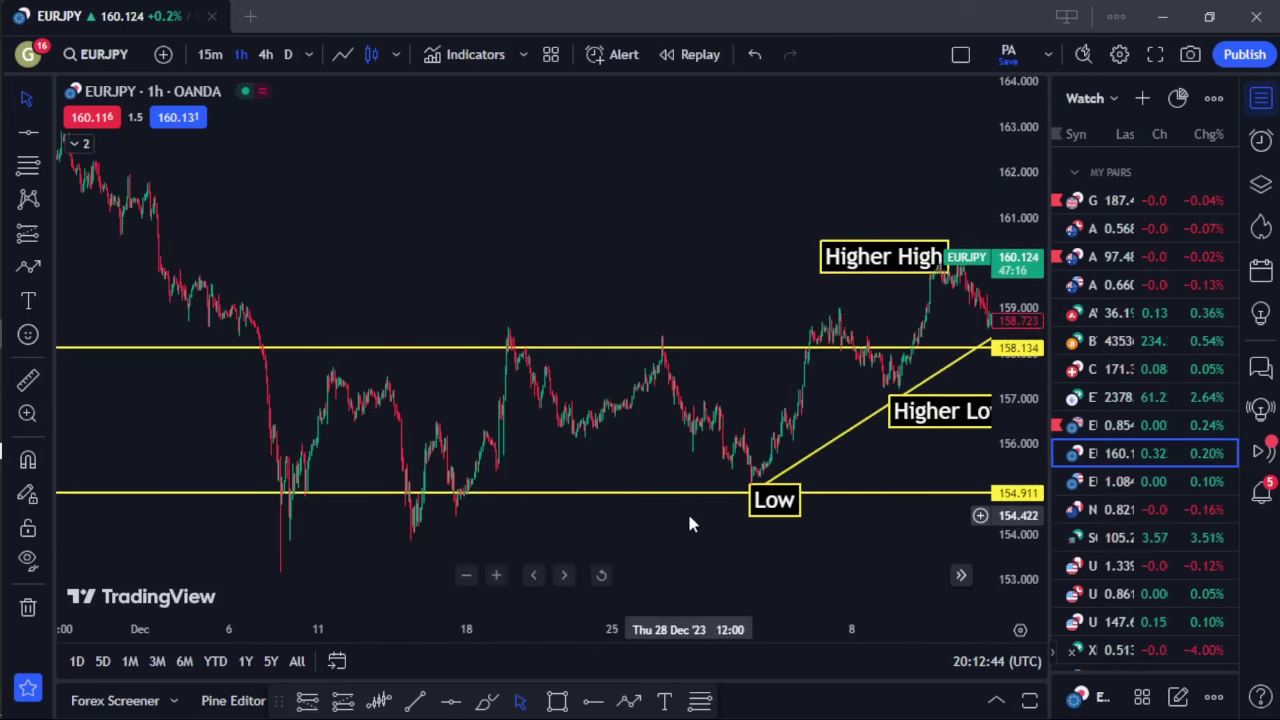
pyautogui.hscroll(6, 687, 515)
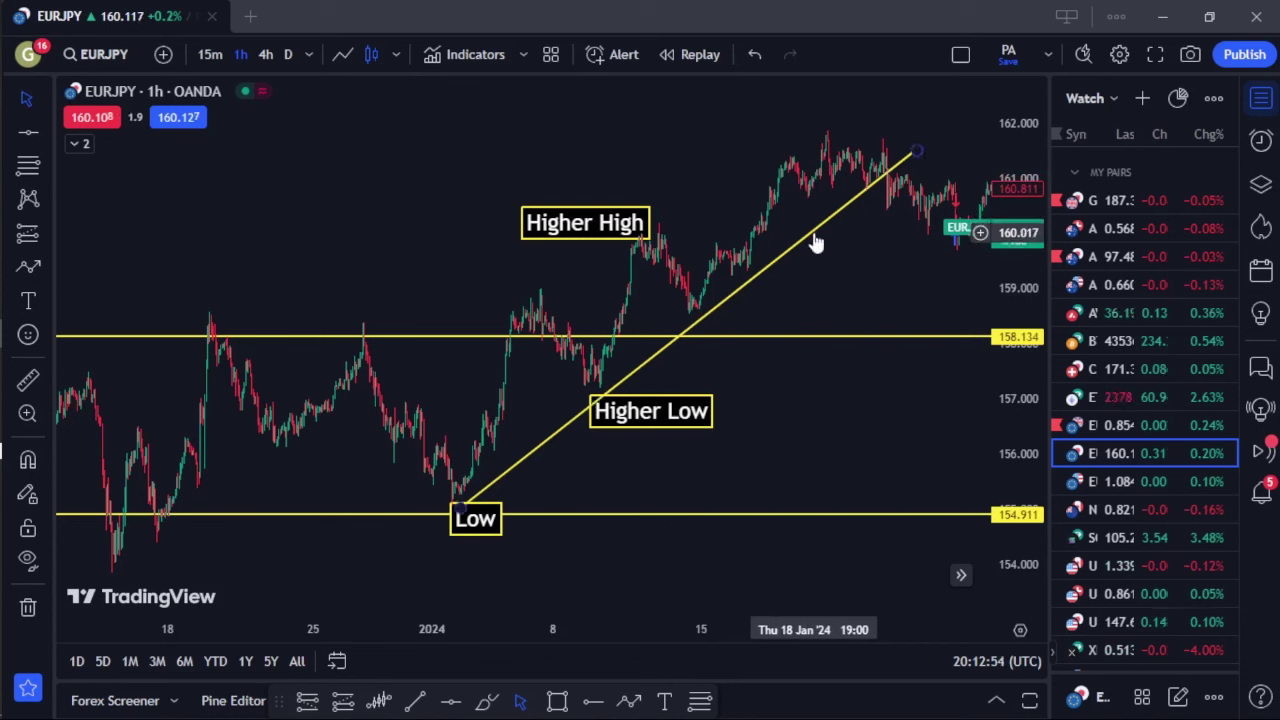
pyautogui.click(760, 344)
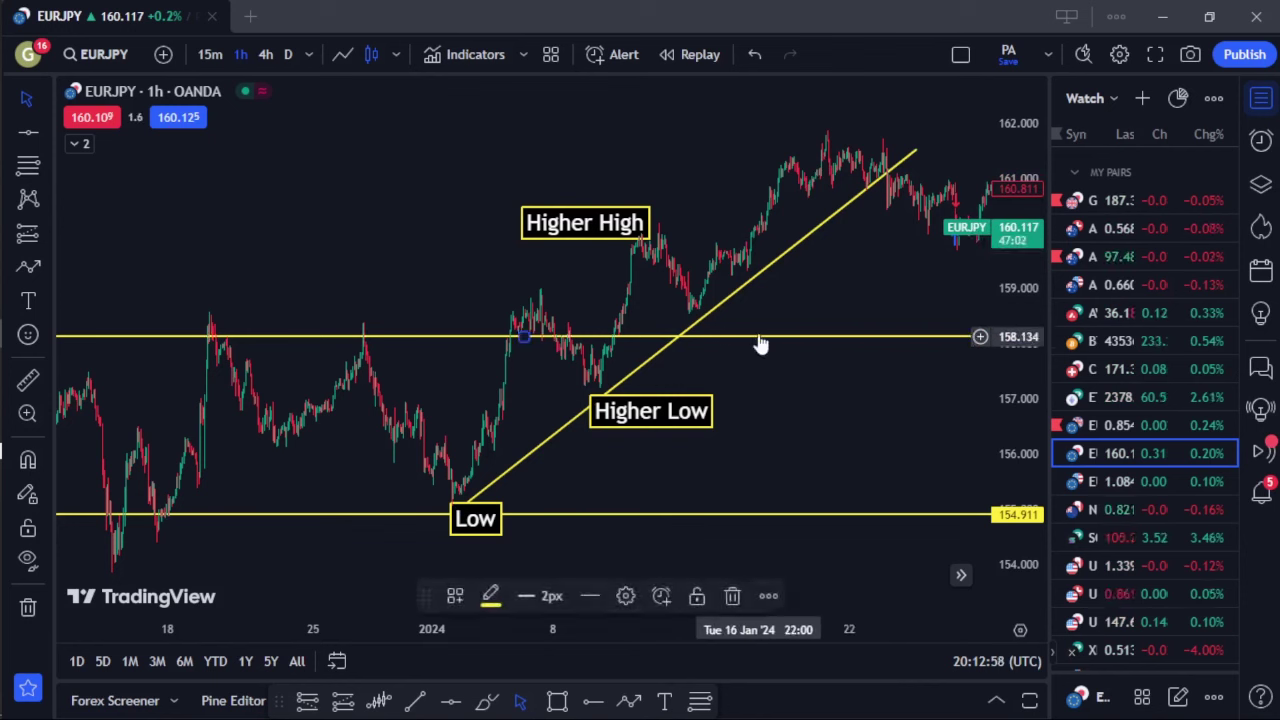
pyautogui.press('Delete')
pyautogui.click(623, 515)
pyautogui.press('Delete')
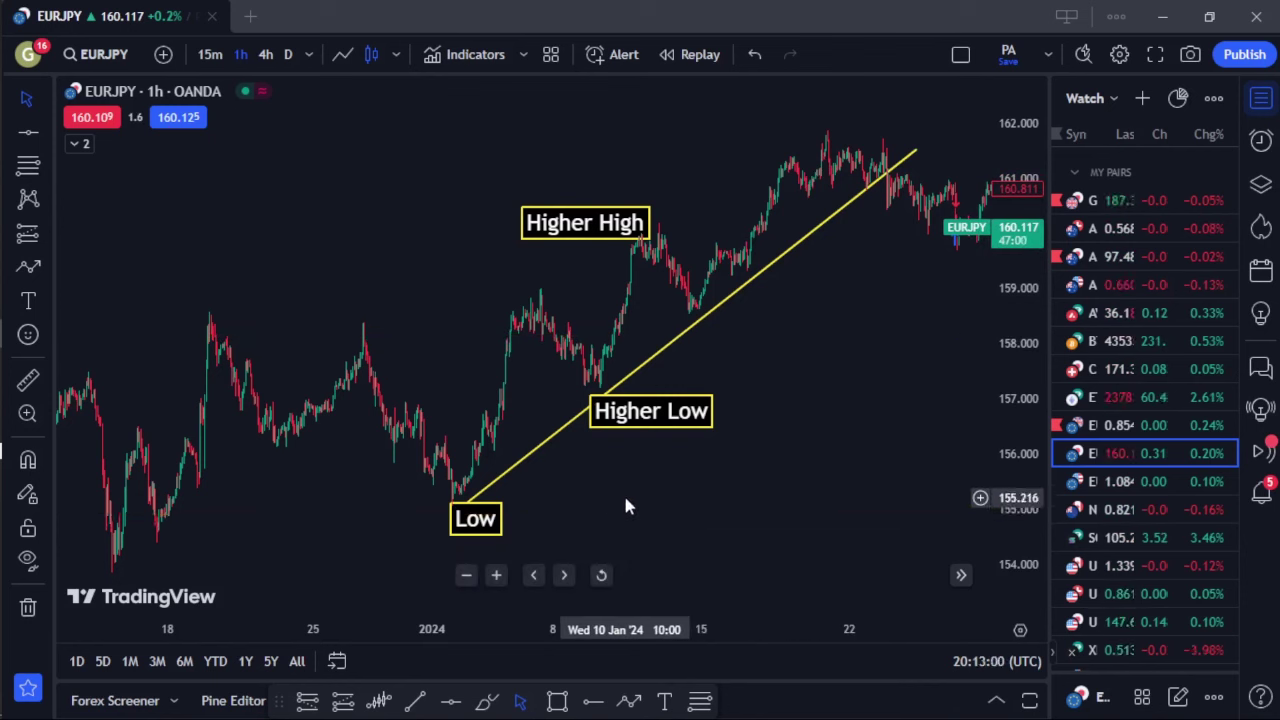
pyautogui.rightClick(637, 489)
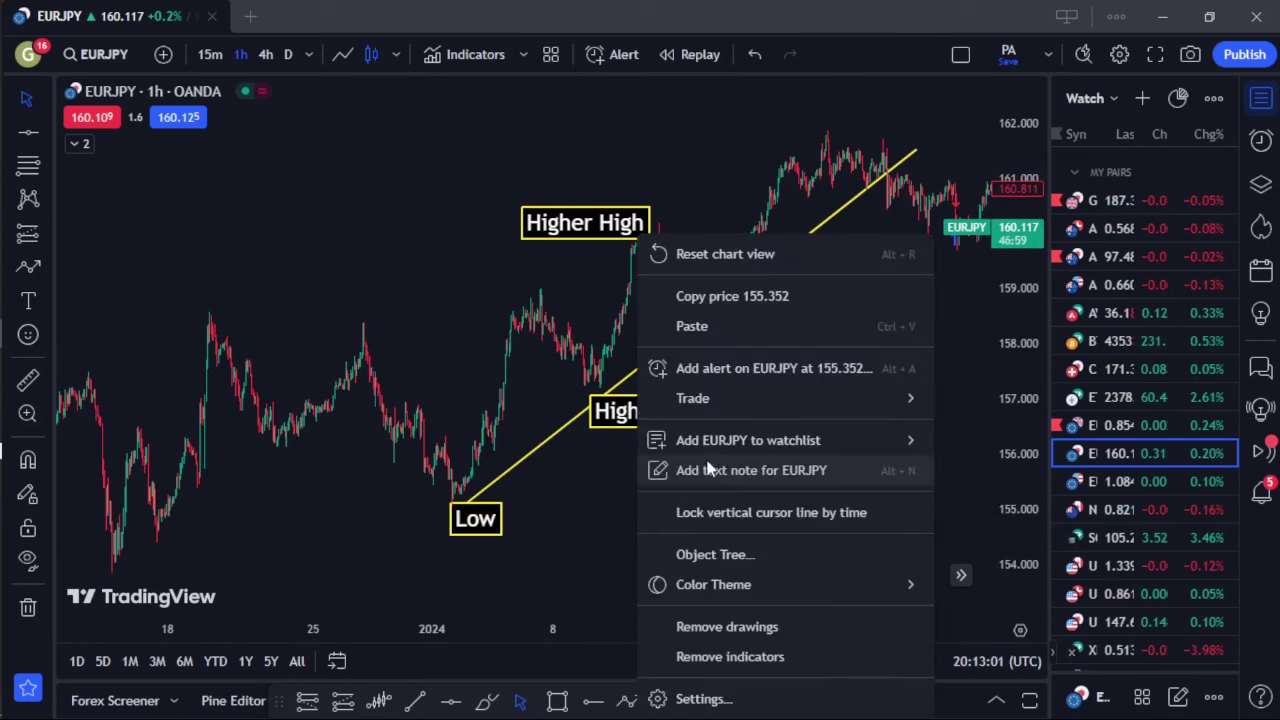
pyautogui.click(735, 627)
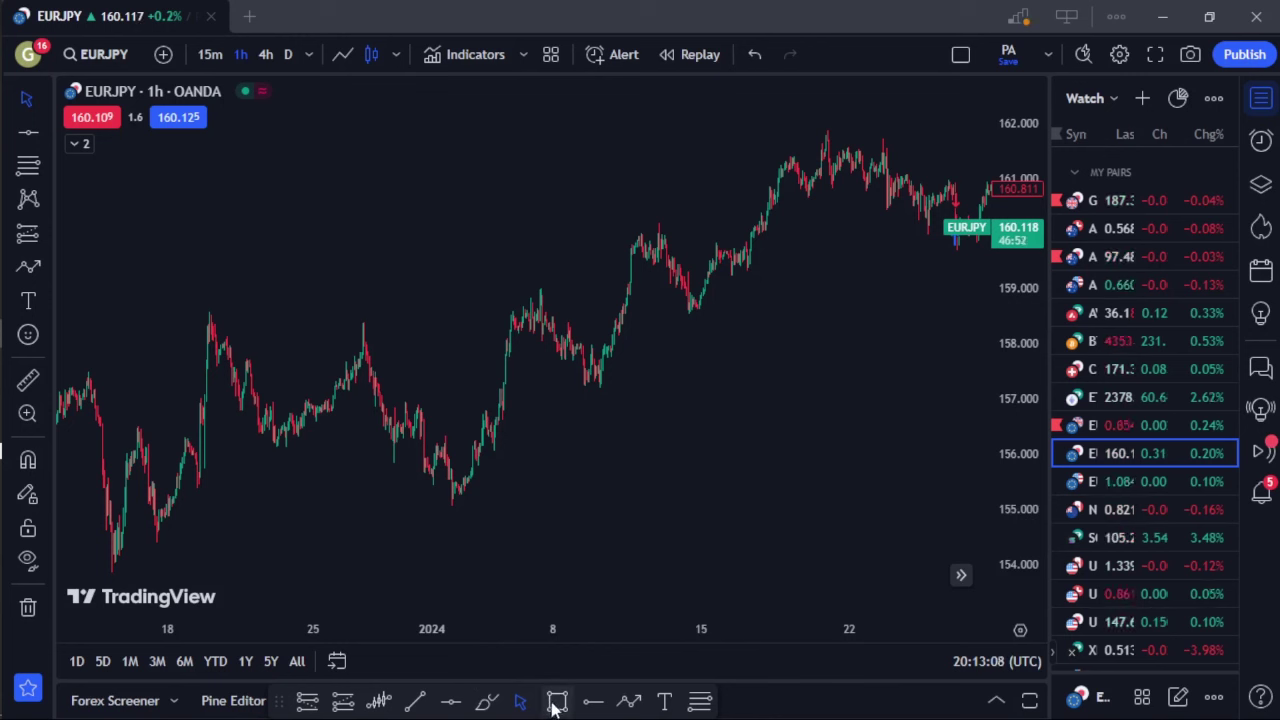
# Place a horizontal line at 155.267 by the early-January low and draw a rectangle from 158.914 to 158.422 across the next swing high and its retest
pyautogui.click(451, 701)
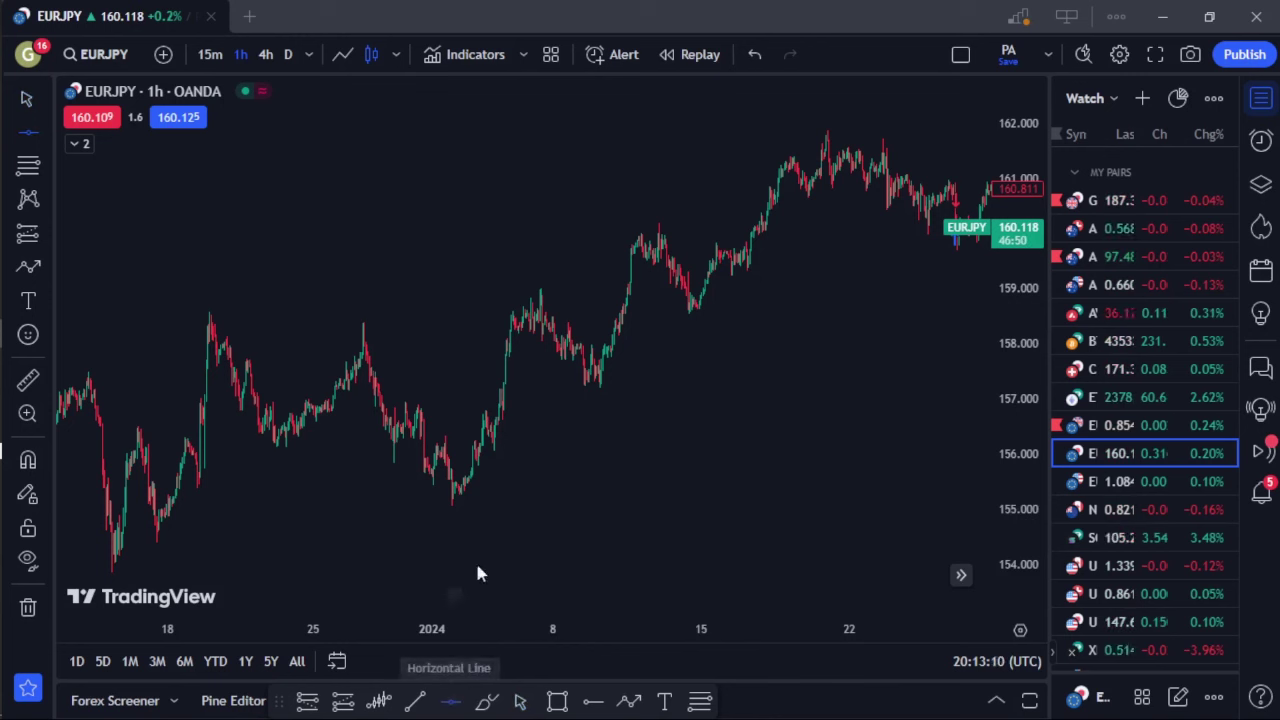
pyautogui.click(449, 494)
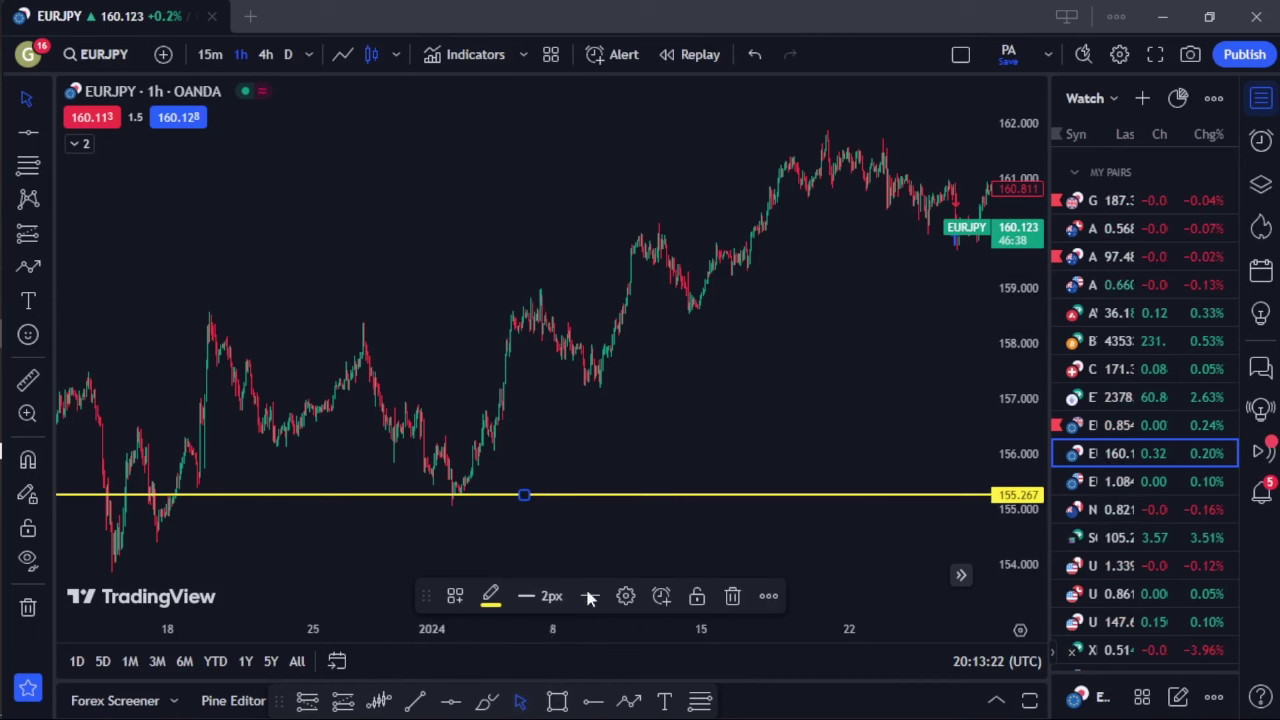
pyautogui.click(556, 701)
pyautogui.click(502, 295)
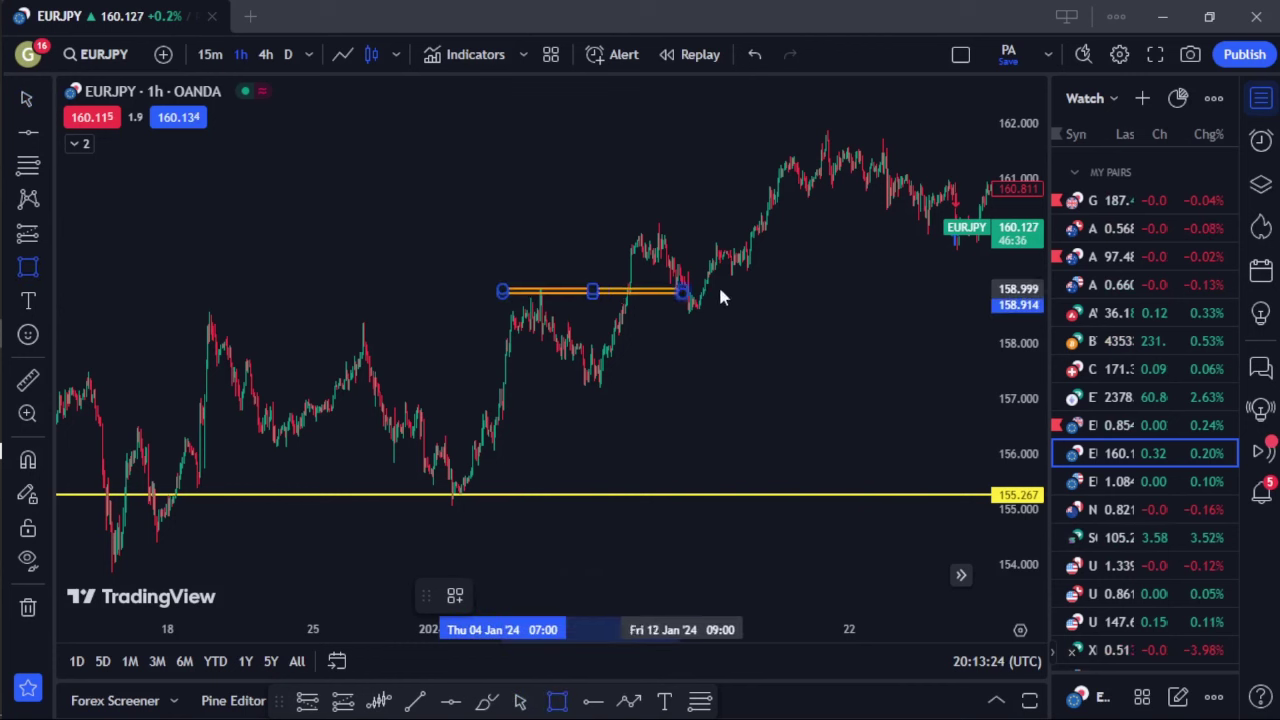
pyautogui.click(806, 321)
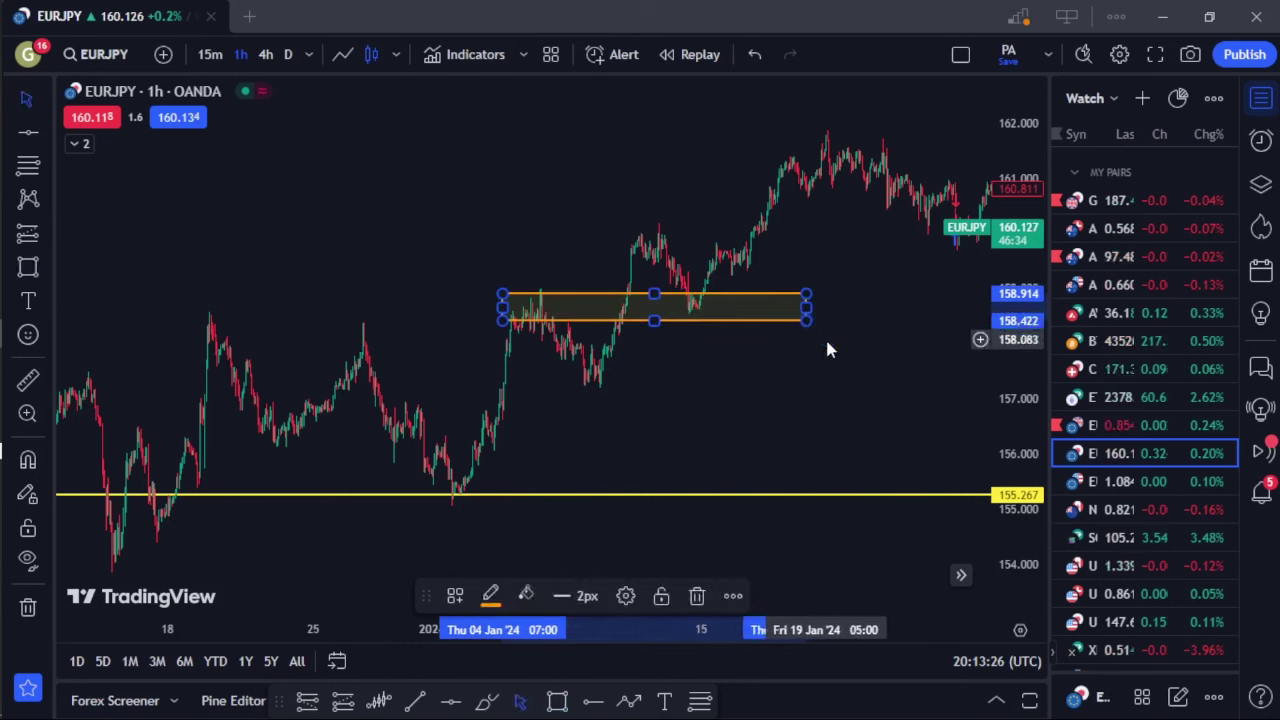
pyautogui.click(825, 338)
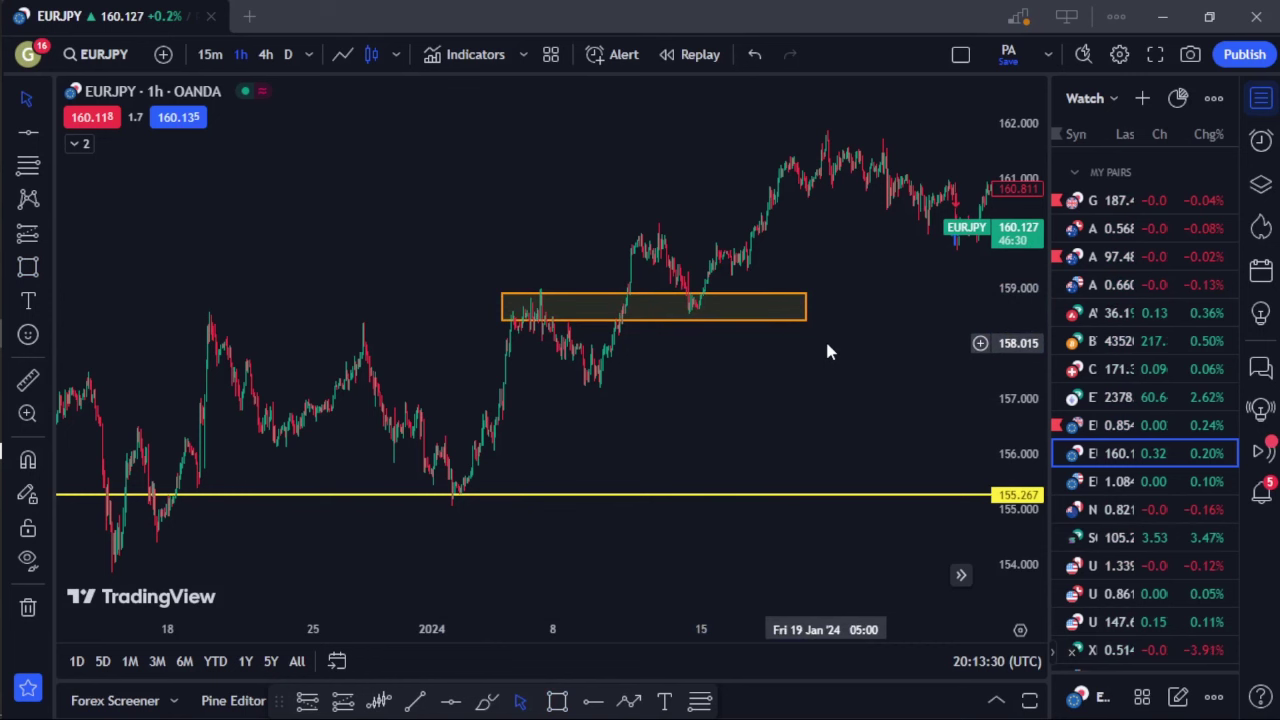
# Switch the EURJPY chart to the 4h timeframe
pyautogui.scroll(-2, 827, 345)
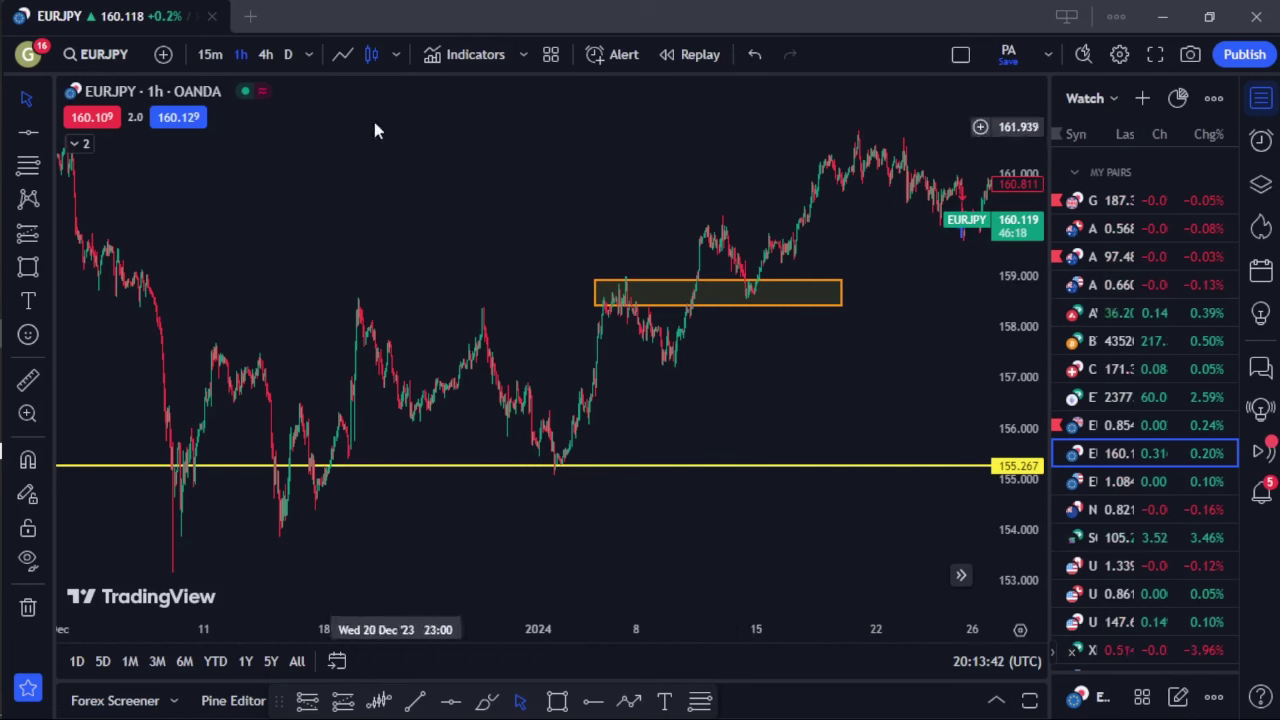
pyautogui.click(265, 54)
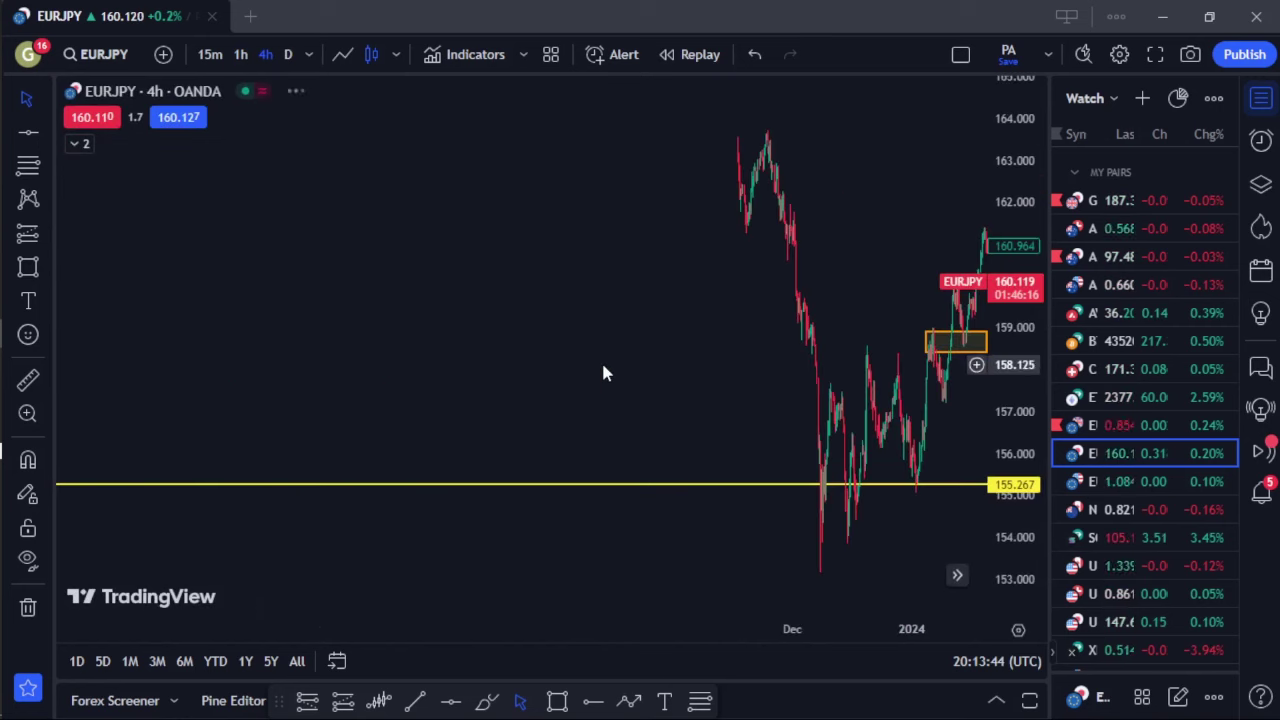
pyautogui.scroll(2, 560, 506)
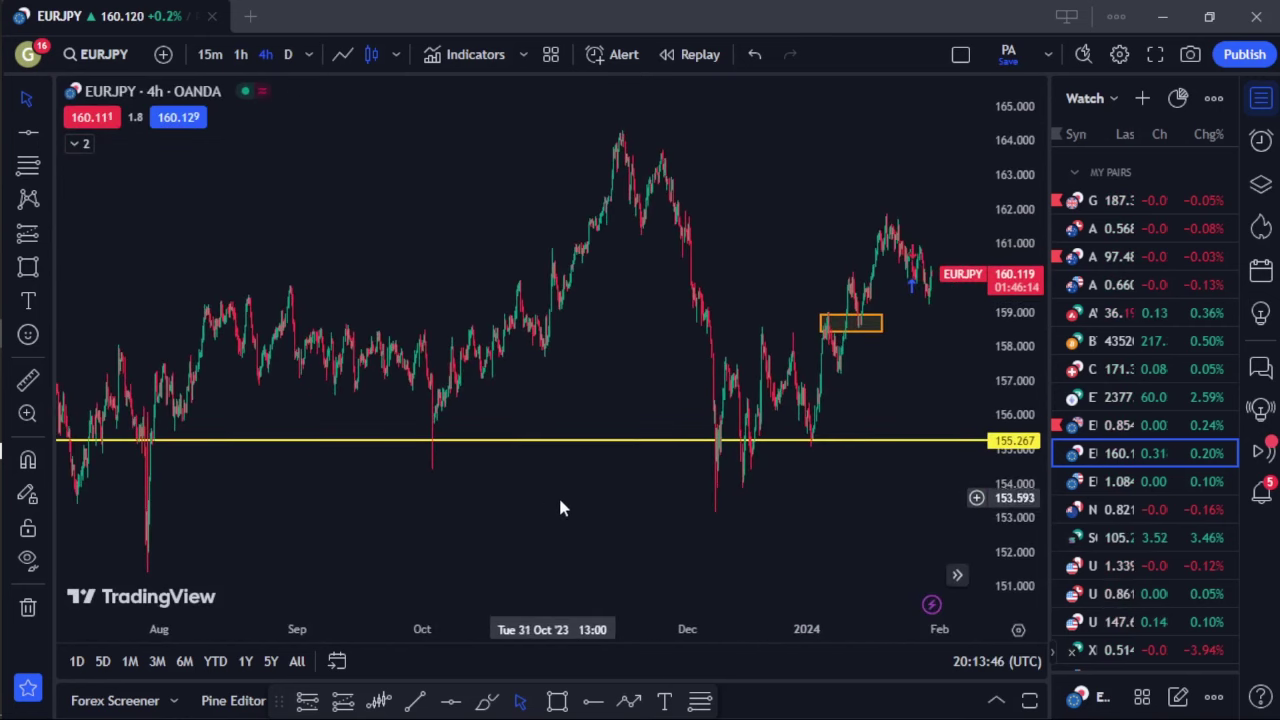
pyautogui.scroll(3, 808, 470)
pyautogui.scroll(3, 849, 405)
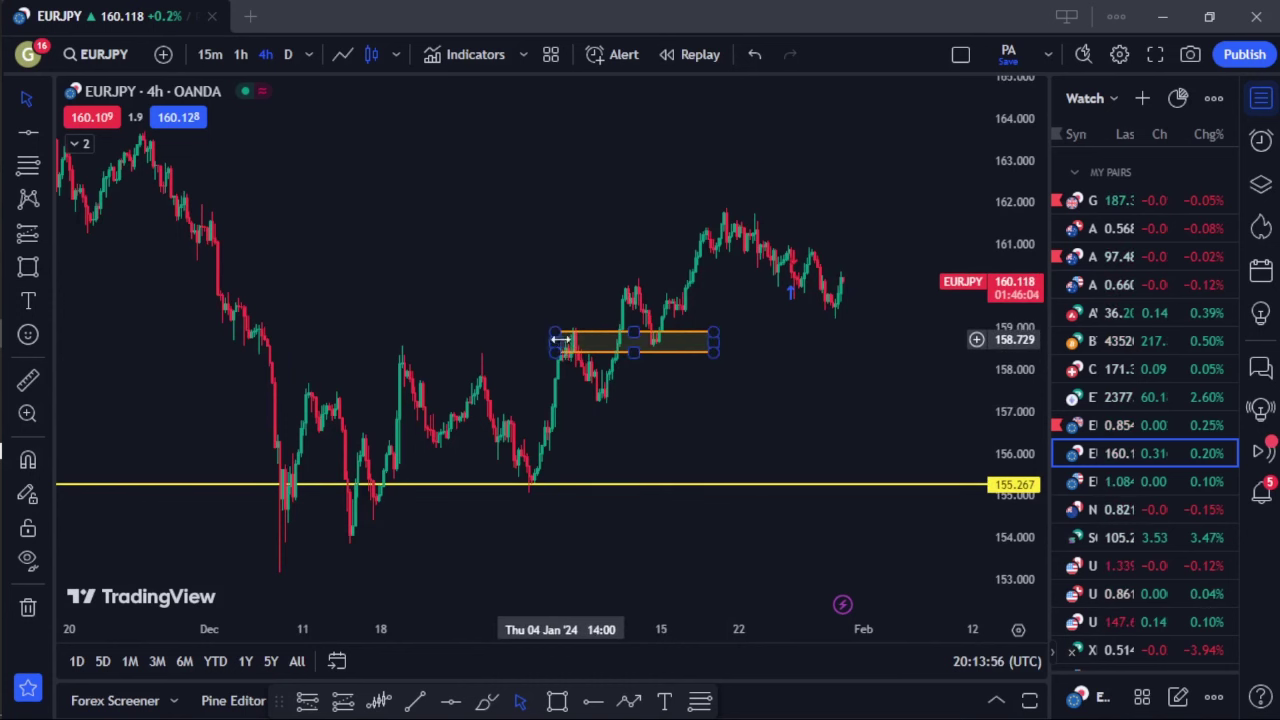
# Draw a rectangle from 157.723 to 157.298 between the late-December swing high and the 9 January pullback low
pyautogui.click(557, 700)
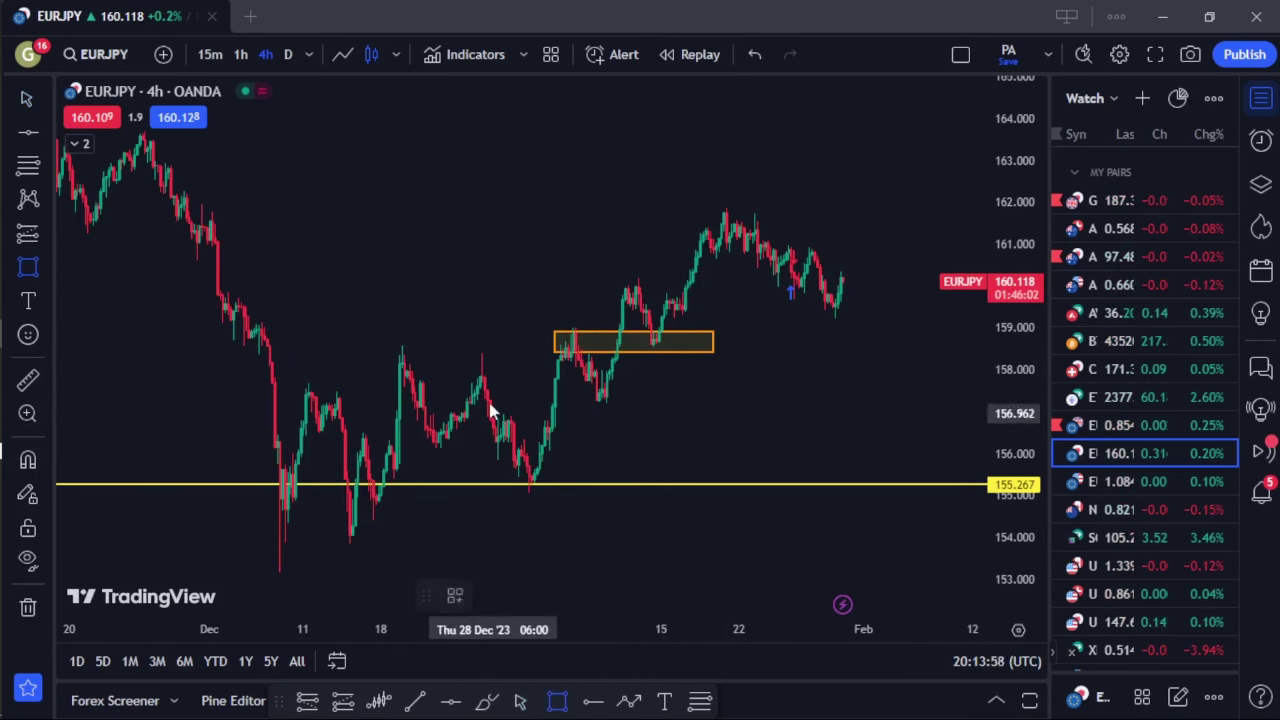
pyautogui.click(470, 384)
pyautogui.click(646, 400)
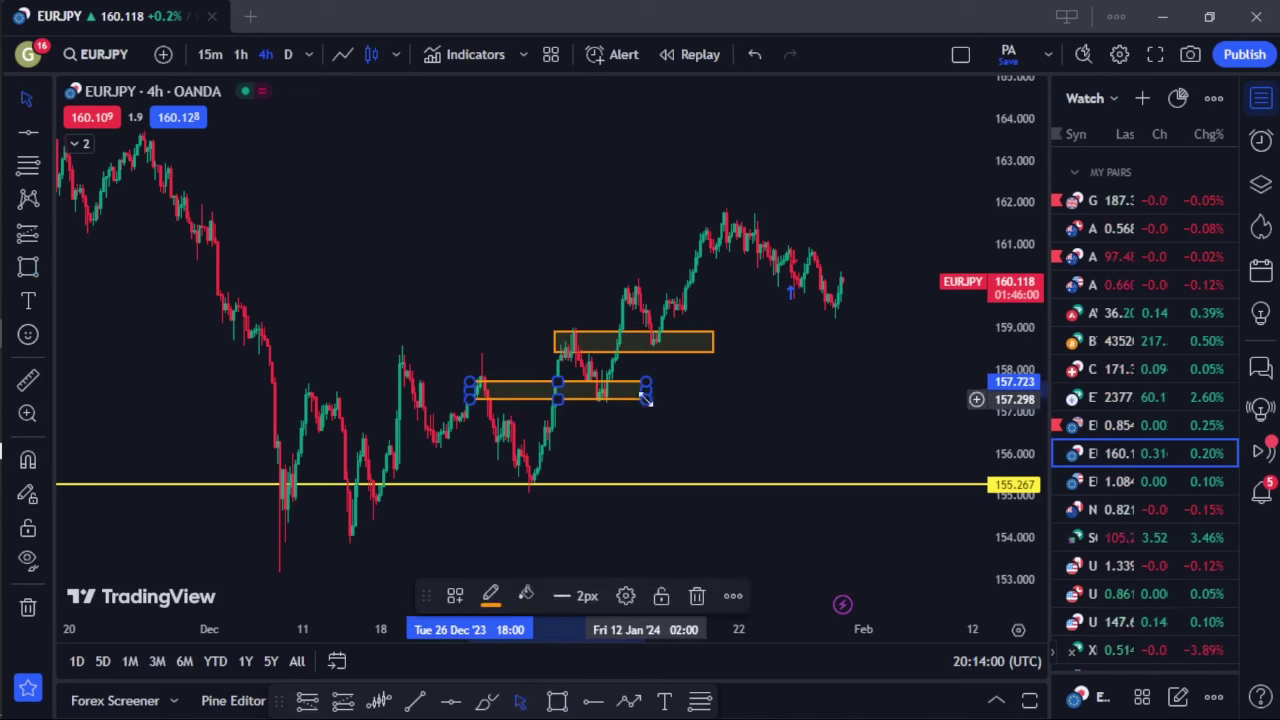
pyautogui.click(624, 427)
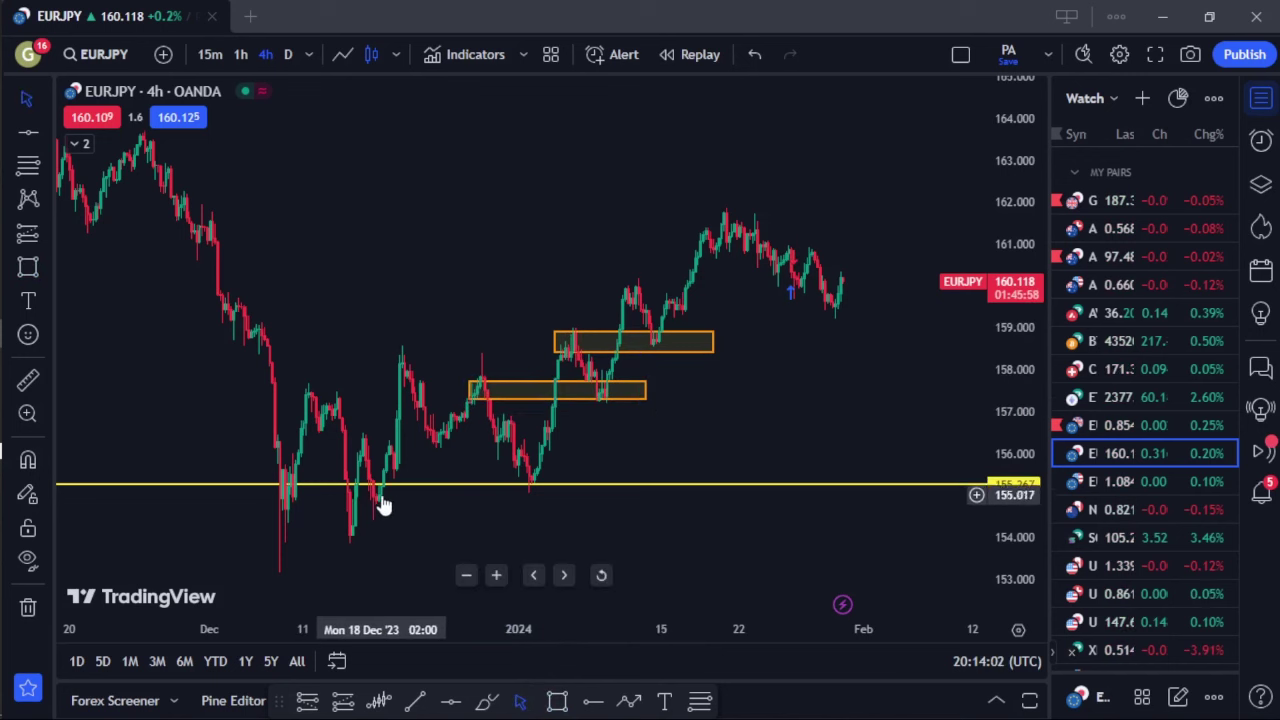
pyautogui.click(603, 396)
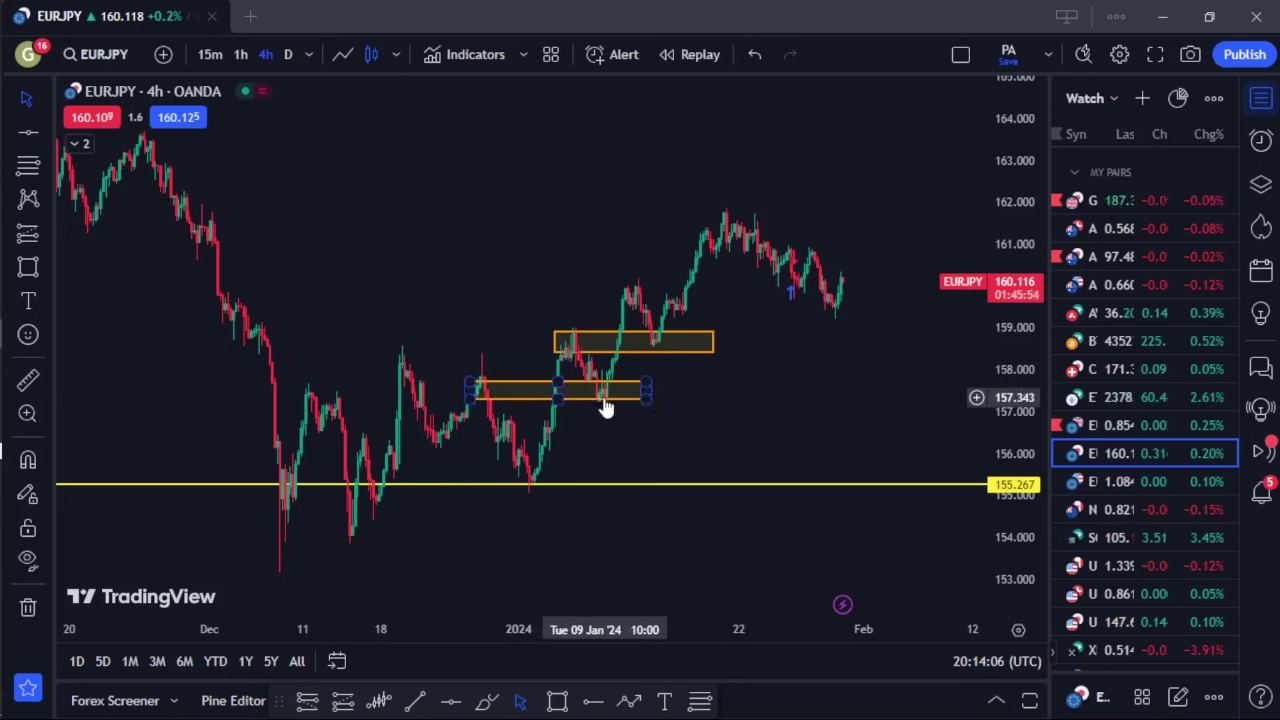
pyautogui.click(607, 405)
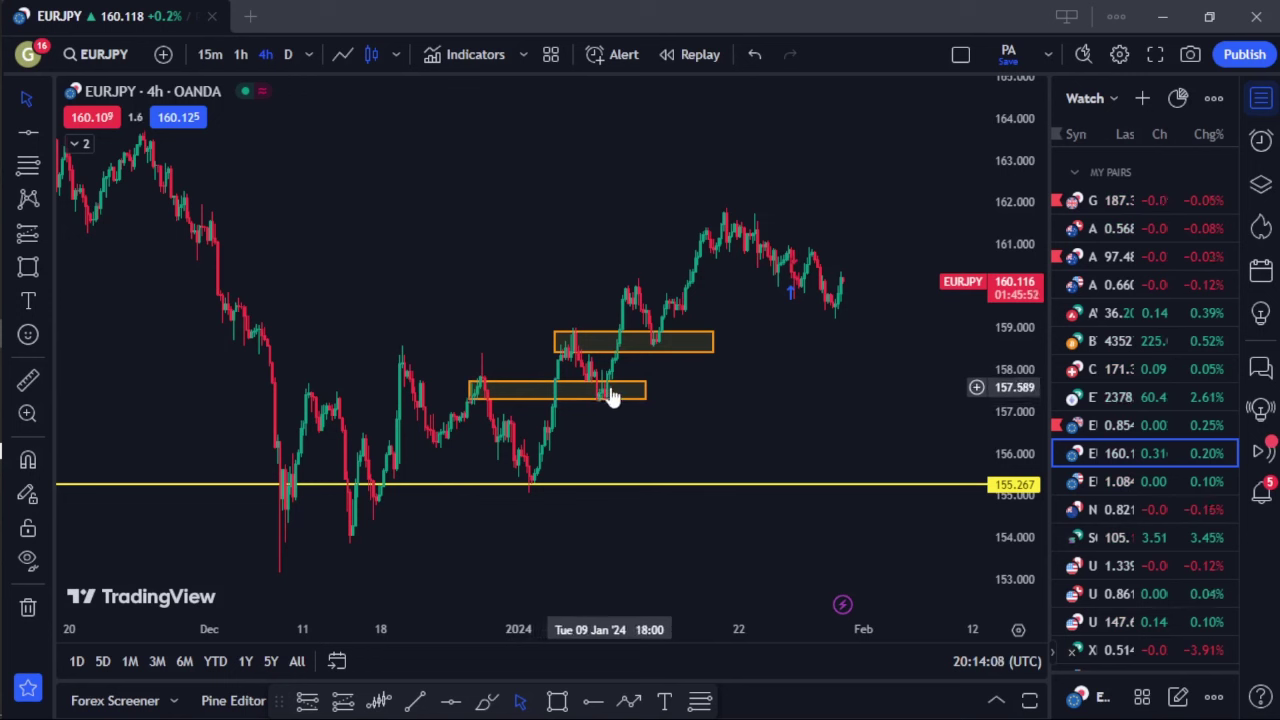
pyautogui.click(611, 391)
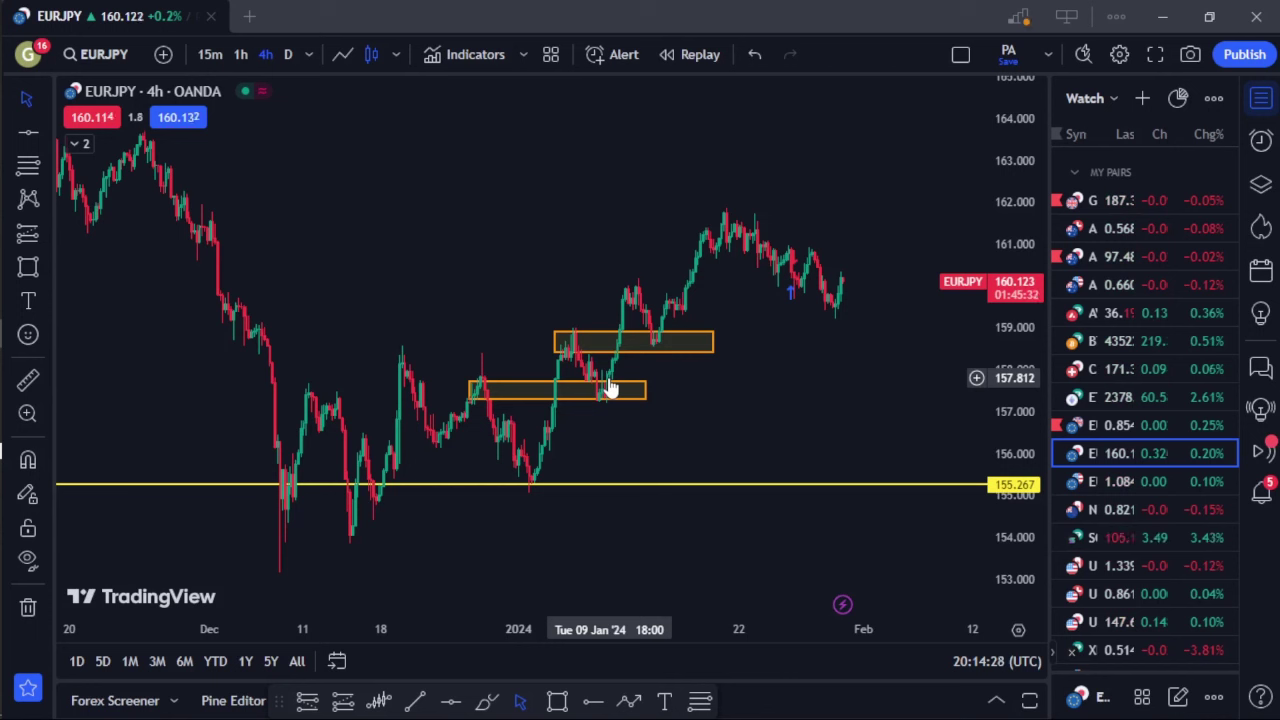
# Draw a rectangle from the 10 January swing high across the late-January pullback, with its lower edge at about 159.467
pyautogui.click(565, 701)
pyautogui.moveTo(617, 287); pyautogui.dragTo(888, 309)
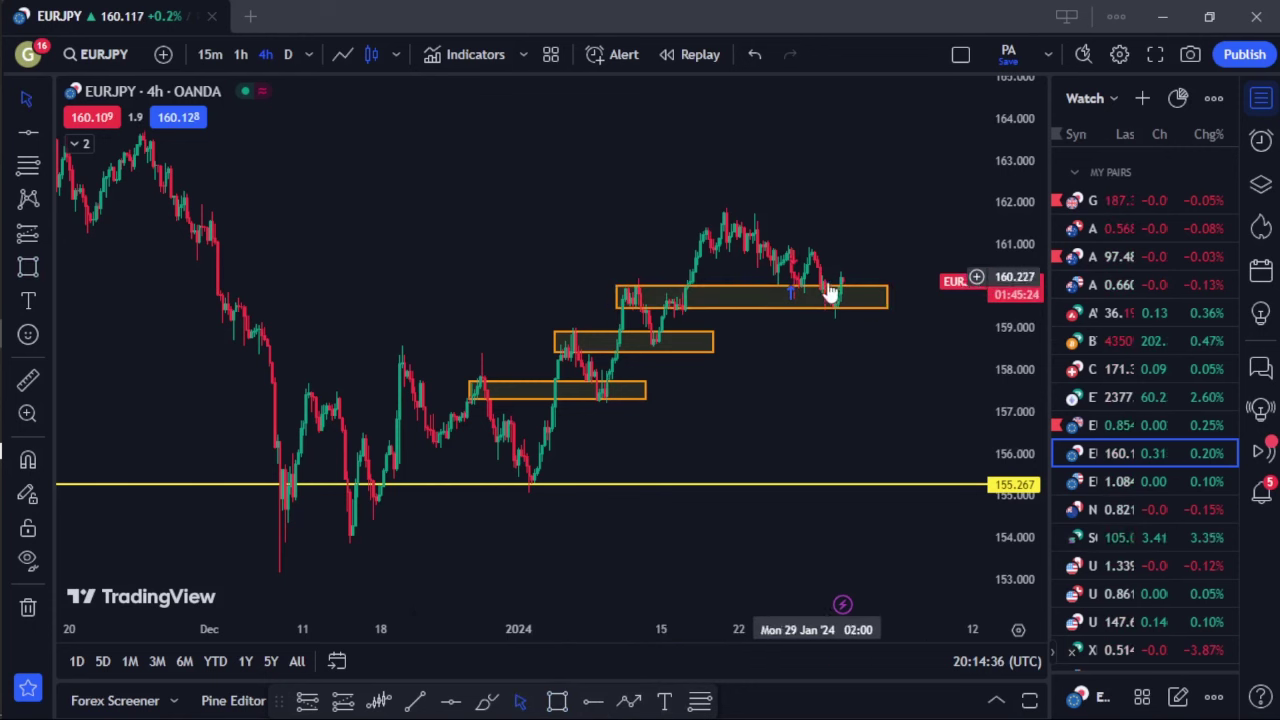
pyautogui.click(840, 333)
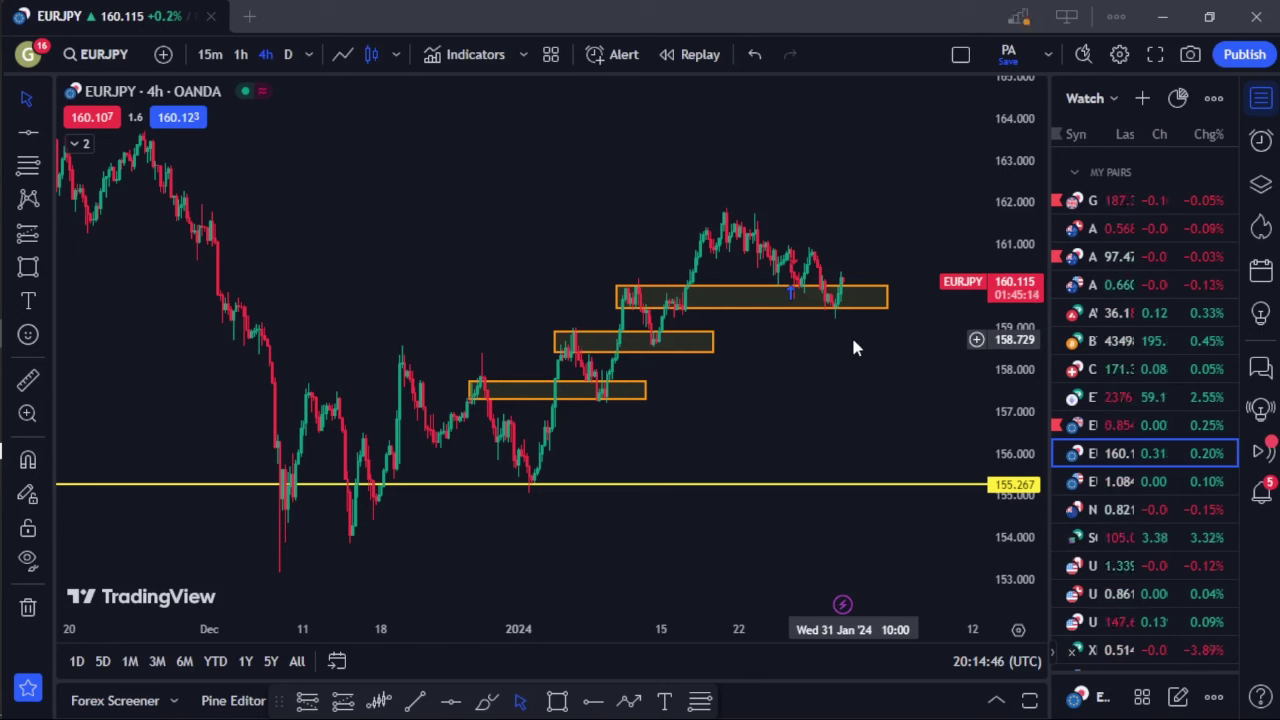
pyautogui.click(846, 306)
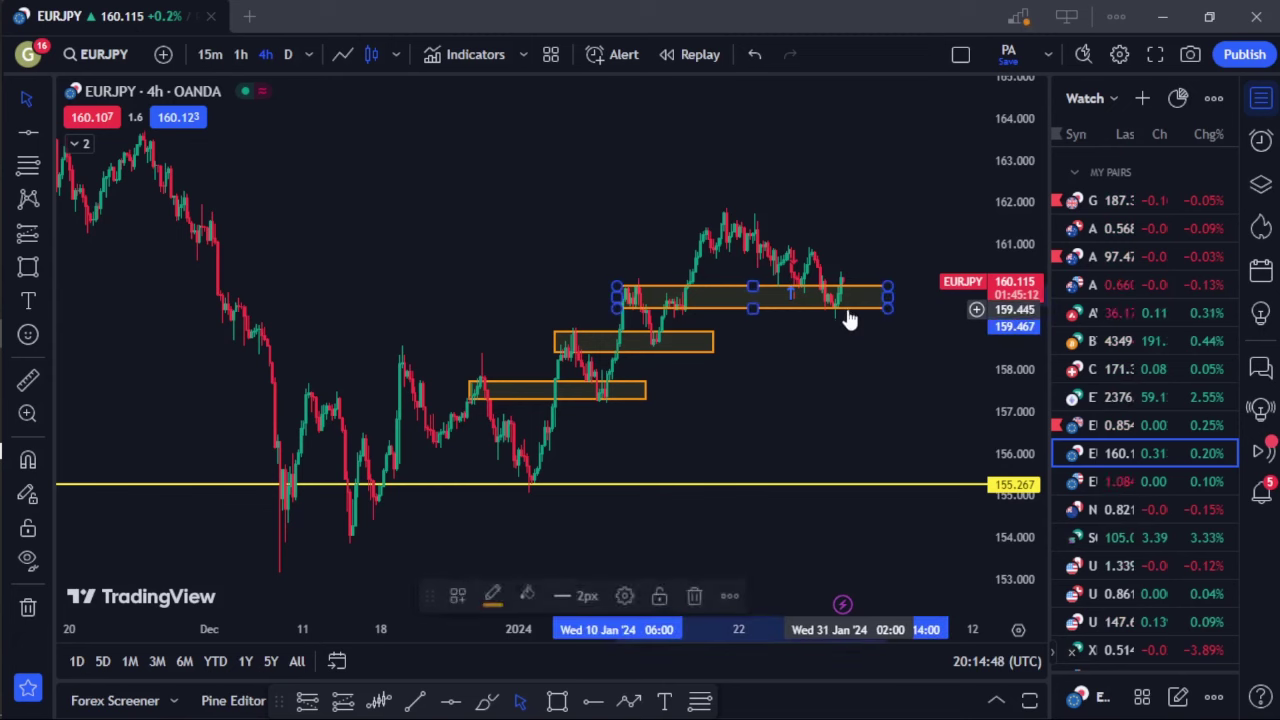
# Switch the EURJPY chart to the 1h timeframe and raise the highest support zone's lower edge to 159.792
pyautogui.click(243, 55)
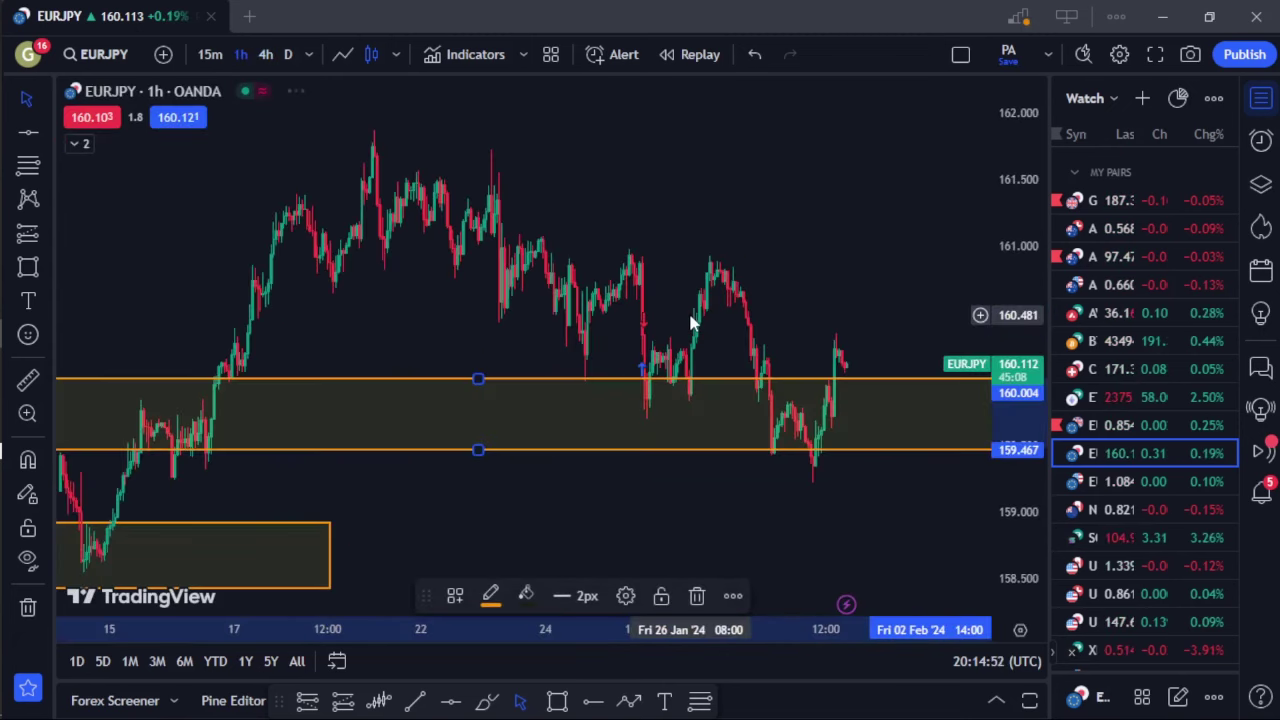
pyautogui.scroll(3, 750, 240)
pyautogui.scroll(-5, 760, 270)
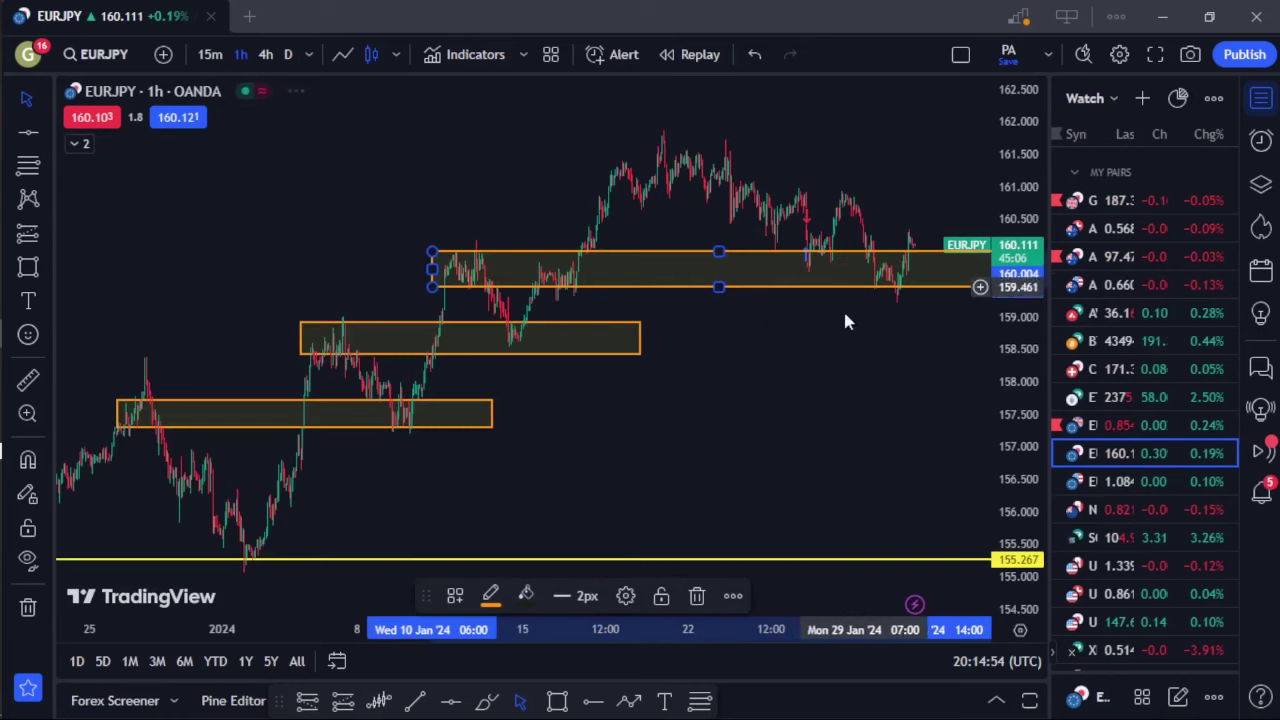
pyautogui.moveTo(719, 290); pyautogui.dragTo(720, 264)
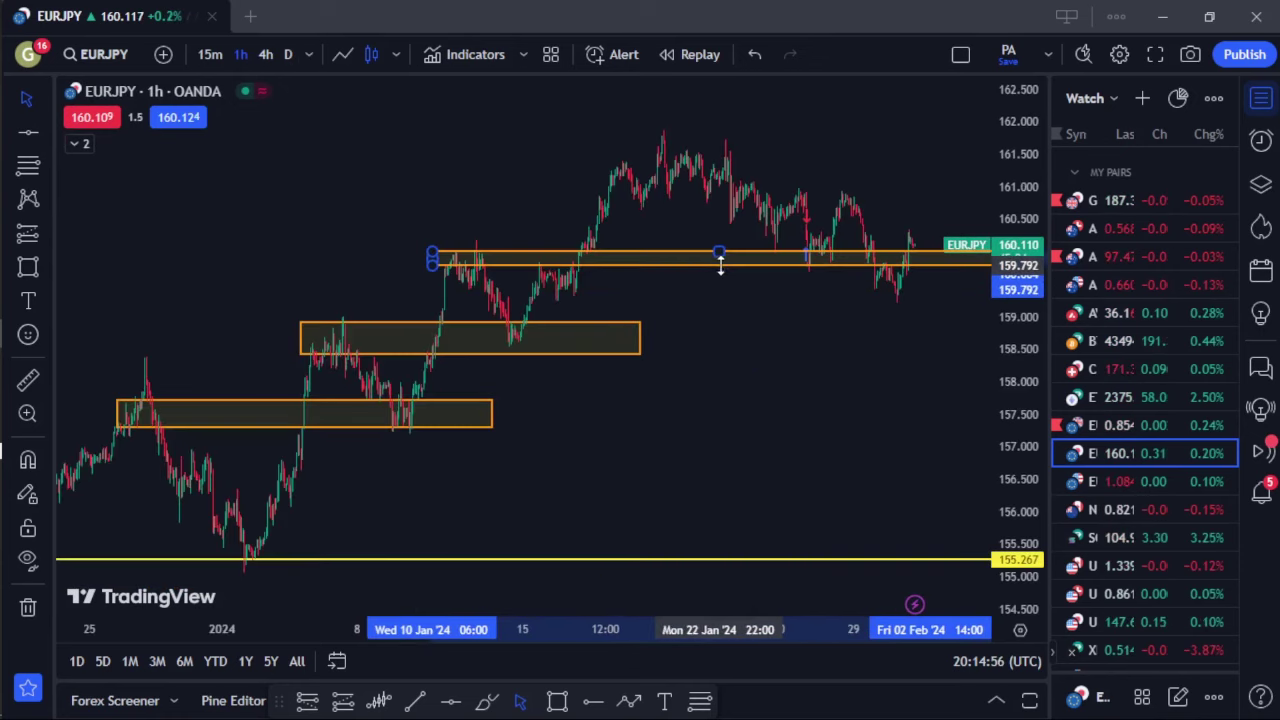
# Raise the lower edge of the middle support zone to 158.568, in line with the mid-January pullback low
pyautogui.click(433, 330)
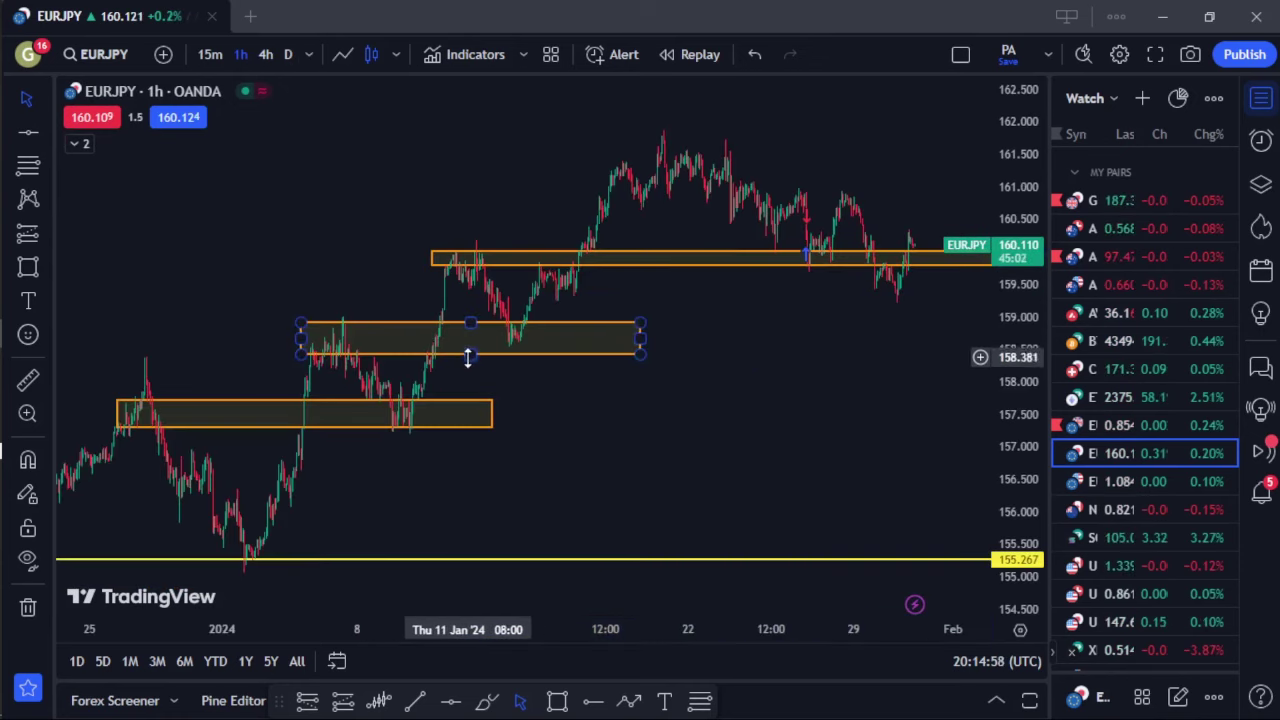
pyautogui.moveTo(470, 354); pyautogui.dragTo(476, 347)
pyautogui.click(552, 390)
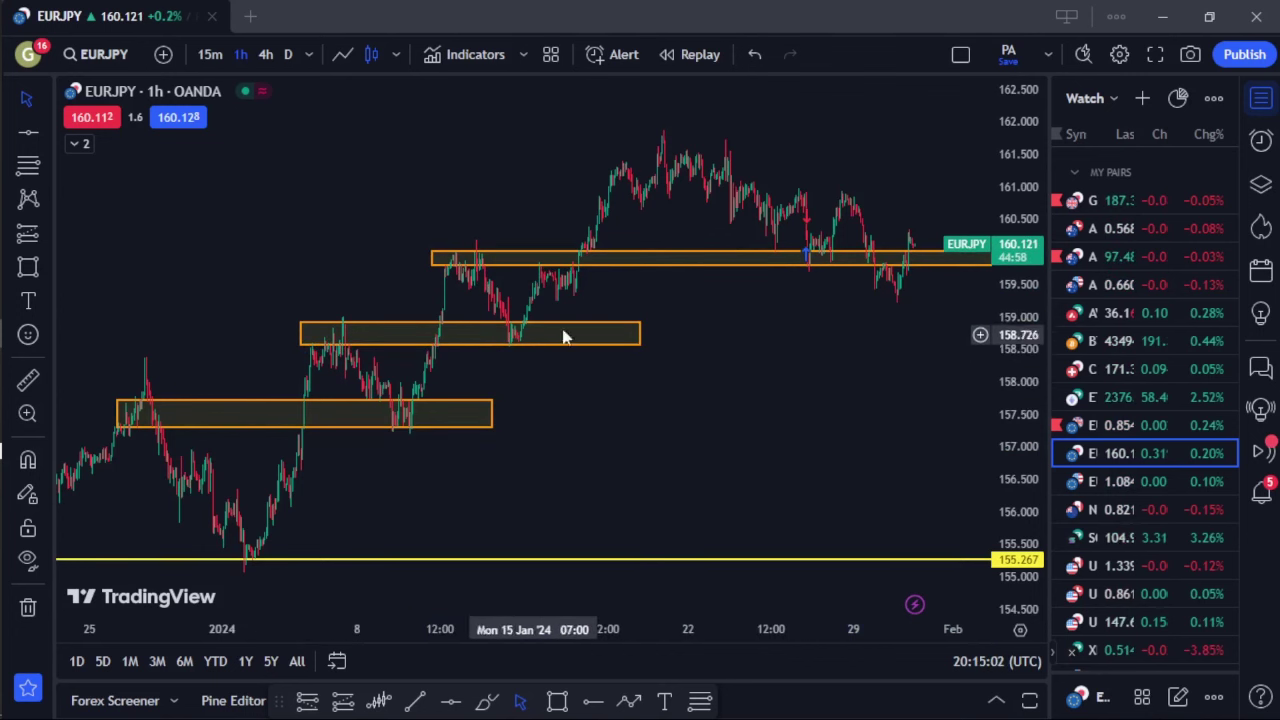
# Delete the highest support zone rectangle that starts at the 10 January swing high
pyautogui.click(617, 264)
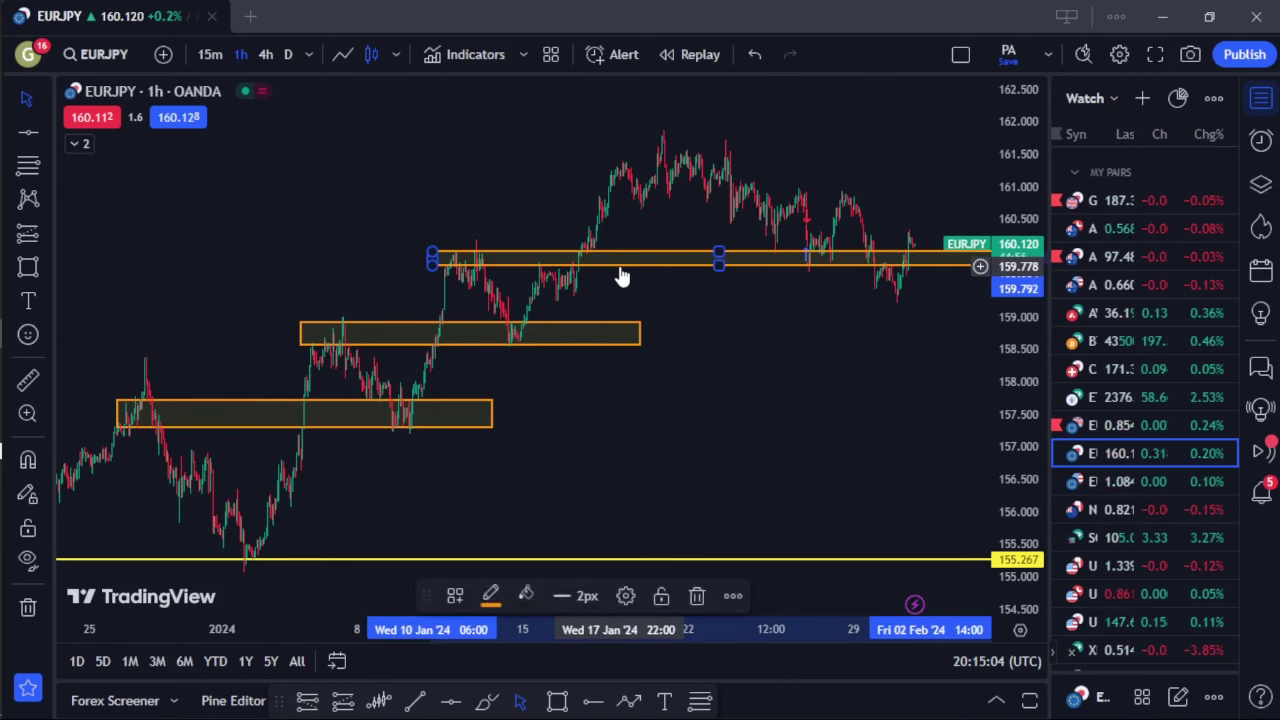
pyautogui.press('Delete')
pyautogui.click(575, 336)
pyautogui.click(555, 357)
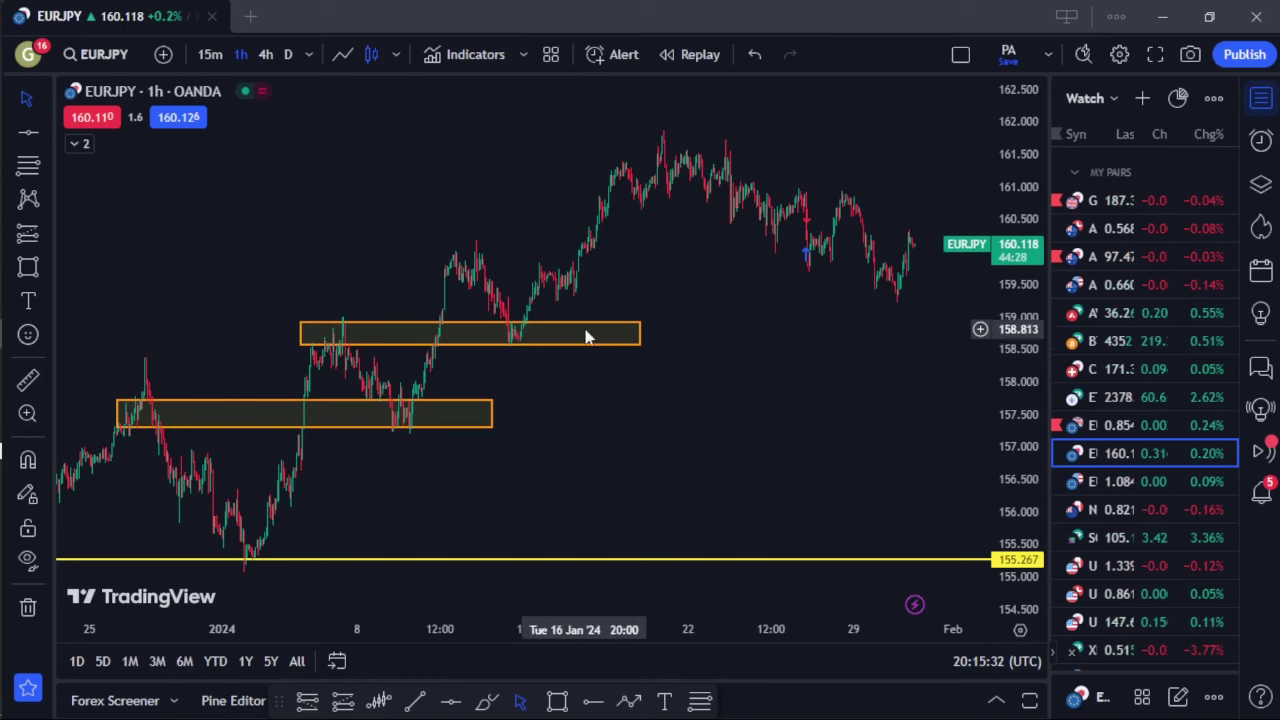
# Place a long position with entry at 159.138 and stop at 158.037 after the mid-January bounce off the upper remaining zone
pyautogui.rightClick(769, 408)
pyautogui.click(820, 251)
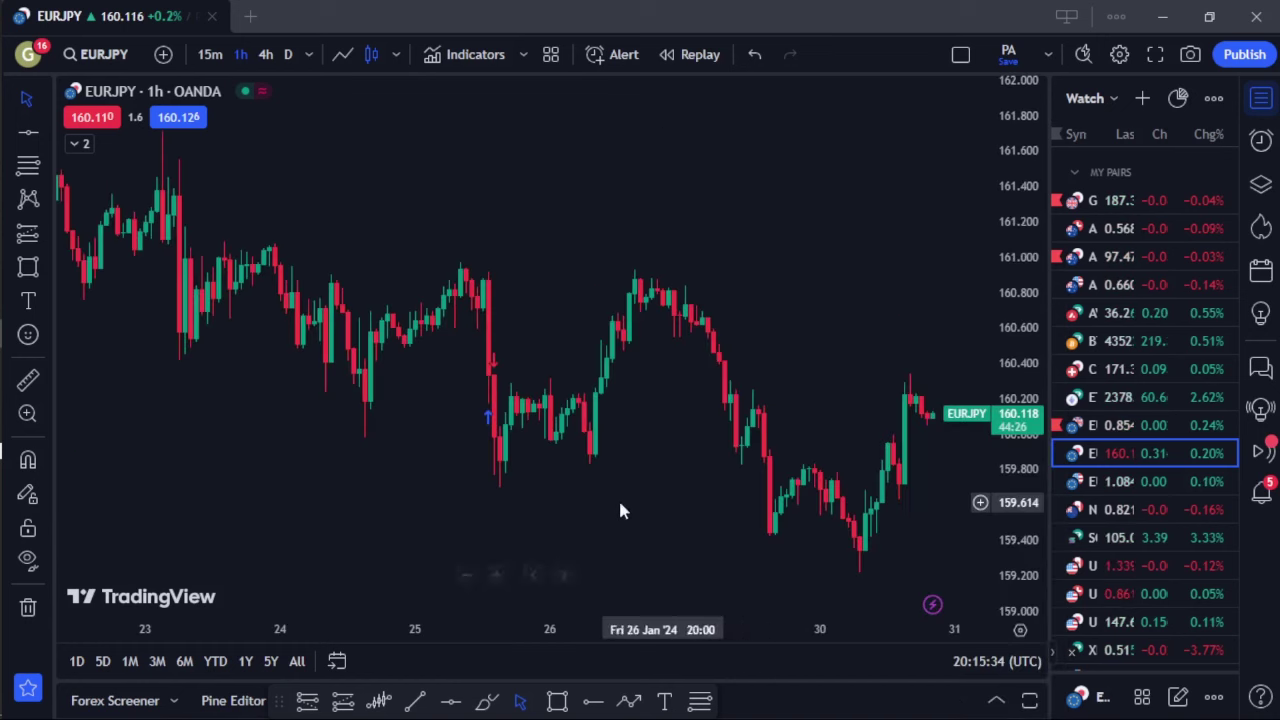
pyautogui.scroll(-5, 620, 506)
pyautogui.hscroll(-5, 474, 506)
pyautogui.hscroll(-5, 725, 490)
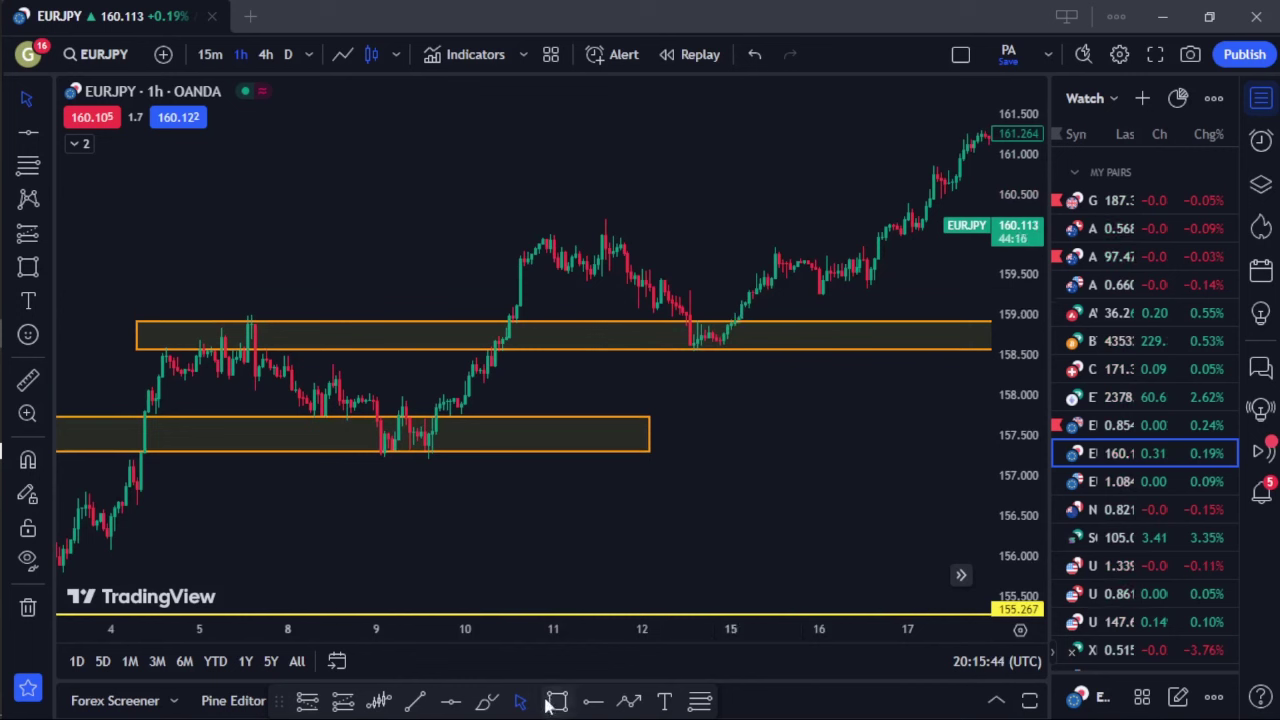
pyautogui.click(343, 700)
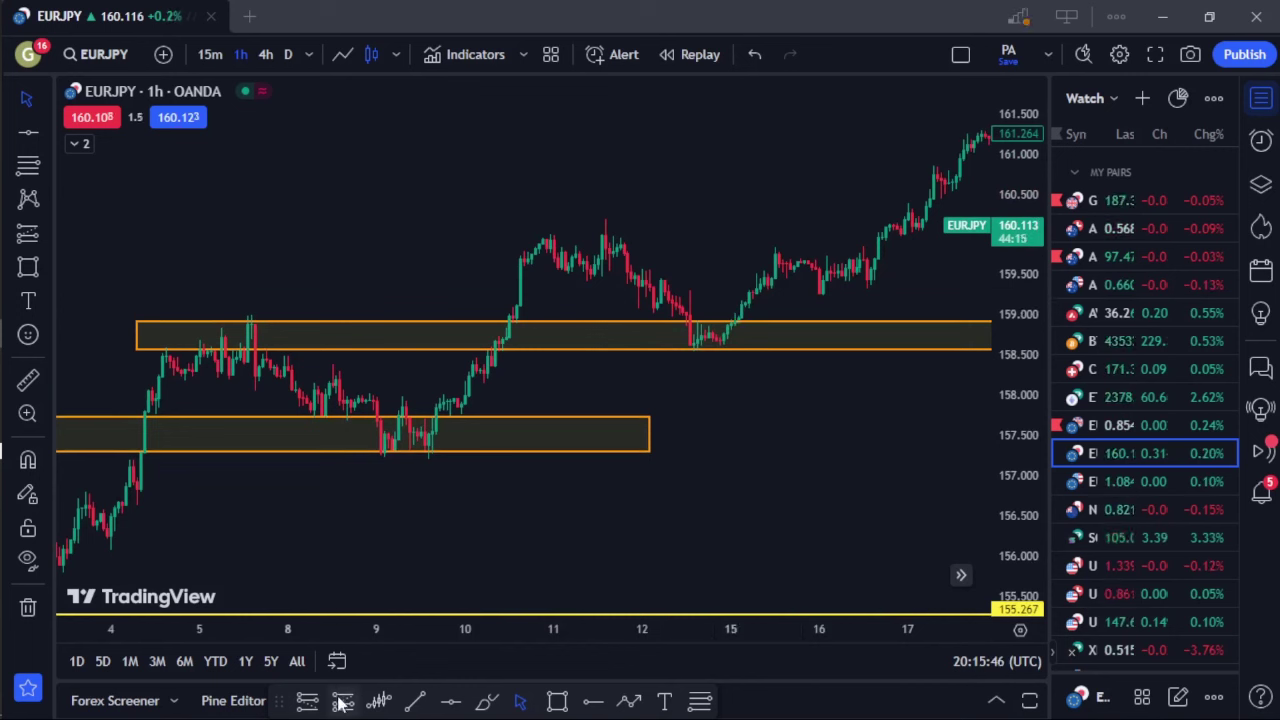
pyautogui.click(741, 304)
pyautogui.click(756, 445)
pyautogui.moveTo(756, 445); pyautogui.dragTo(615, 440)
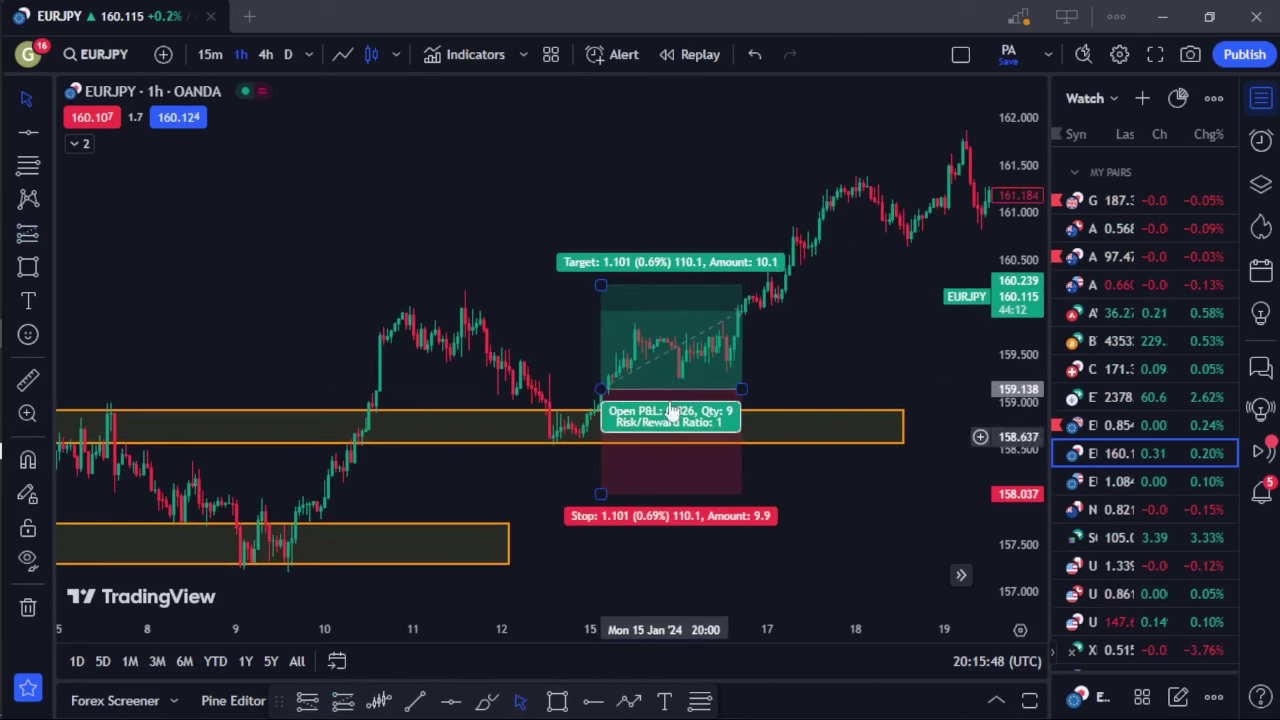
# Set the long position's target to 161.795 at the swing high and extend its right edge to 19 January
pyautogui.moveTo(594, 293)
pyautogui.mouseDown()
pyautogui.moveTo(636, 115)
pyautogui.moveTo(637, 129)
pyautogui.mouseUp()
pyautogui.scroll(-2, 610, 150)
pyautogui.scroll(-4, 572, 168)
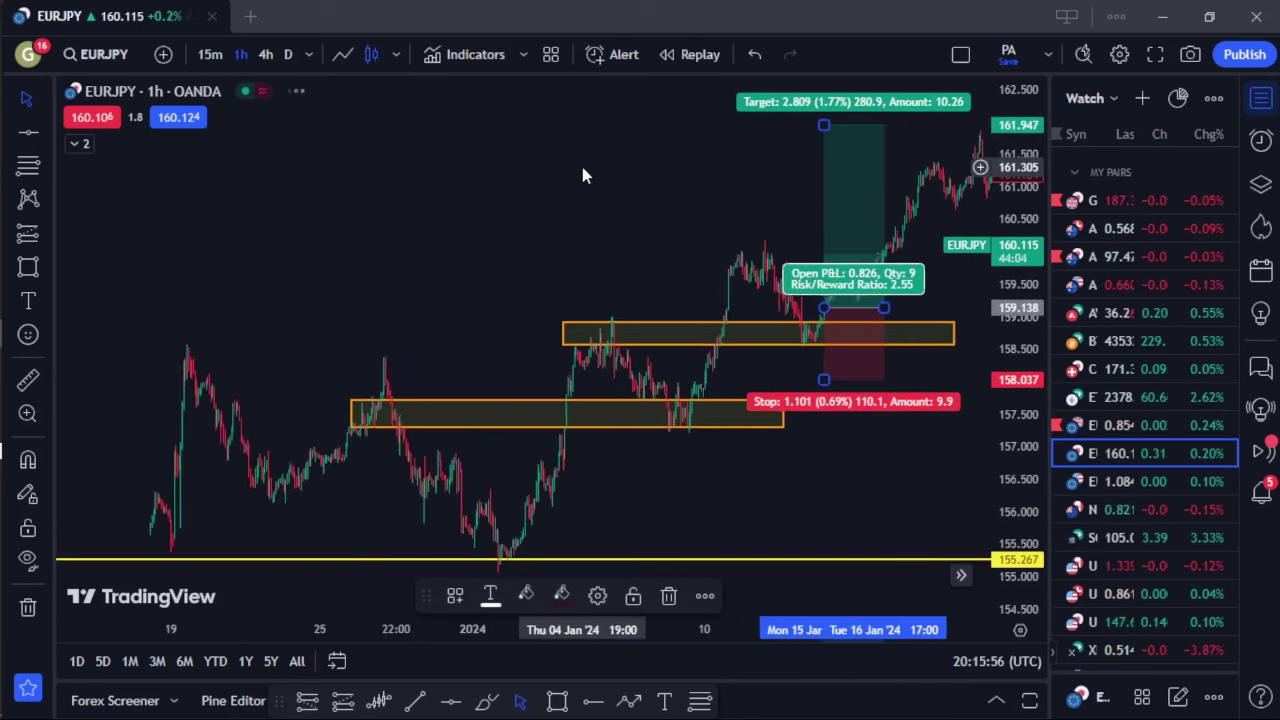
pyautogui.scroll(2, 610, 180)
pyautogui.scroll(-1, 632, 183)
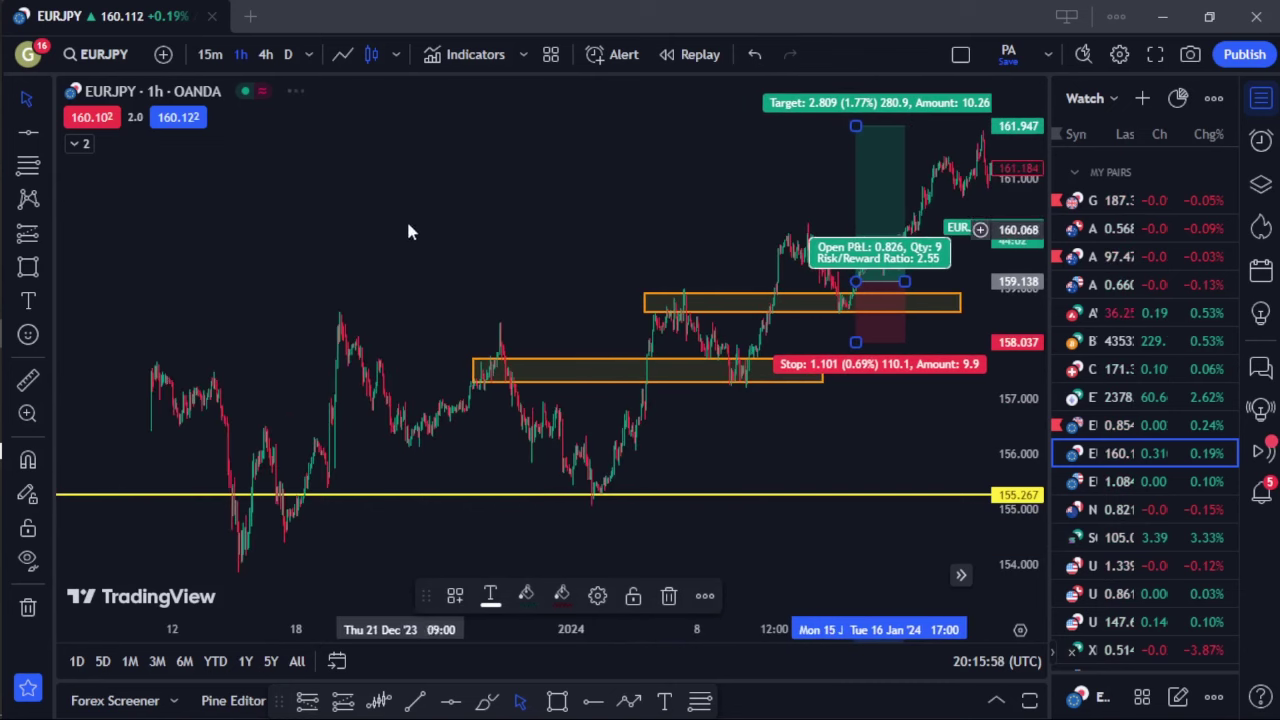
pyautogui.moveTo(320, 191); pyautogui.dragTo(73, 340)
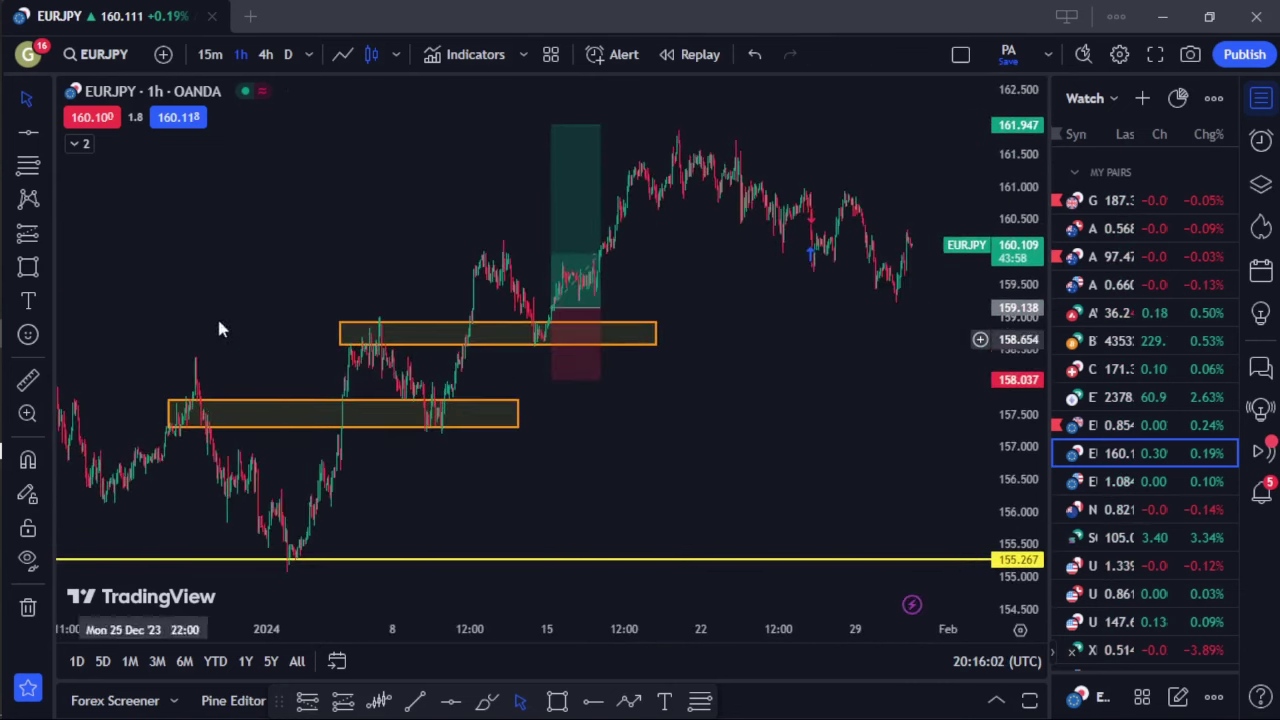
pyautogui.scroll(2, 760, 300)
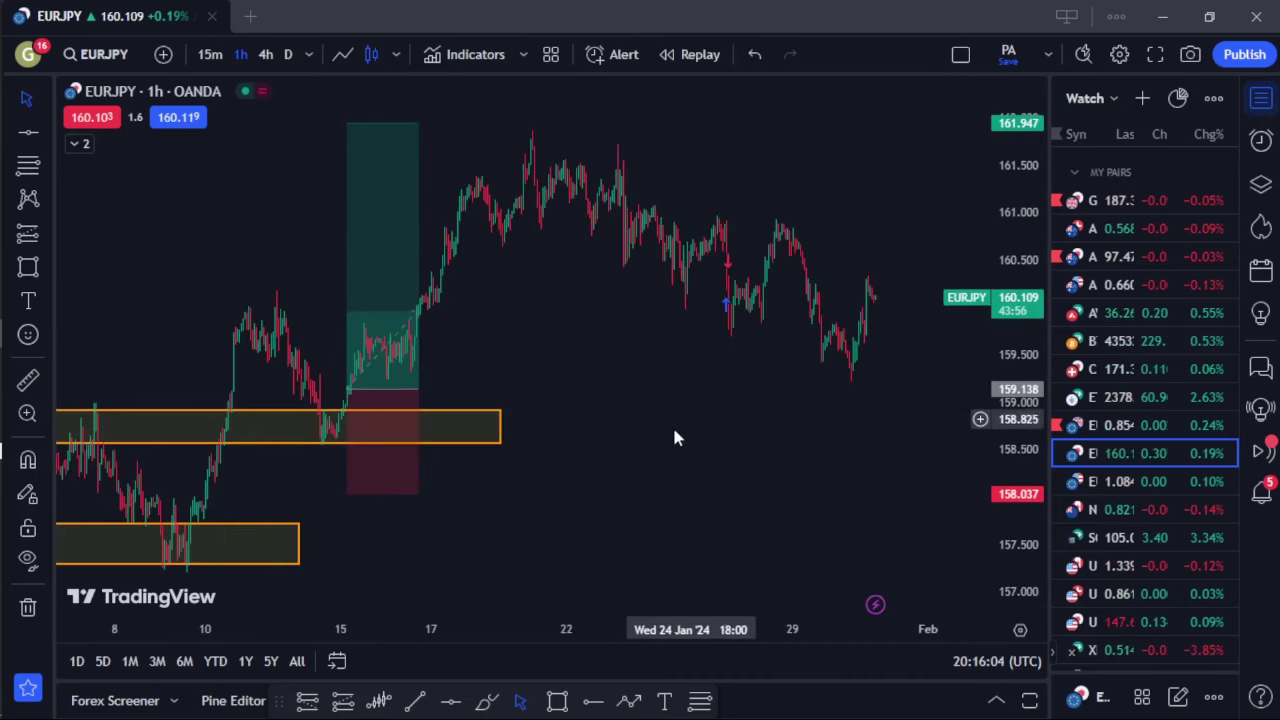
pyautogui.moveTo(674, 430); pyautogui.dragTo(860, 345)
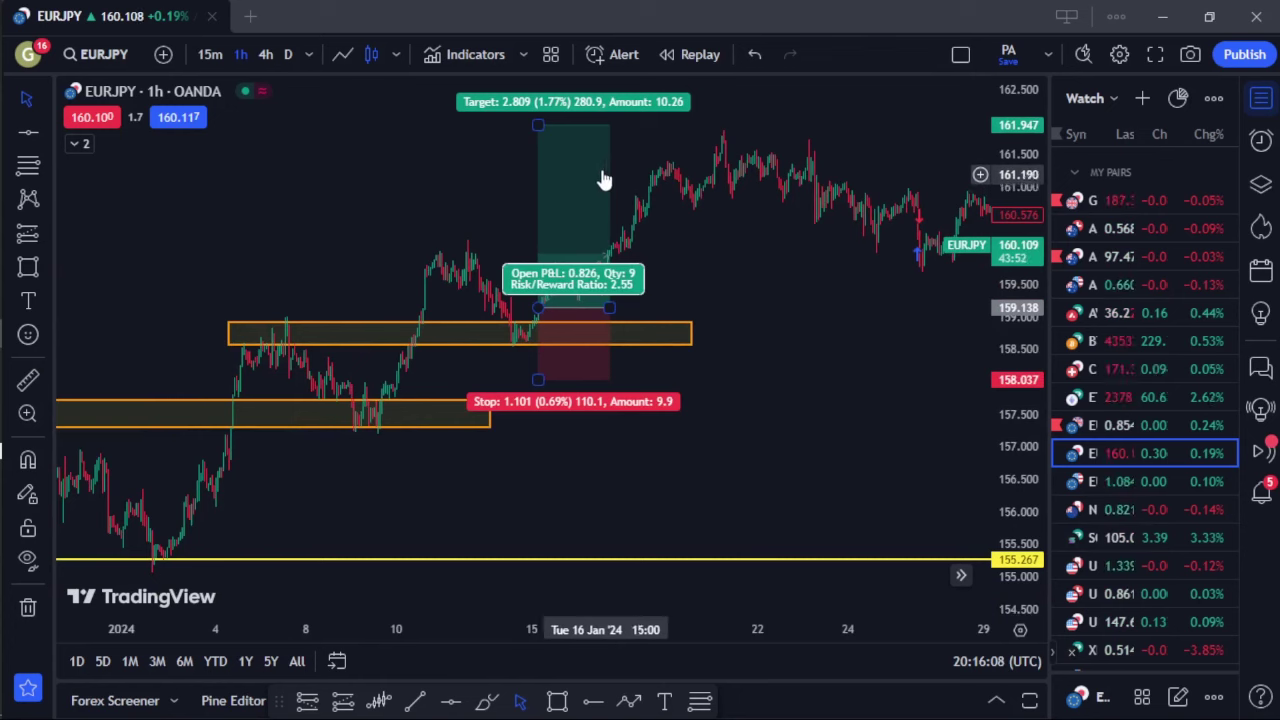
pyautogui.moveTo(613, 310)
pyautogui.mouseDown()
pyautogui.moveTo(700, 306)
pyautogui.moveTo(838, 345)
pyautogui.mouseUp()
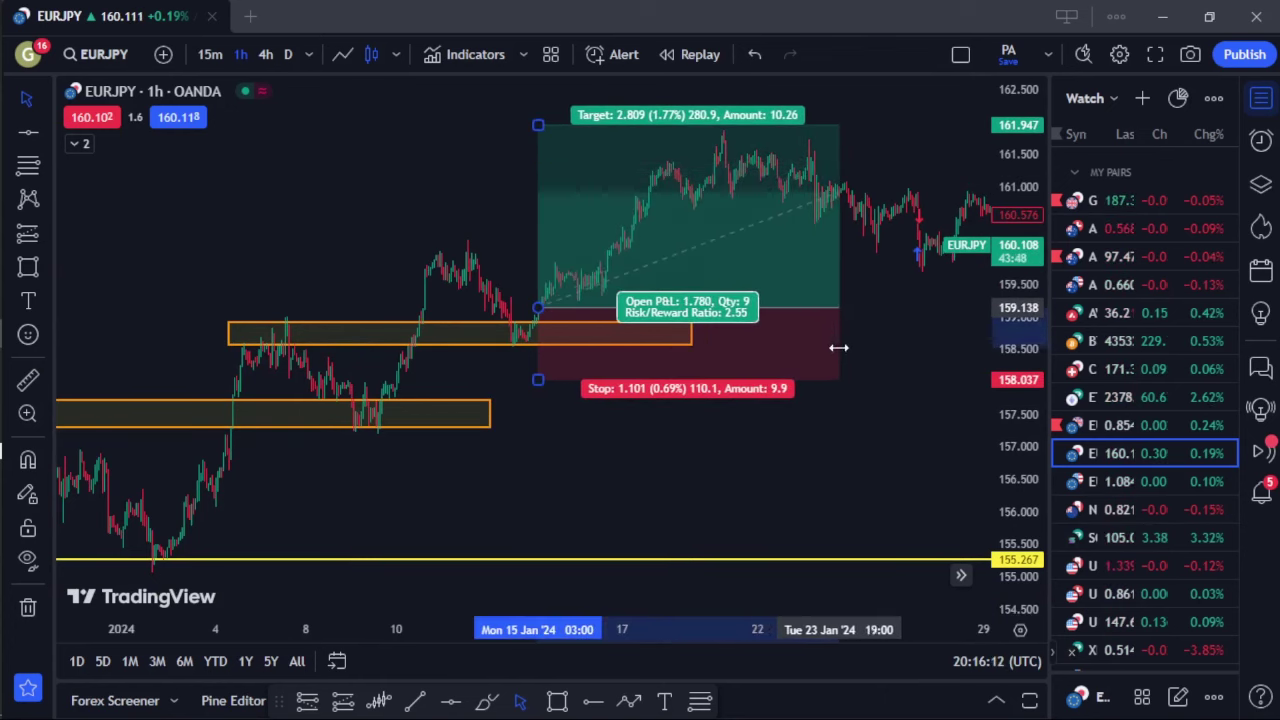
pyautogui.moveTo(538, 126)
pyautogui.mouseDown()
pyautogui.moveTo(546, 143)
pyautogui.moveTo(540, 134)
pyautogui.mouseUp()
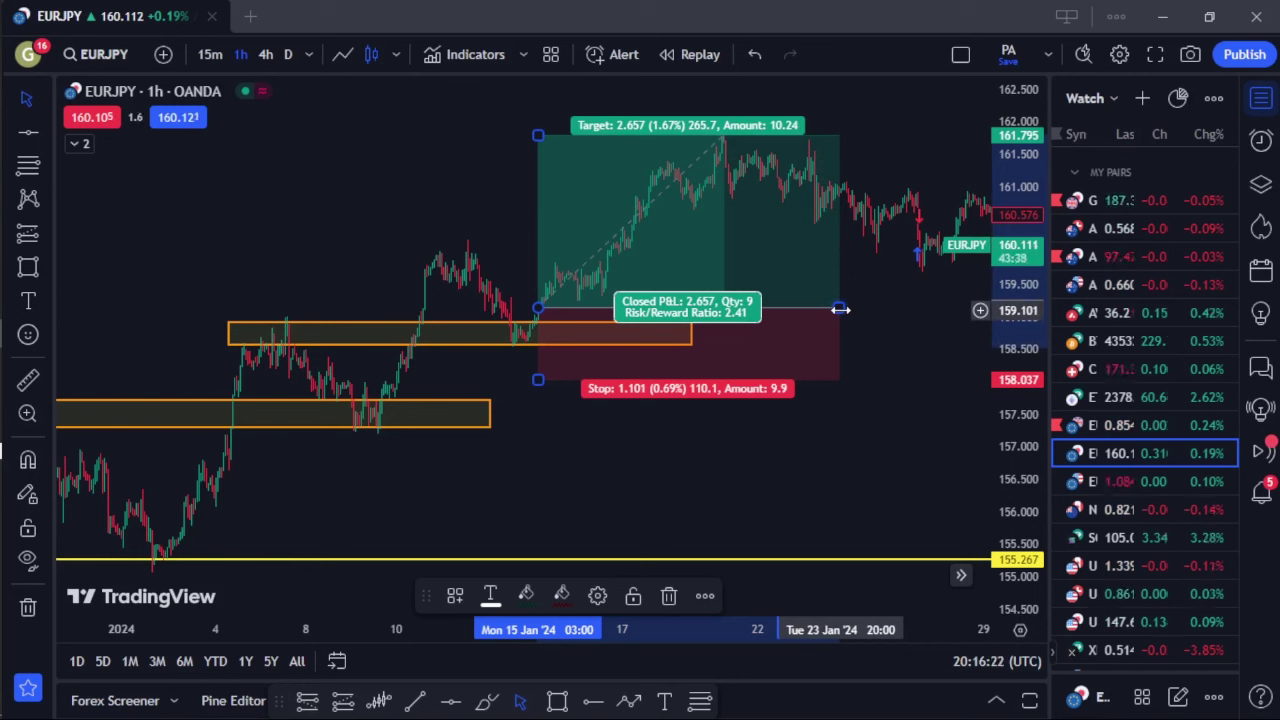
pyautogui.moveTo(840, 309); pyautogui.dragTo(737, 308)
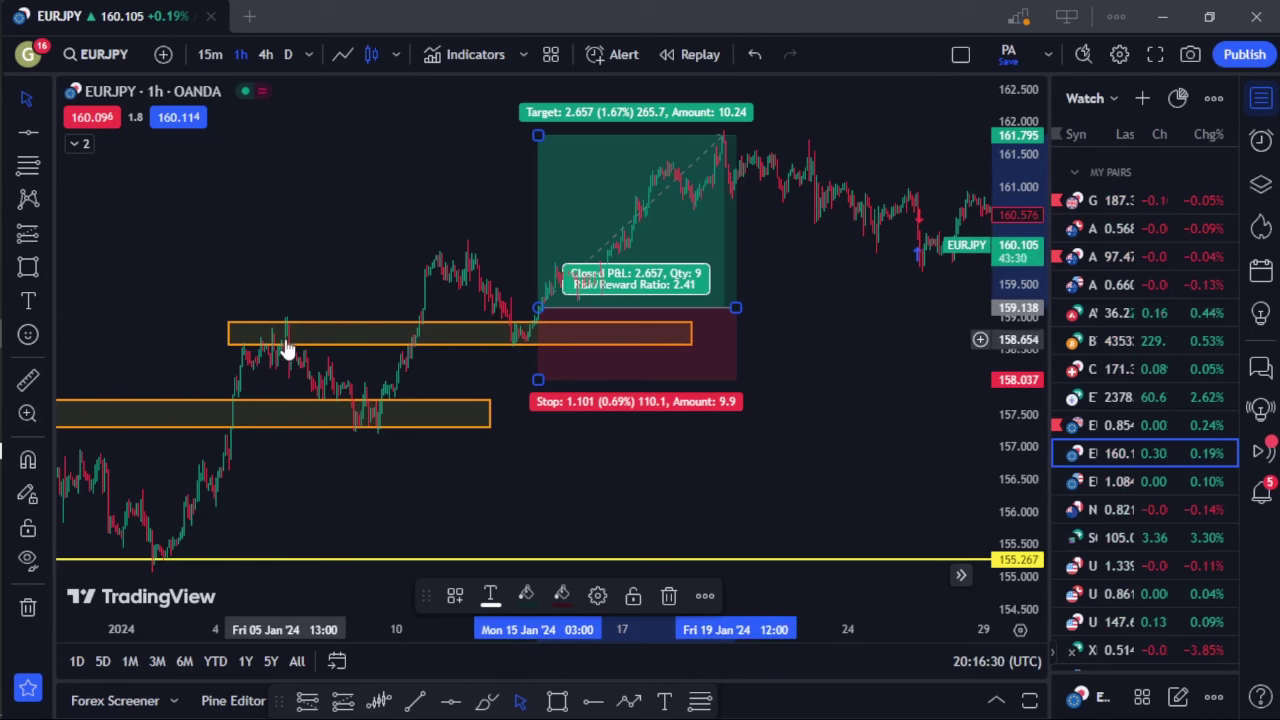
# Delete both remaining orange support zone rectangles
pyautogui.click(423, 343)
pyautogui.keyDown('ctrl'); pyautogui.click(423, 409); pyautogui.keyUp('ctrl')
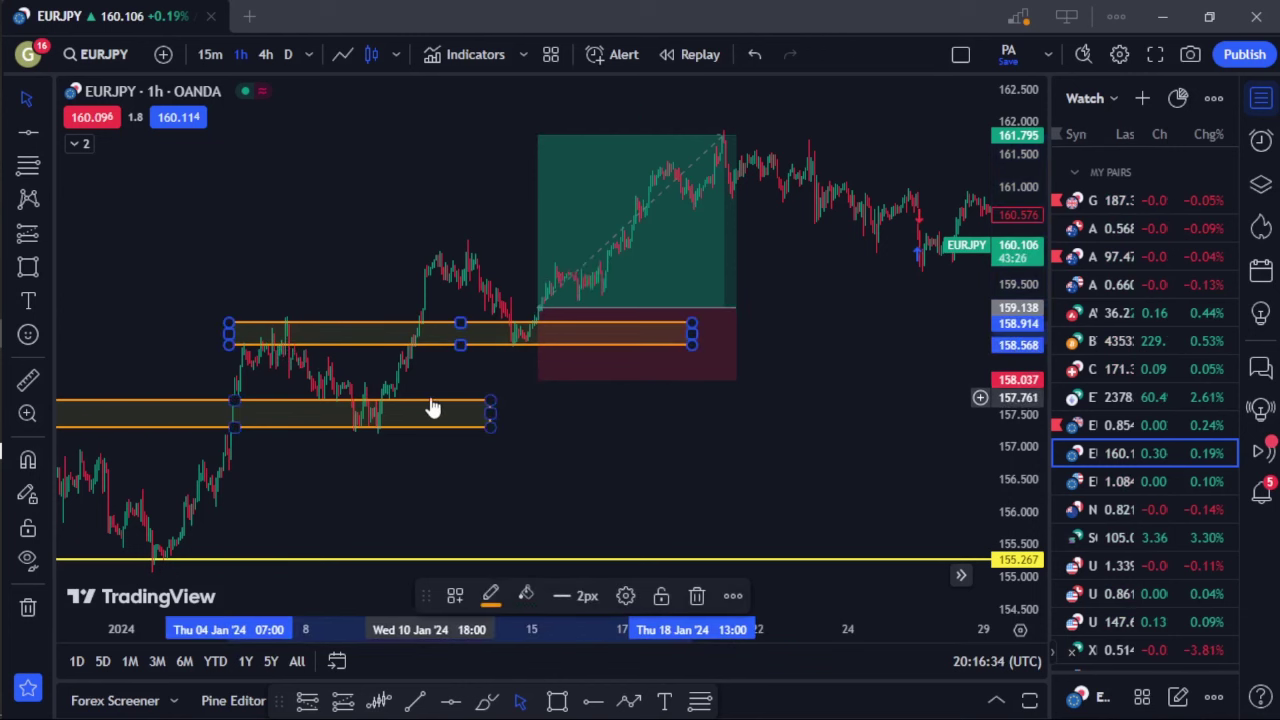
pyautogui.press('Delete')
pyautogui.click(430, 409)
pyautogui.press('Delete')
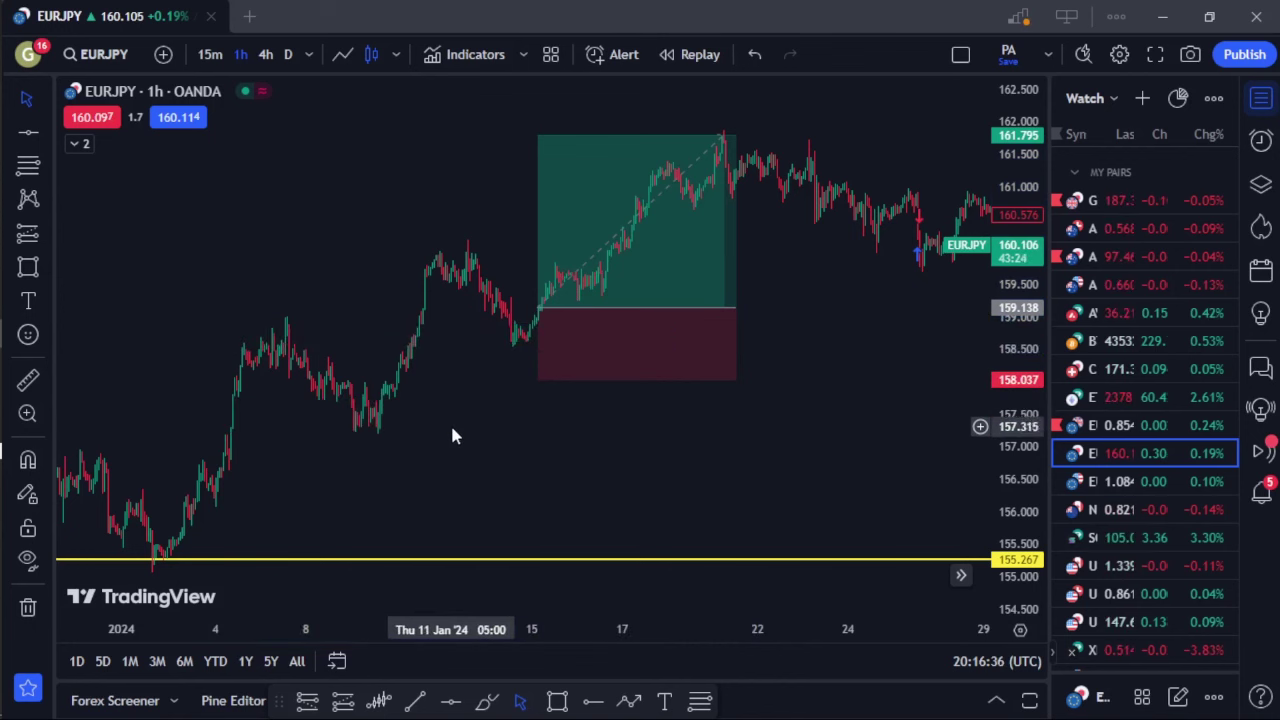
# Draw a Fibonacci retracement from the 9 January low at 157.243 up to the following swing high at 160.167
pyautogui.scroll(-2, 700, 510)
pyautogui.click(700, 703)
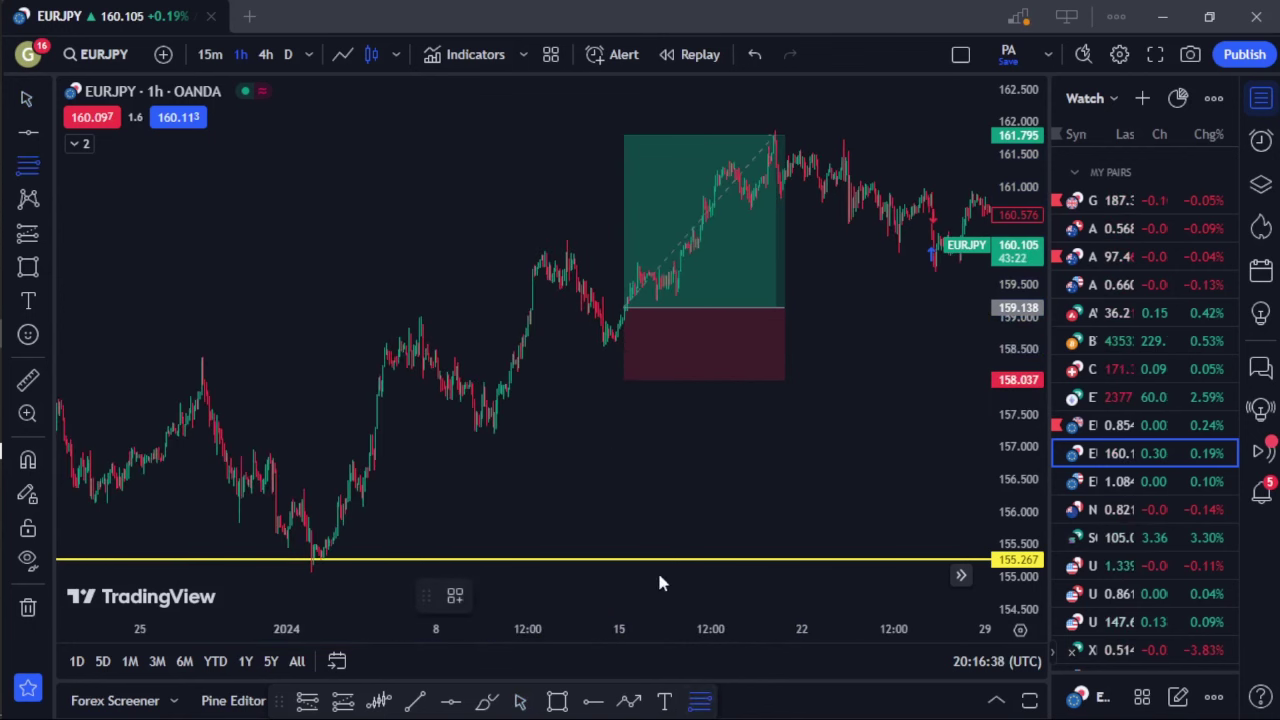
pyautogui.click(500, 428)
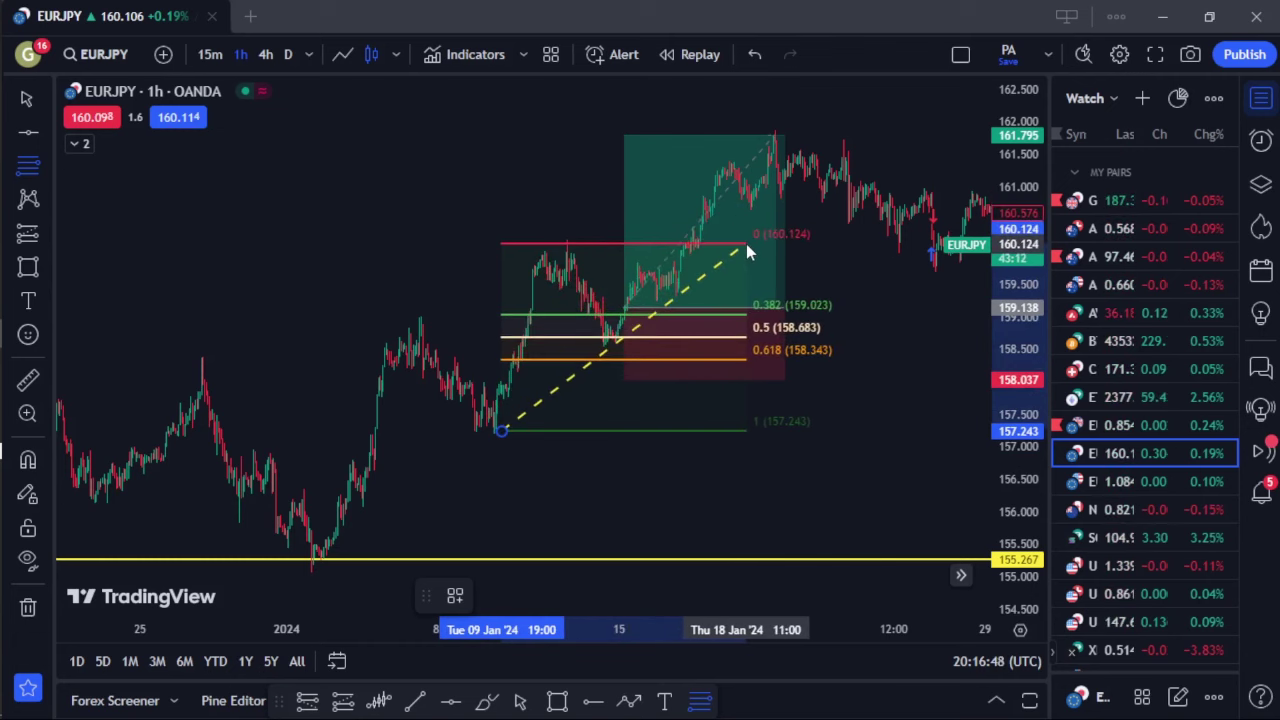
pyautogui.click(746, 241)
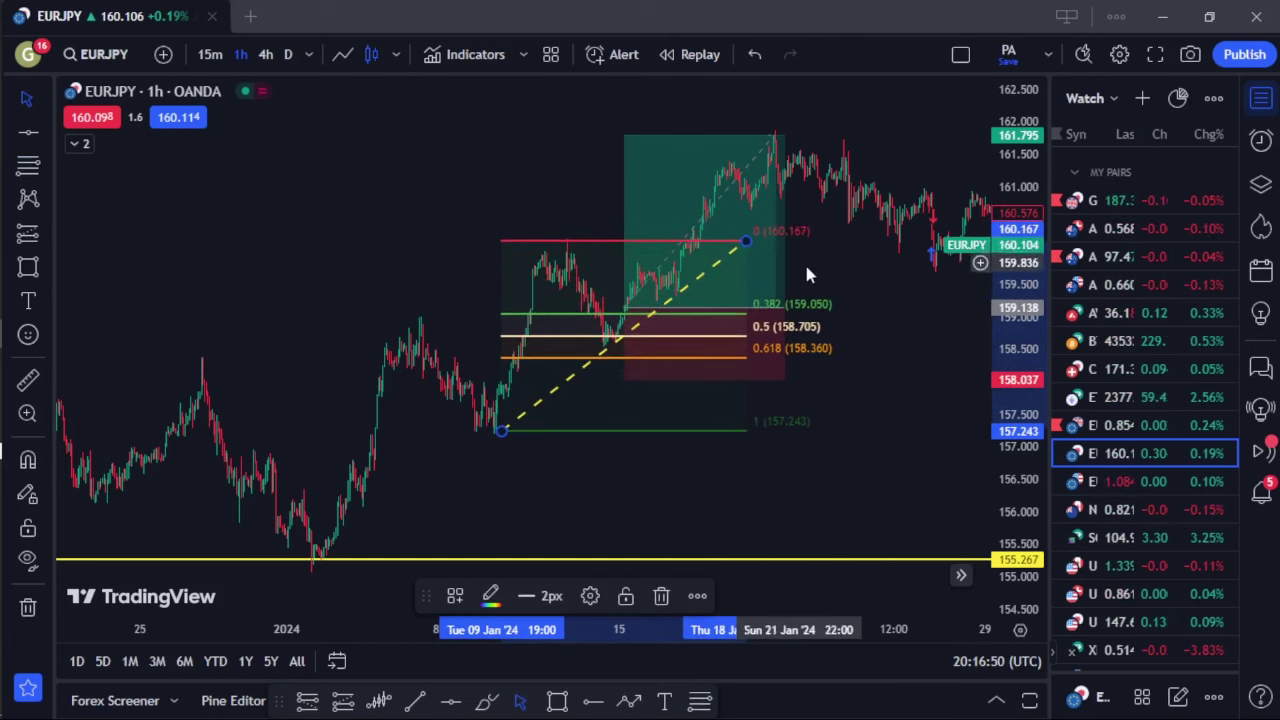
pyautogui.click(869, 281)
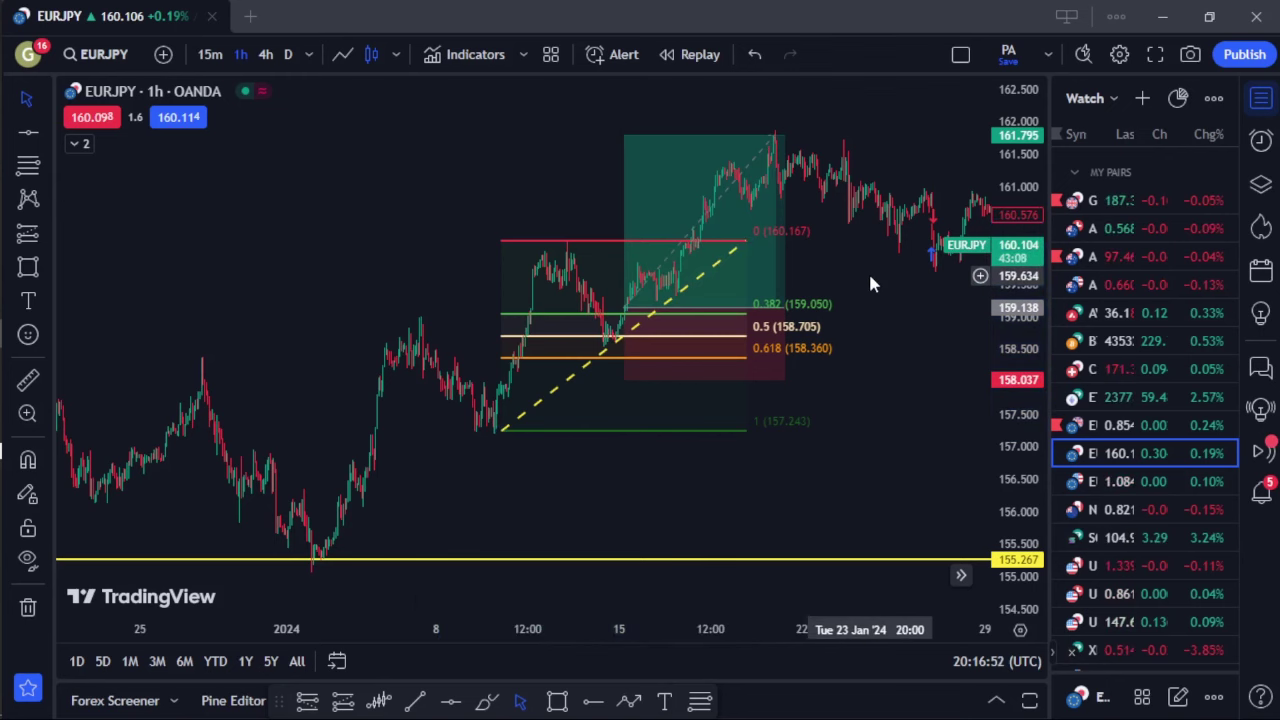
# Delete the Fibonacci retracement and the long position from the chart
pyautogui.scroll(-1, 879, 362)
pyautogui.scroll(1, 877, 370)
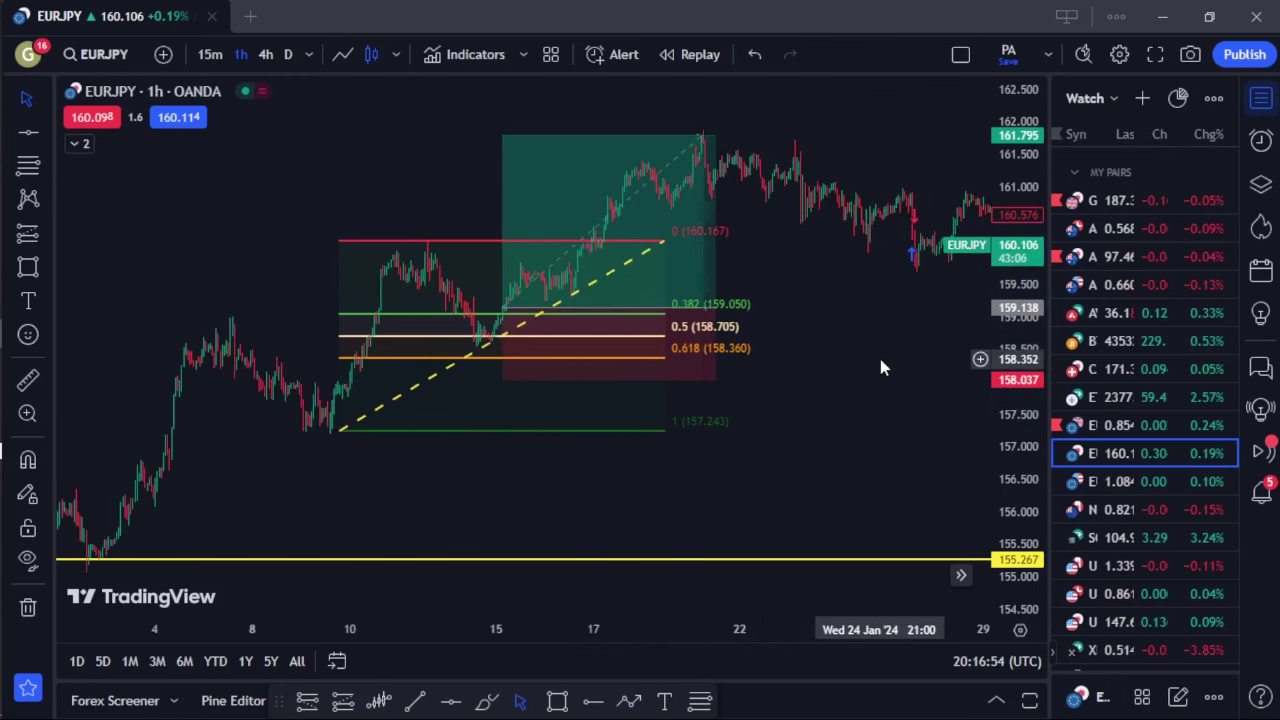
pyautogui.scroll(-1, 870, 362)
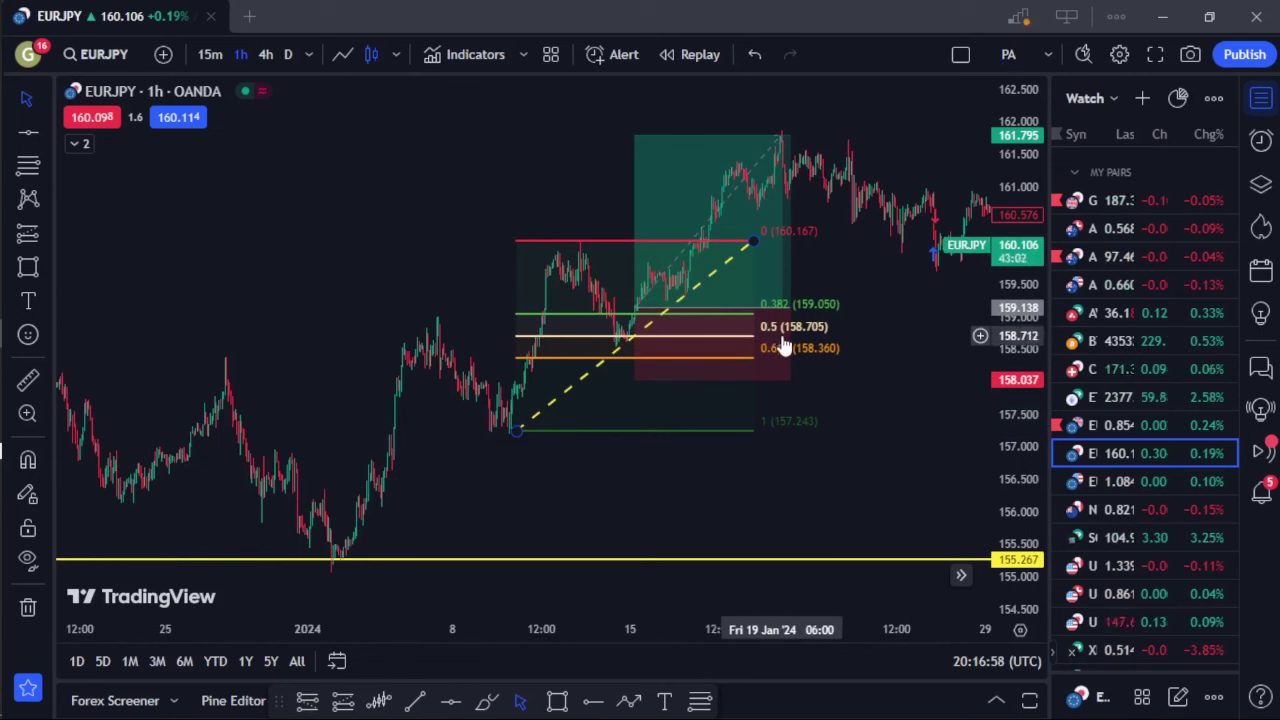
pyautogui.click(740, 350)
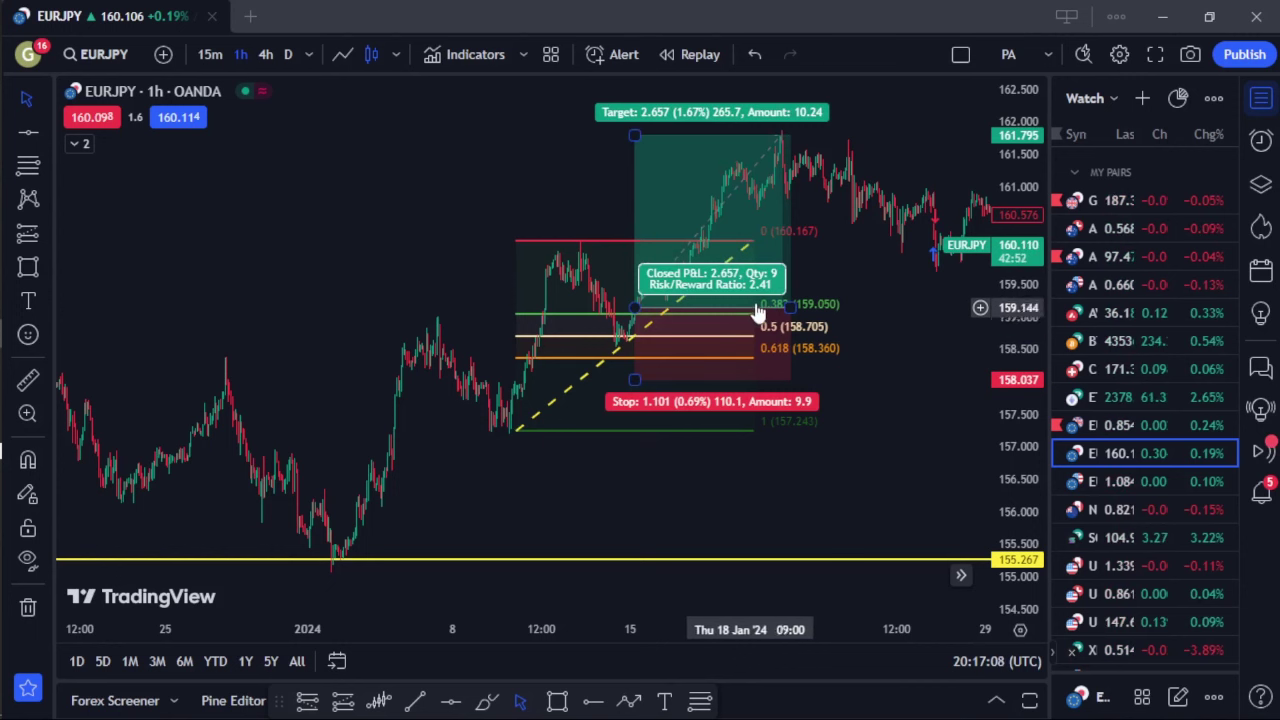
pyautogui.click(874, 284)
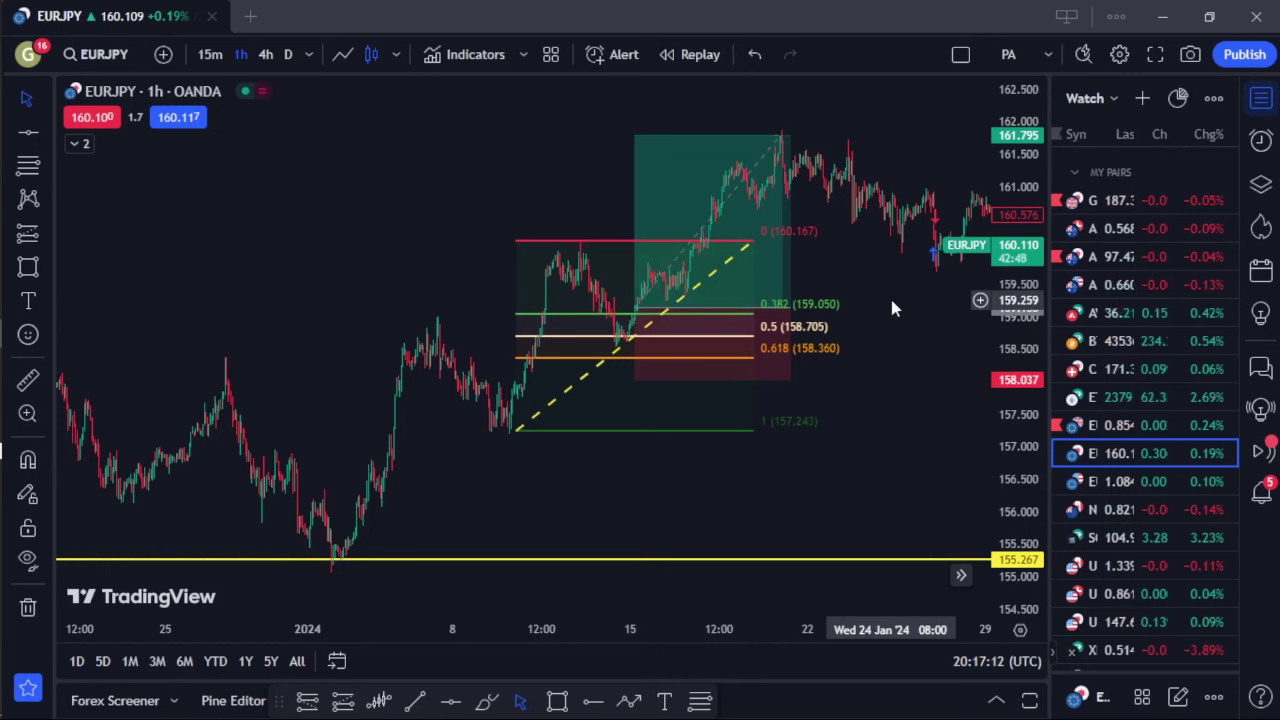
pyautogui.click(610, 430)
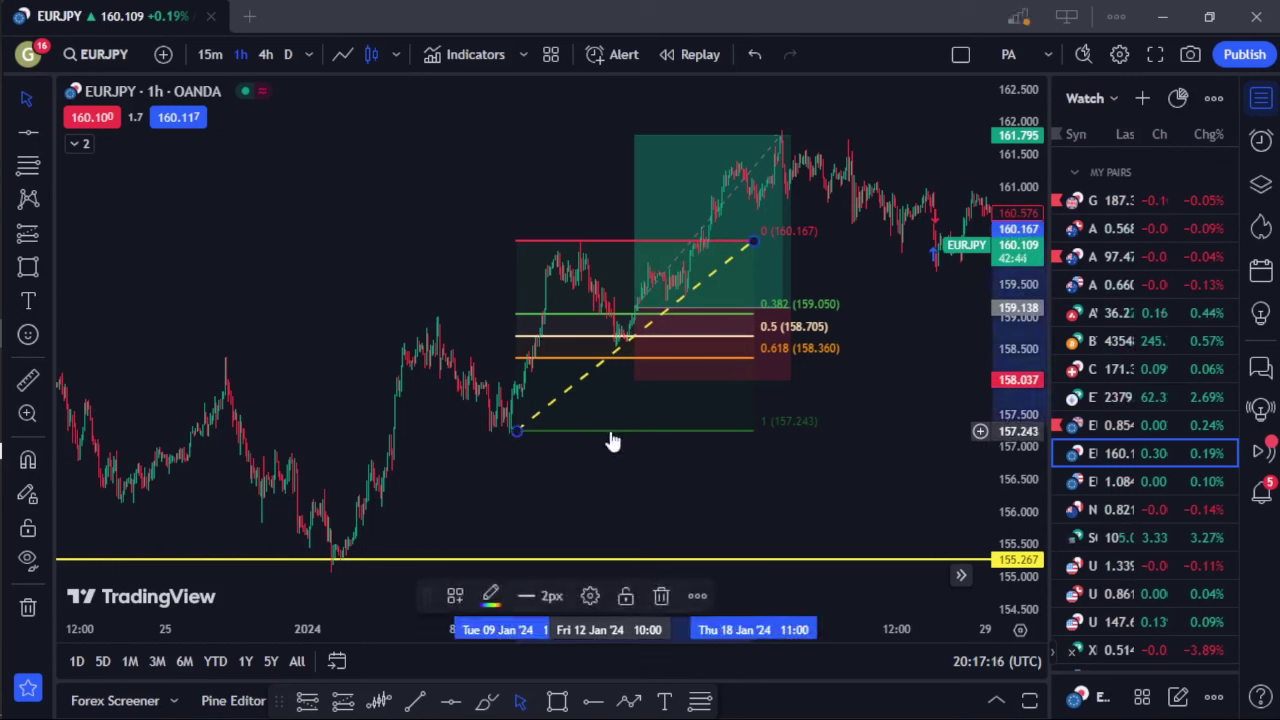
pyautogui.press('Delete')
pyautogui.scroll(-1, 619, 452)
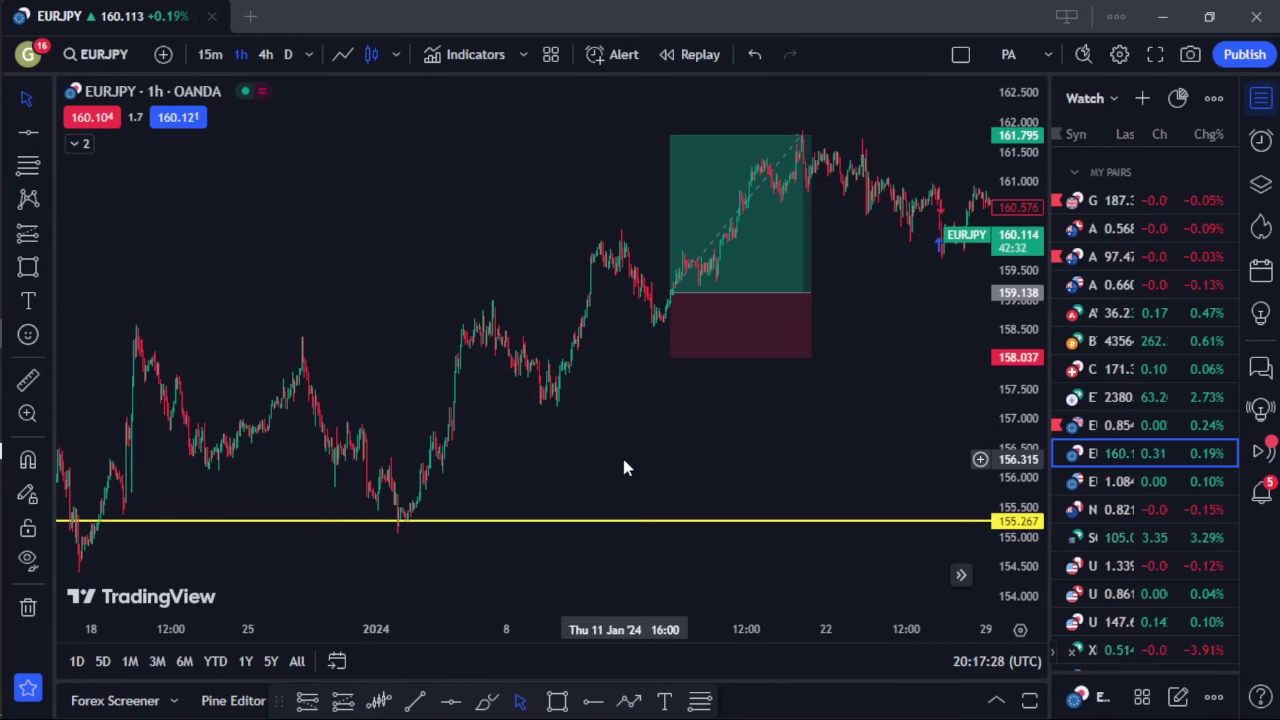
pyautogui.click(711, 266)
pyautogui.press('Delete')
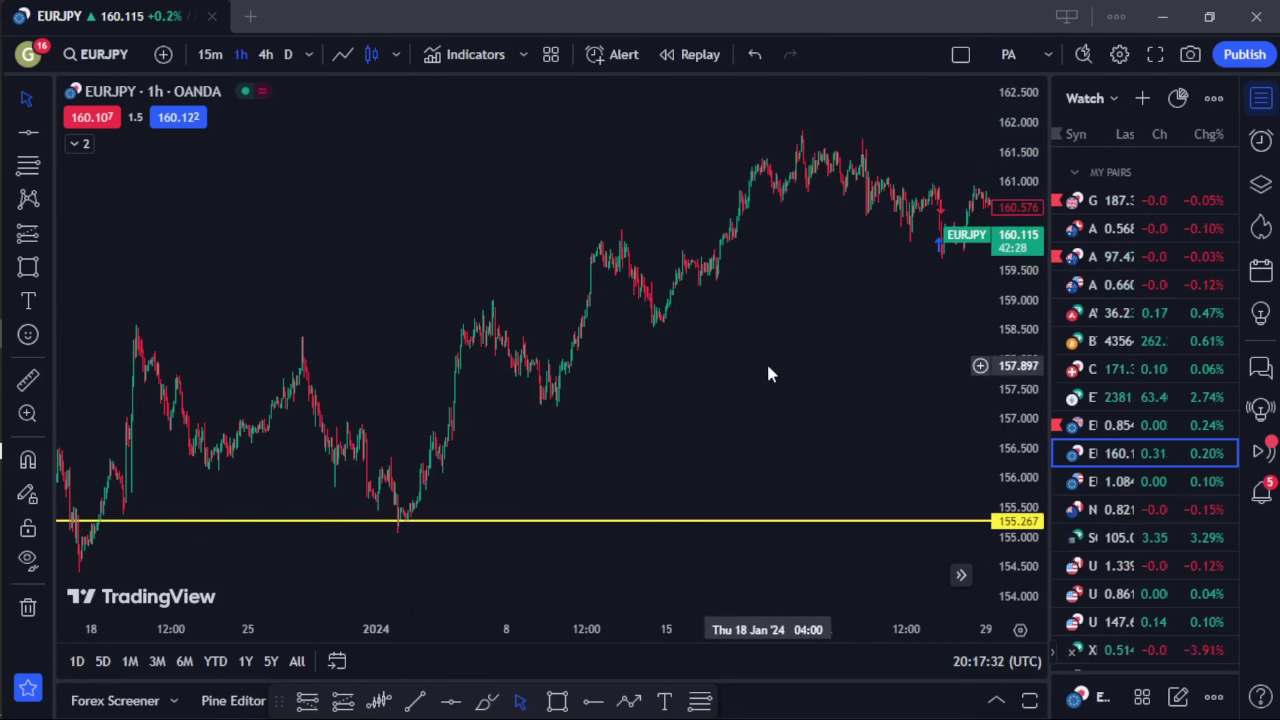
# Draw a rectangle from 160.167 to 159.259, spanning the 10 January swing high to the 31 January pullback
pyautogui.moveTo(766, 369); pyautogui.dragTo(573, 370)
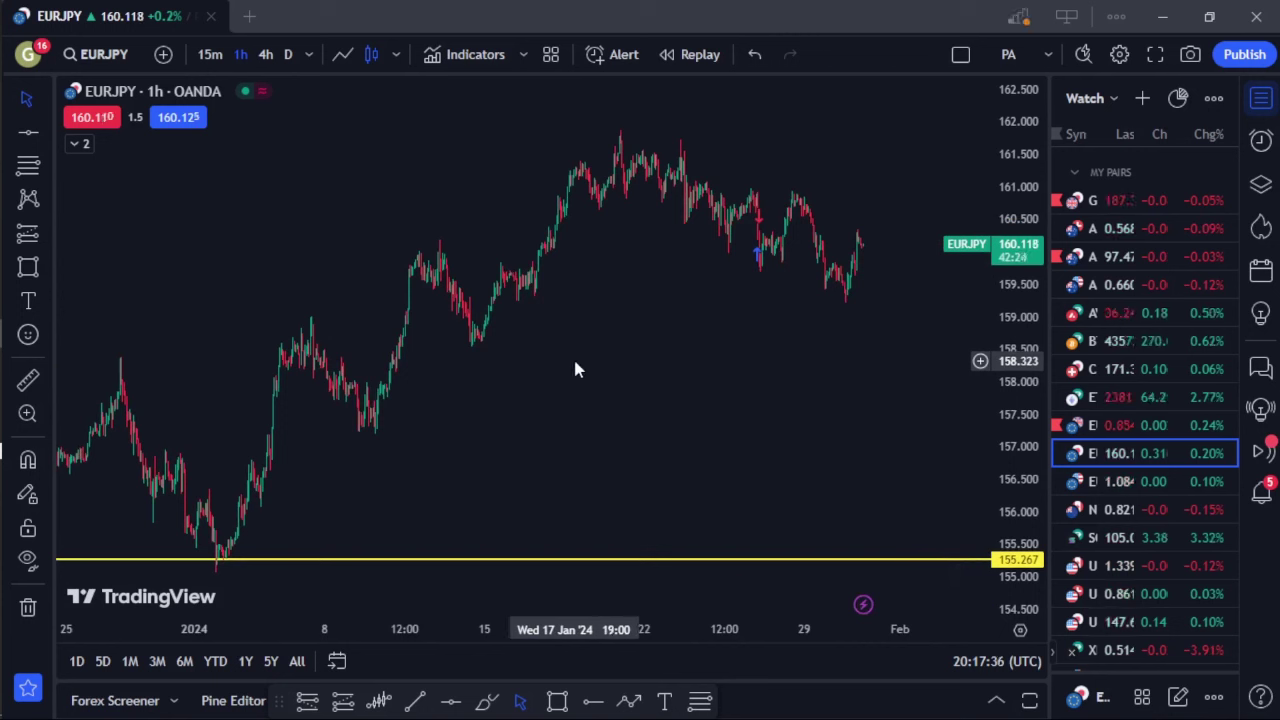
pyautogui.click(550, 704)
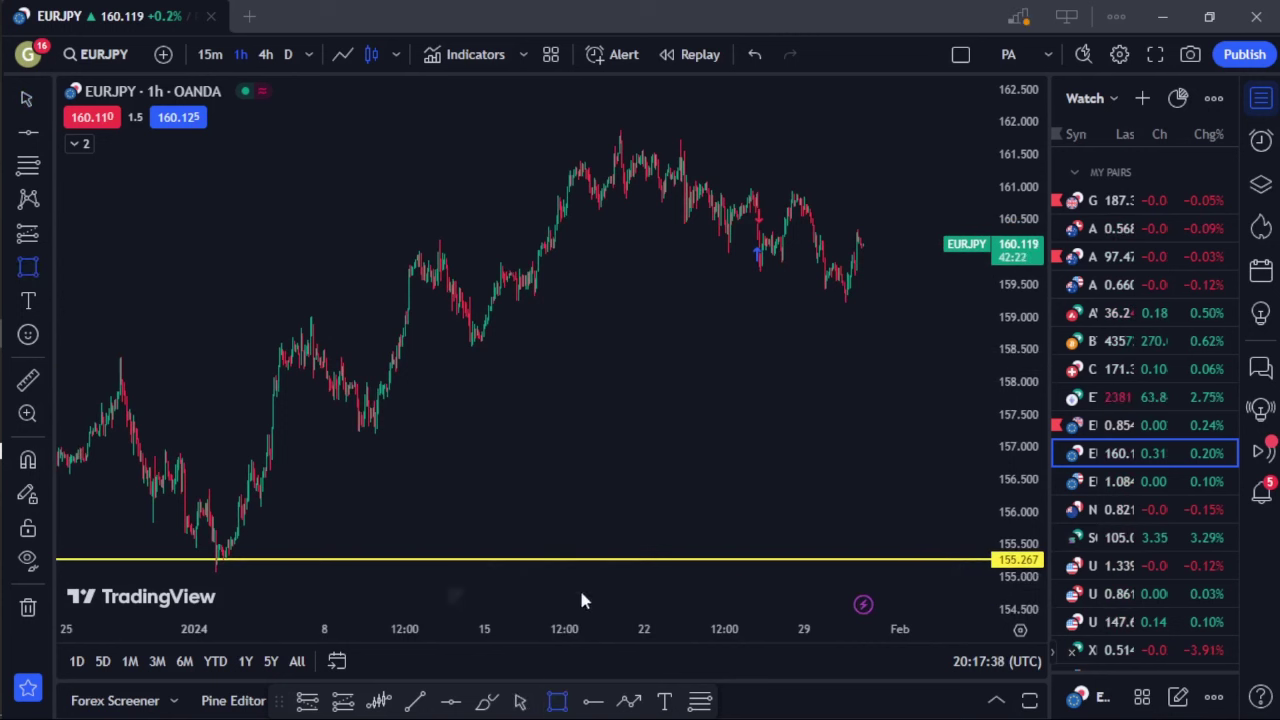
pyautogui.moveTo(417, 242)
pyautogui.mouseDown()
pyautogui.moveTo(849, 284)
pyautogui.moveTo(876, 299)
pyautogui.mouseUp()
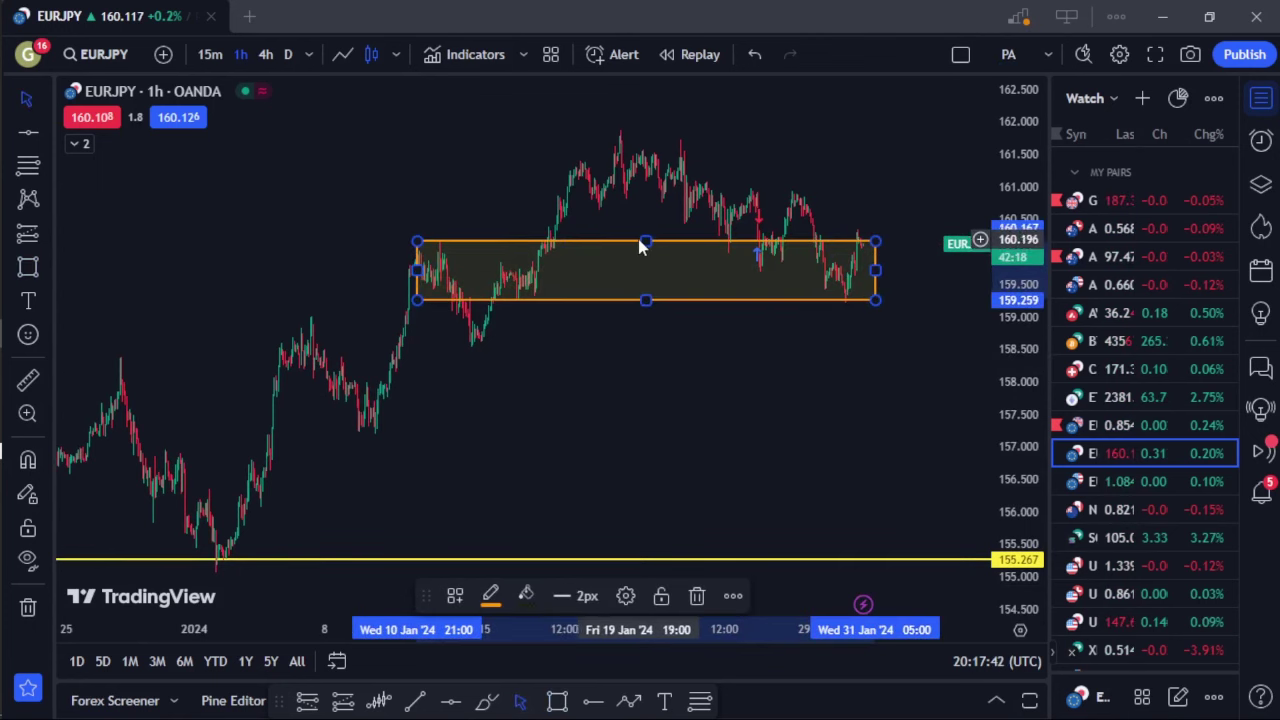
# Narrow the orange rectangle and place it between 159.994 and 159.605 over the 10 January swing high zone
pyautogui.moveTo(643, 248); pyautogui.dragTo(633, 286)
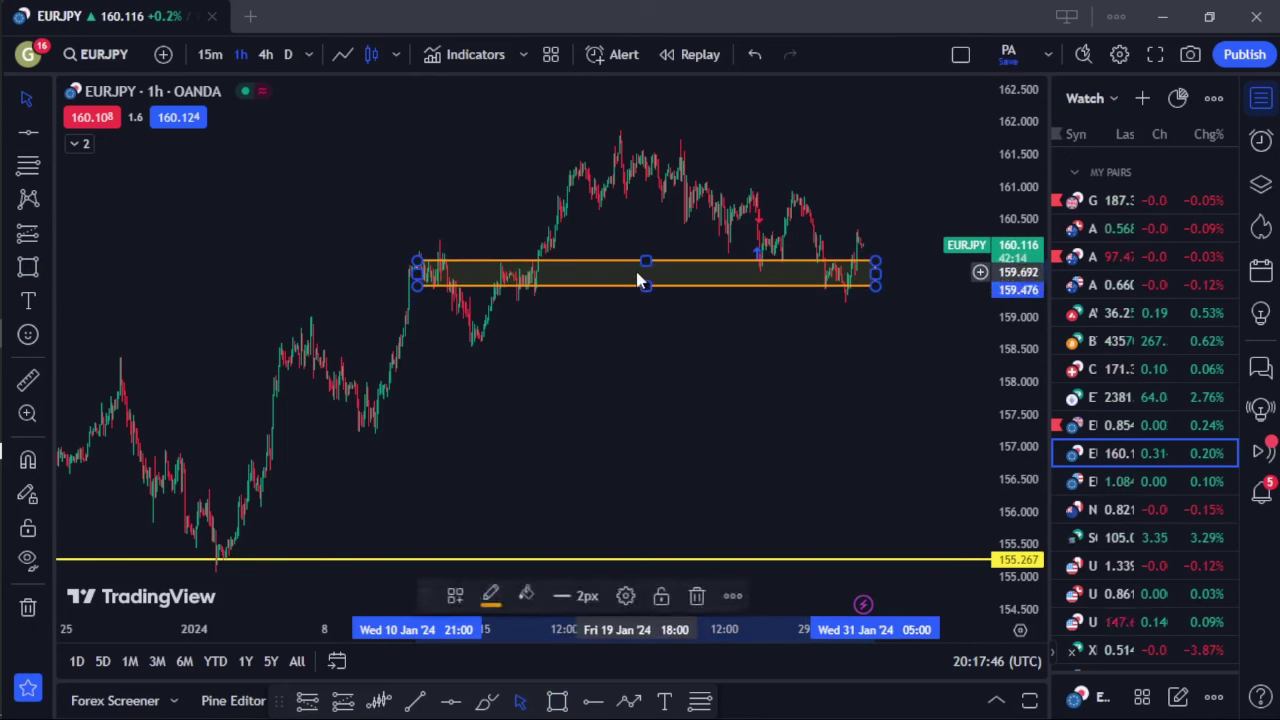
pyautogui.click(637, 272)
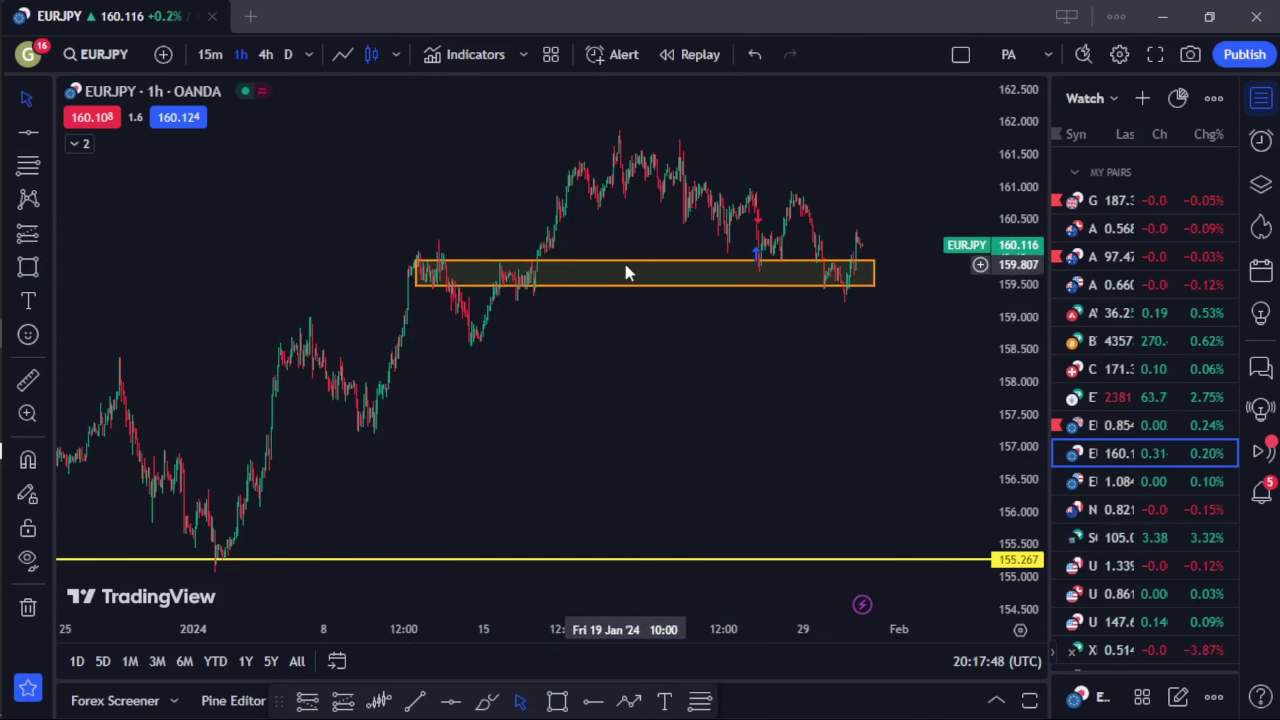
pyautogui.moveTo(626, 262); pyautogui.dragTo(617, 264)
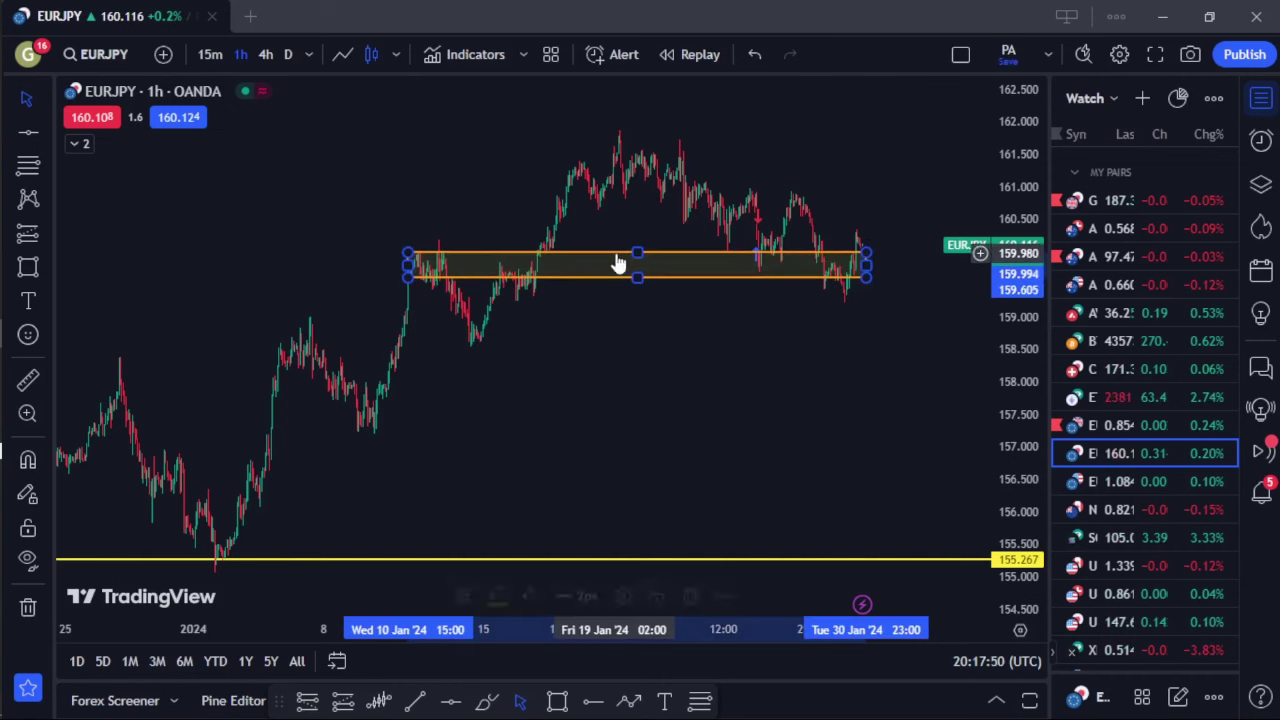
pyautogui.click(669, 337)
# Draw two falling trend lines: one above the swing highs from 161.939 to 160.023, one below the swing lows from 160.743 to 158.712
pyautogui.moveTo(674, 349); pyautogui.dragTo(553, 345)
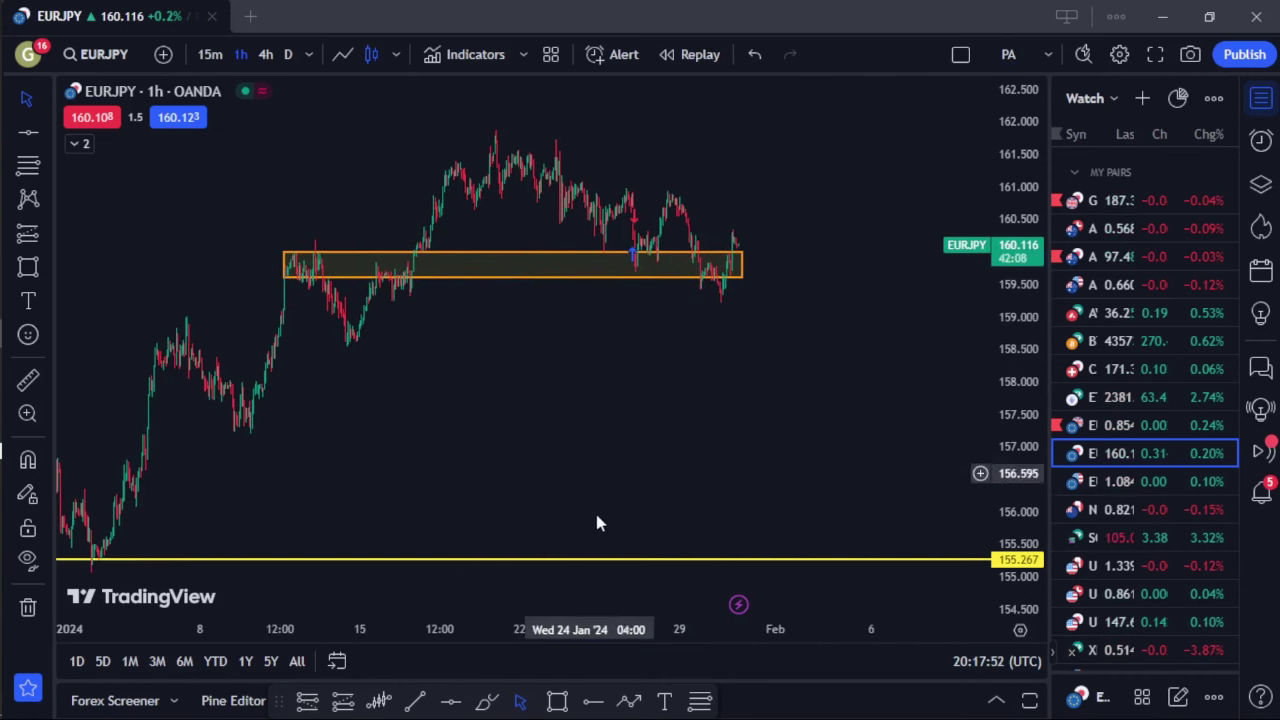
pyautogui.click(415, 700)
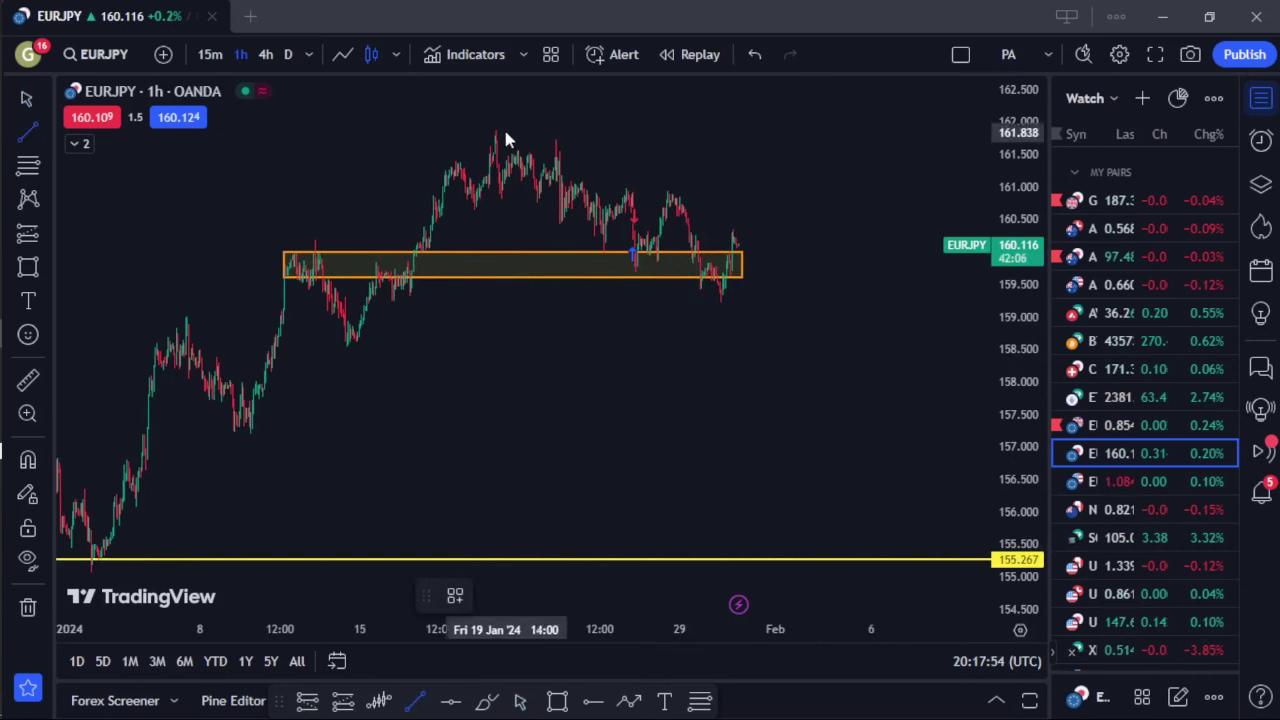
pyautogui.click(490, 127)
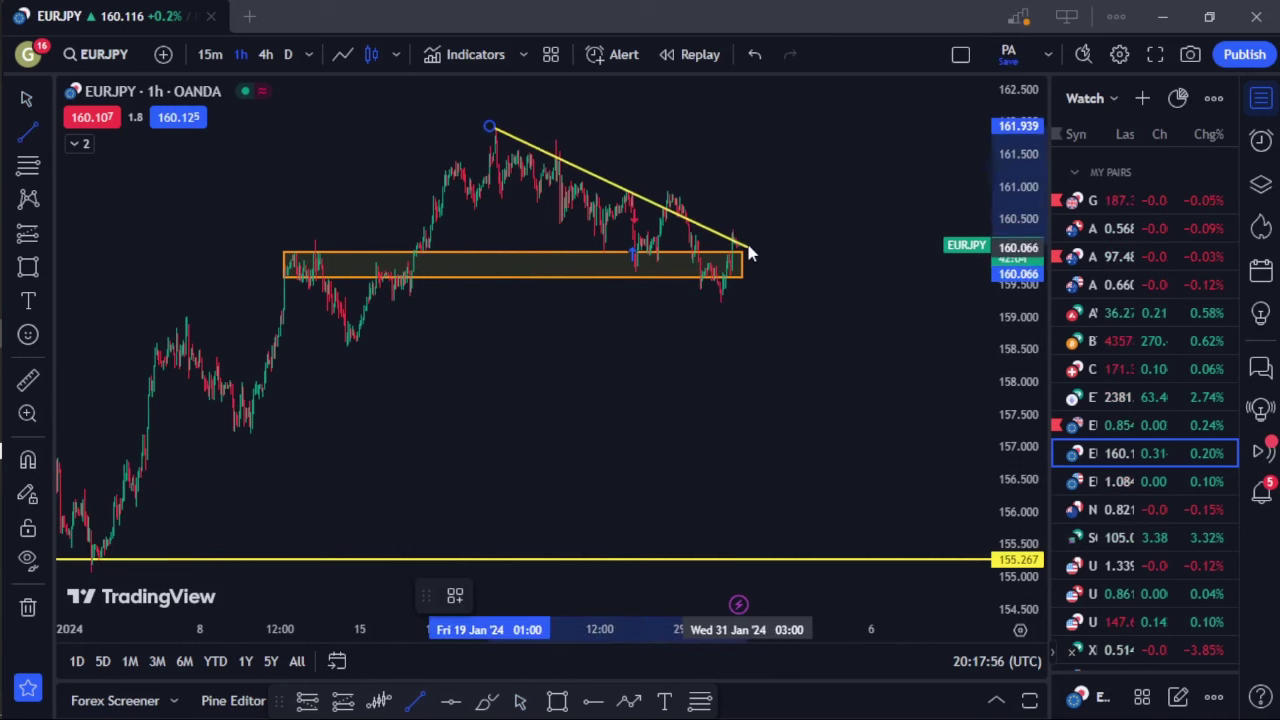
pyautogui.click(851, 249)
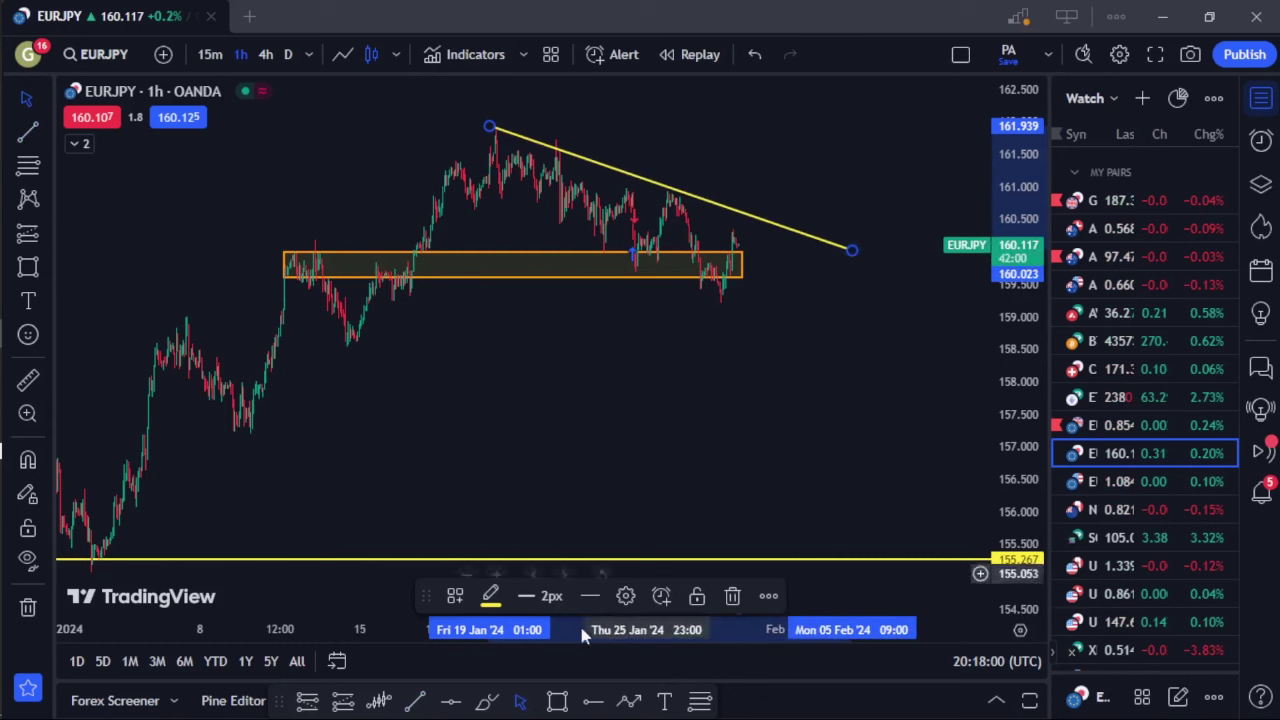
pyautogui.click(416, 697)
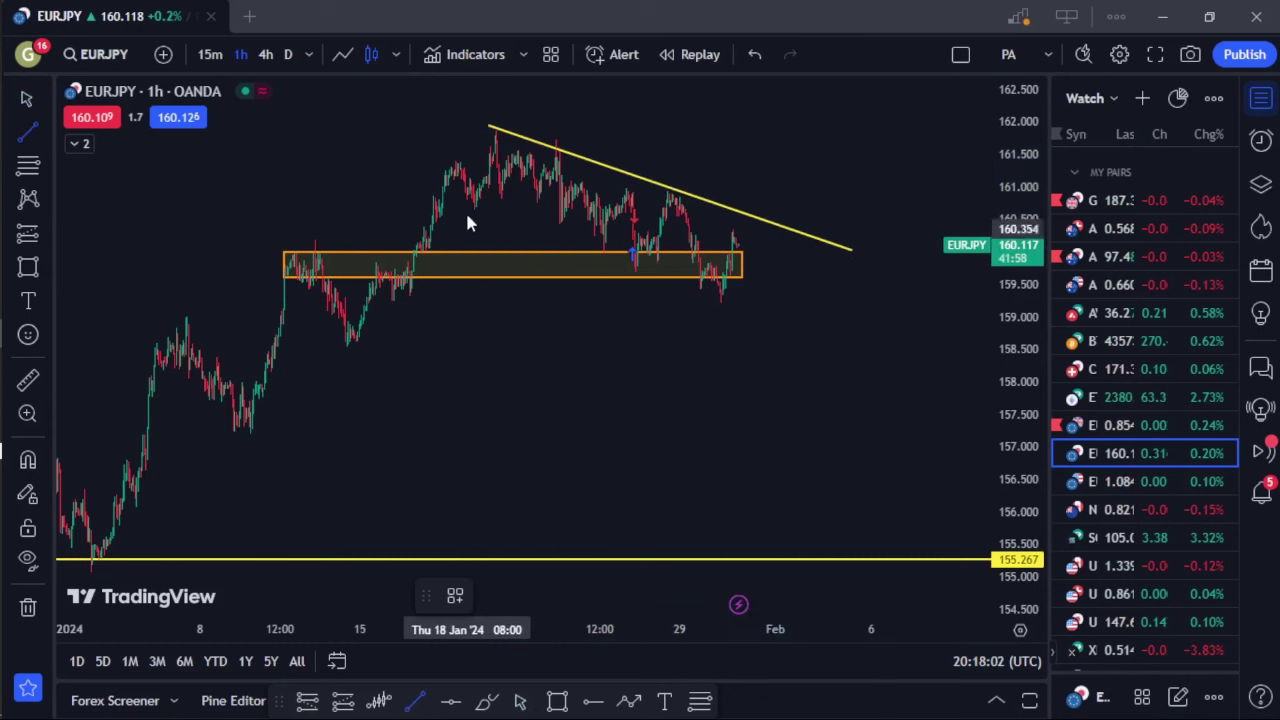
pyautogui.click(466, 204)
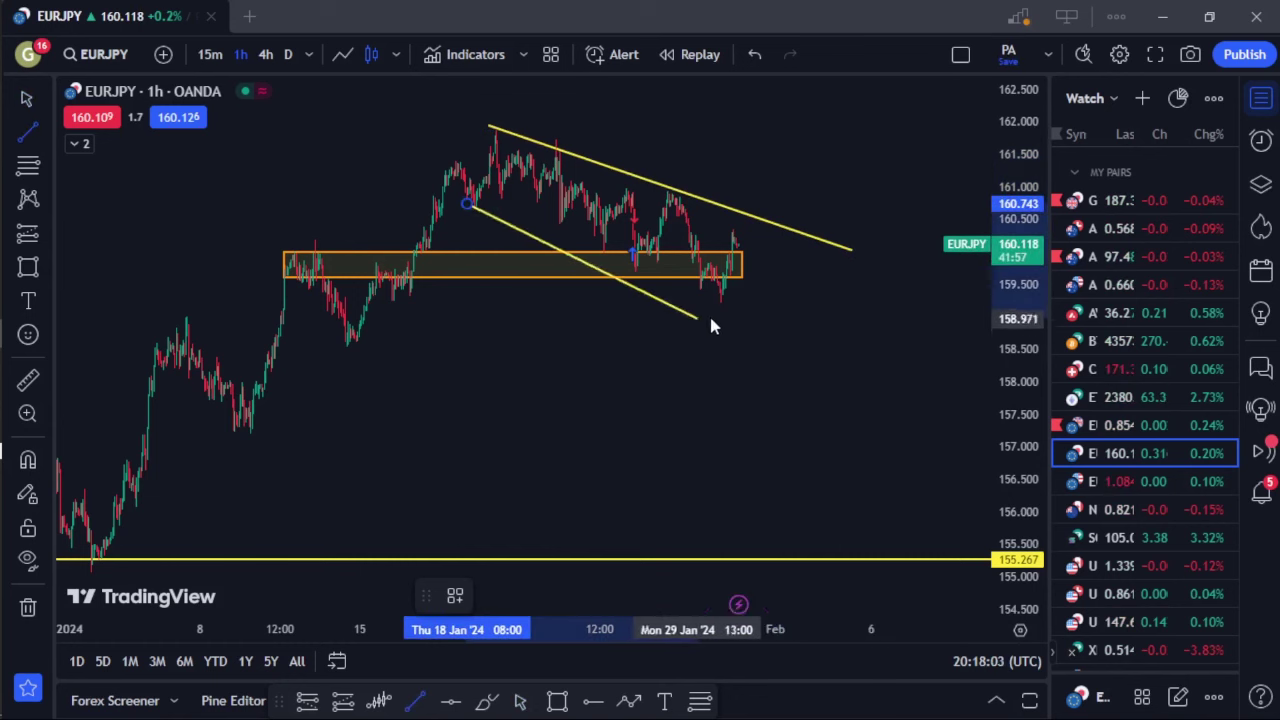
pyautogui.click(798, 336)
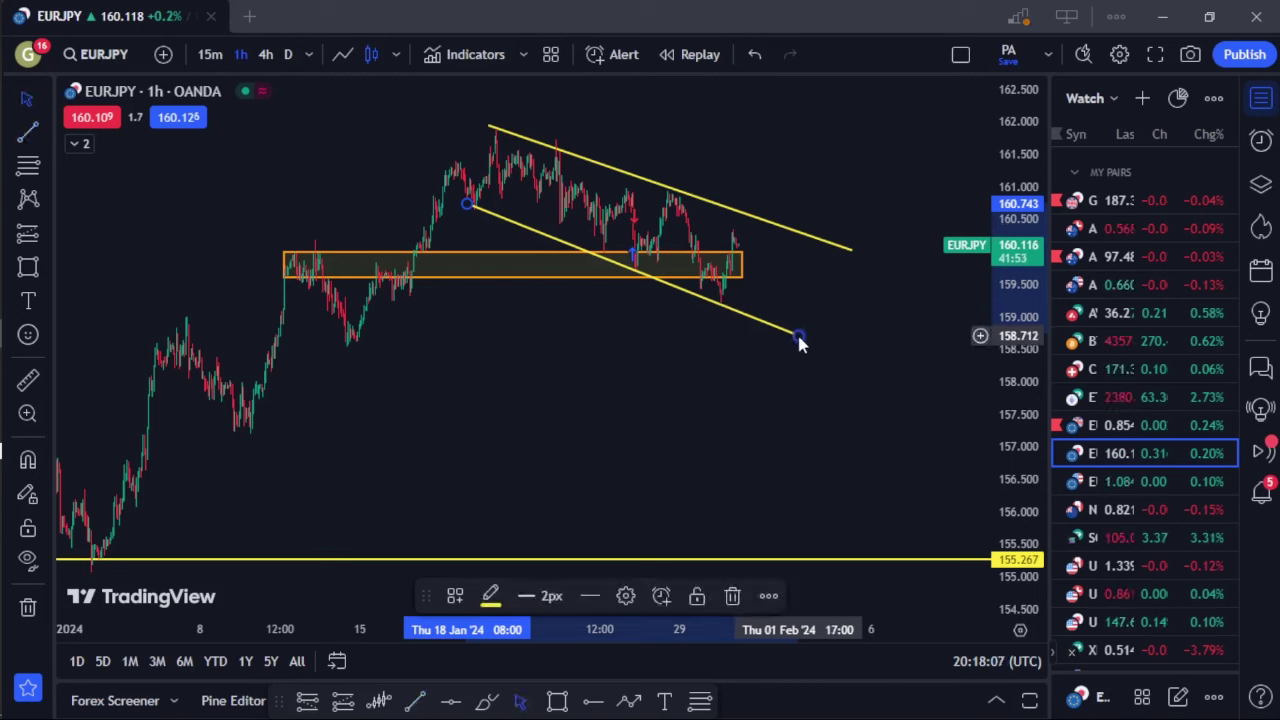
pyautogui.rightClick(708, 398)
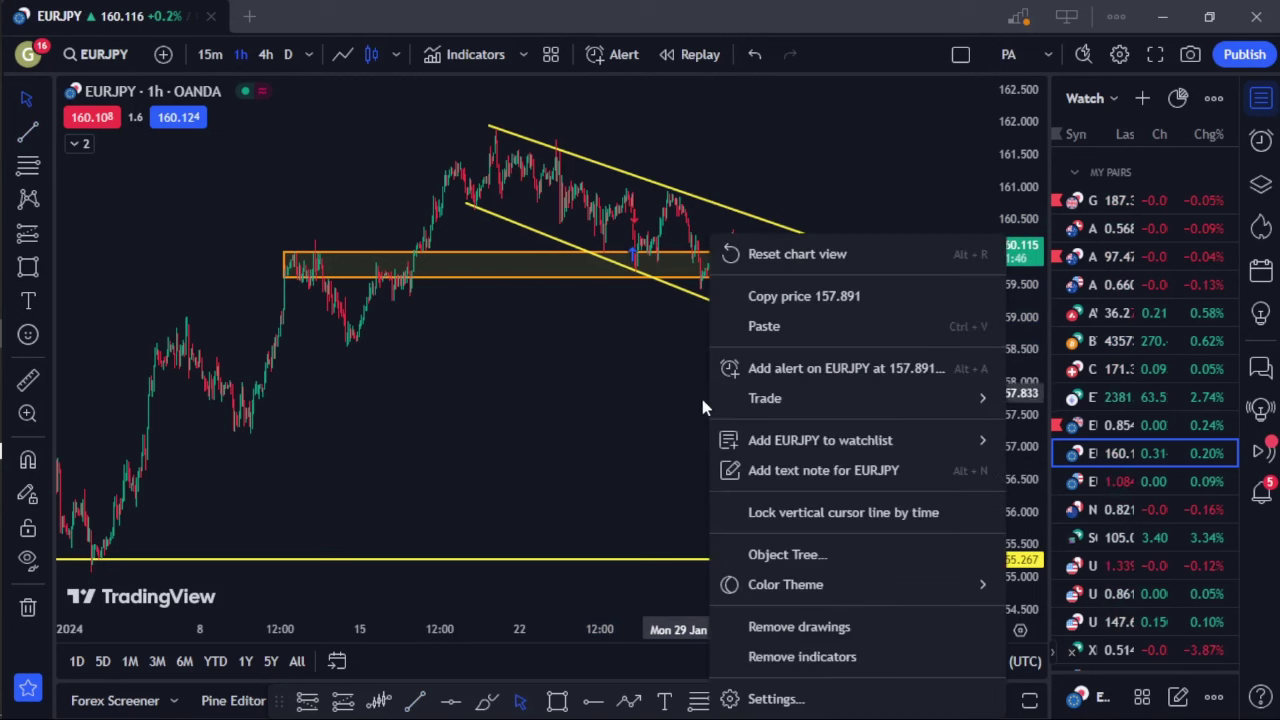
pyautogui.click(675, 286)
pyautogui.click(710, 270)
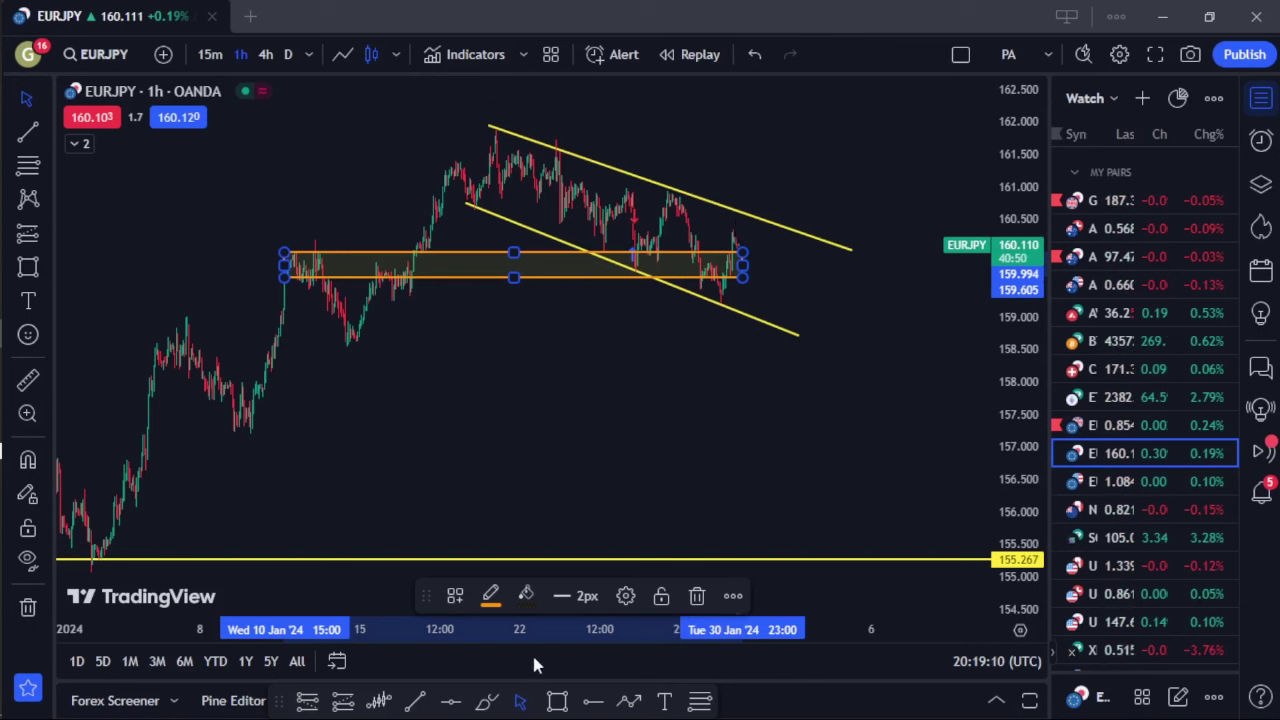
# Trace a zigzag path along the swings inside the falling channel, projecting a rise to the upper trend line and a drop below the channel
pyautogui.click(628, 700)
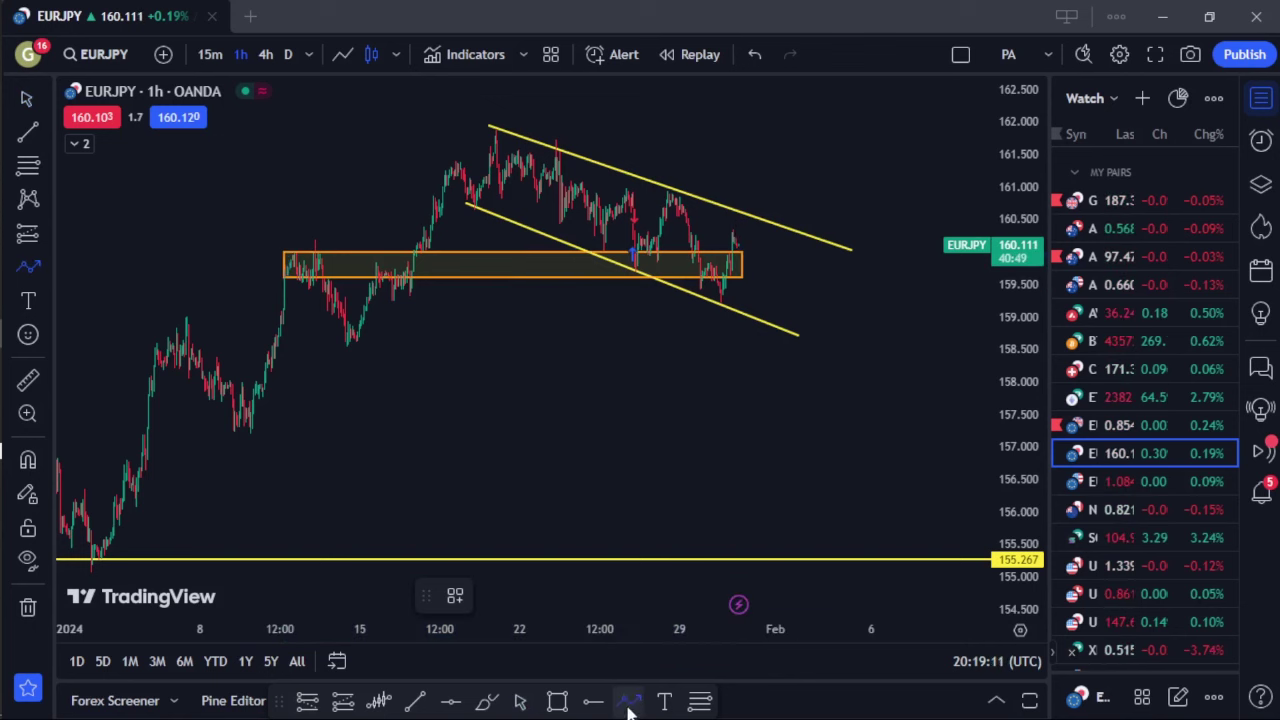
pyautogui.click(483, 200)
pyautogui.click(492, 128)
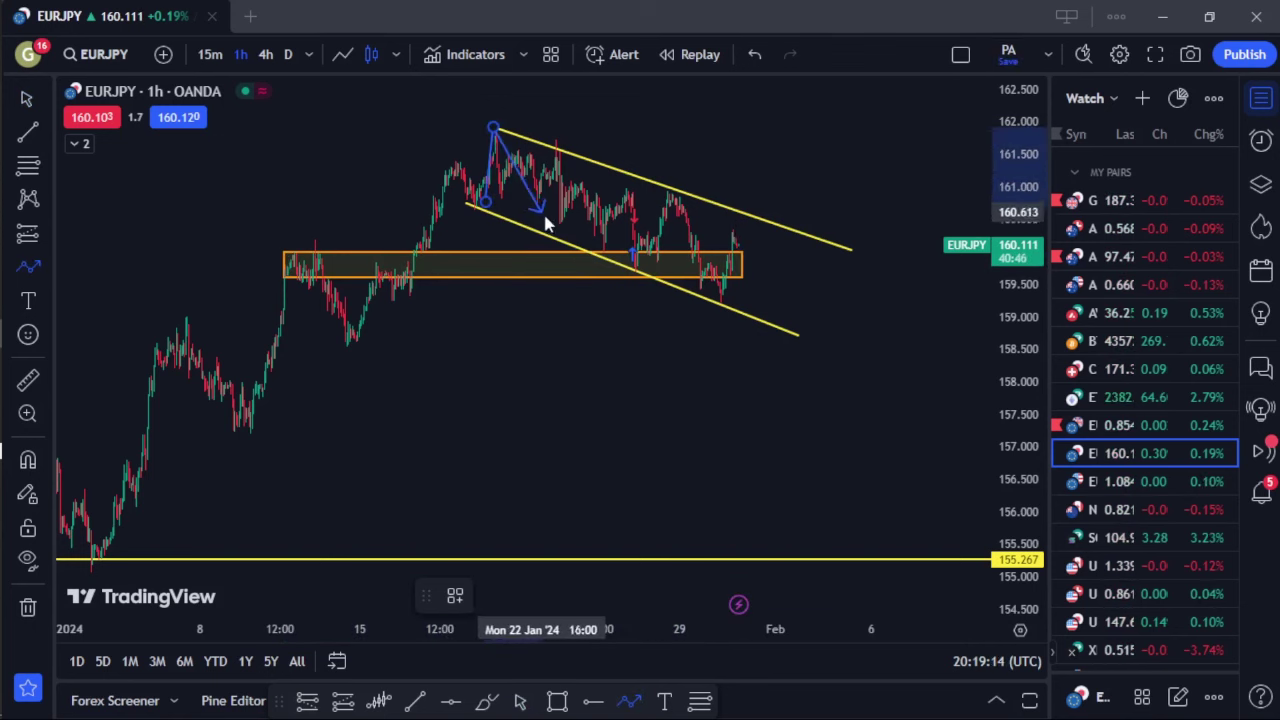
pyautogui.click(502, 188)
pyautogui.click(550, 138)
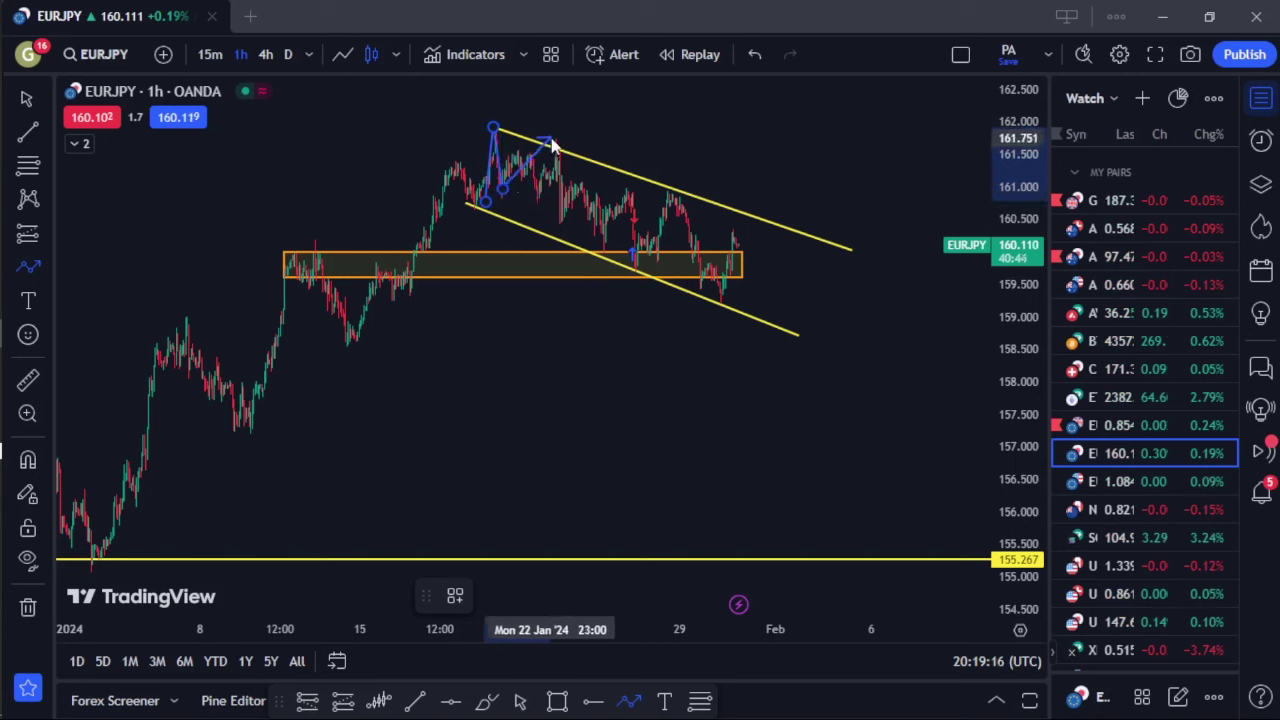
pyautogui.click(558, 216)
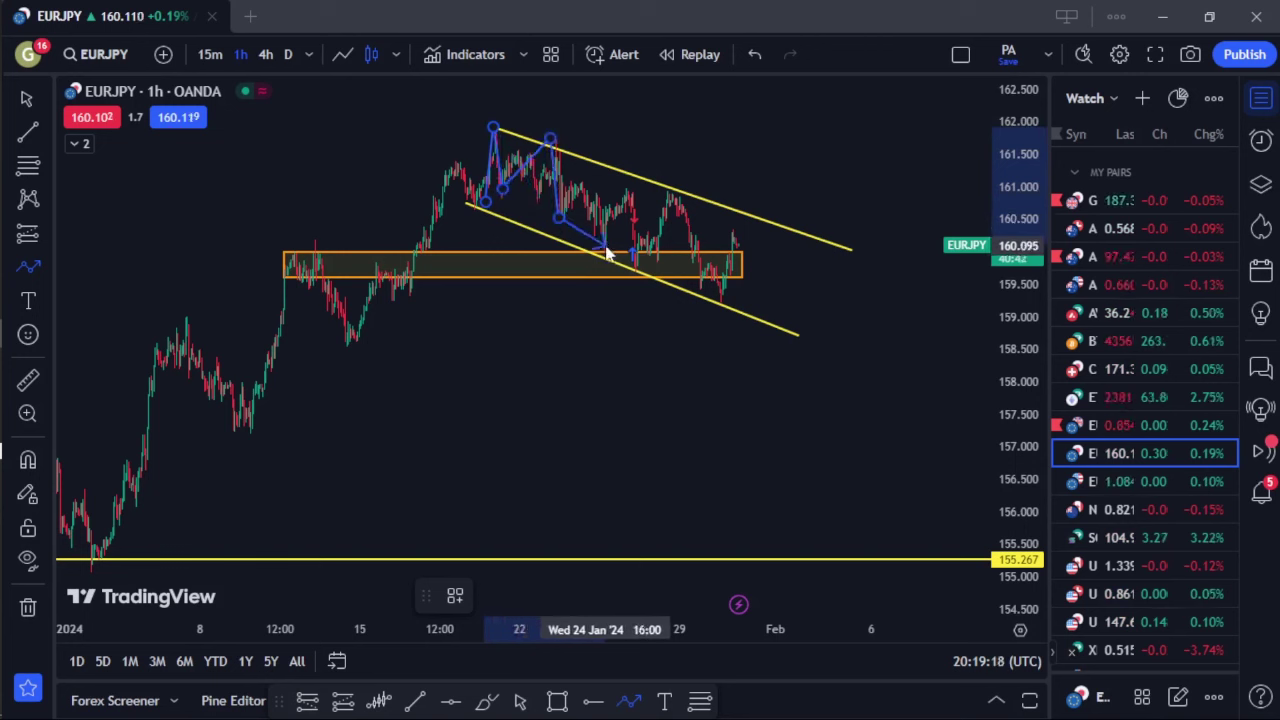
pyautogui.click(578, 178)
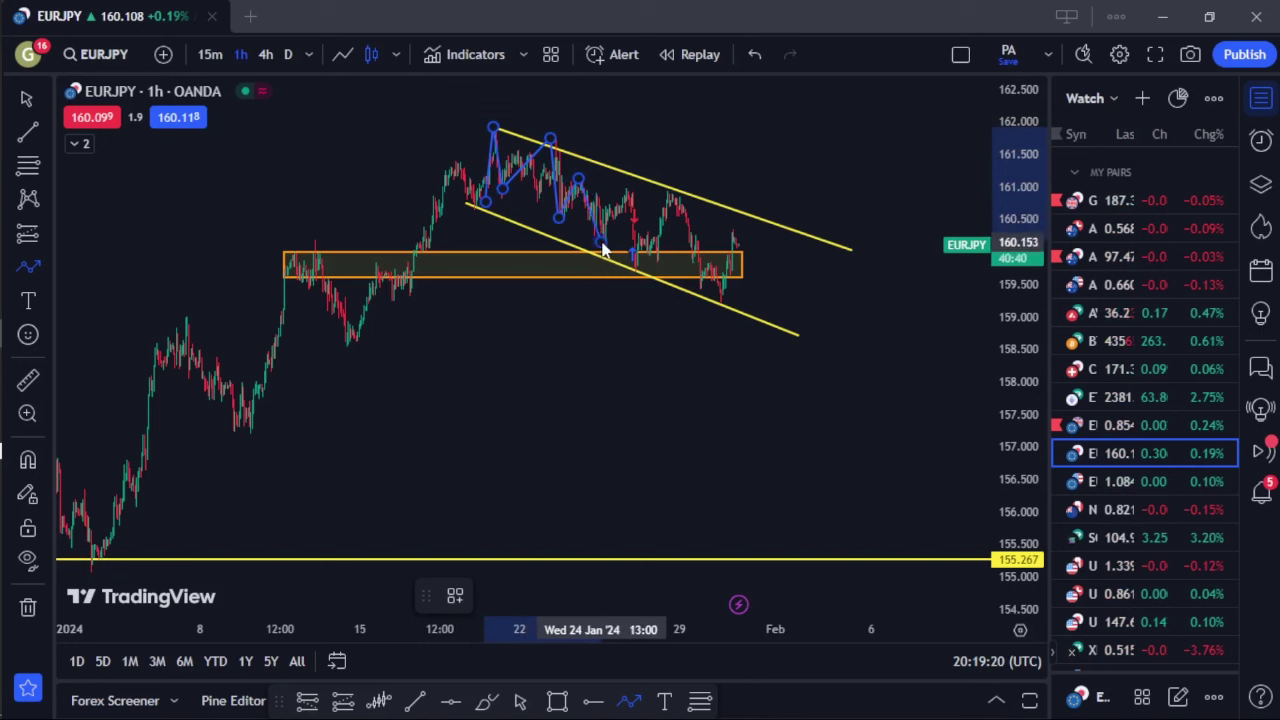
pyautogui.click(600, 242)
pyautogui.click(626, 194)
pyautogui.click(640, 263)
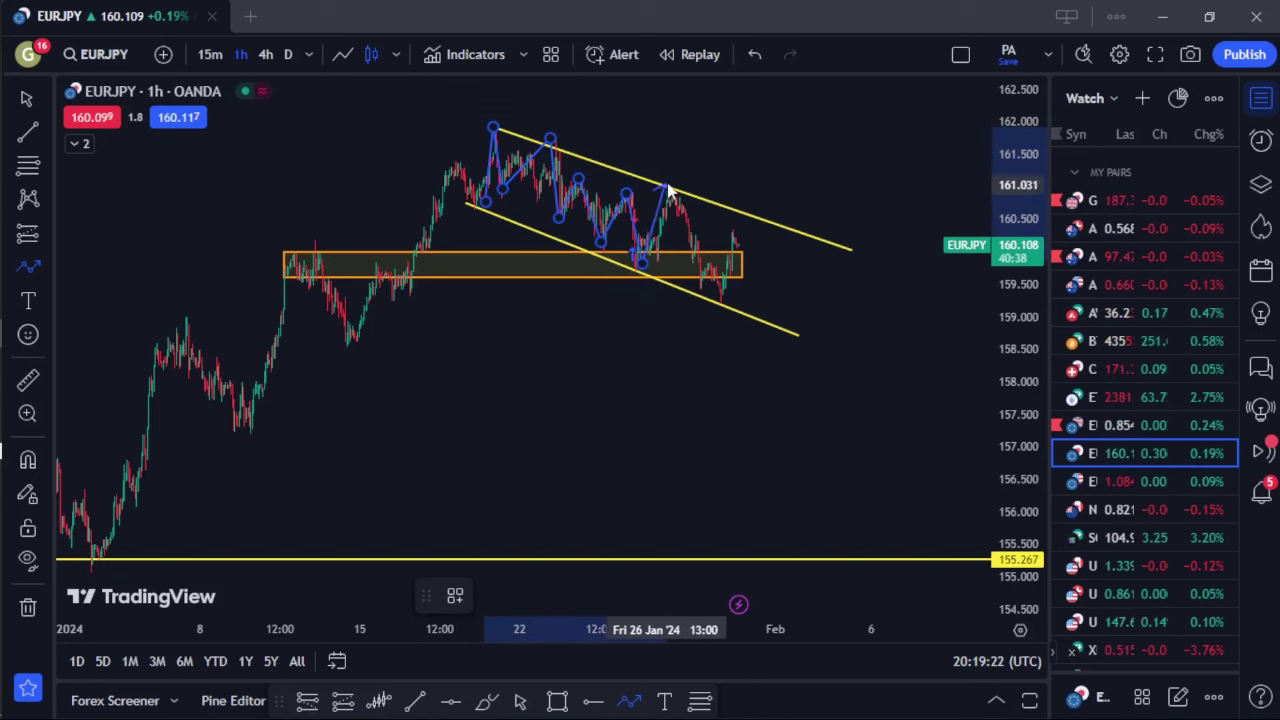
pyautogui.click(668, 186)
pyautogui.click(718, 296)
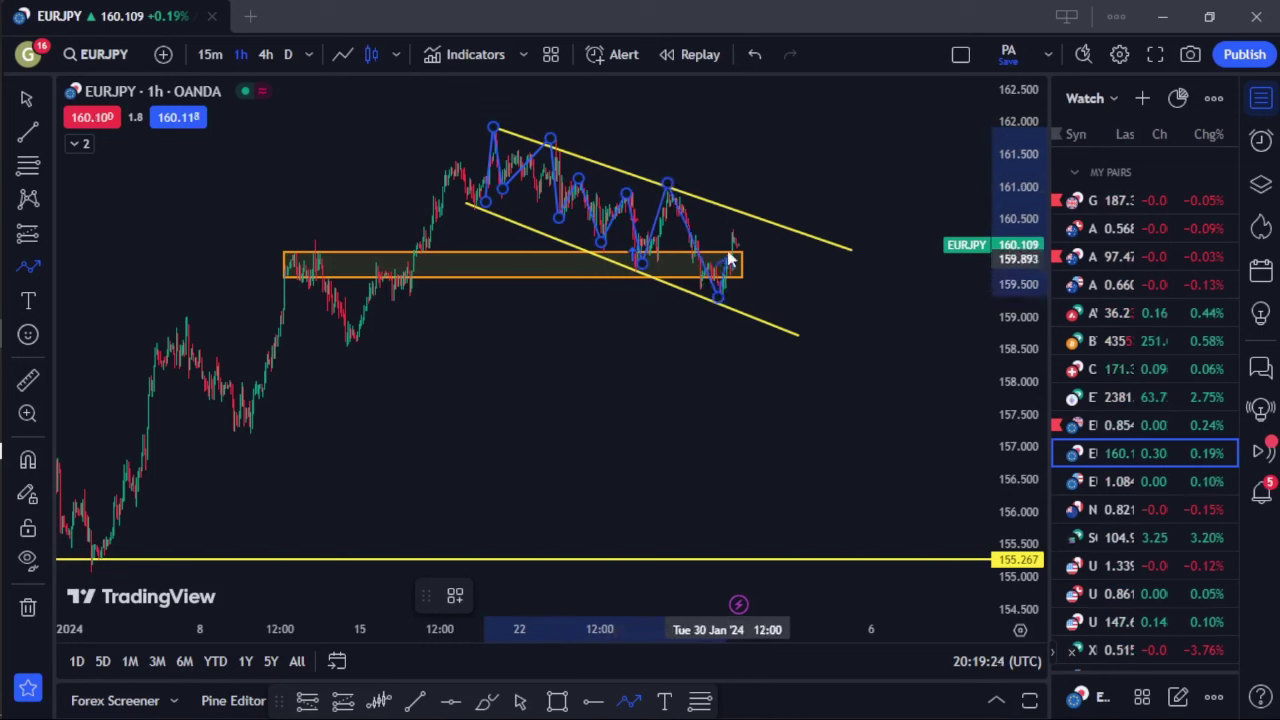
pyautogui.click(732, 230)
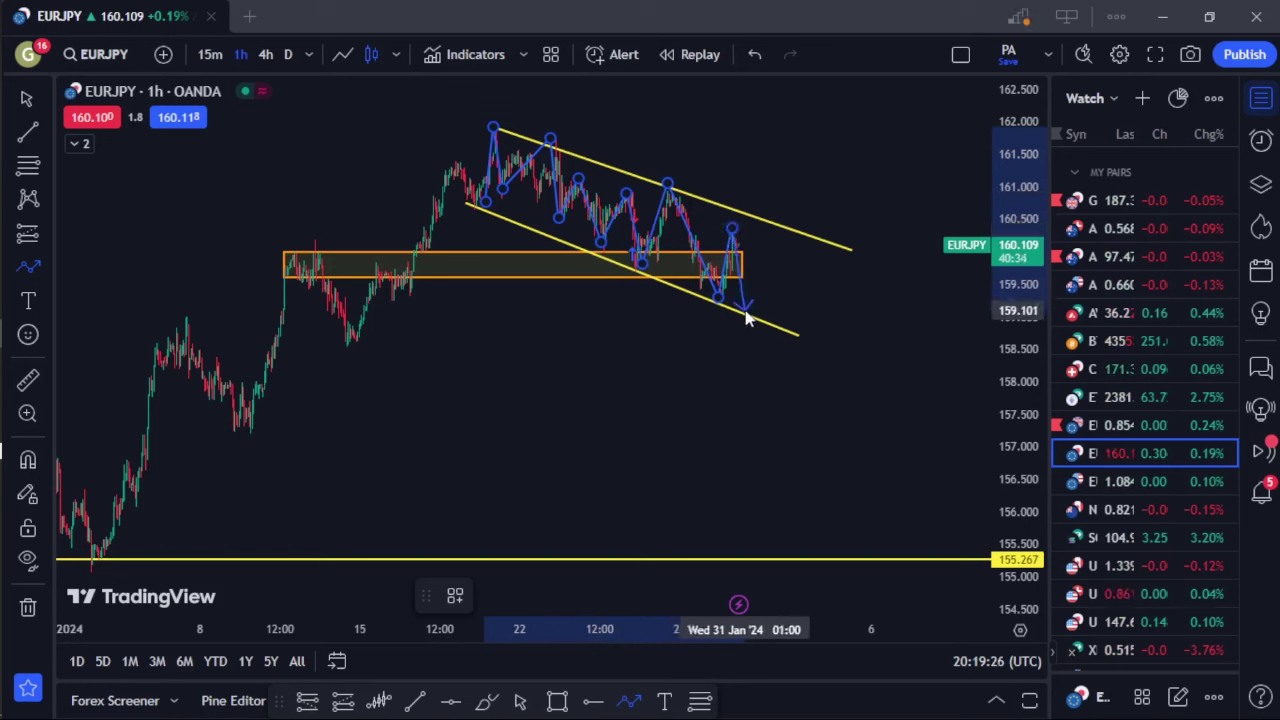
pyautogui.click(745, 314)
pyautogui.click(808, 235)
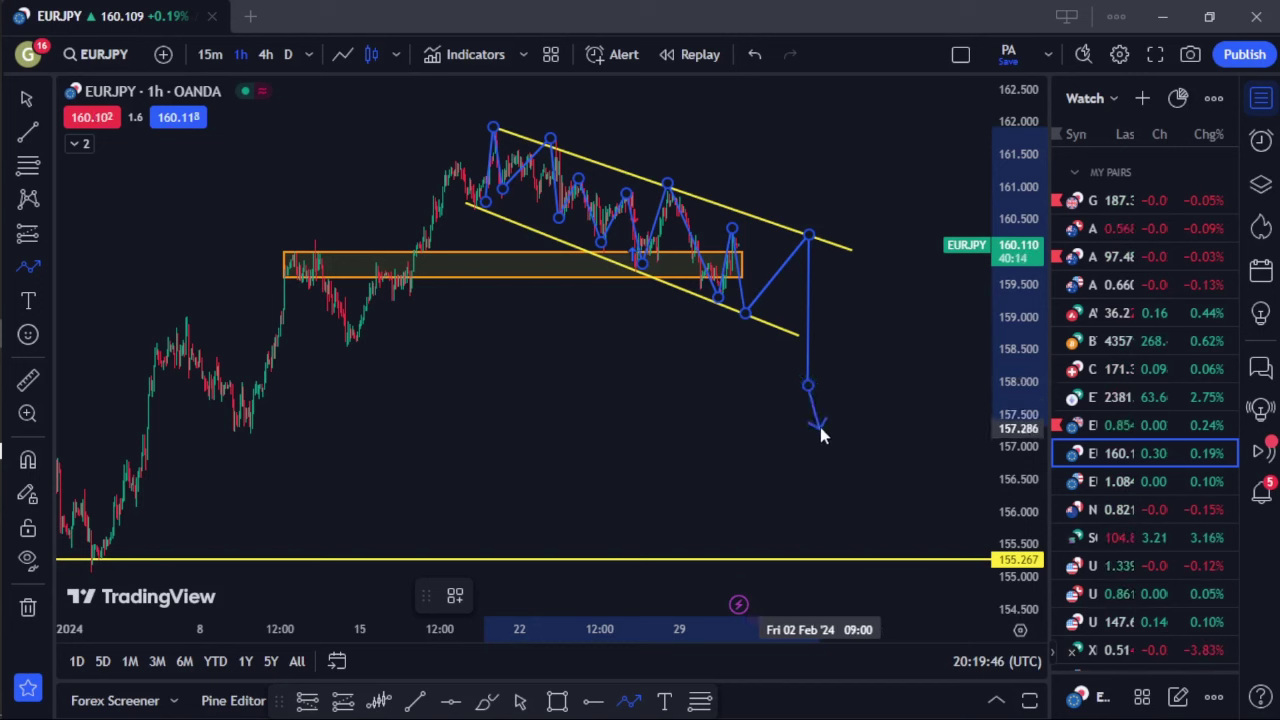
pyautogui.press('Escape')
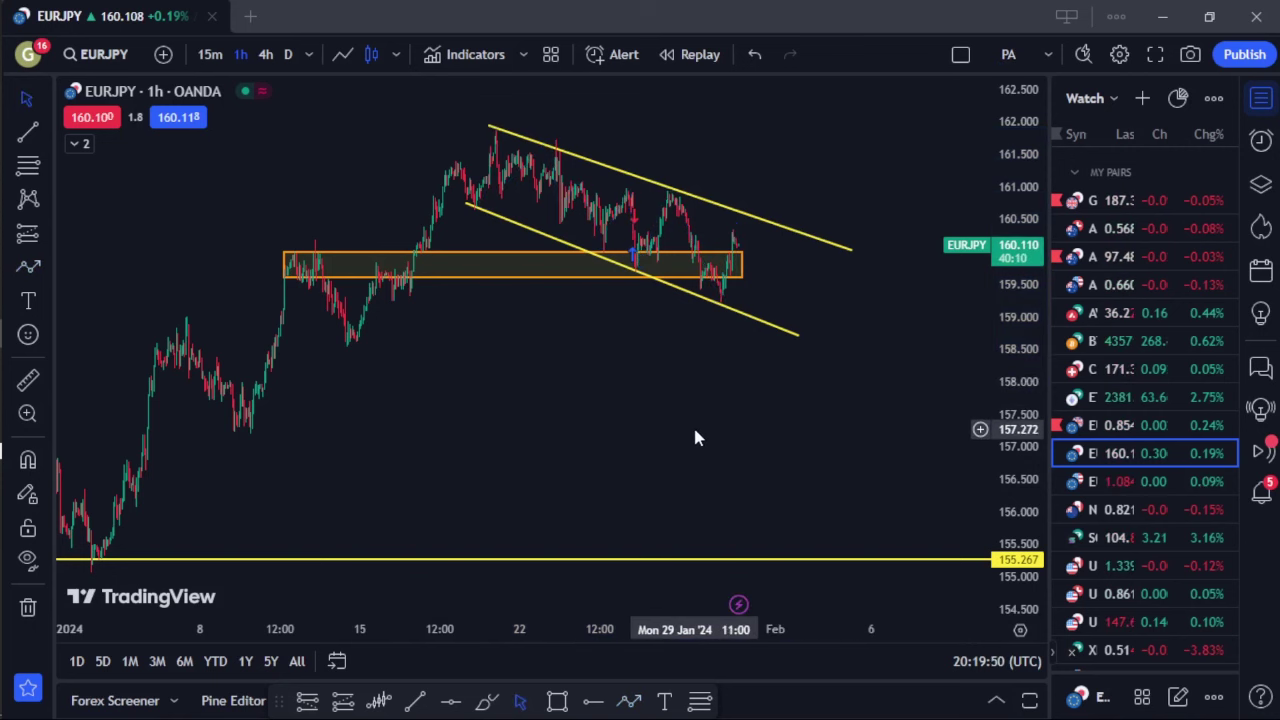
# Remove all drawings from the EURJPY chart
pyautogui.scroll(-1, 694, 430)
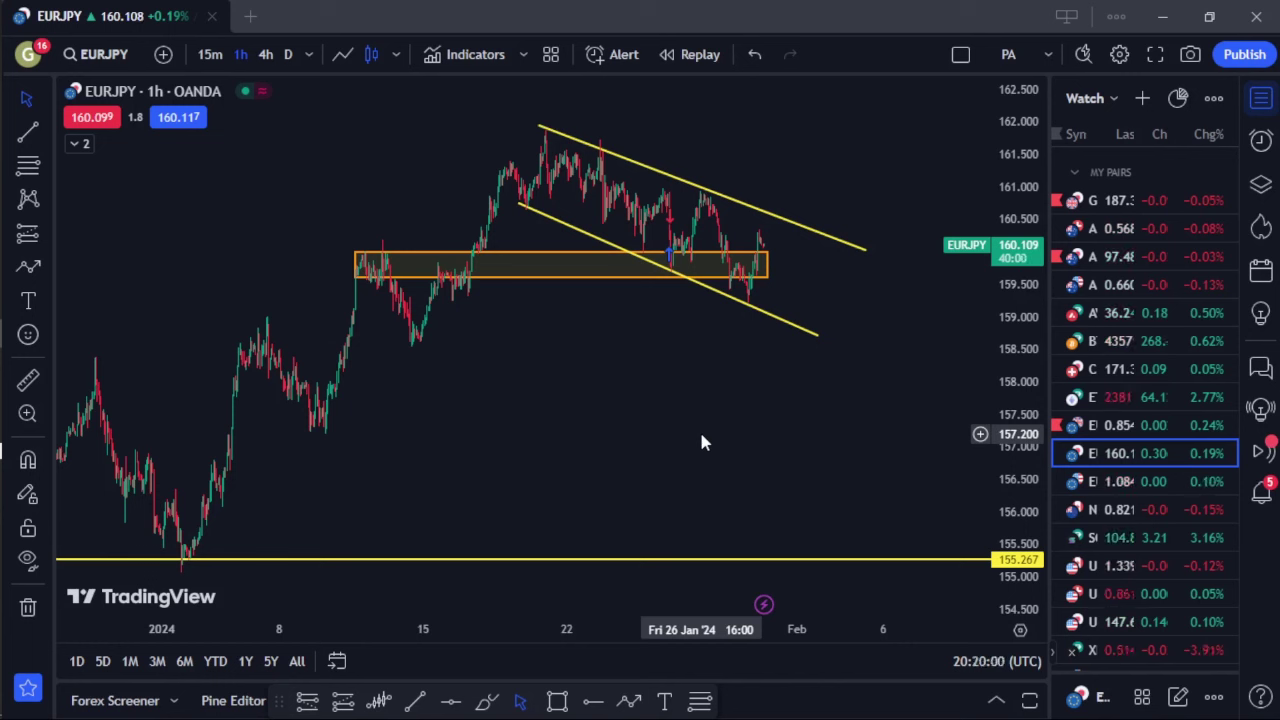
pyautogui.rightClick(779, 610)
pyautogui.rightClick(646, 466)
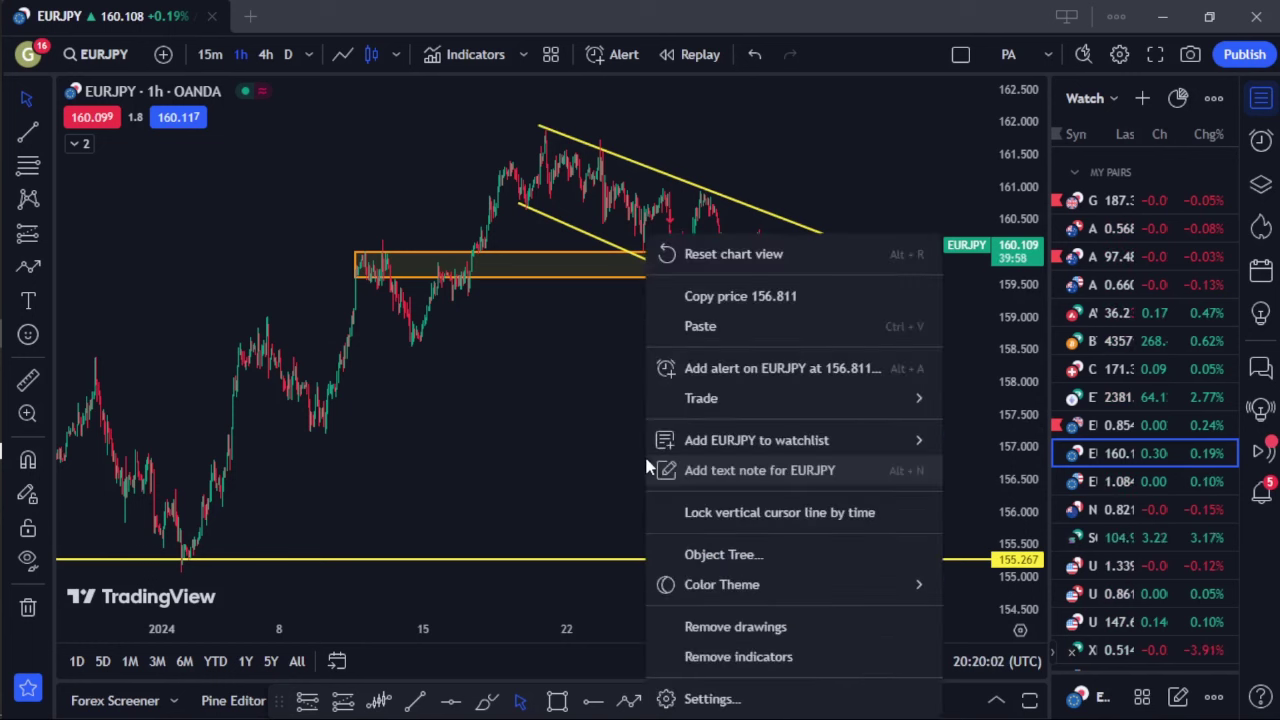
pyautogui.click(768, 628)
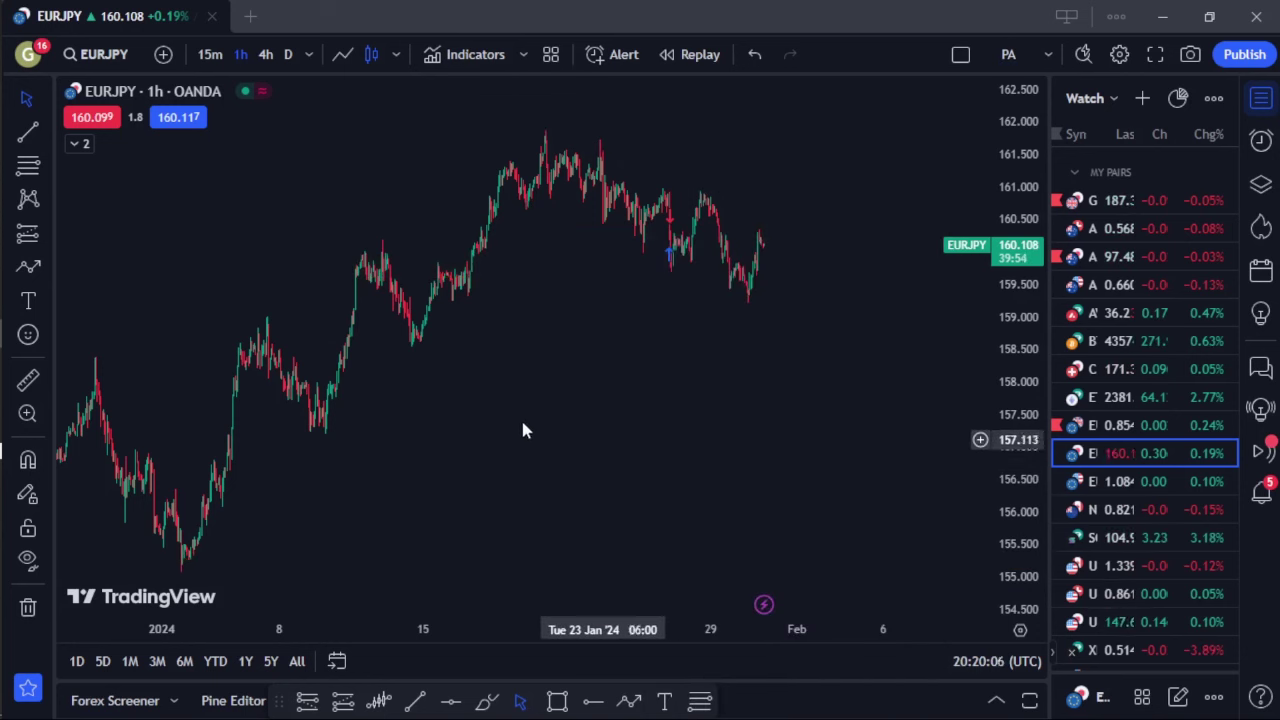
# Switch to the Market Structure board in Microsoft Whiteboard and draw a green check mark beside Uptrend
pyautogui.moveTo(42, 92)
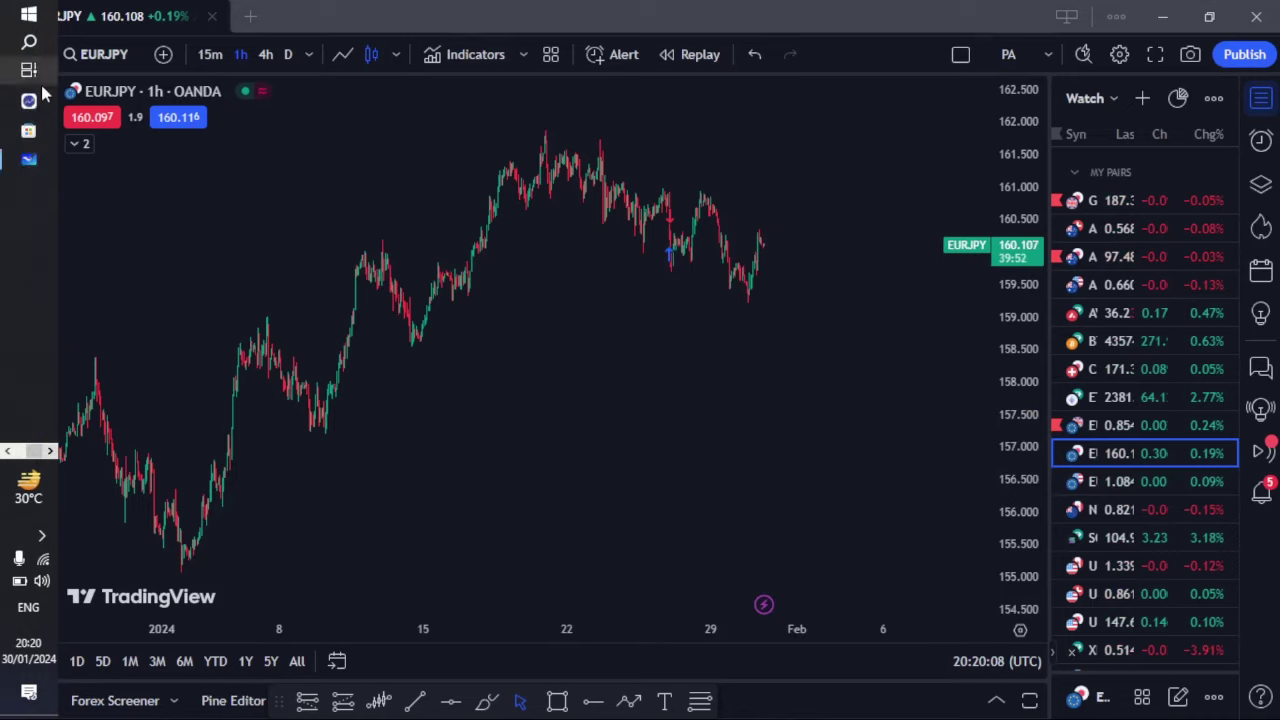
pyautogui.click(42, 159)
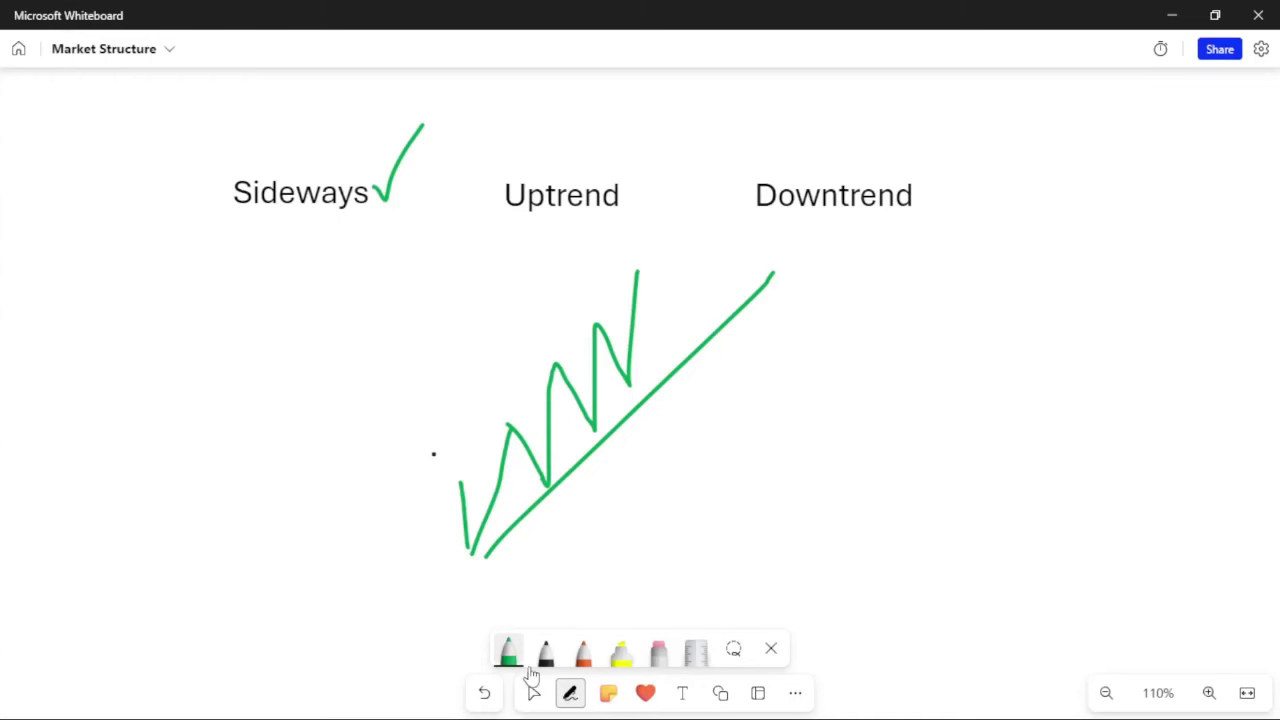
pyautogui.moveTo(623, 190); pyautogui.dragTo(813, 17)
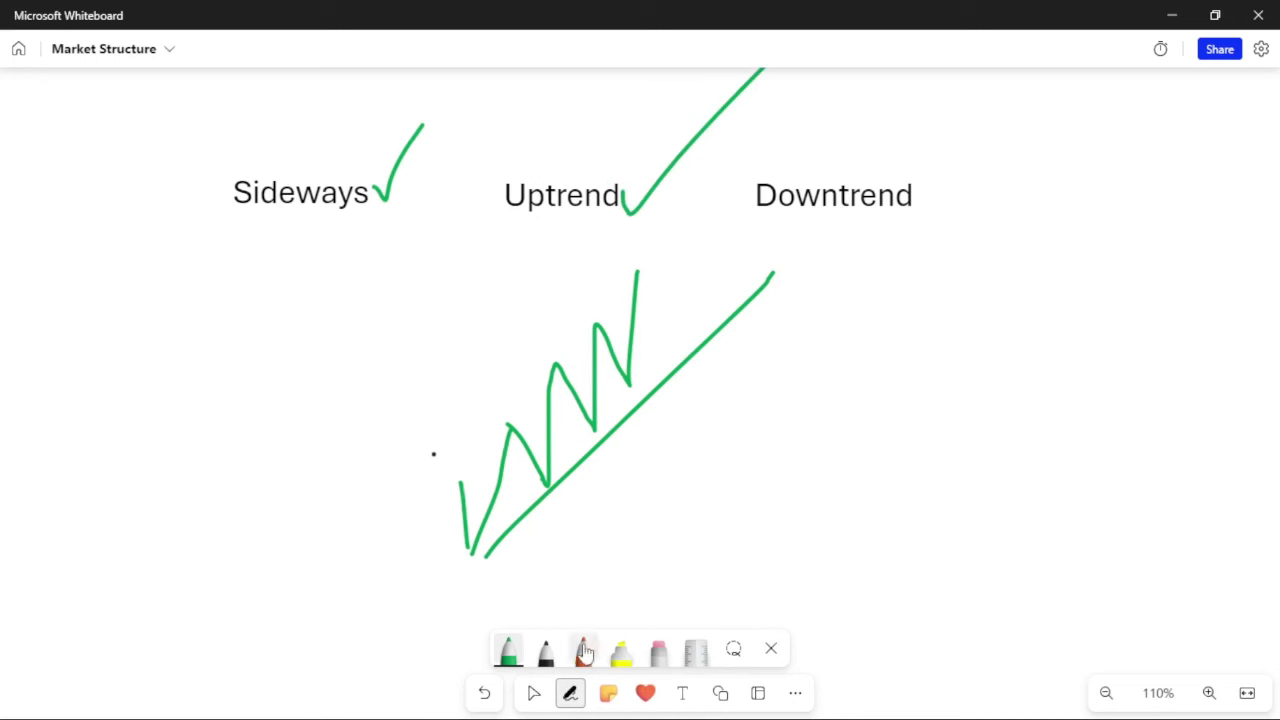
# Change the pen colour to red and sketch a descending zigzag below Downtrend with a falling line along its highs
pyautogui.click(508, 652)
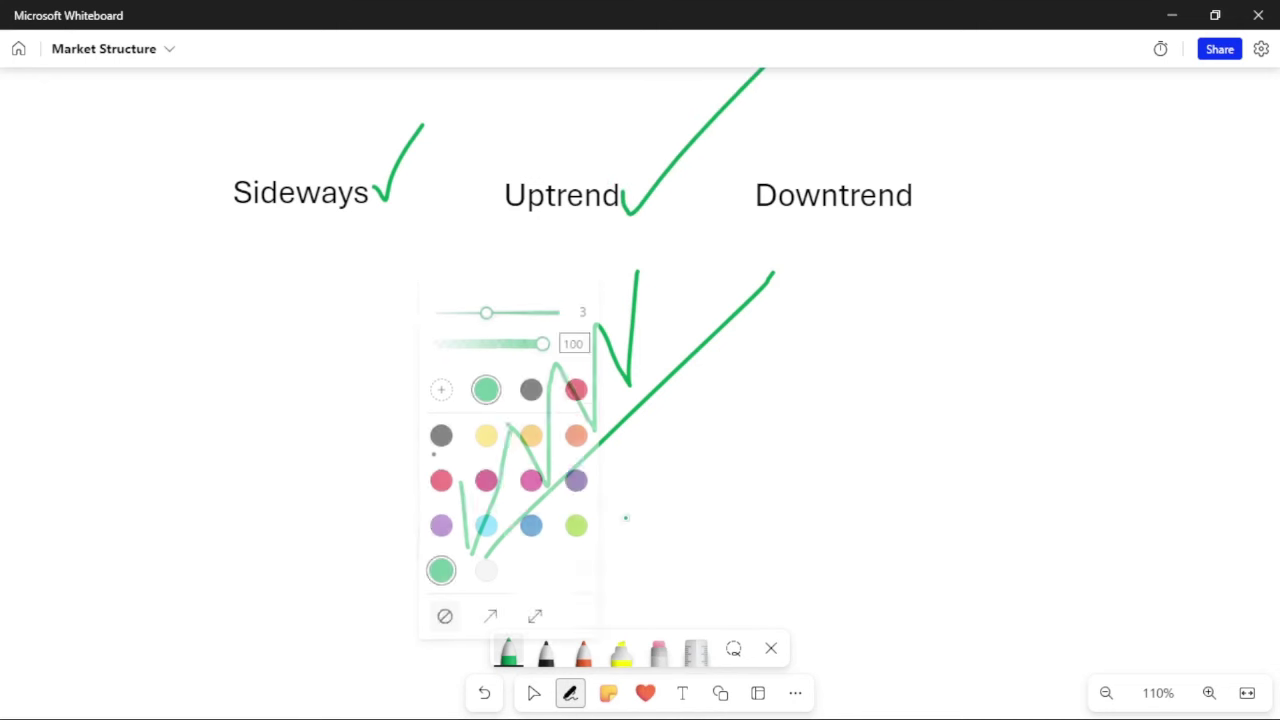
pyautogui.click(575, 380)
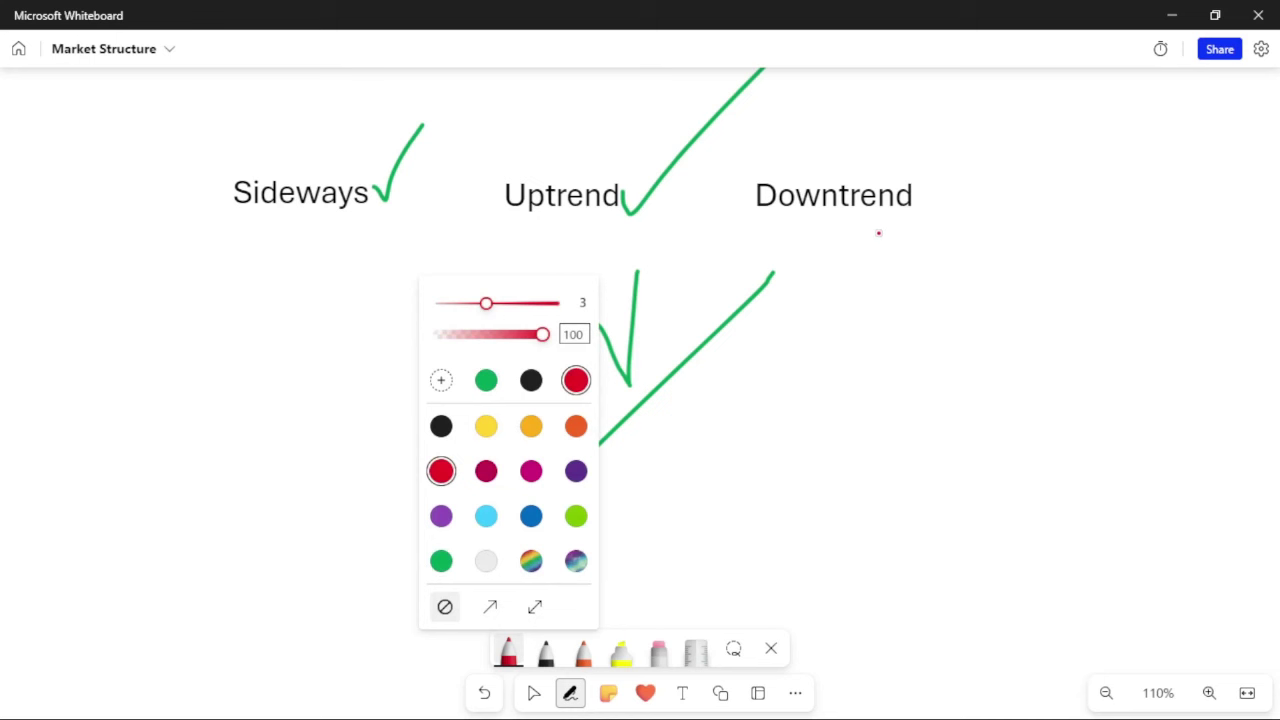
pyautogui.click(878, 233)
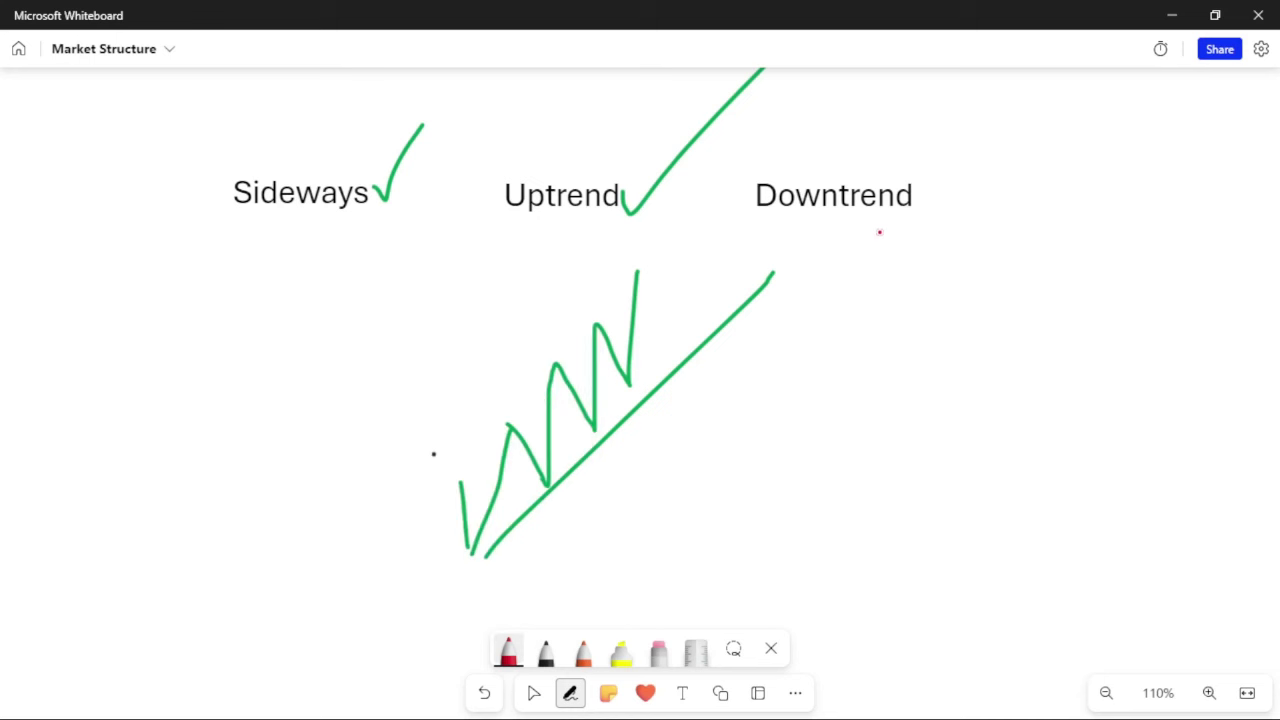
pyautogui.moveTo(904, 316)
pyautogui.mouseDown()
pyautogui.moveTo(908, 300)
pyautogui.moveTo(897, 329)
pyautogui.moveTo(885, 327)
pyautogui.mouseUp()
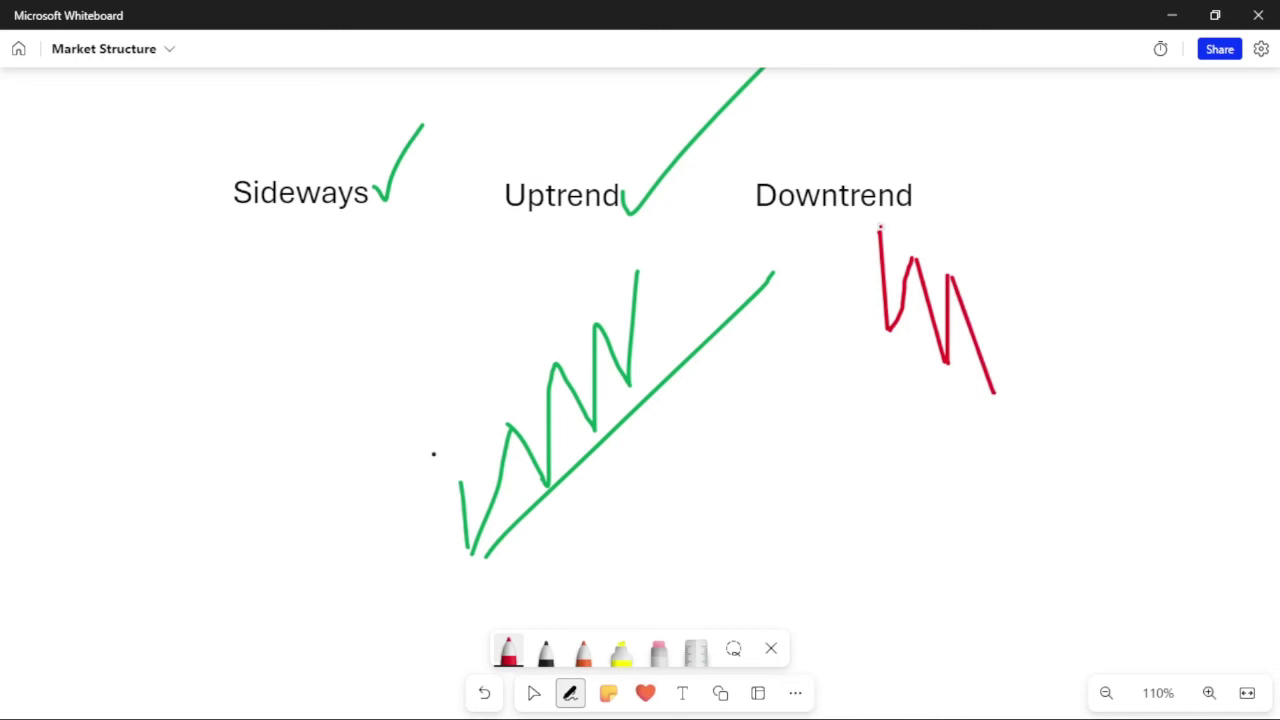
pyautogui.moveTo(923, 249); pyautogui.dragTo(1072, 345)
pyautogui.moveTo(1130, 395); pyautogui.dragTo(1144, 399)
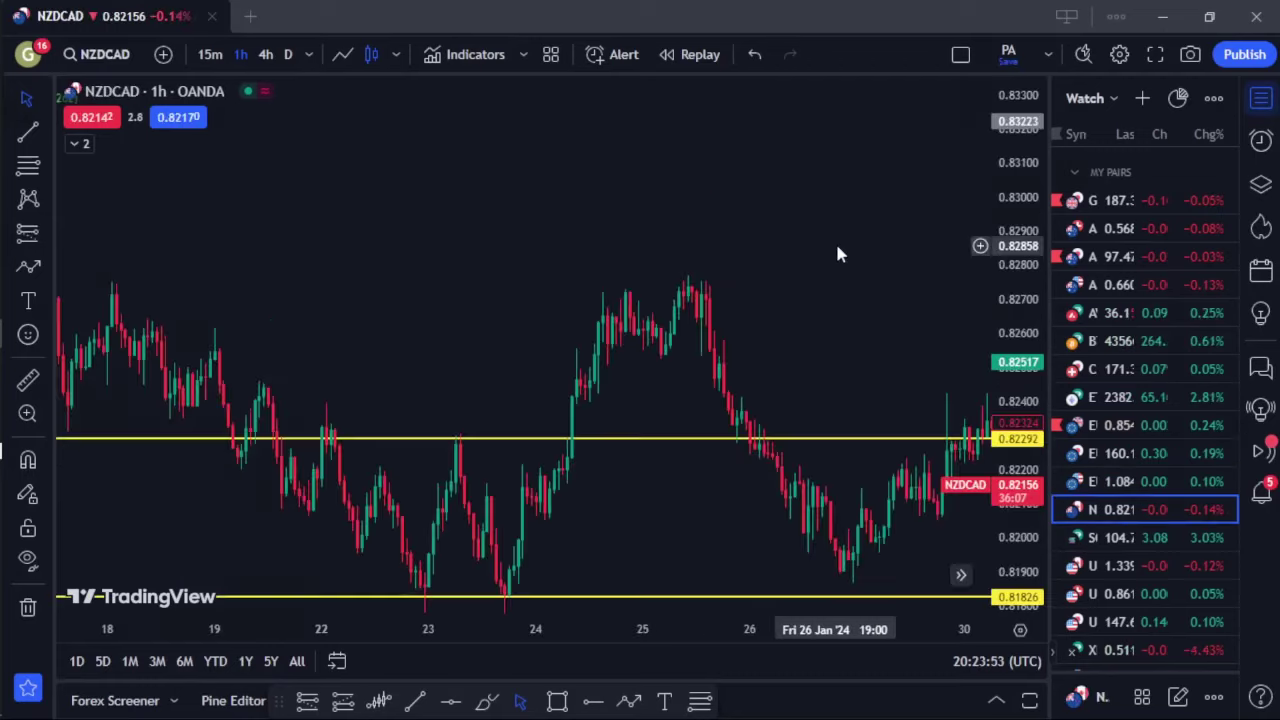
# Set the NZDCAD chart's timeframe to 4 hours
pyautogui.write('1')
pyautogui.click(1003, 93)
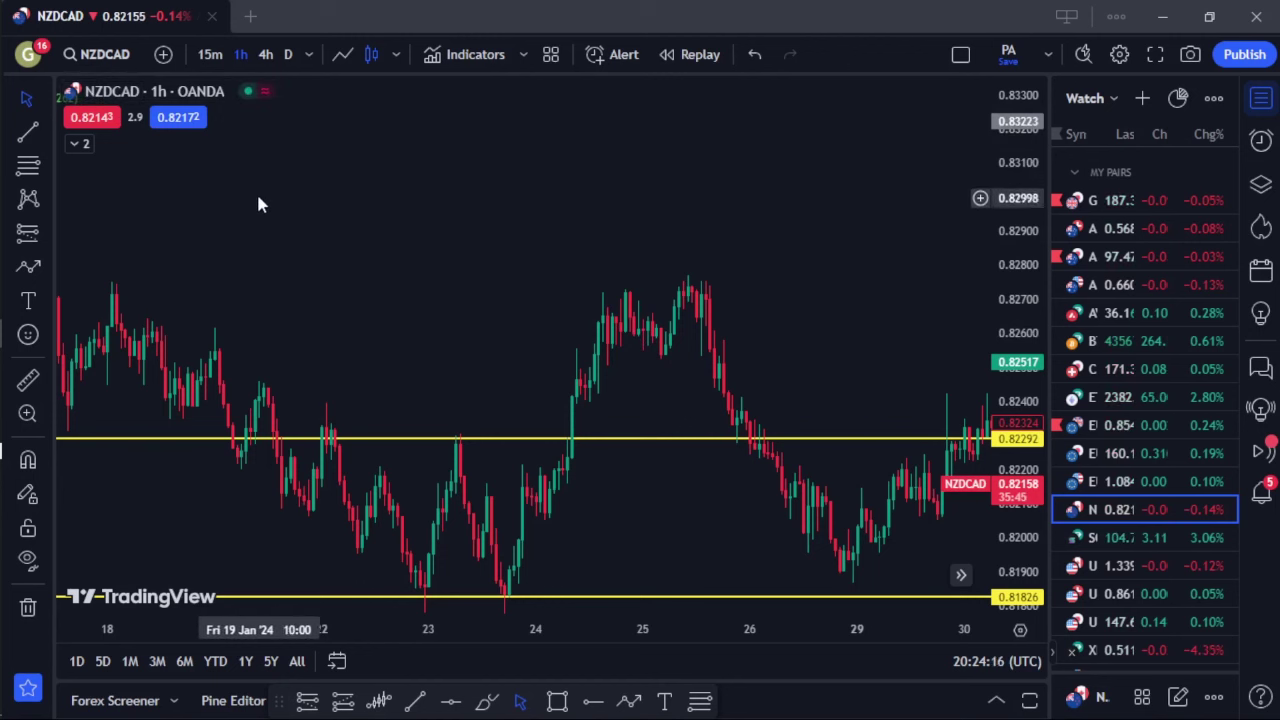
pyautogui.click(265, 54)
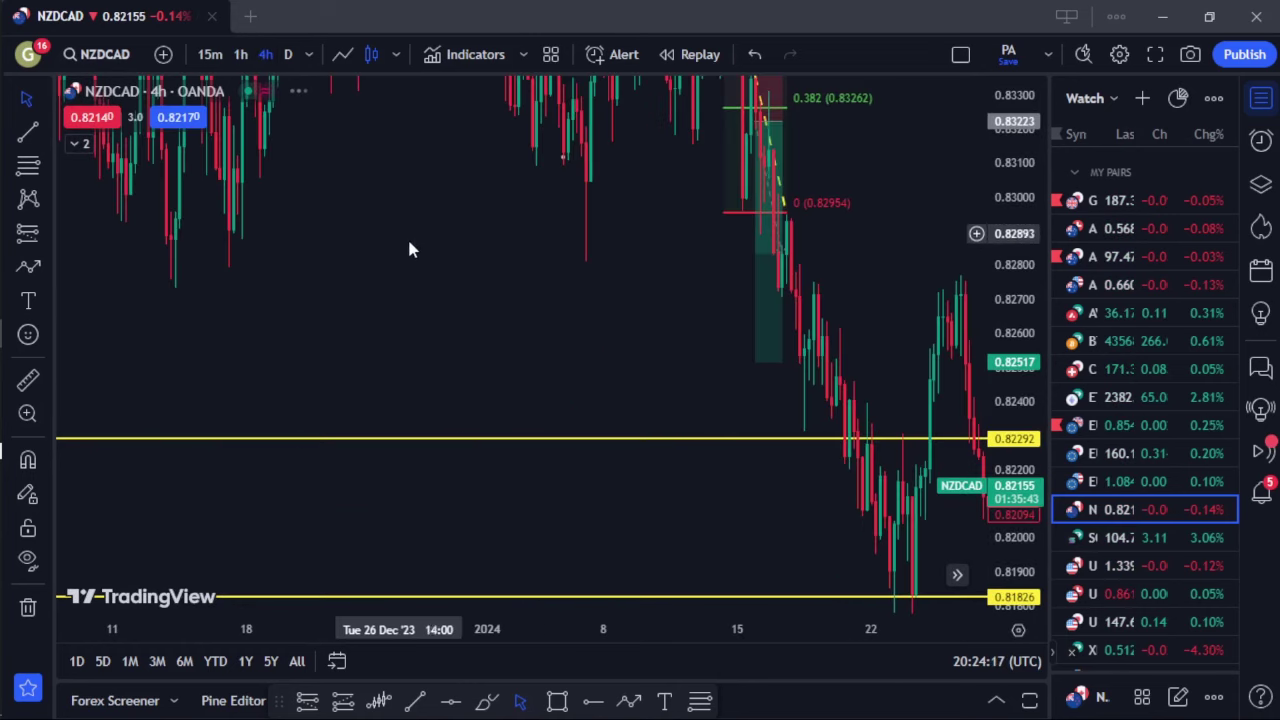
# Set the NZDCAD chart's timeframe to 1 hour and remove all of its drawings
pyautogui.rightClick(440, 258)
pyautogui.click(491, 254)
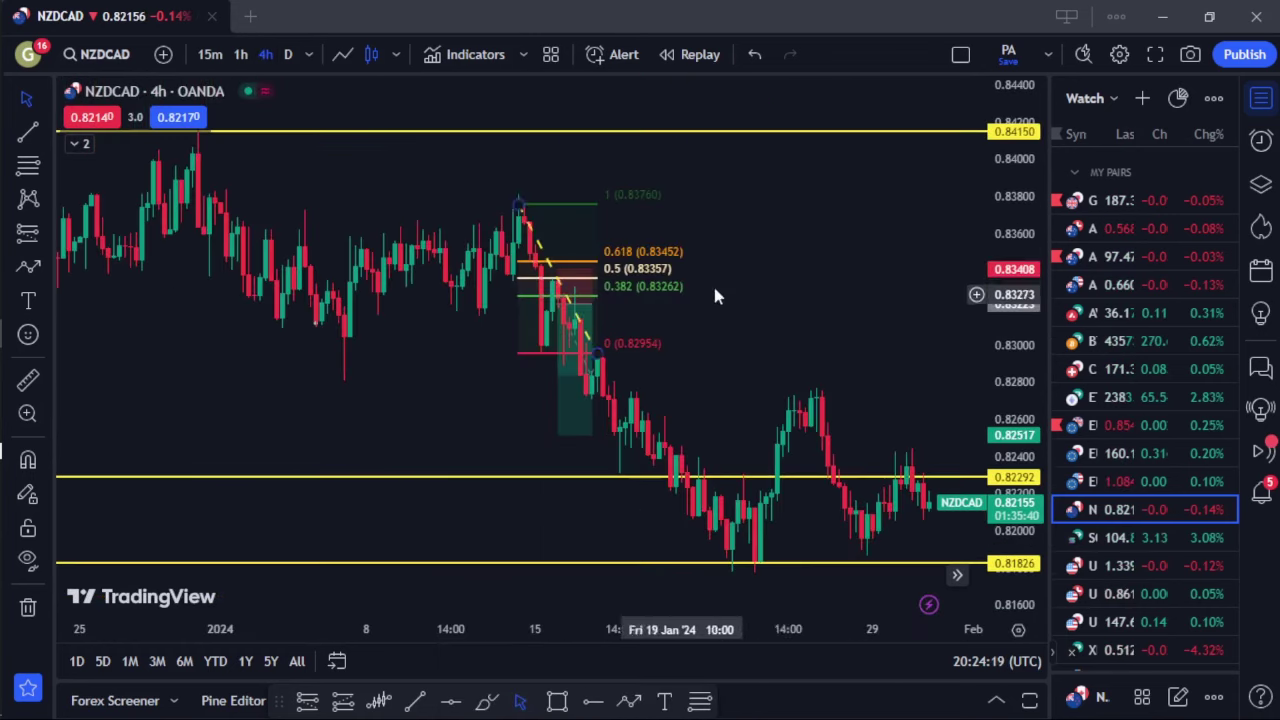
pyautogui.moveTo(767, 282); pyautogui.dragTo(611, 204)
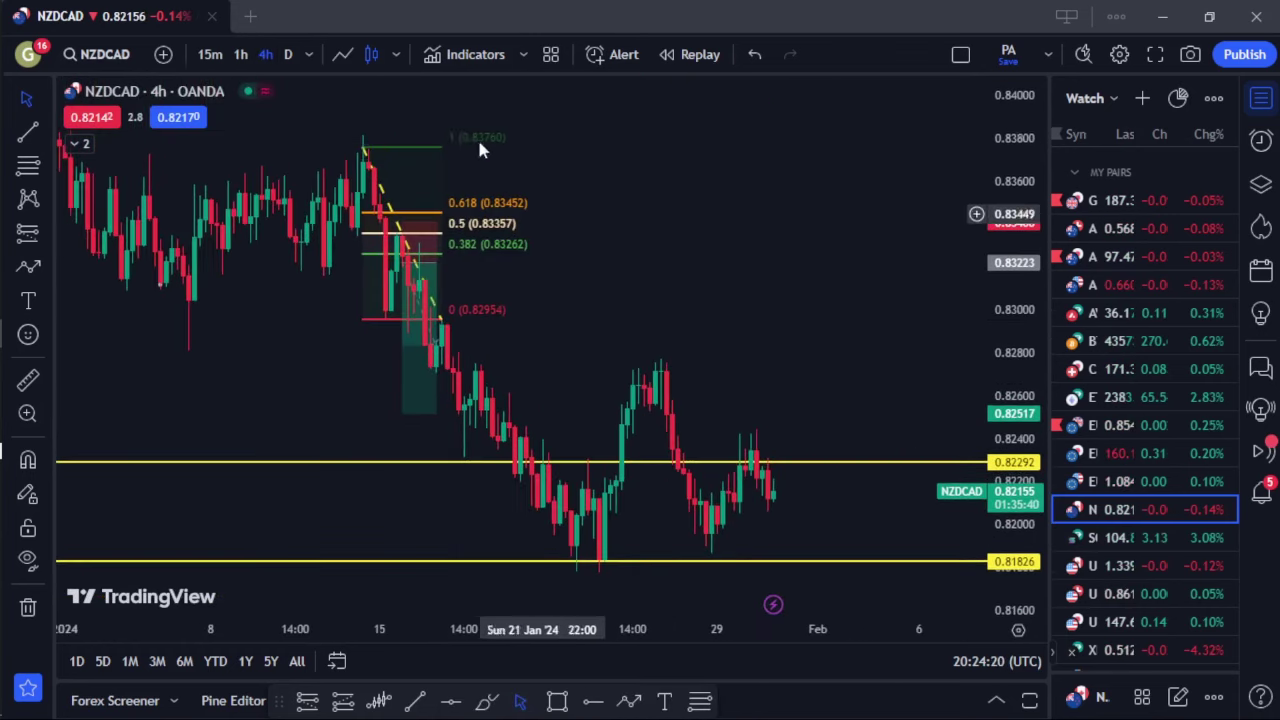
pyautogui.click(245, 56)
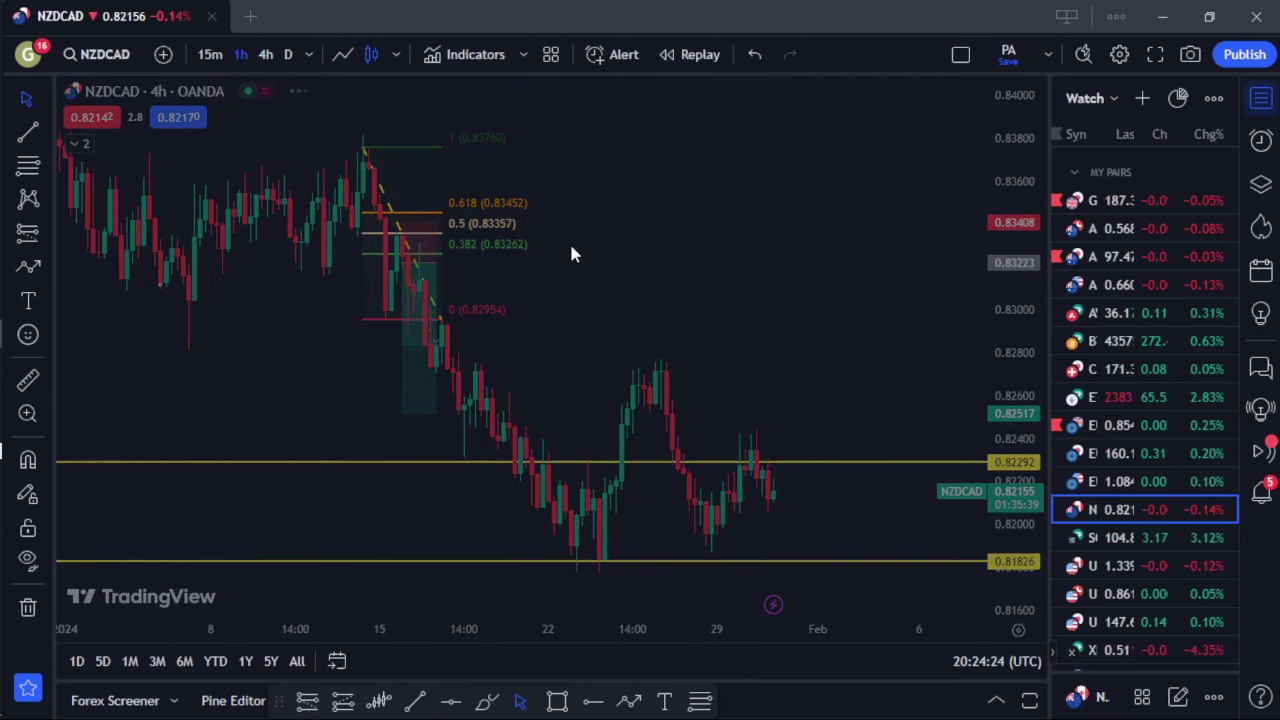
pyautogui.moveTo(566, 245); pyautogui.dragTo(910, 247)
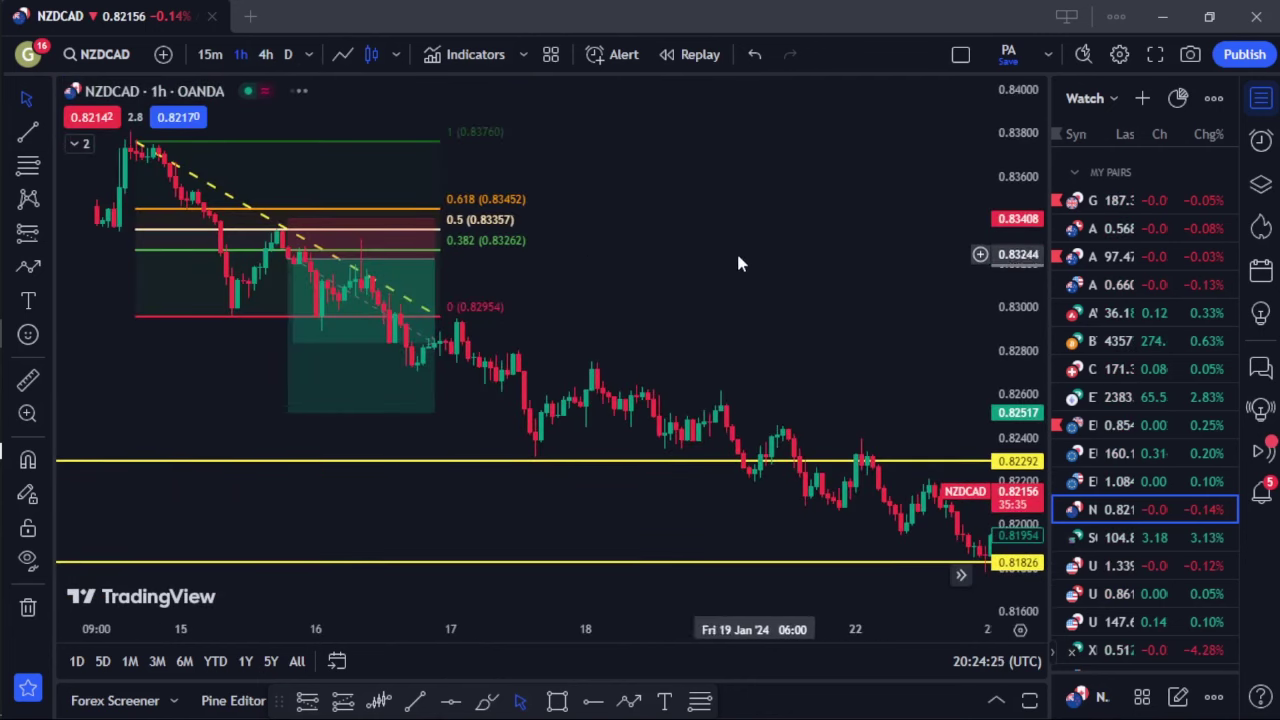
pyautogui.scroll(-3, 776, 226)
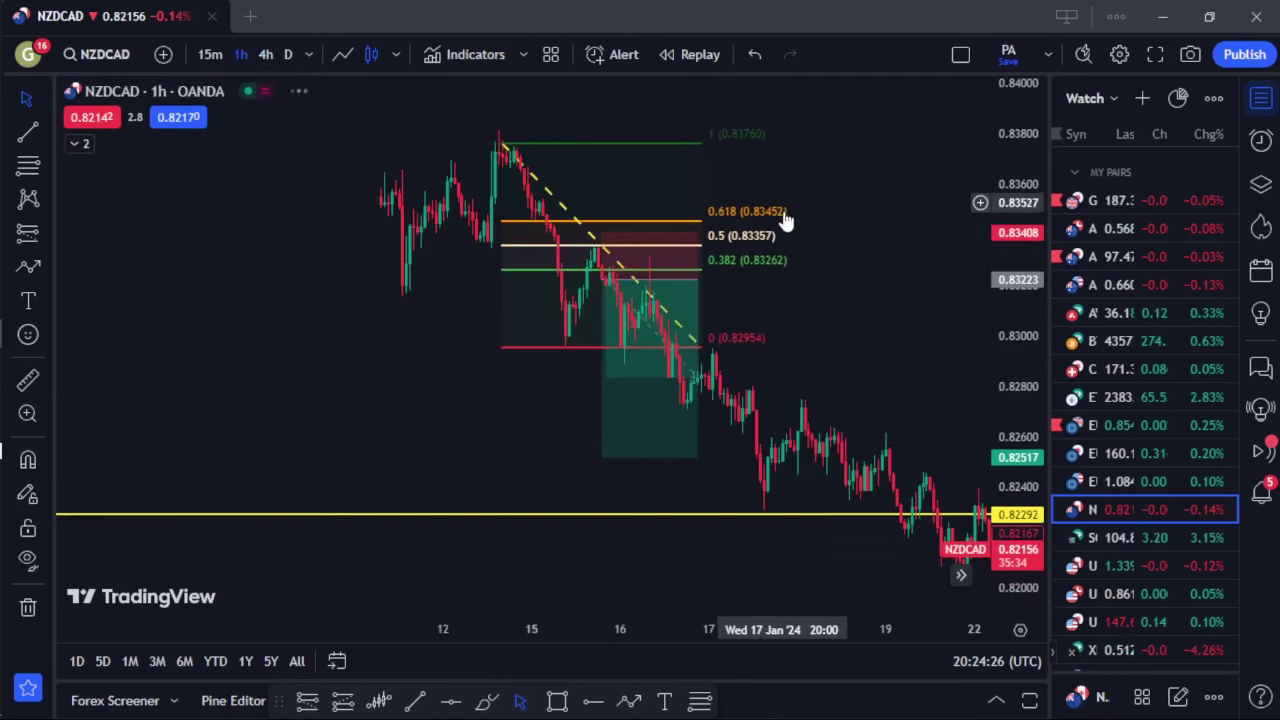
pyautogui.rightClick(261, 430)
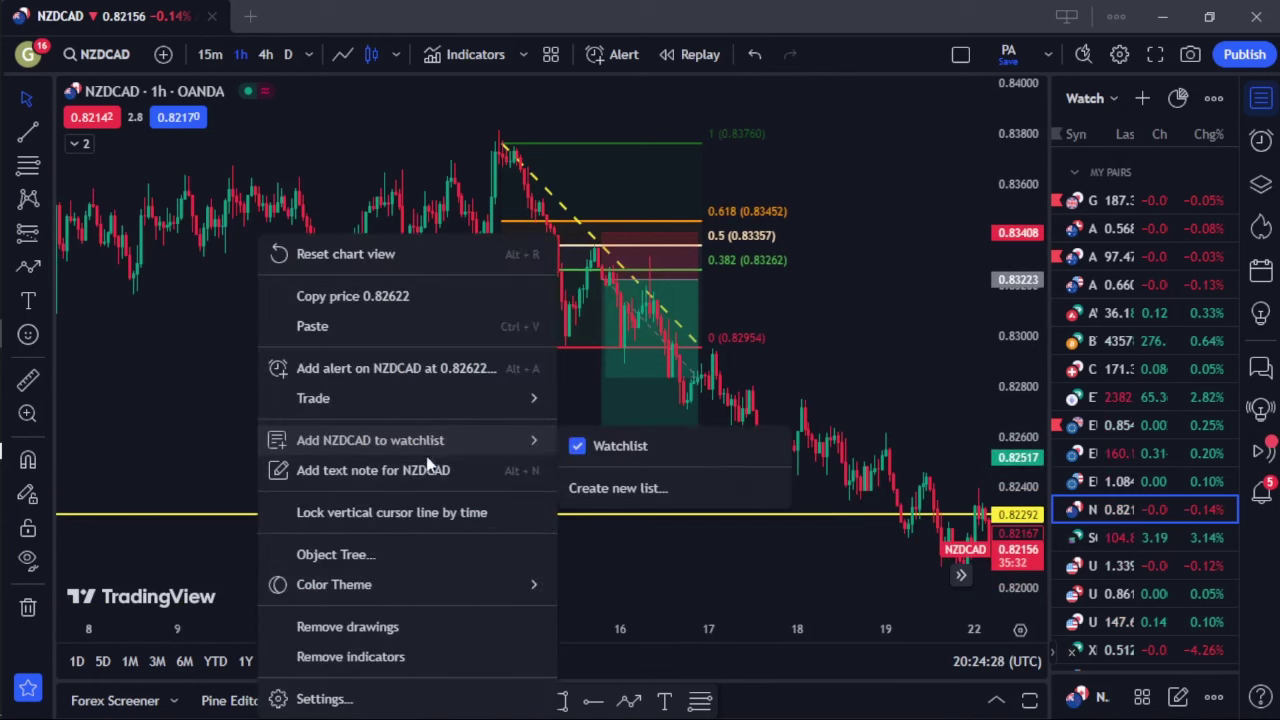
pyautogui.click(362, 627)
# Draw a falling trend line above the decline from about 0.83735 on 12 January to the 23 January swing high
pyautogui.moveTo(586, 408); pyautogui.dragTo(398, 380)
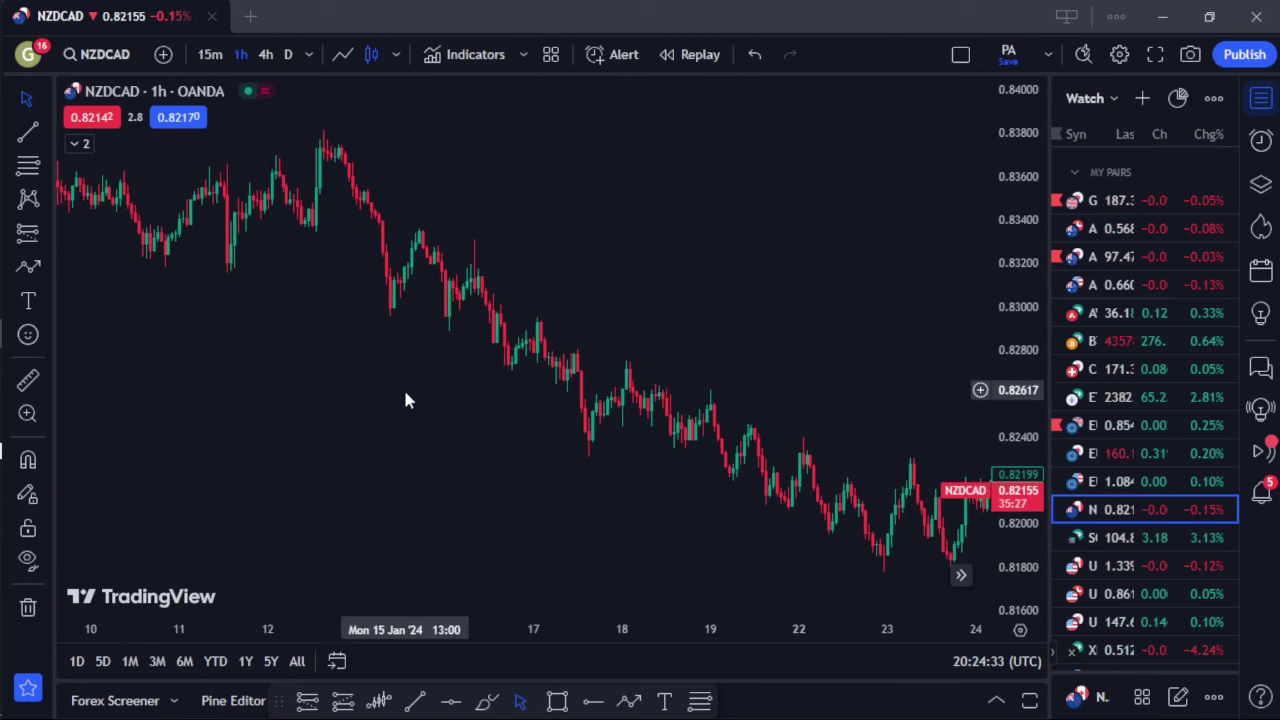
pyautogui.moveTo(394, 474)
pyautogui.mouseDown()
pyautogui.moveTo(252, 445)
pyautogui.moveTo(624, 505)
pyautogui.moveTo(469, 483)
pyautogui.moveTo(461, 469)
pyautogui.mouseUp()
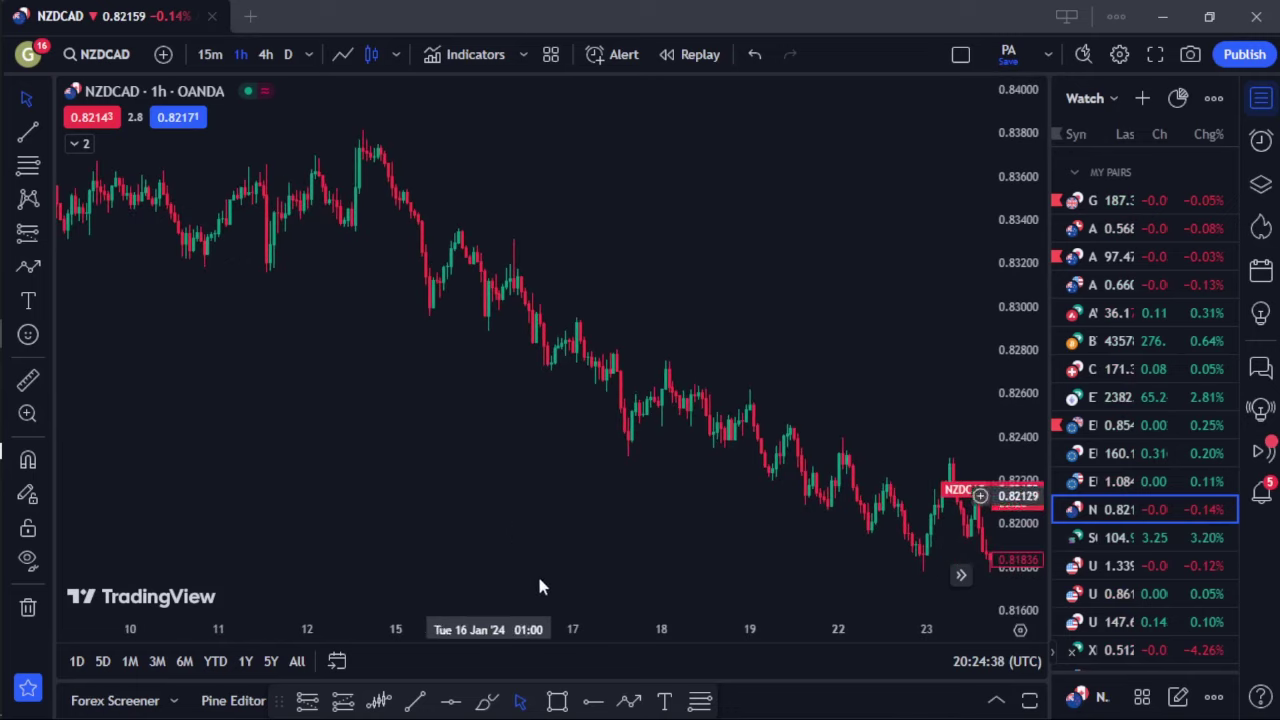
pyautogui.click(417, 701)
pyautogui.click(384, 149)
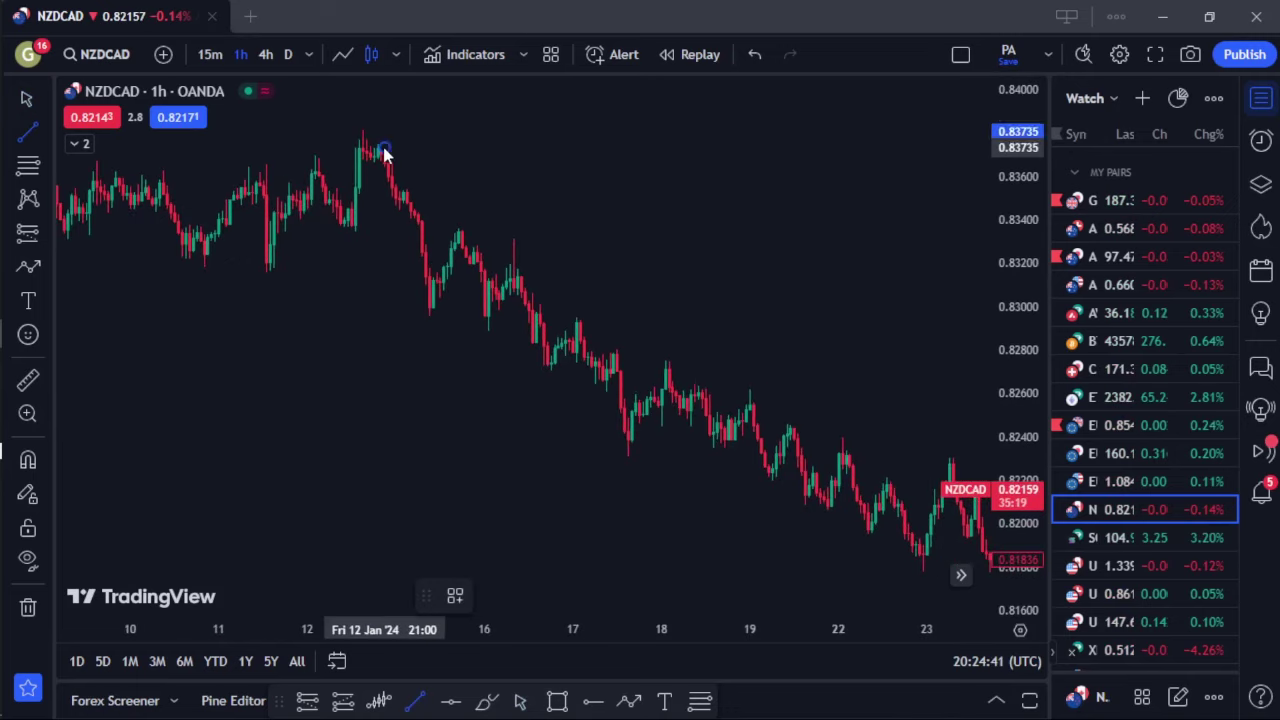
pyautogui.click(953, 457)
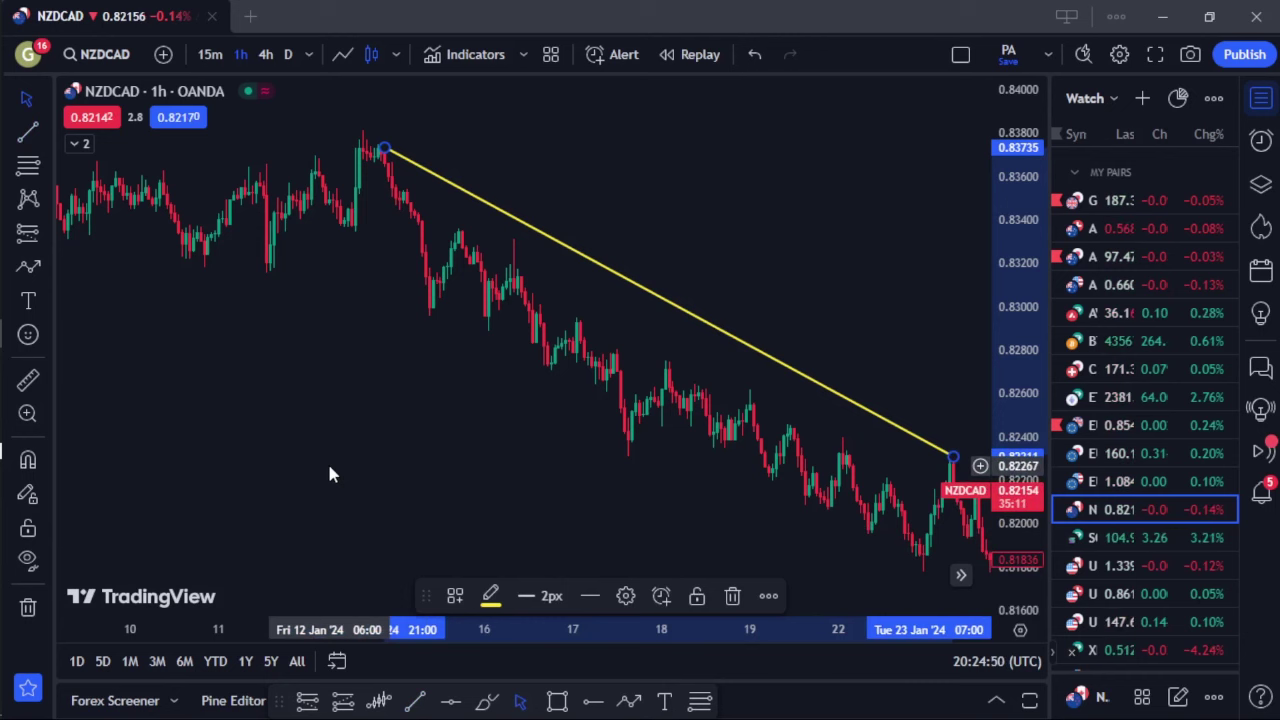
pyautogui.moveTo(250, 410); pyautogui.dragTo(546, 389)
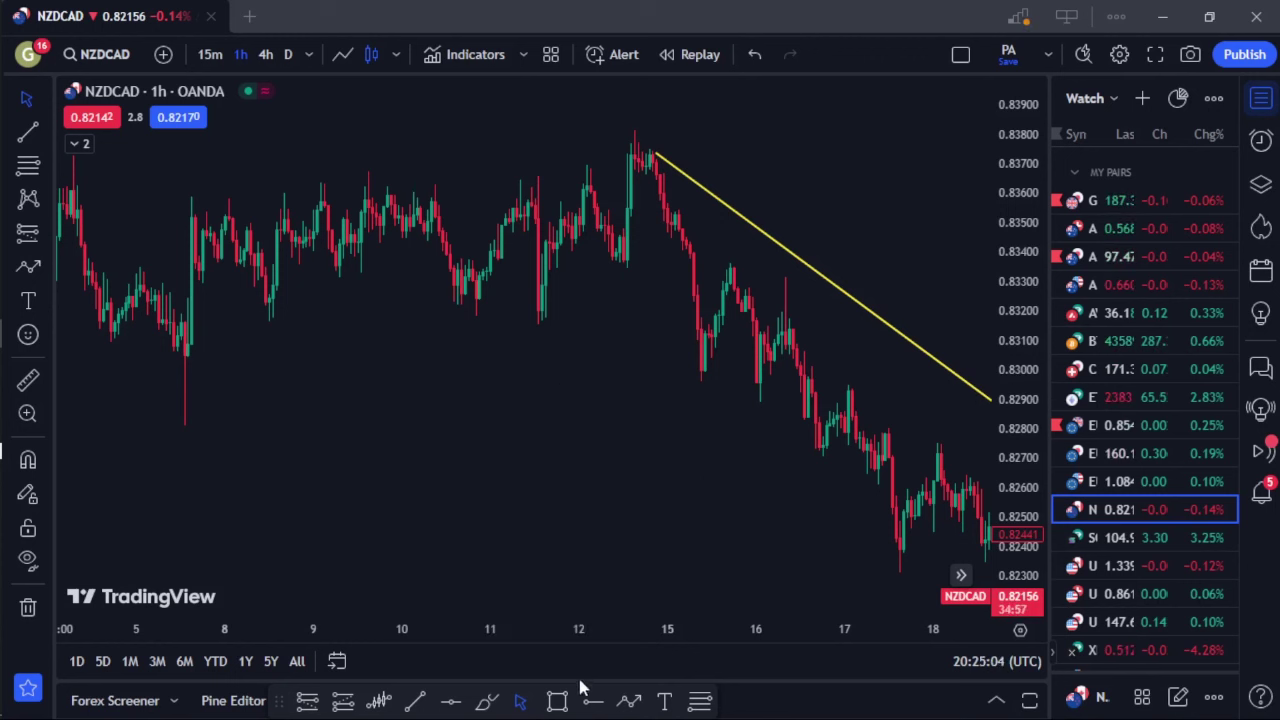
pyautogui.click(415, 700)
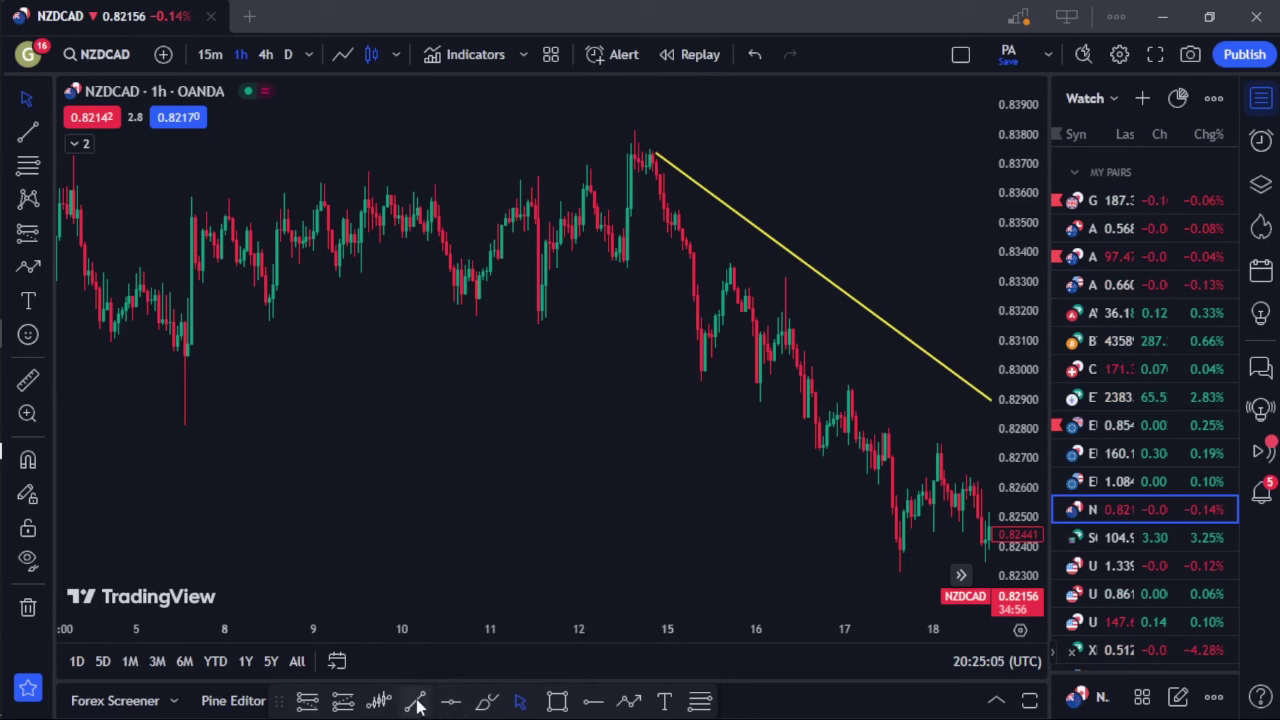
pyautogui.click(186, 303)
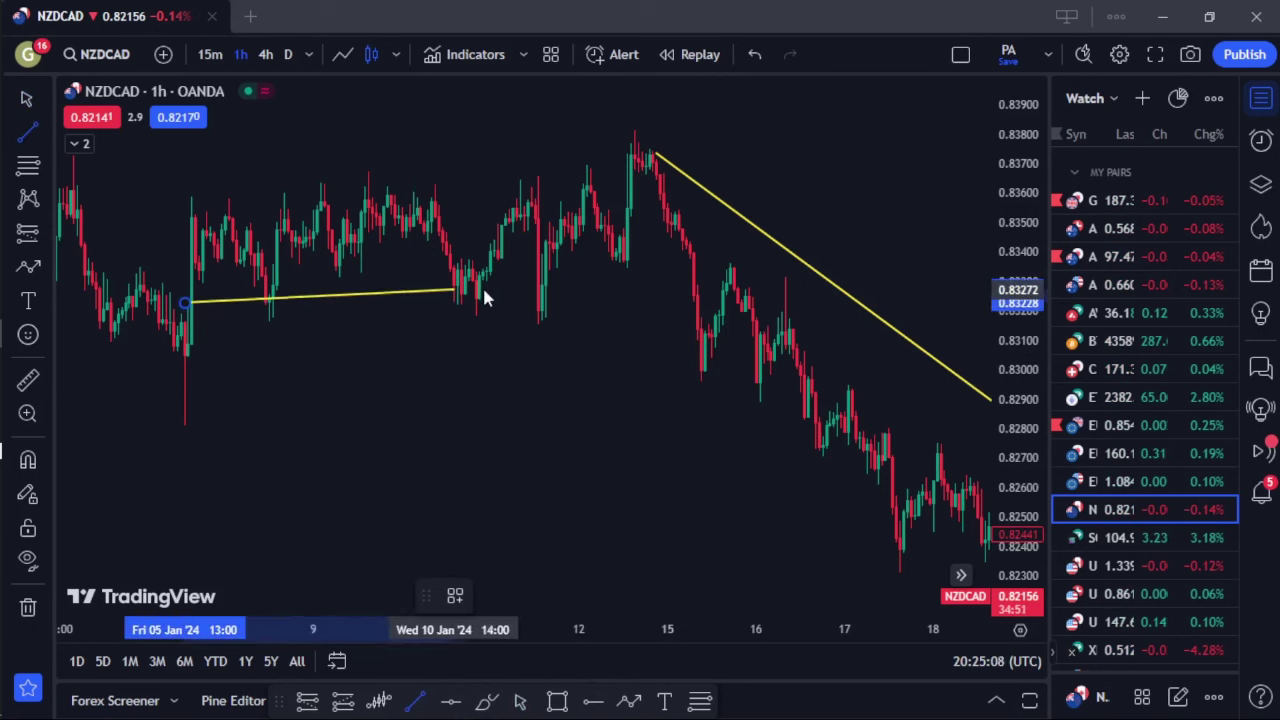
pyautogui.click(752, 286)
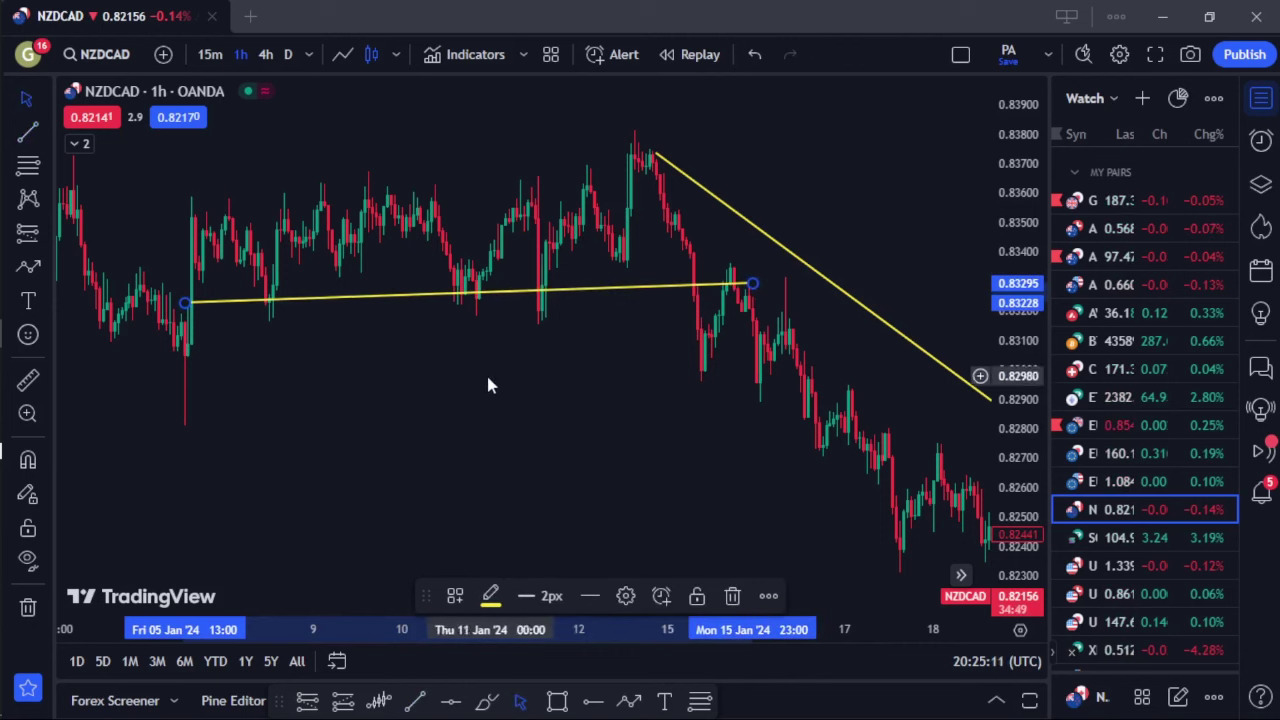
pyautogui.click(745, 295)
pyautogui.moveTo(745, 295); pyautogui.dragTo(750, 302)
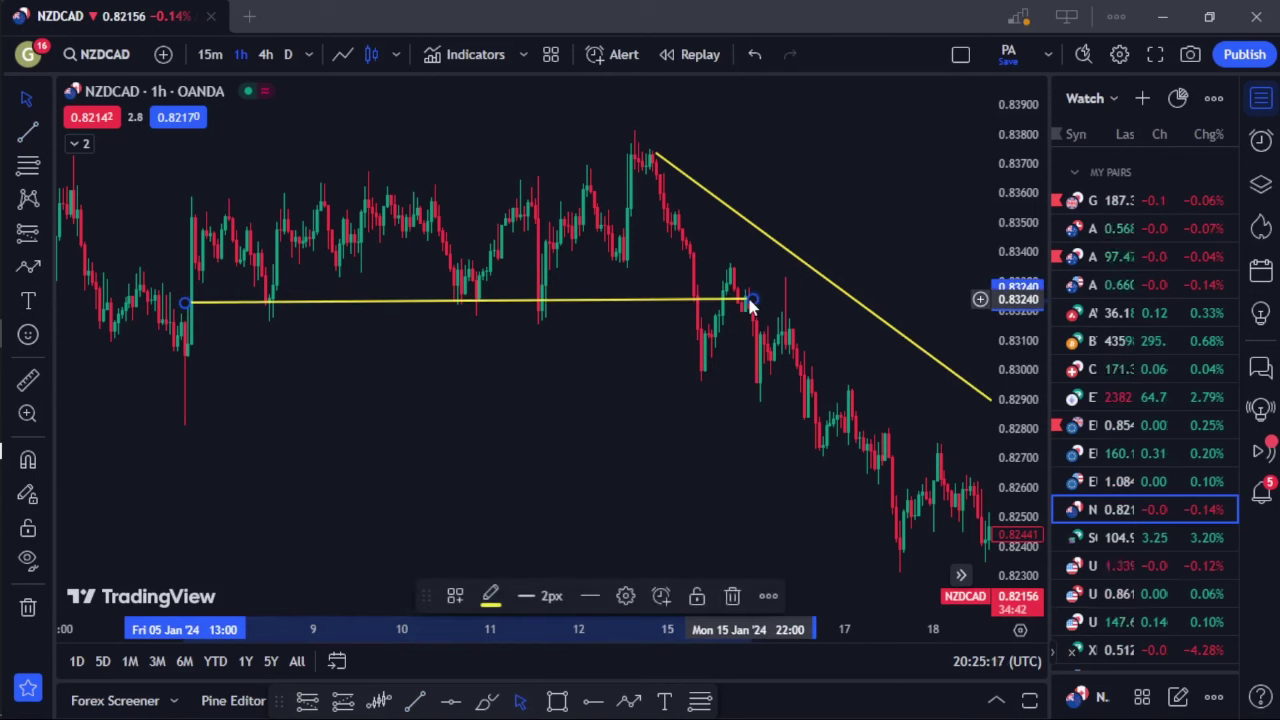
pyautogui.press('Delete')
# Mark the sideways range before the decline with horizontal lines at 0.83228 and 0.83609
pyautogui.click(450, 700)
pyautogui.click(452, 305)
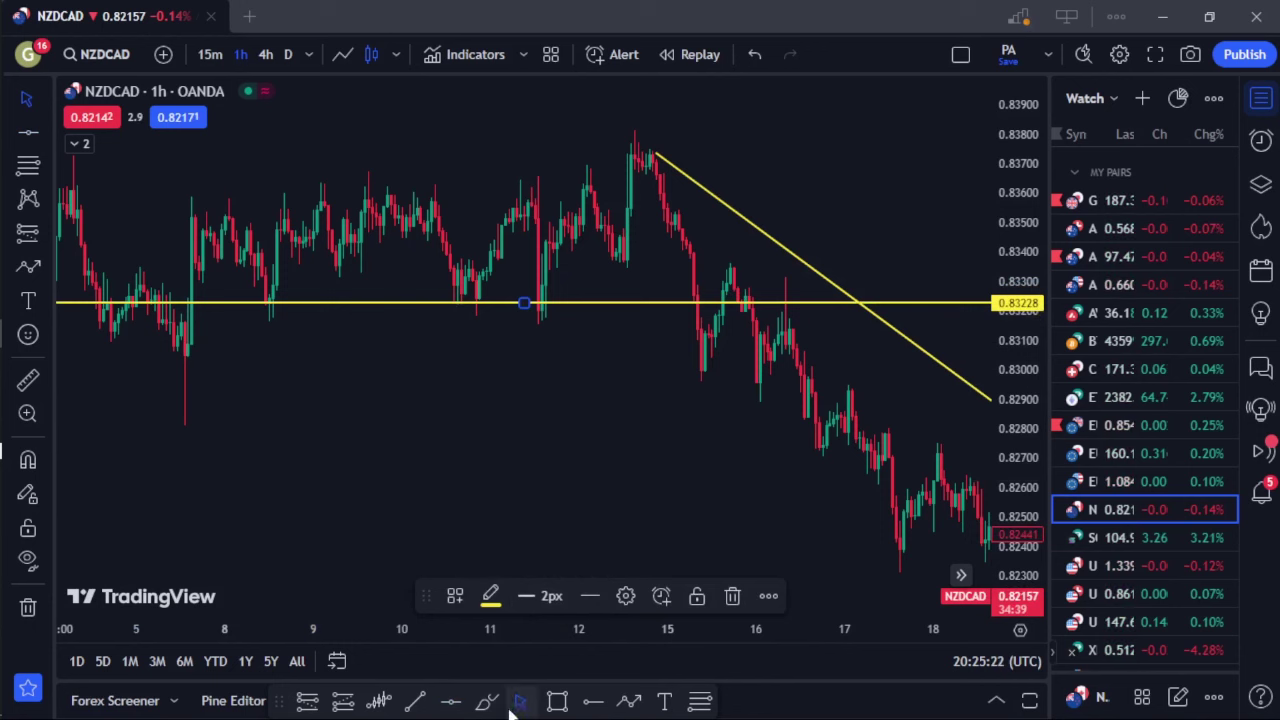
pyautogui.click(450, 700)
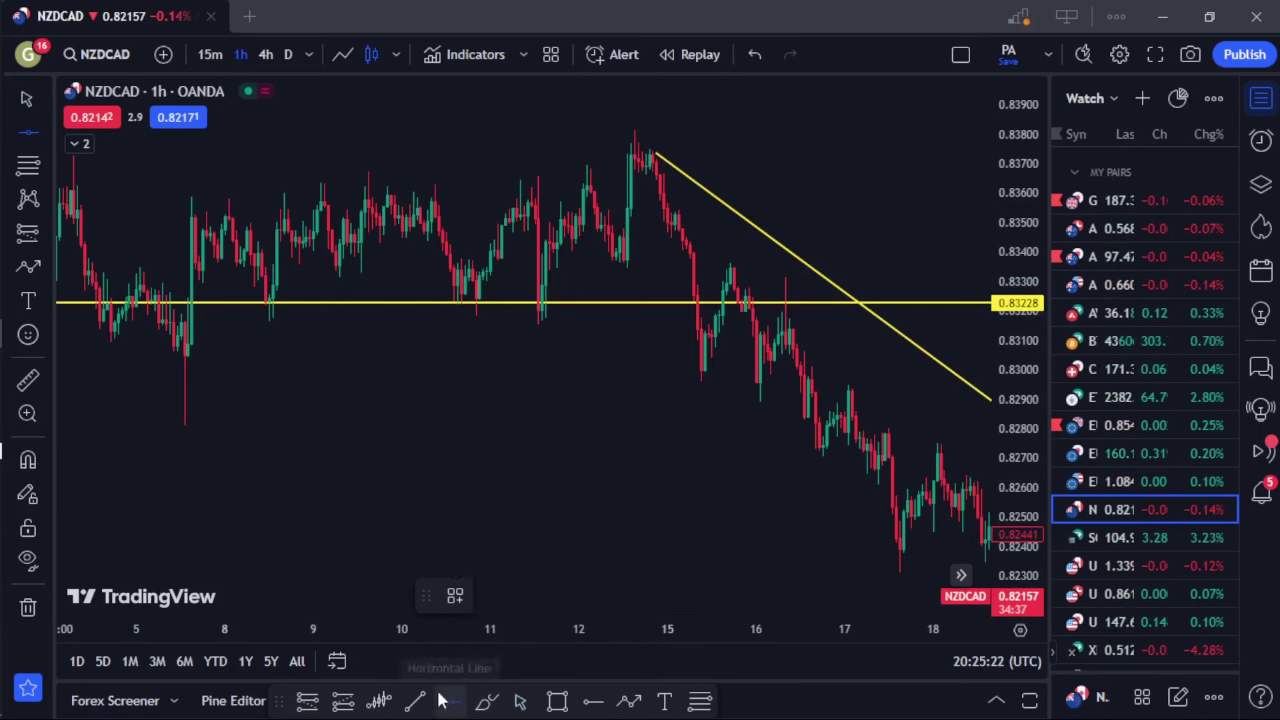
pyautogui.click(365, 190)
pyautogui.scroll(-2, 431, 369)
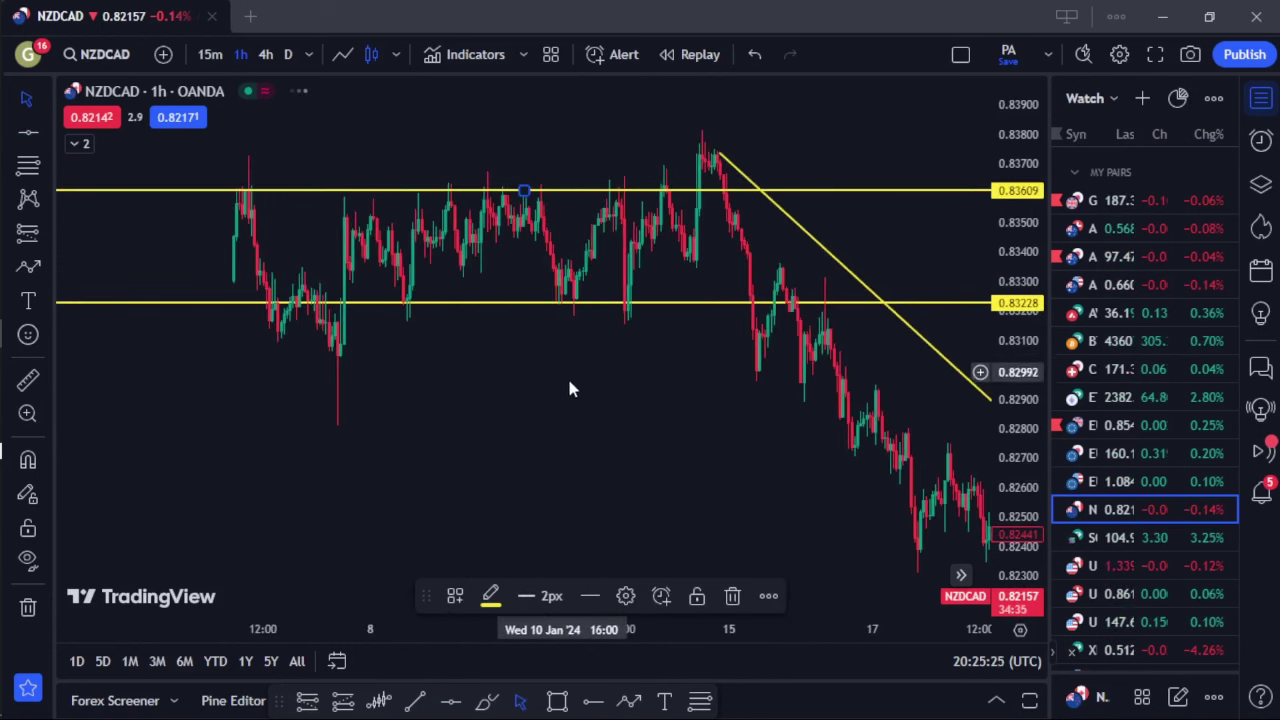
# Draw a zigzag path from the range low through its final two highs, down below the range and up to the 16 January retest
pyautogui.scroll(1, 573, 385)
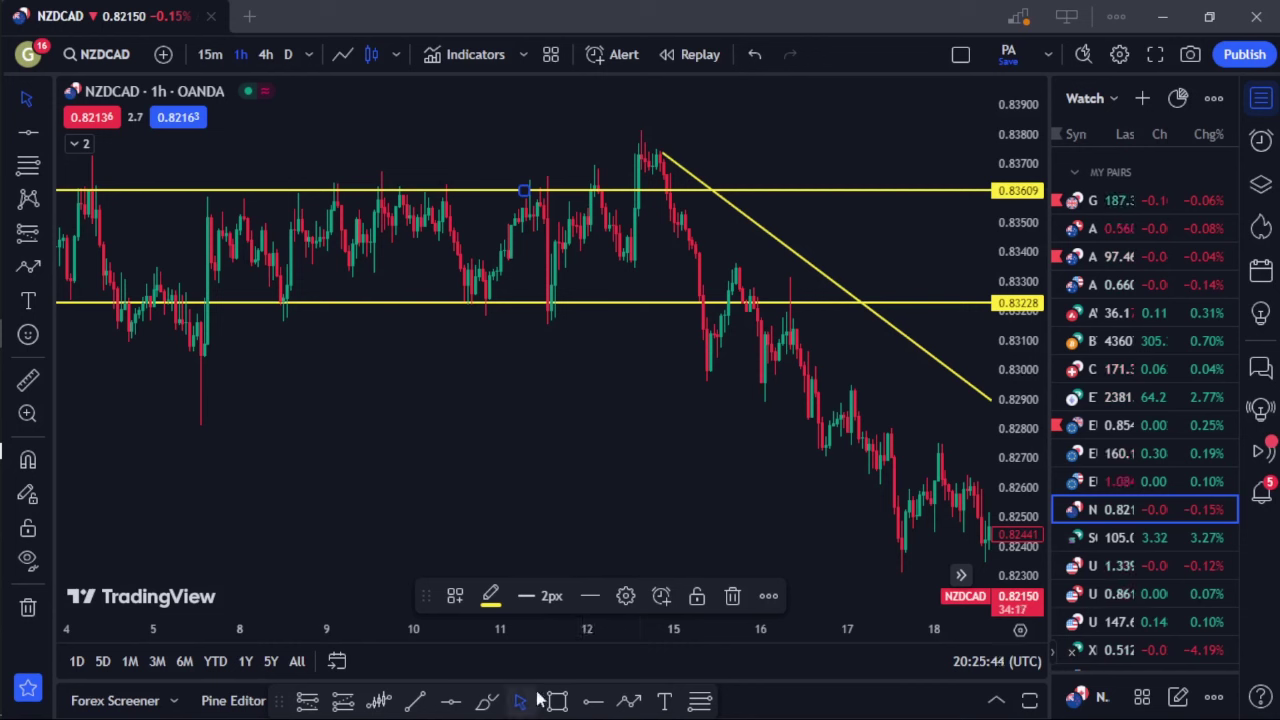
pyautogui.click(630, 704)
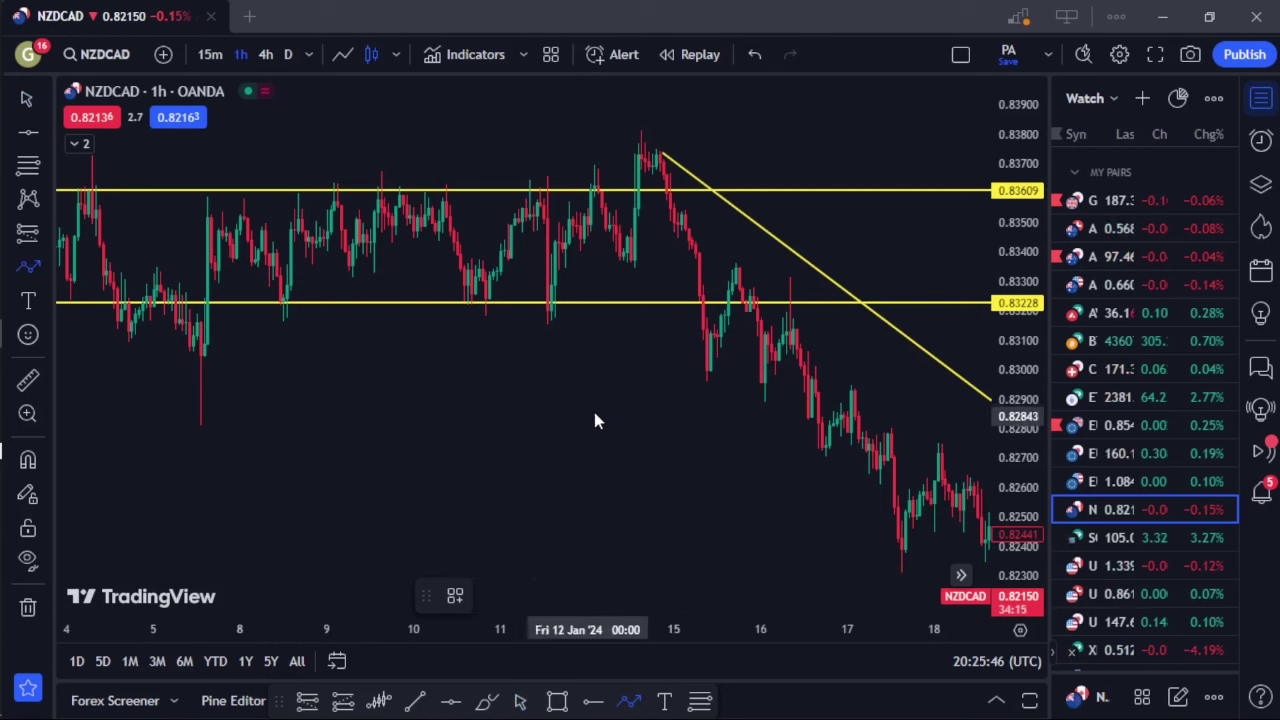
pyautogui.click(554, 311)
pyautogui.click(590, 162)
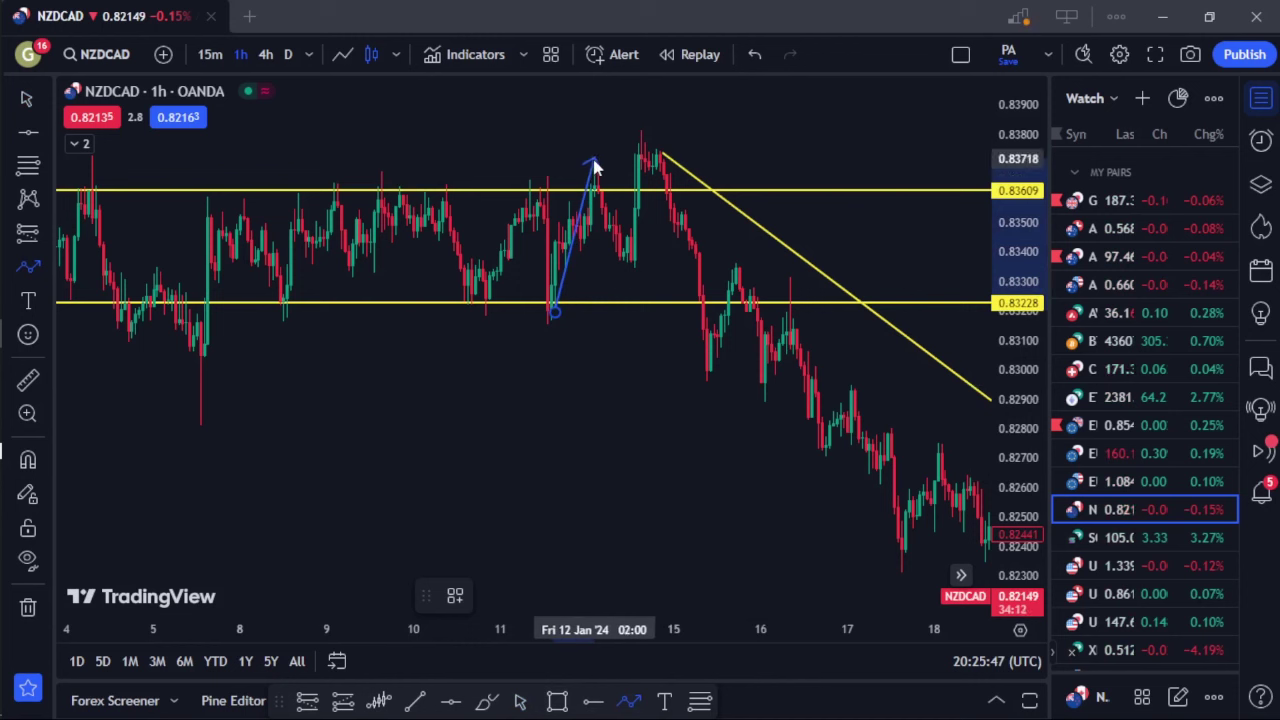
pyautogui.click(620, 260)
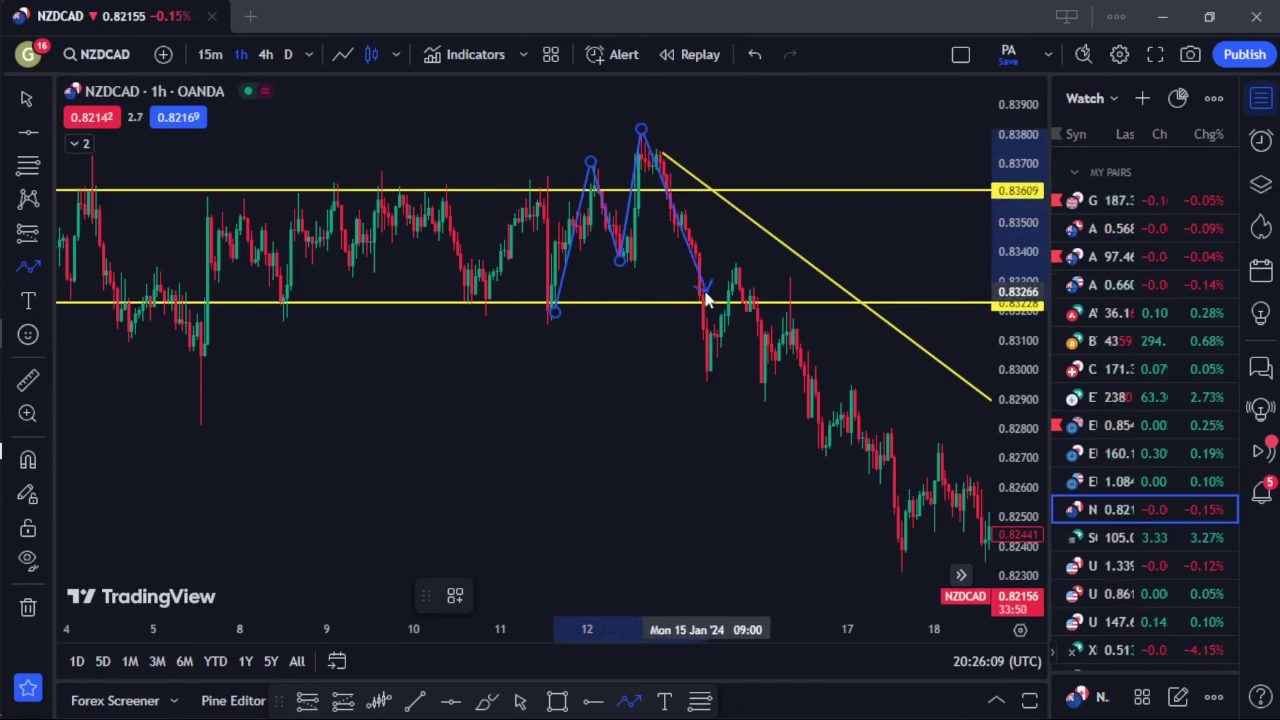
pyautogui.click(706, 376)
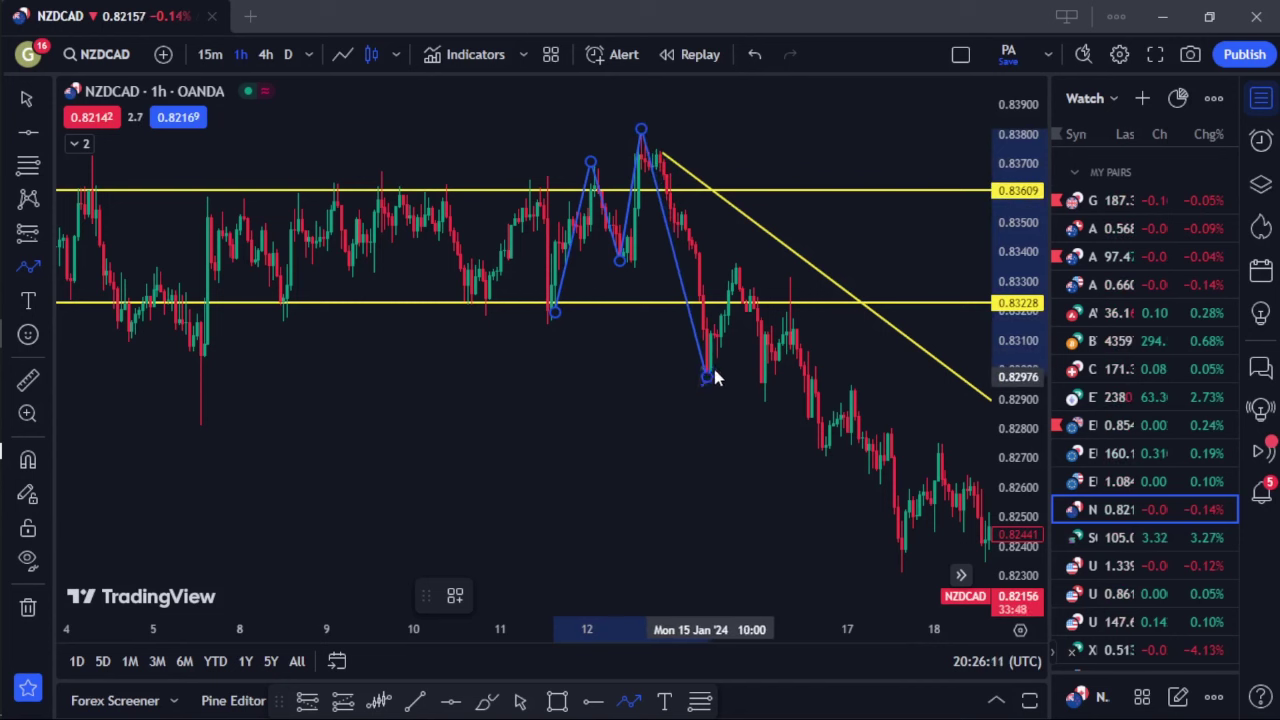
pyautogui.click(736, 274)
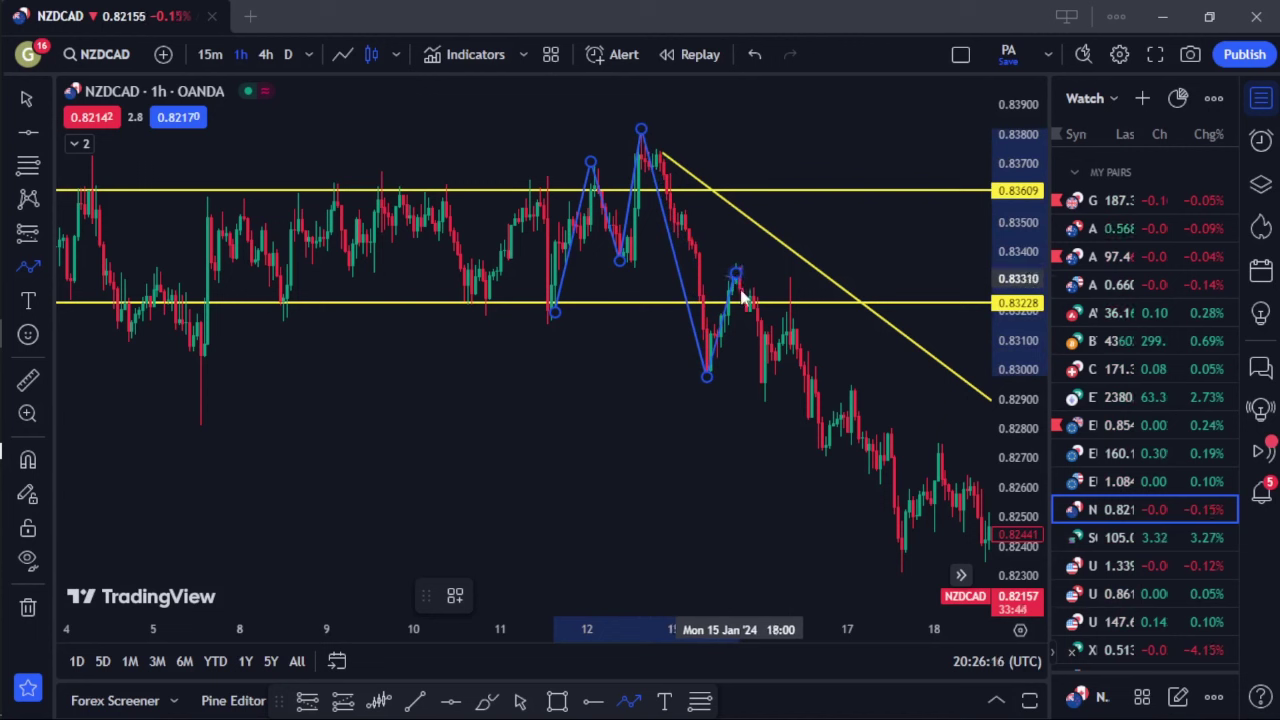
pyautogui.click(761, 389)
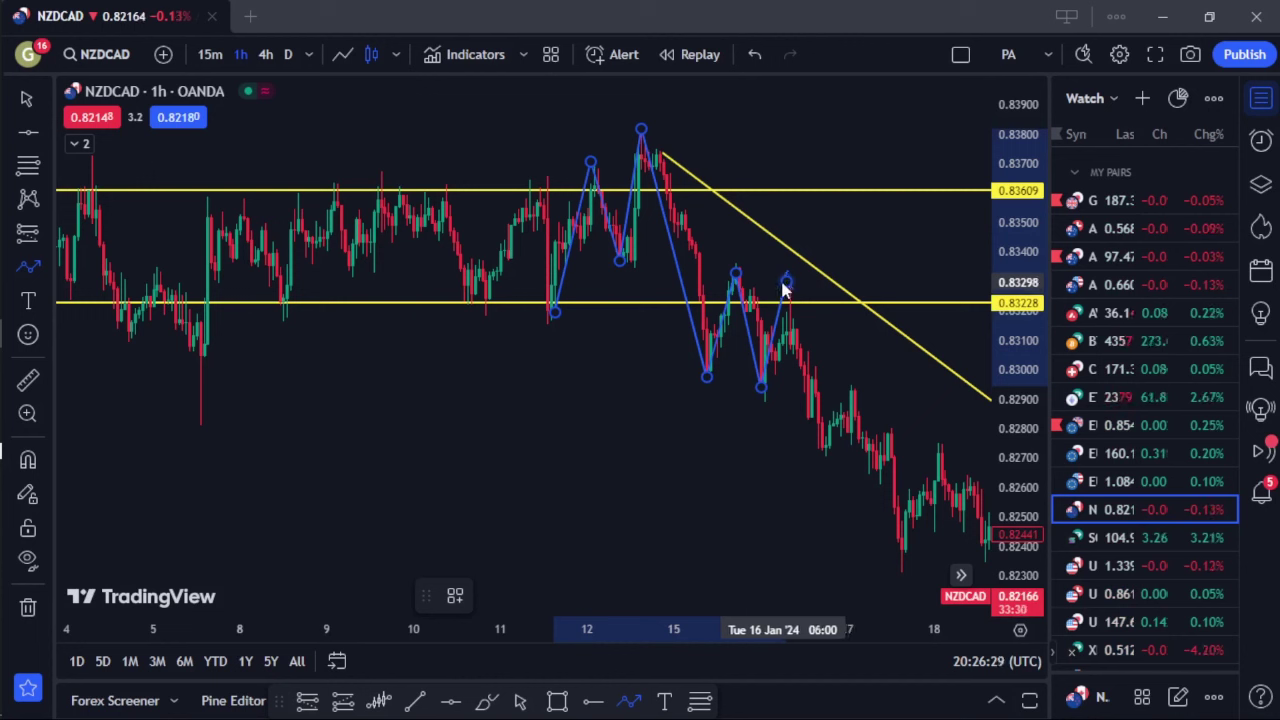
pyautogui.doubleClick(787, 286)
pyautogui.press('Escape')
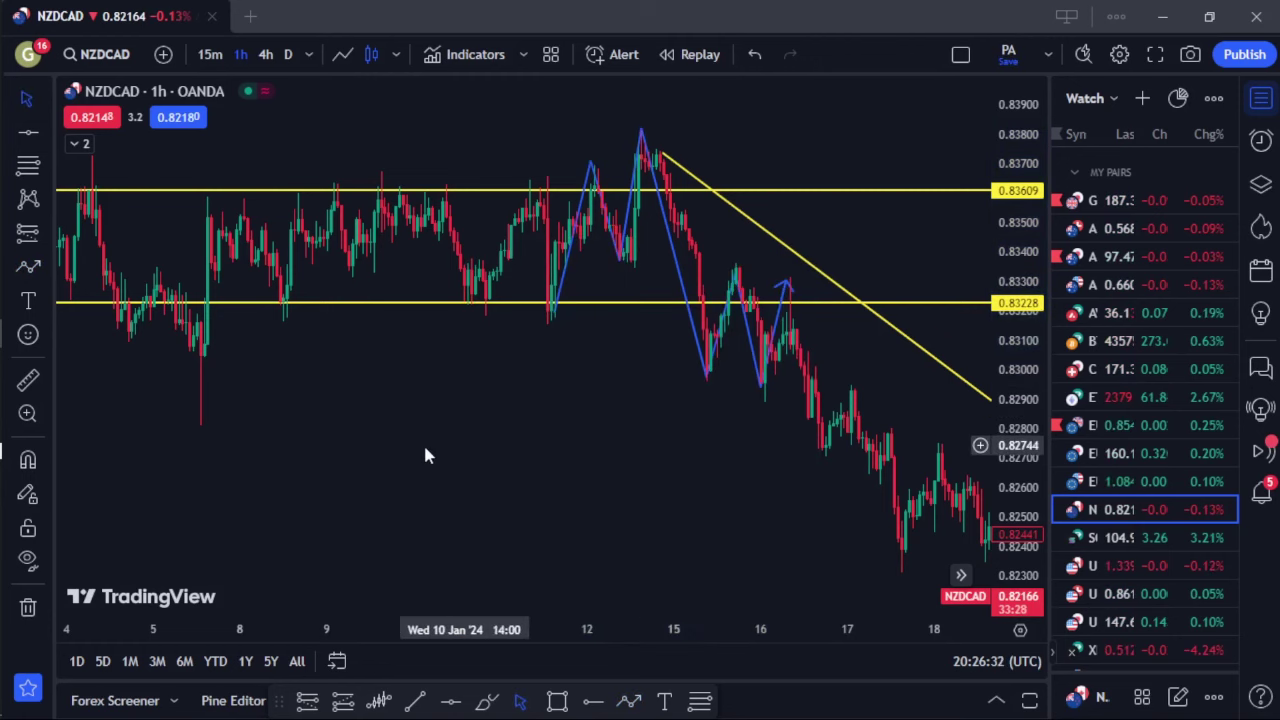
# Circle the successive lower highs beneath the falling trend line with the Brush, ending at the 23 January high
pyautogui.hscroll(5, 423, 442)
pyautogui.scroll(1, 464, 428)
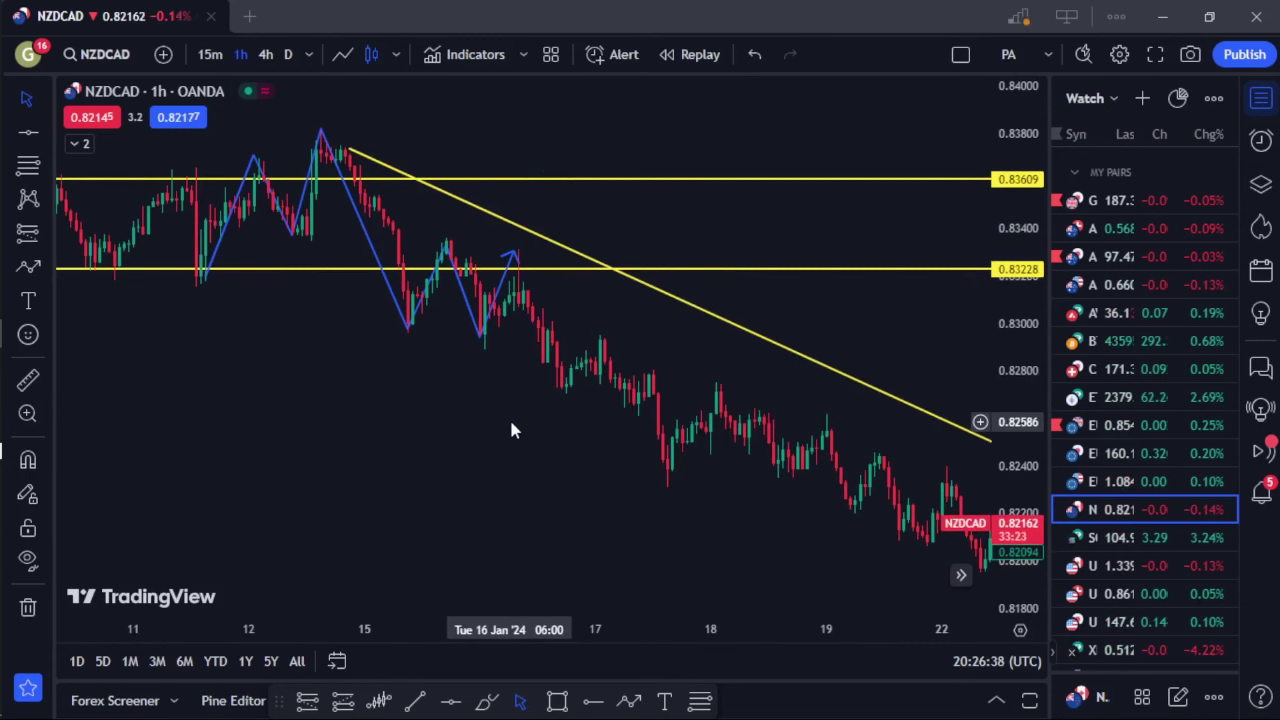
pyautogui.scroll(-2, 511, 430)
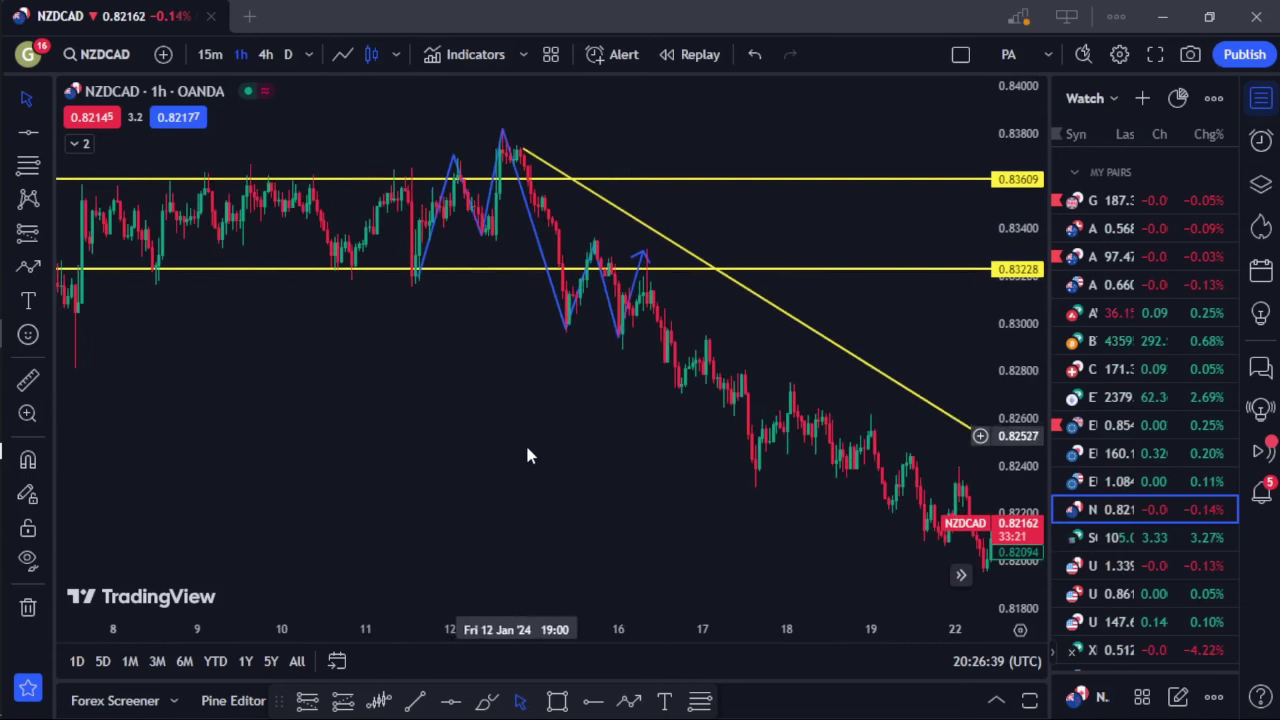
pyautogui.moveTo(503, 457); pyautogui.dragTo(400, 449)
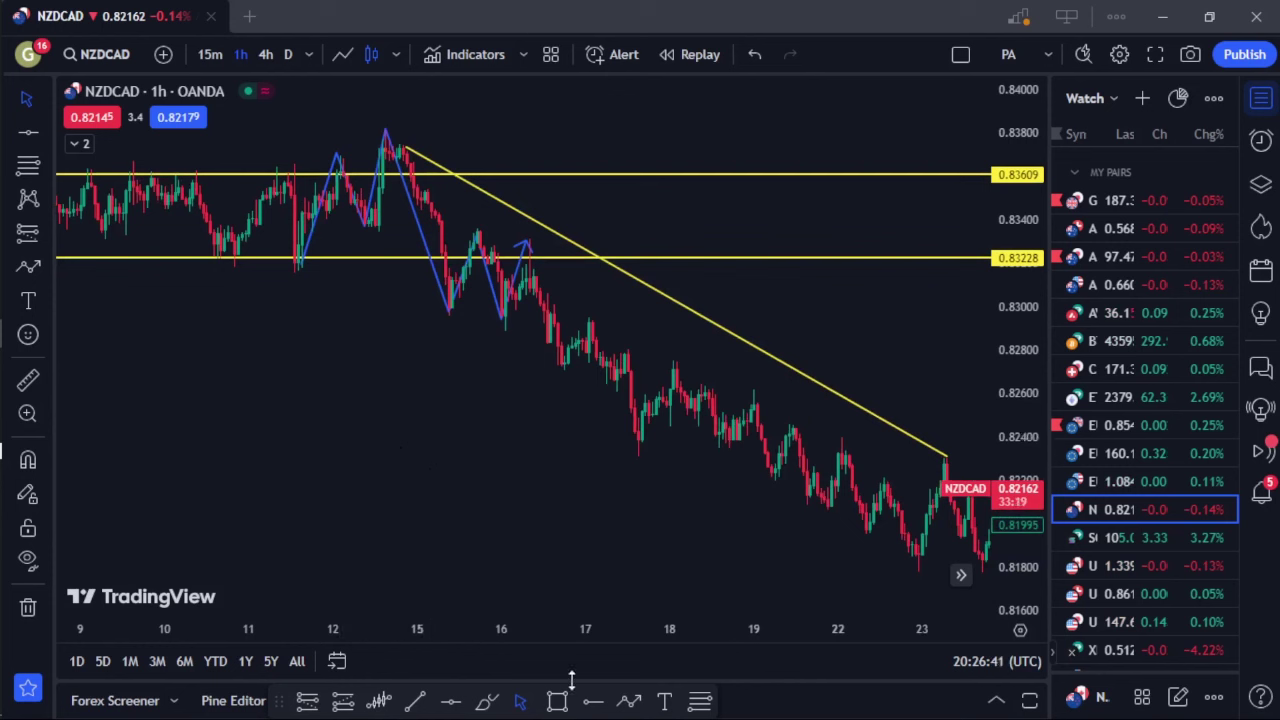
pyautogui.click(487, 702)
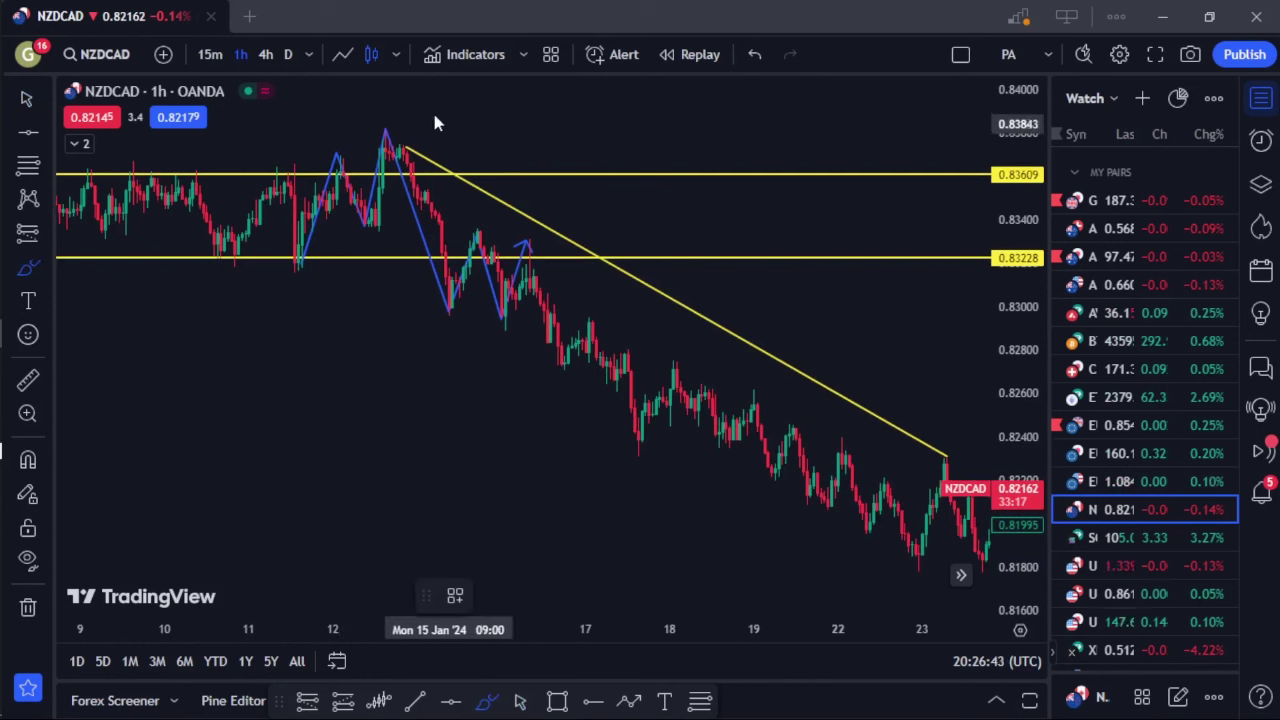
pyautogui.click(474, 208)
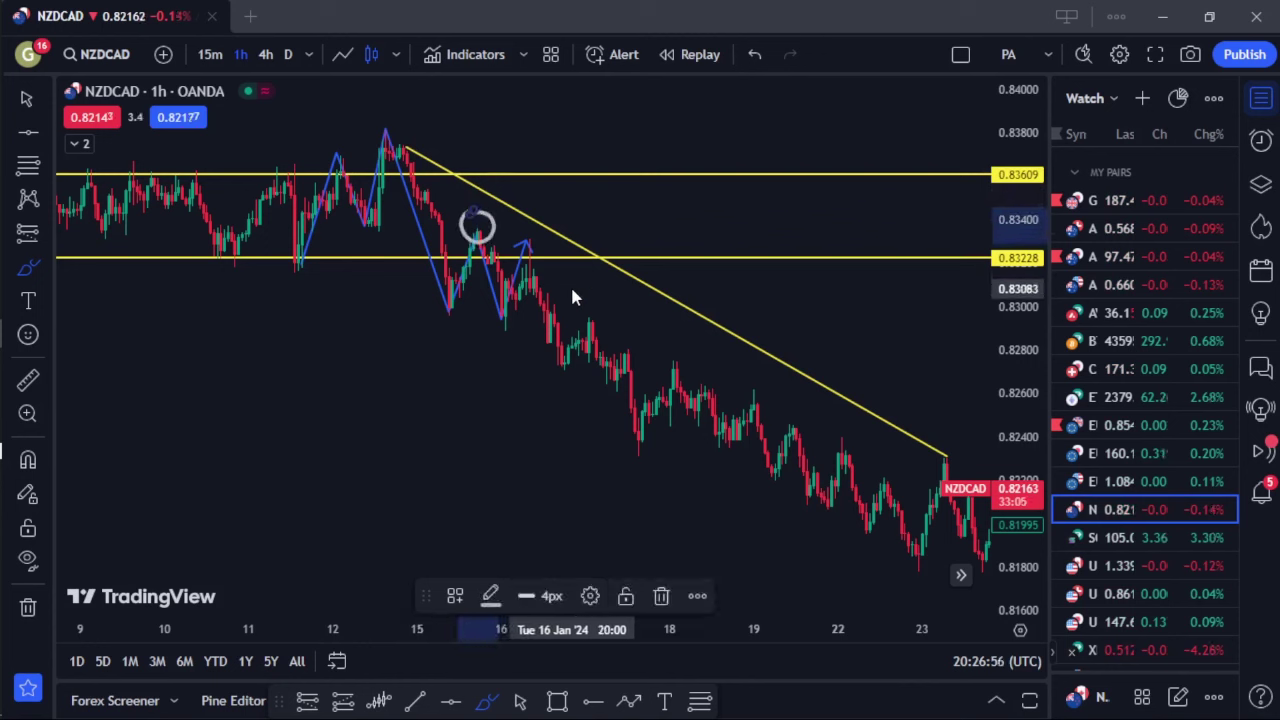
pyautogui.moveTo(573, 296)
pyautogui.mouseDown()
pyautogui.moveTo(600, 340)
pyautogui.moveTo(592, 314)
pyautogui.mouseUp()
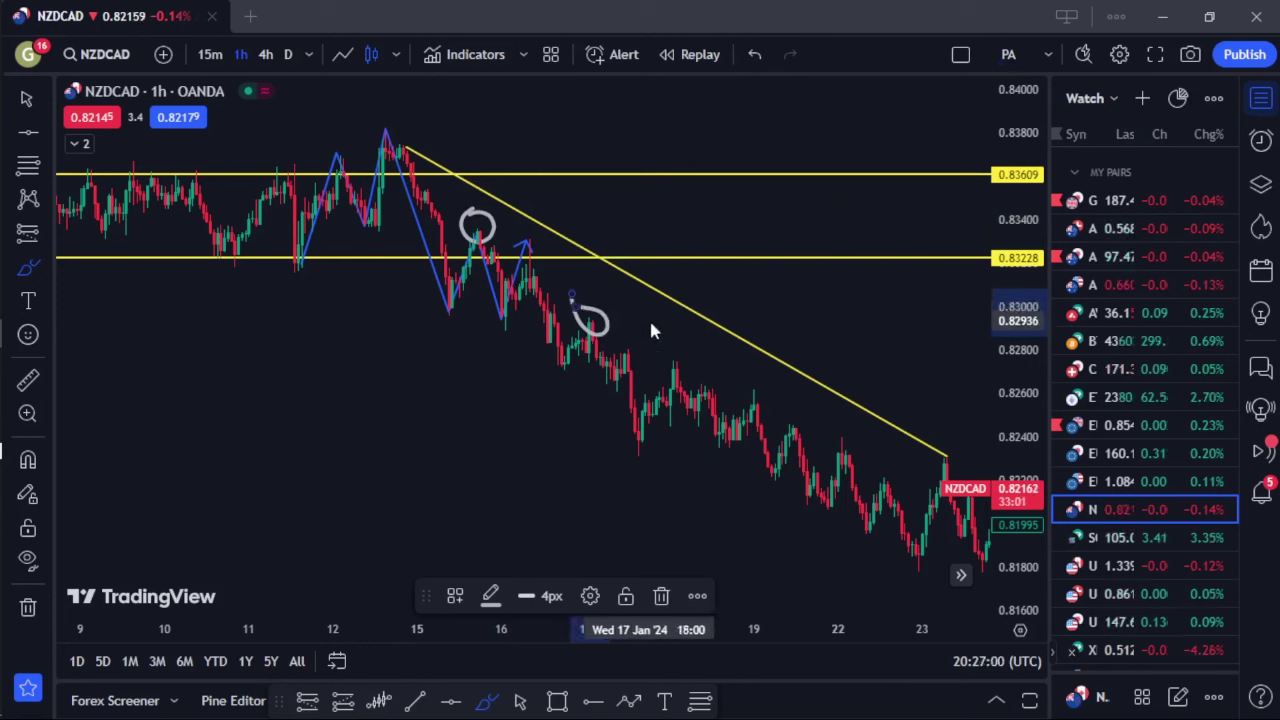
pyautogui.moveTo(668, 353)
pyautogui.mouseDown()
pyautogui.moveTo(660, 372)
pyautogui.moveTo(676, 356)
pyautogui.mouseUp()
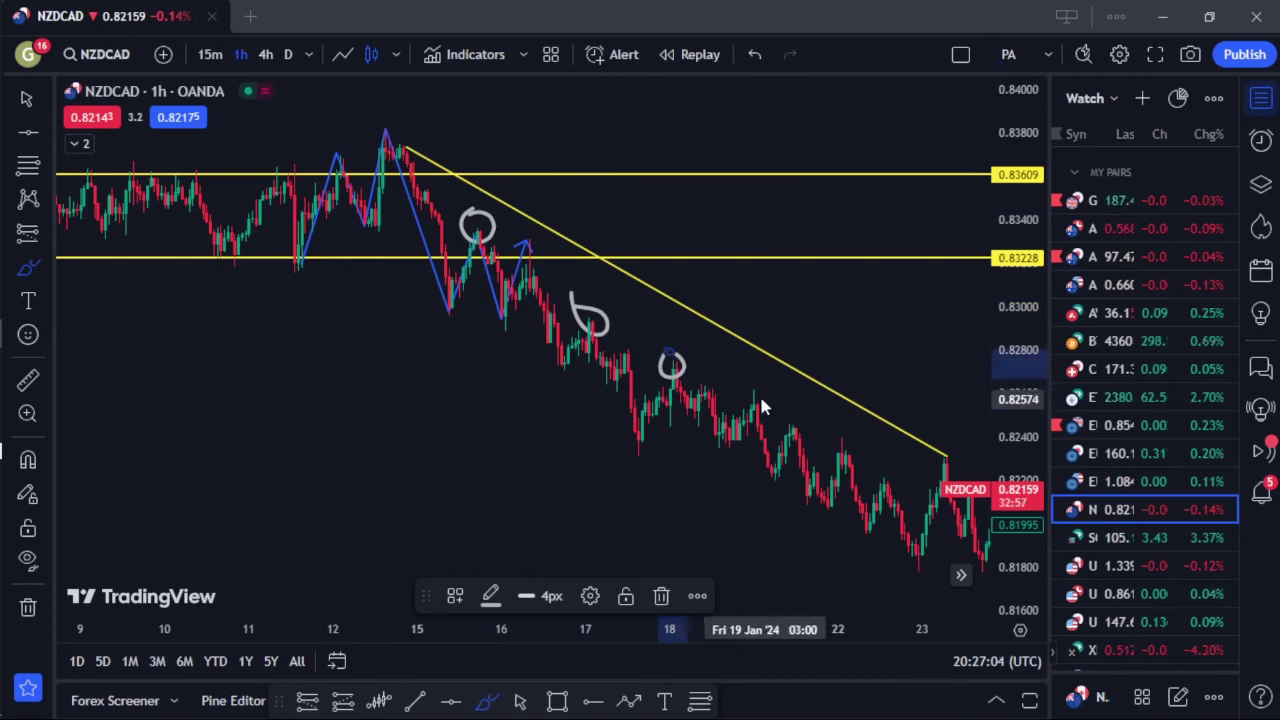
pyautogui.moveTo(757, 384)
pyautogui.mouseDown()
pyautogui.moveTo(750, 406)
pyautogui.moveTo(785, 432)
pyautogui.moveTo(800, 420)
pyautogui.moveTo(815, 455)
pyautogui.moveTo(843, 440)
pyautogui.mouseUp()
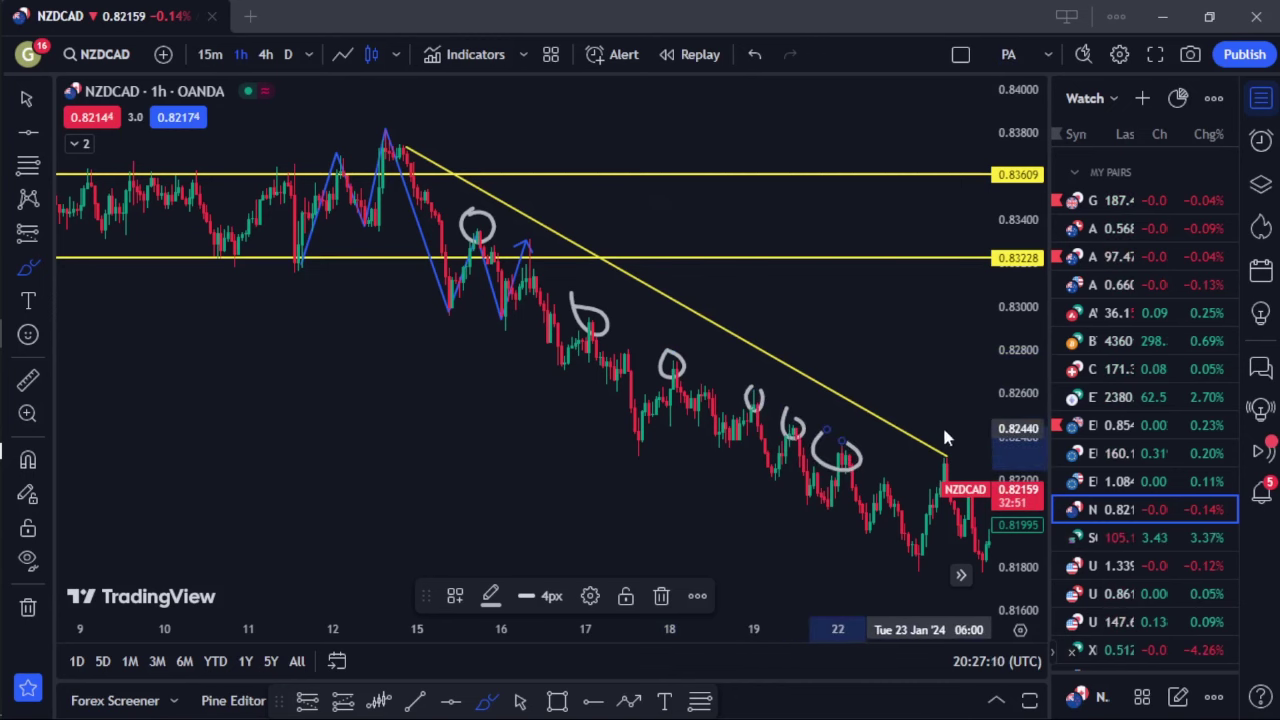
pyautogui.moveTo(940, 448)
pyautogui.mouseDown()
pyautogui.moveTo(918, 472)
pyautogui.moveTo(945, 452)
pyautogui.mouseUp()
pyautogui.scroll(5, 806, 322)
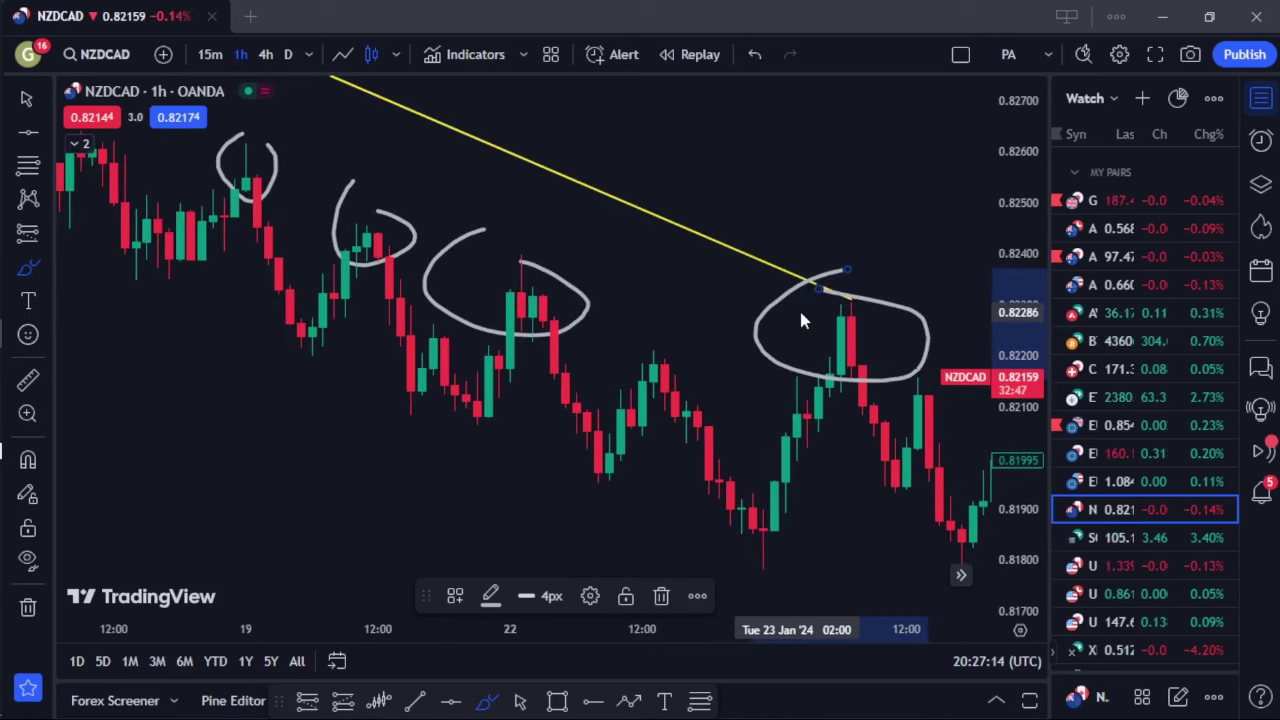
# Remove all drawings from the NZDCAD chart
pyautogui.scroll(-4, 800, 320)
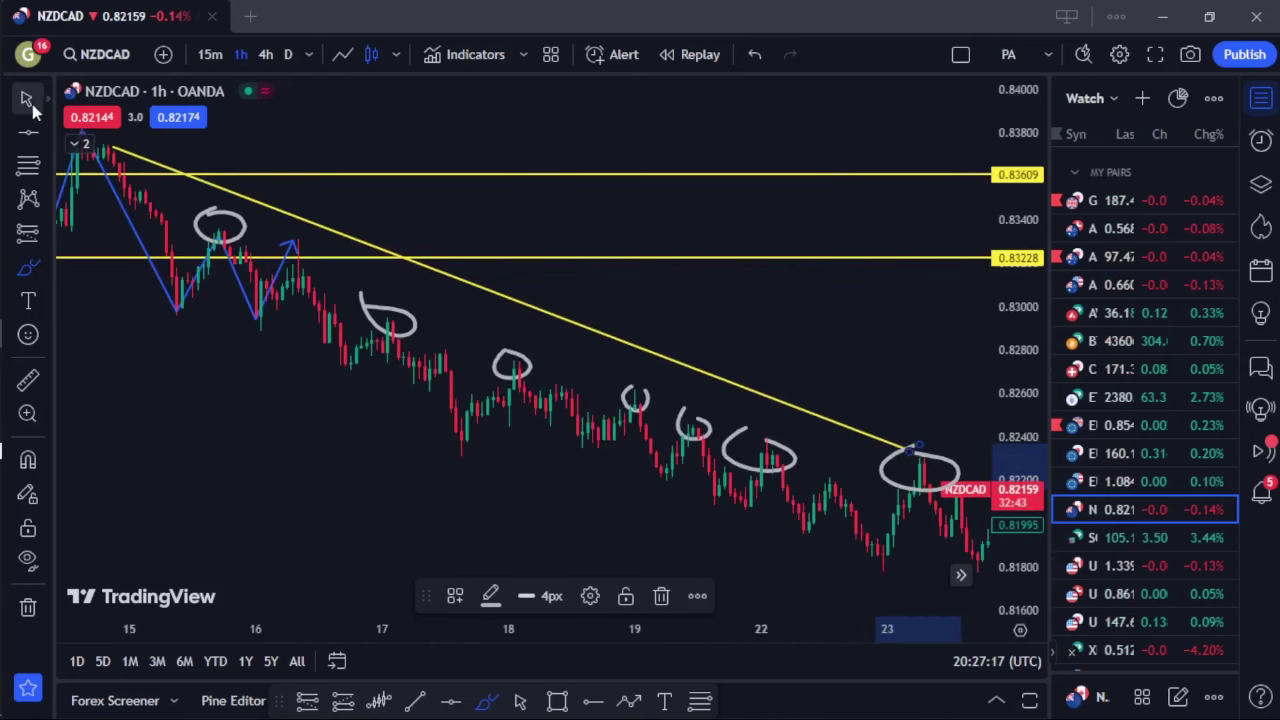
pyautogui.moveTo(285, 495); pyautogui.dragTo(475, 360)
pyautogui.moveTo(296, 430)
pyautogui.mouseDown()
pyautogui.moveTo(353, 447)
pyautogui.moveTo(323, 443)
pyautogui.mouseUp()
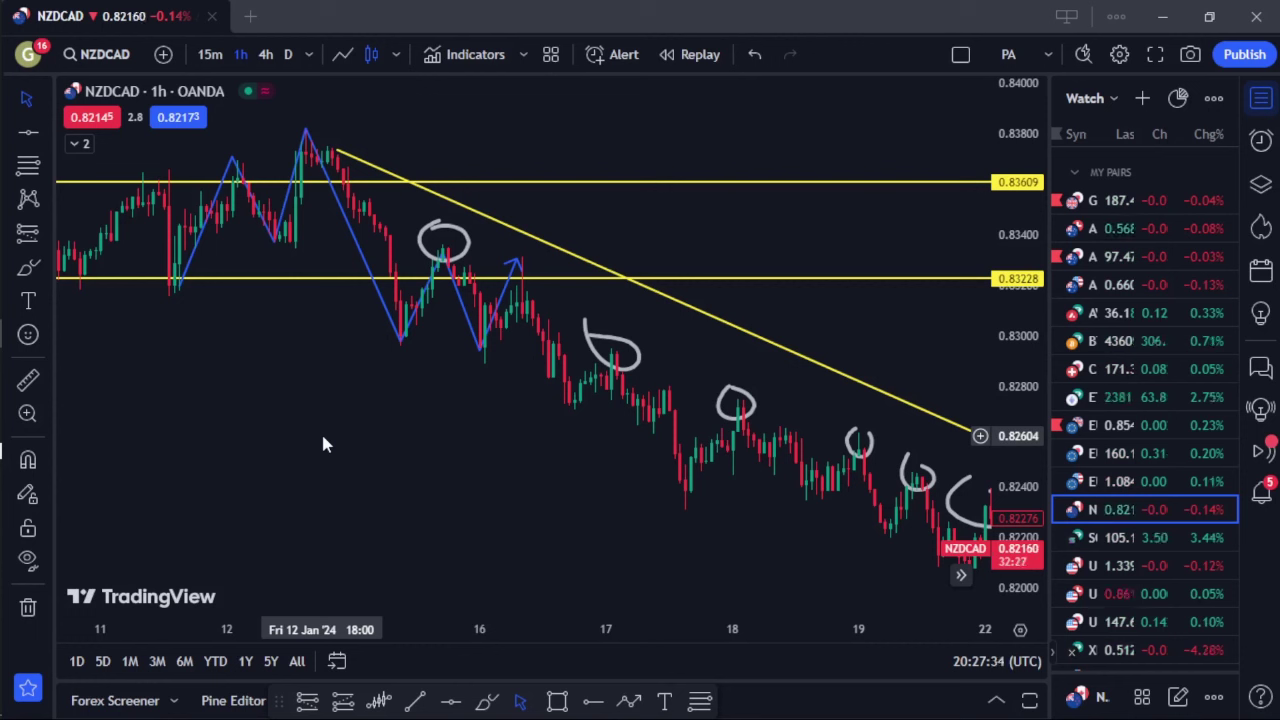
pyautogui.rightClick(260, 438)
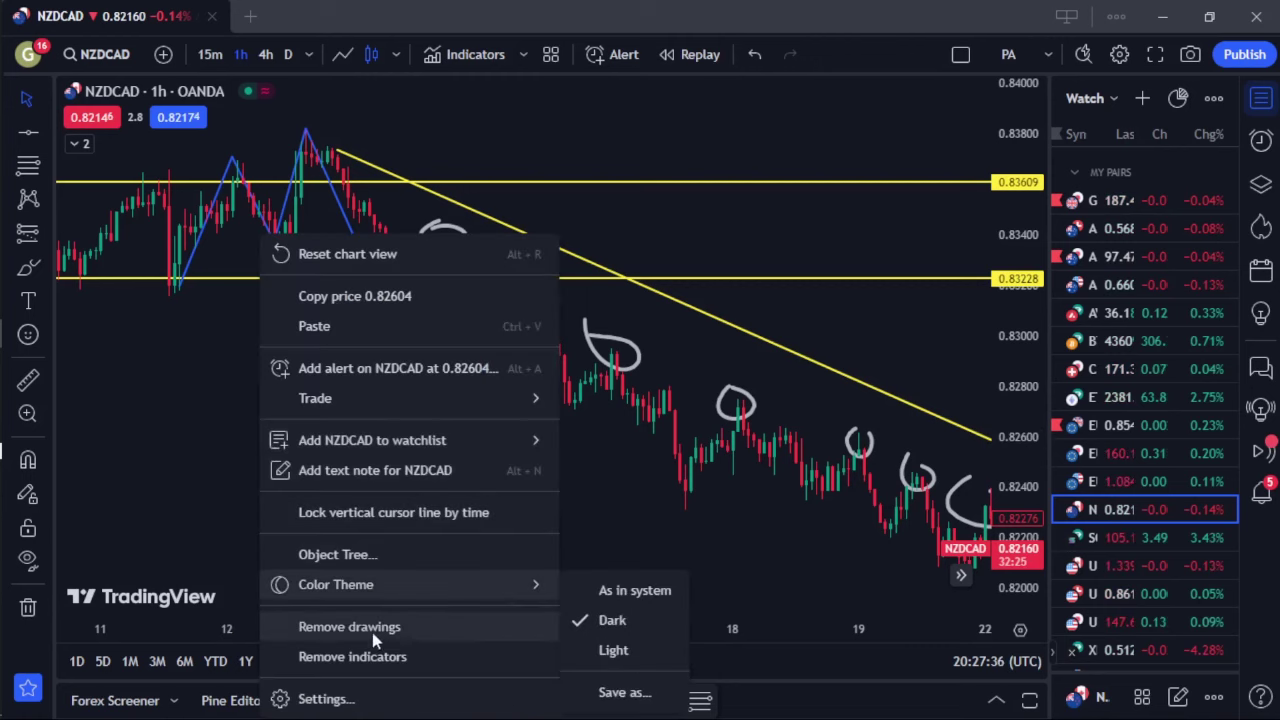
pyautogui.click(345, 627)
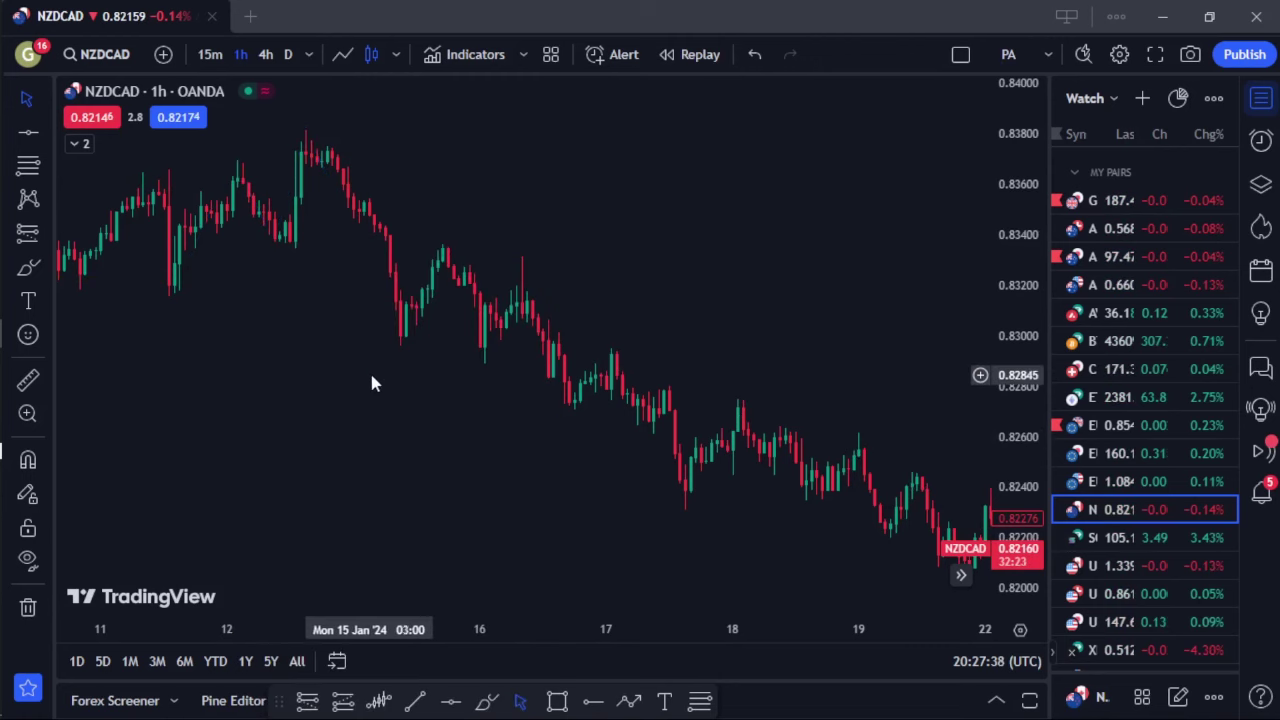
pyautogui.moveTo(363, 383); pyautogui.dragTo(571, 397)
pyautogui.click(415, 700)
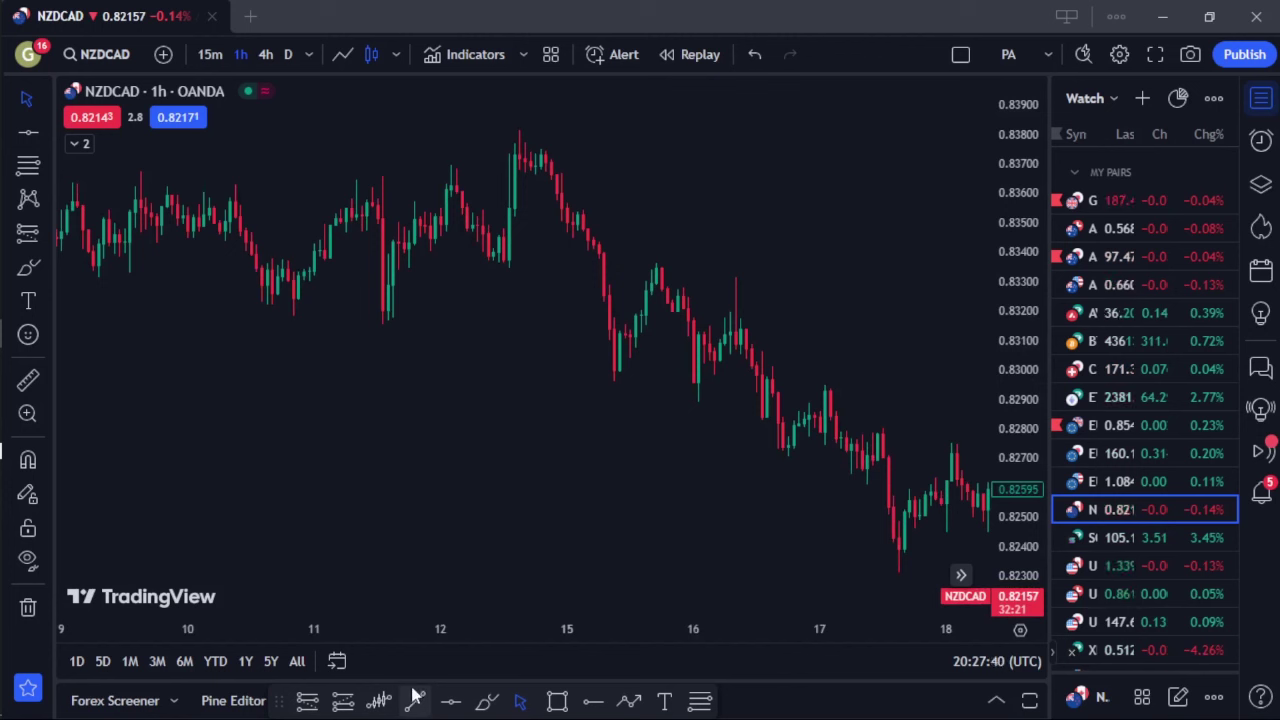
pyautogui.click(296, 306)
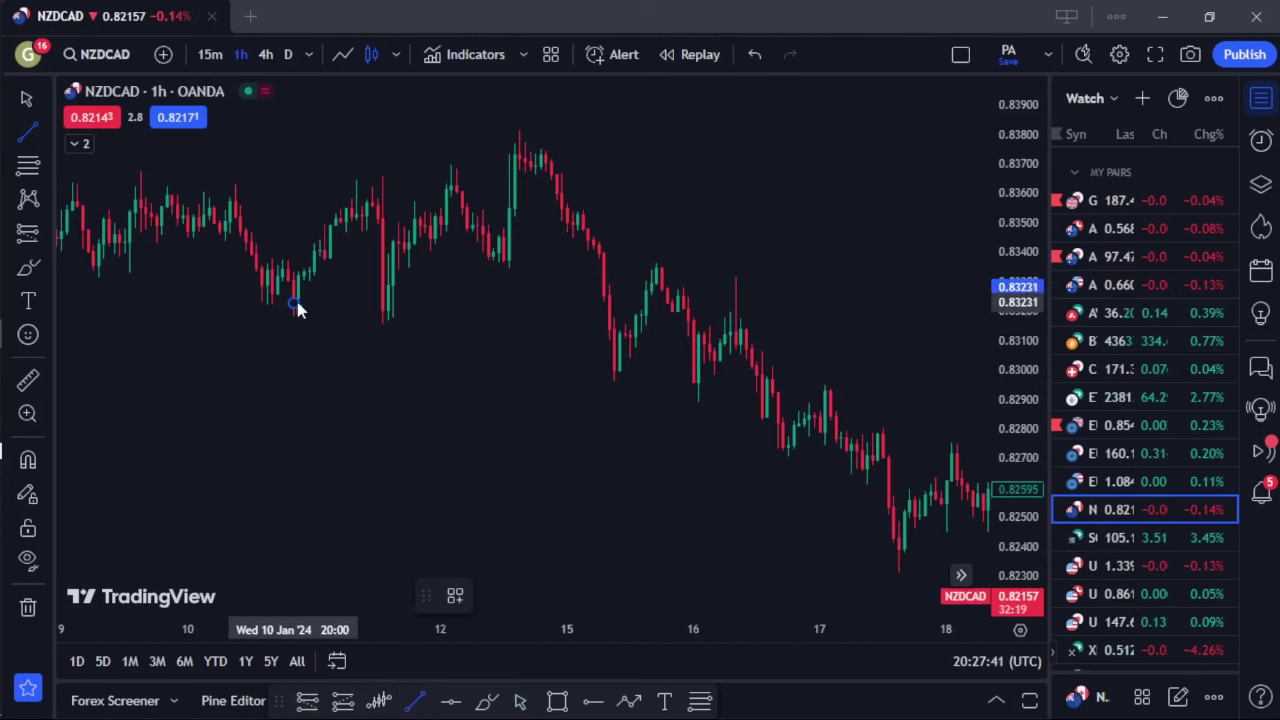
pyautogui.click(385, 336)
pyautogui.press('Delete')
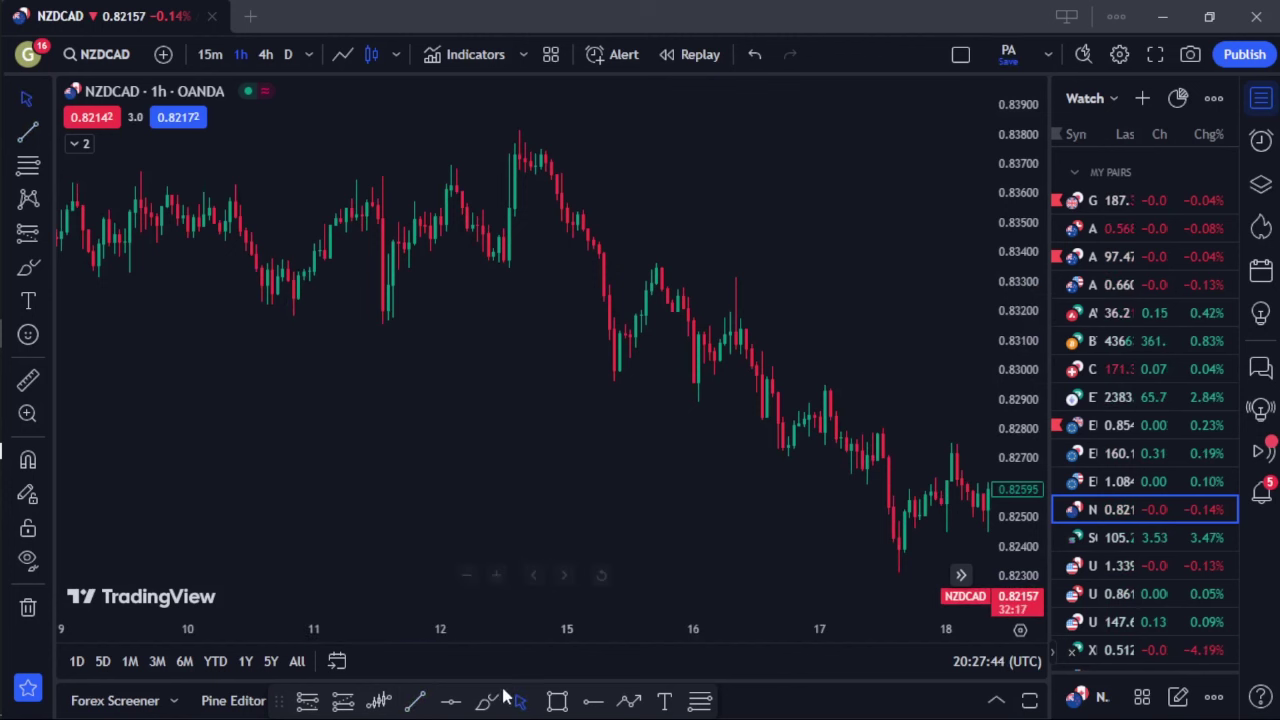
# Mark the range before the decline with horizontal lines at 0.83237 and 0.83781
pyautogui.click(450, 698)
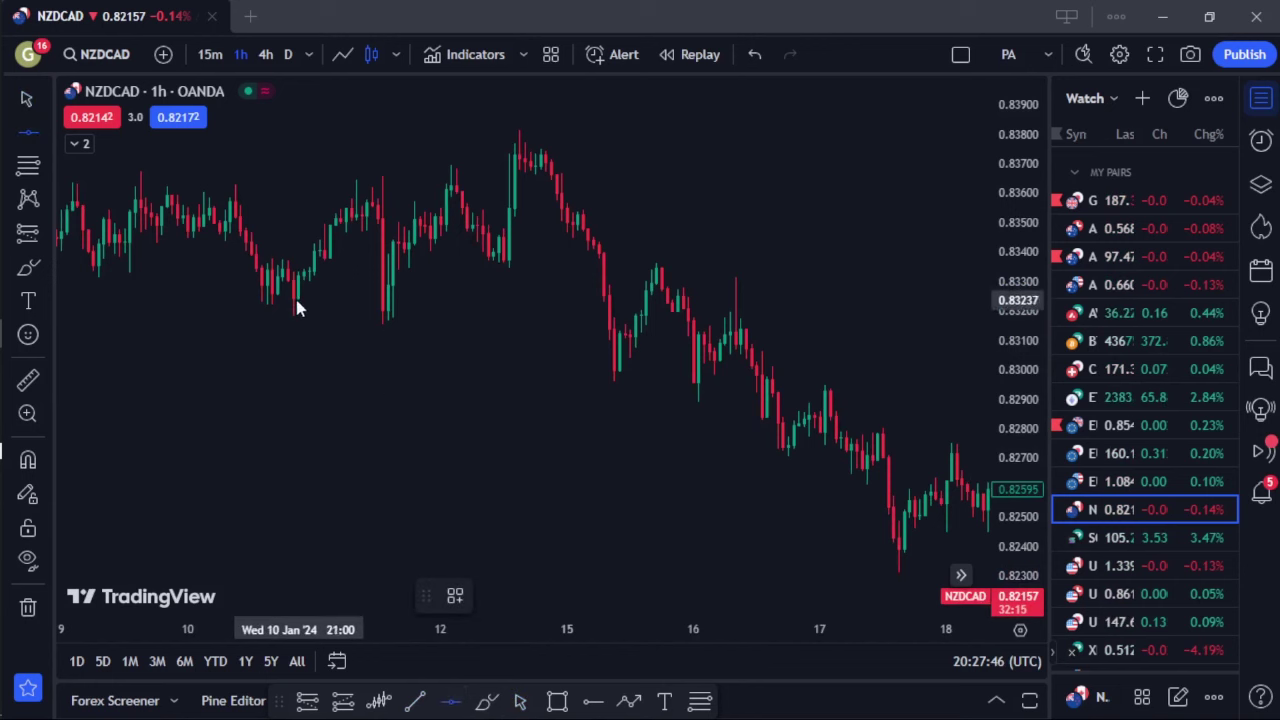
pyautogui.click(524, 300)
pyautogui.click(462, 698)
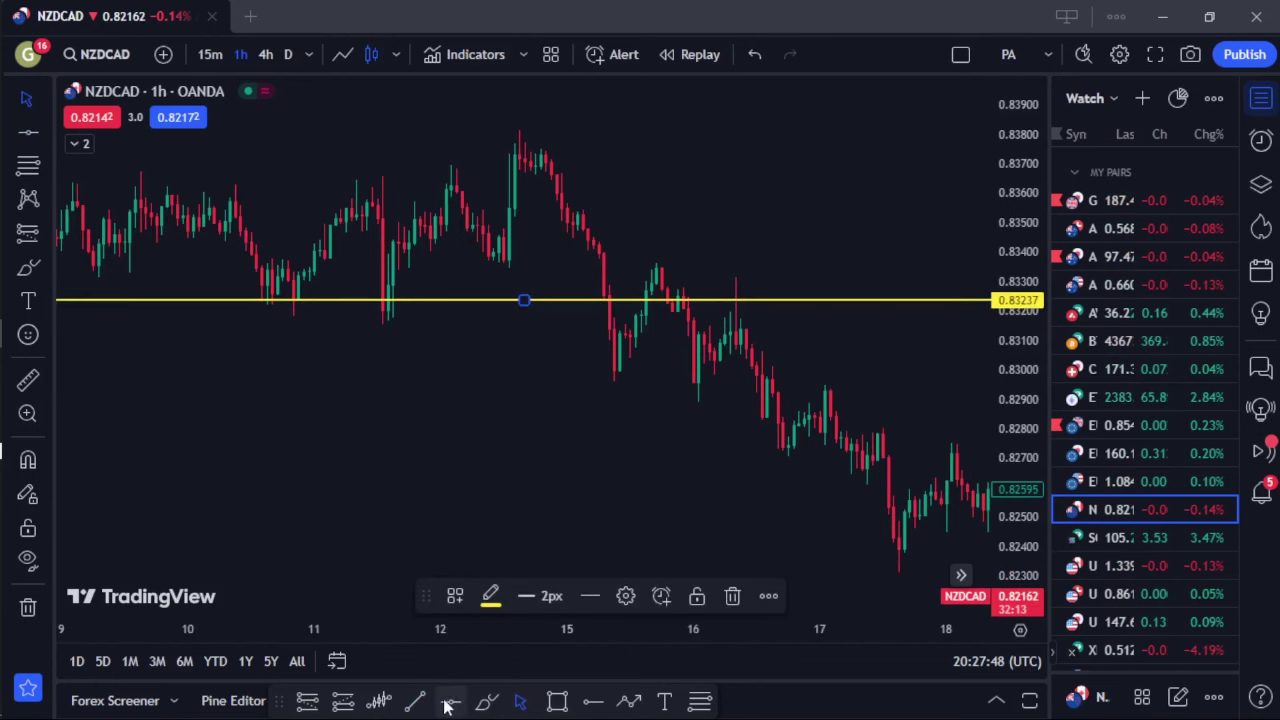
pyautogui.click(522, 139)
pyautogui.moveTo(548, 370)
pyautogui.mouseDown()
pyautogui.moveTo(369, 337)
pyautogui.moveTo(357, 277)
pyautogui.mouseUp()
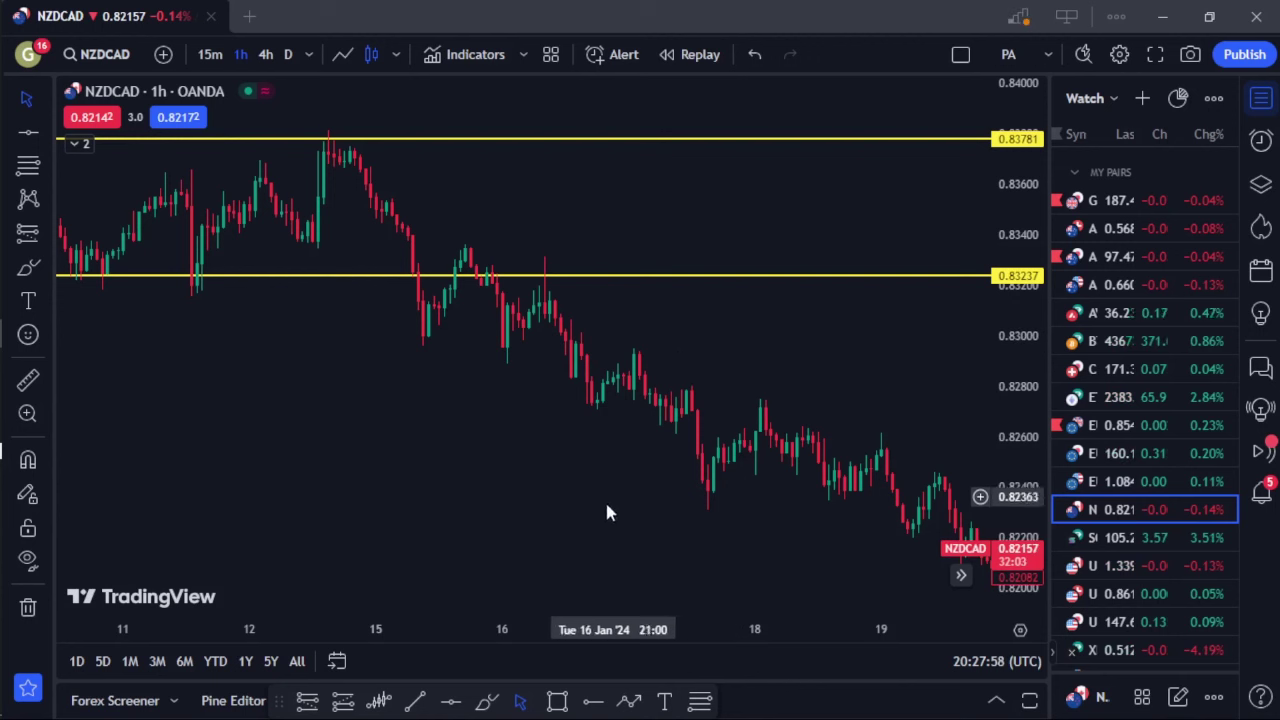
# Draw a zigzag path from the 15 January low through the two retests of the broken range low, ending at about 0.83067 on 16 January
pyautogui.click(628, 701)
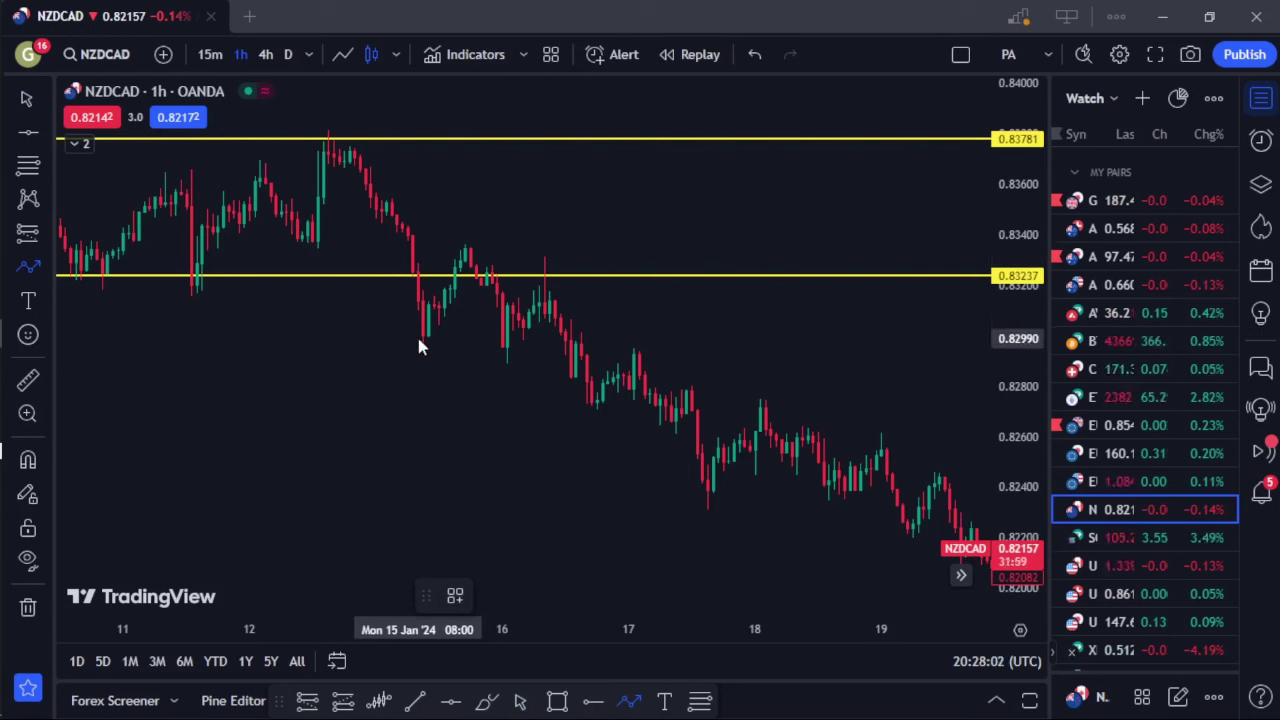
pyautogui.click(422, 338)
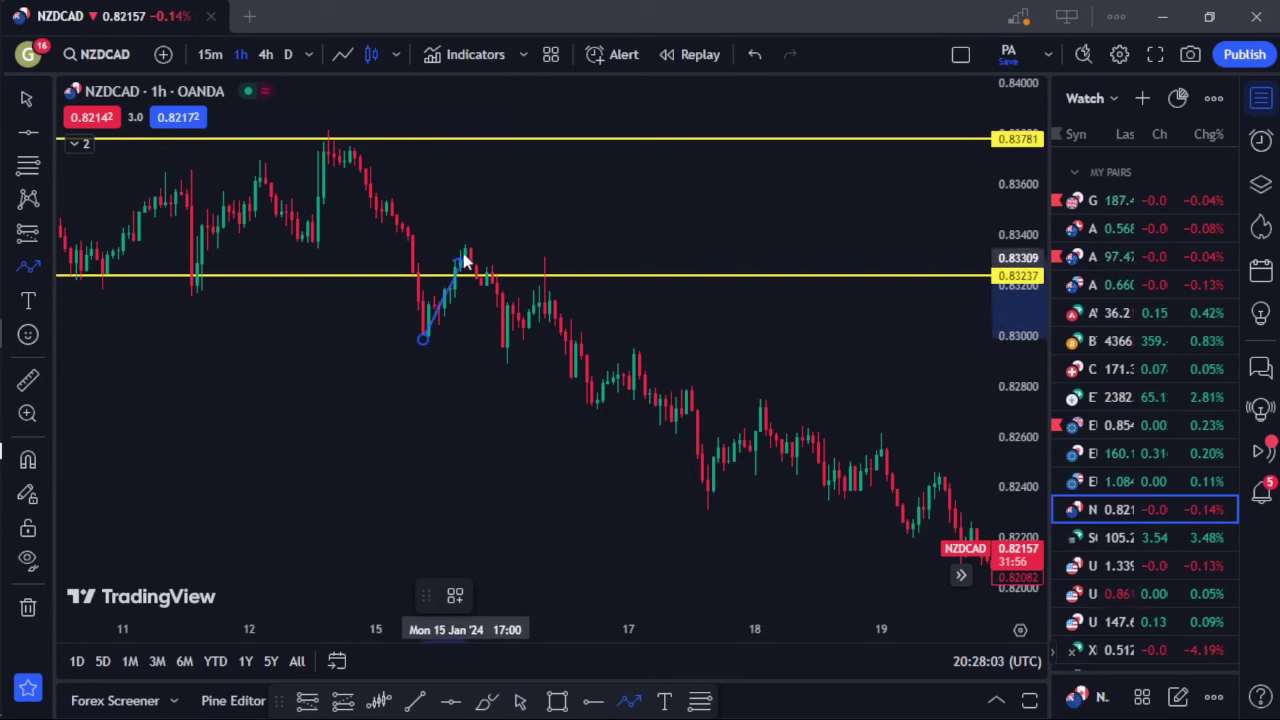
pyautogui.click(464, 249)
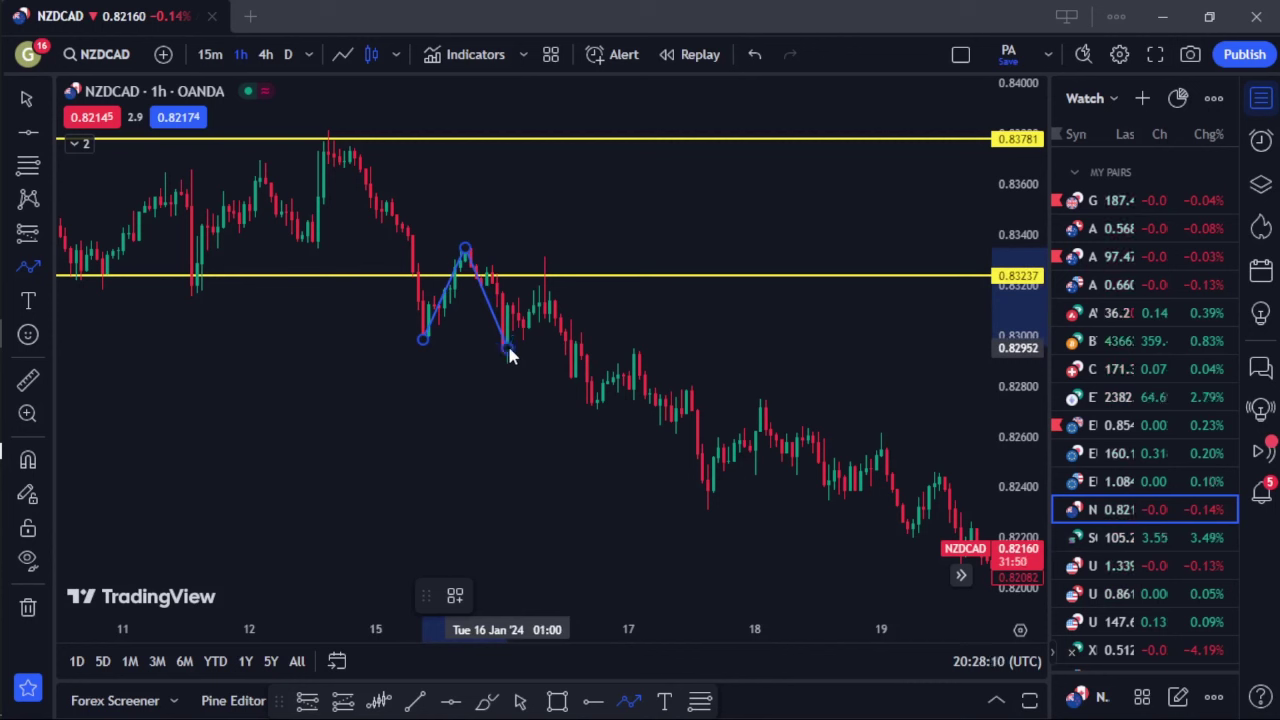
pyautogui.click(507, 347)
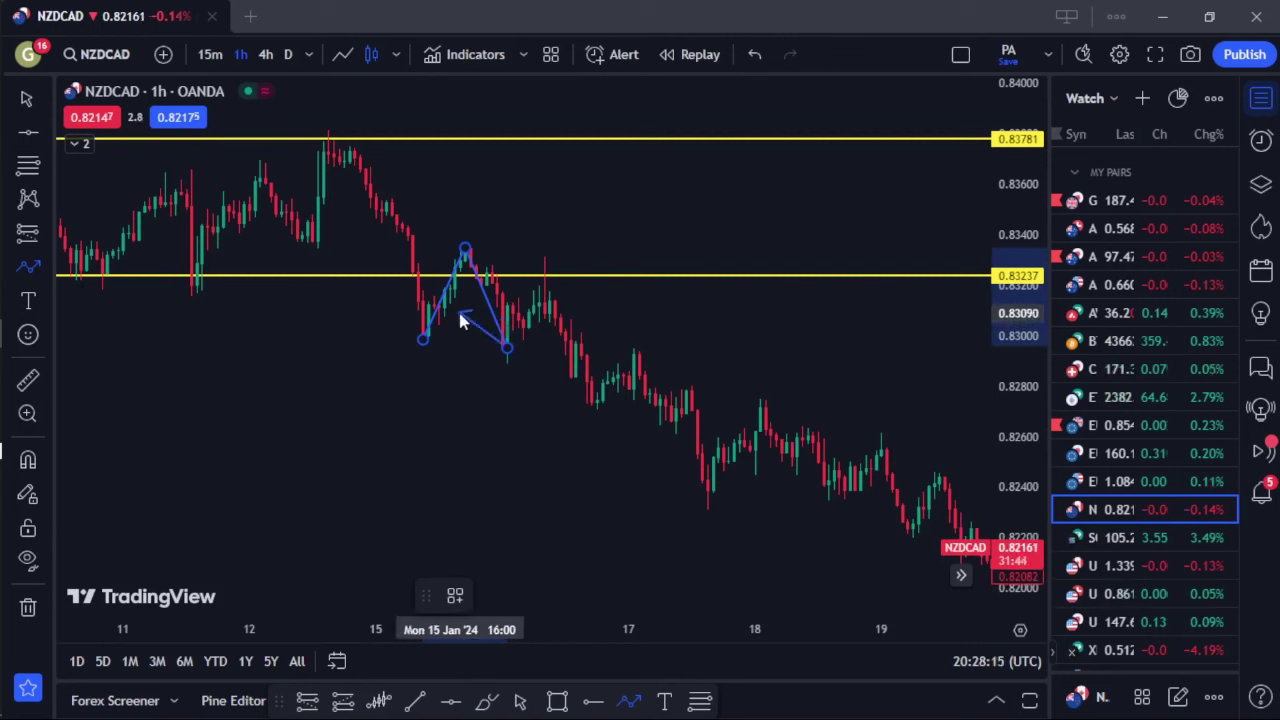
pyautogui.click(543, 278)
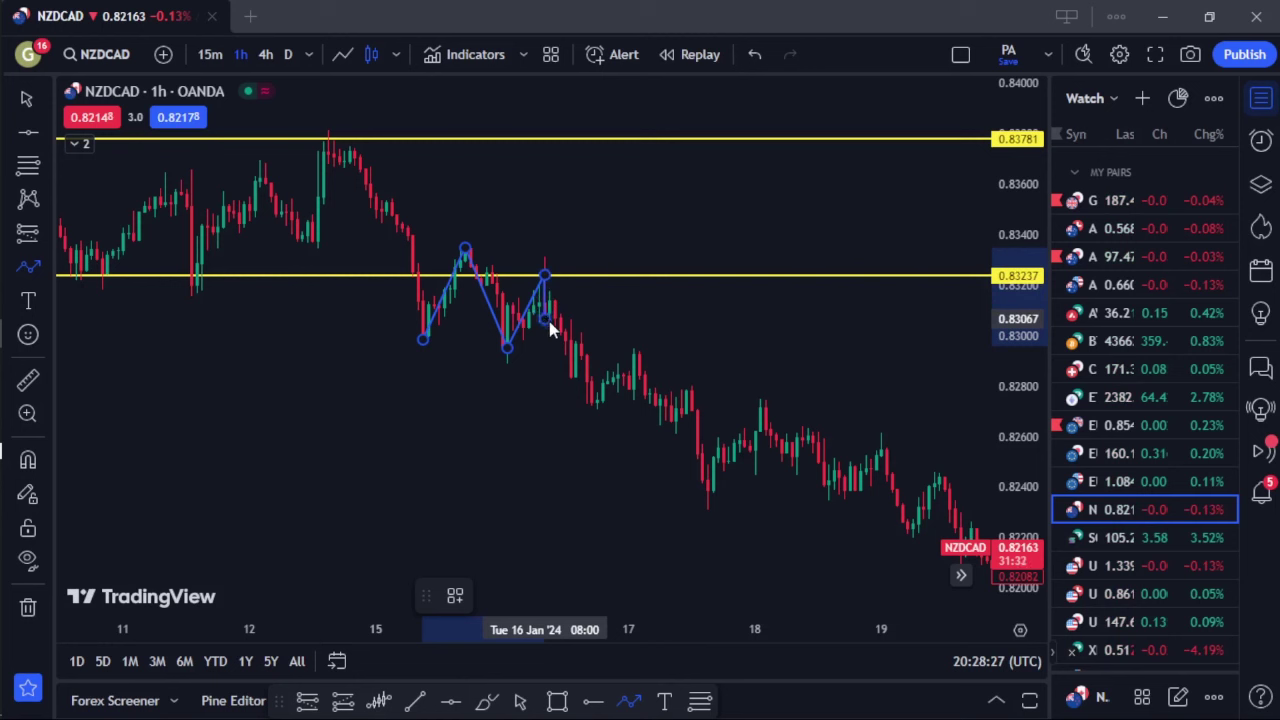
pyautogui.doubleClick(544, 320)
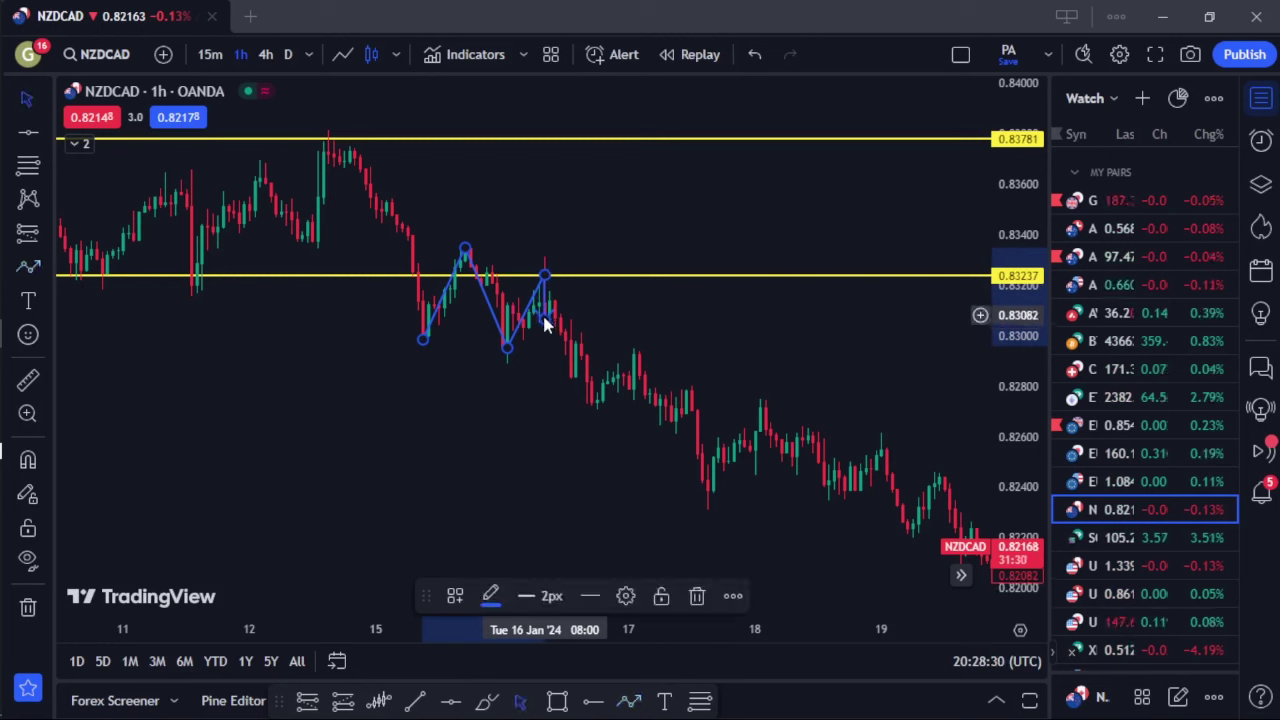
pyautogui.click(537, 400)
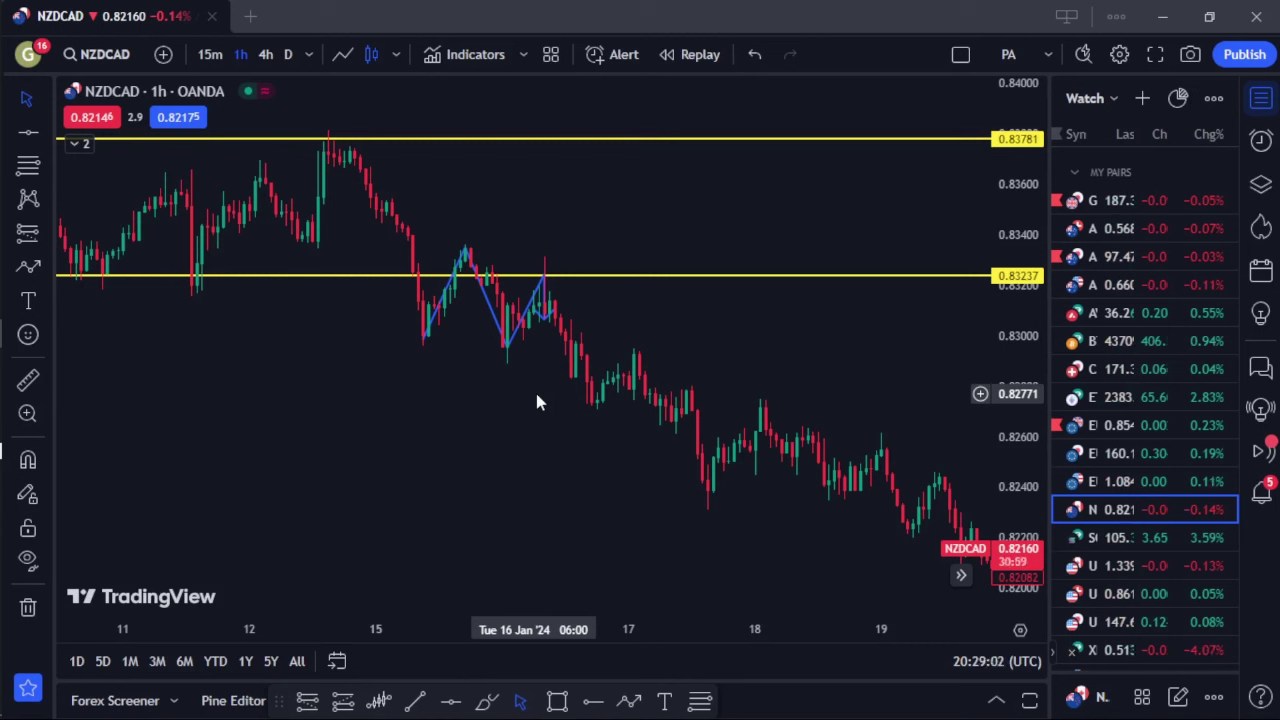
# Draw a Fibonacci retracement from the 12 January high at 0.83820 down to 0.82901, and delete it
pyautogui.scroll(2, 459, 452)
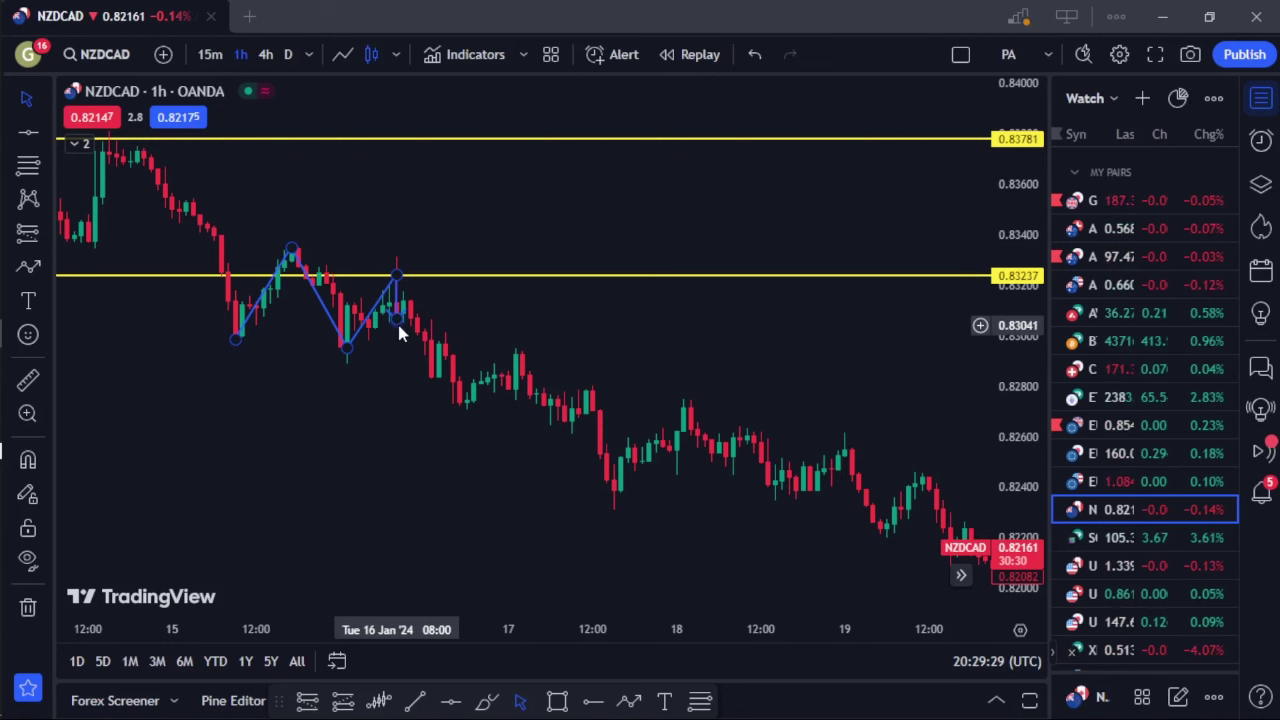
pyautogui.scroll(-5, 400, 340)
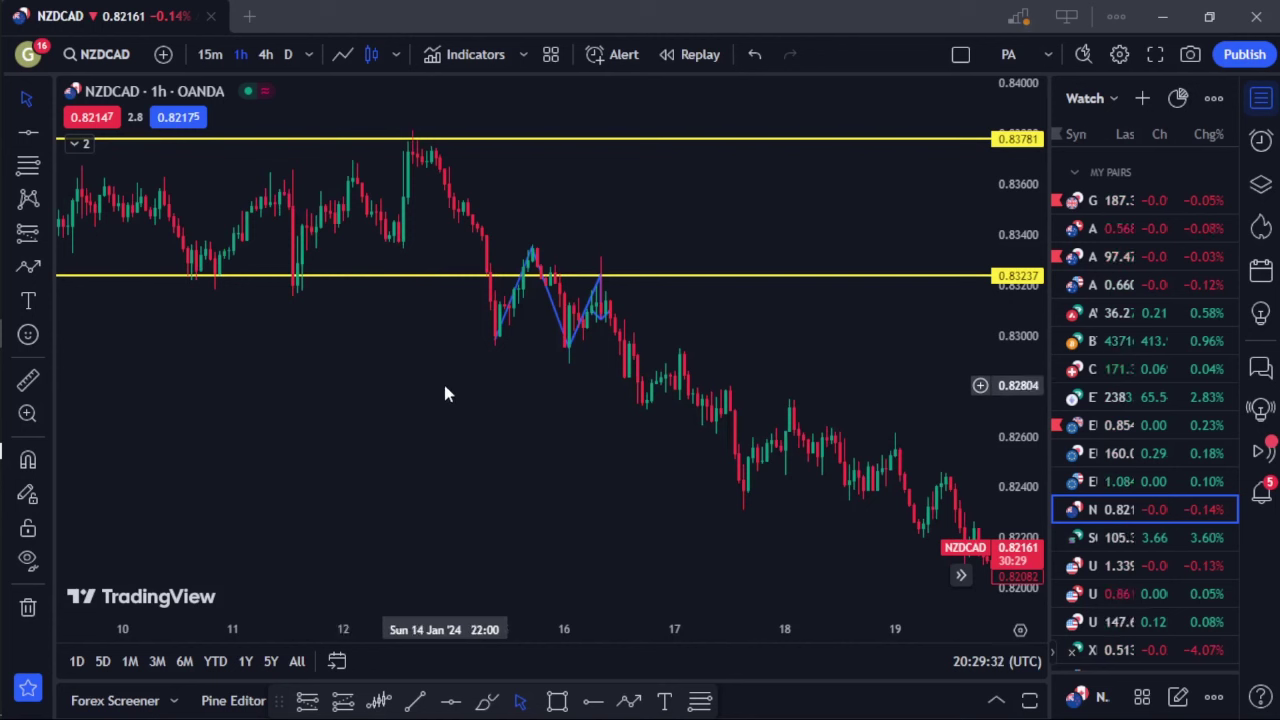
pyautogui.click(701, 703)
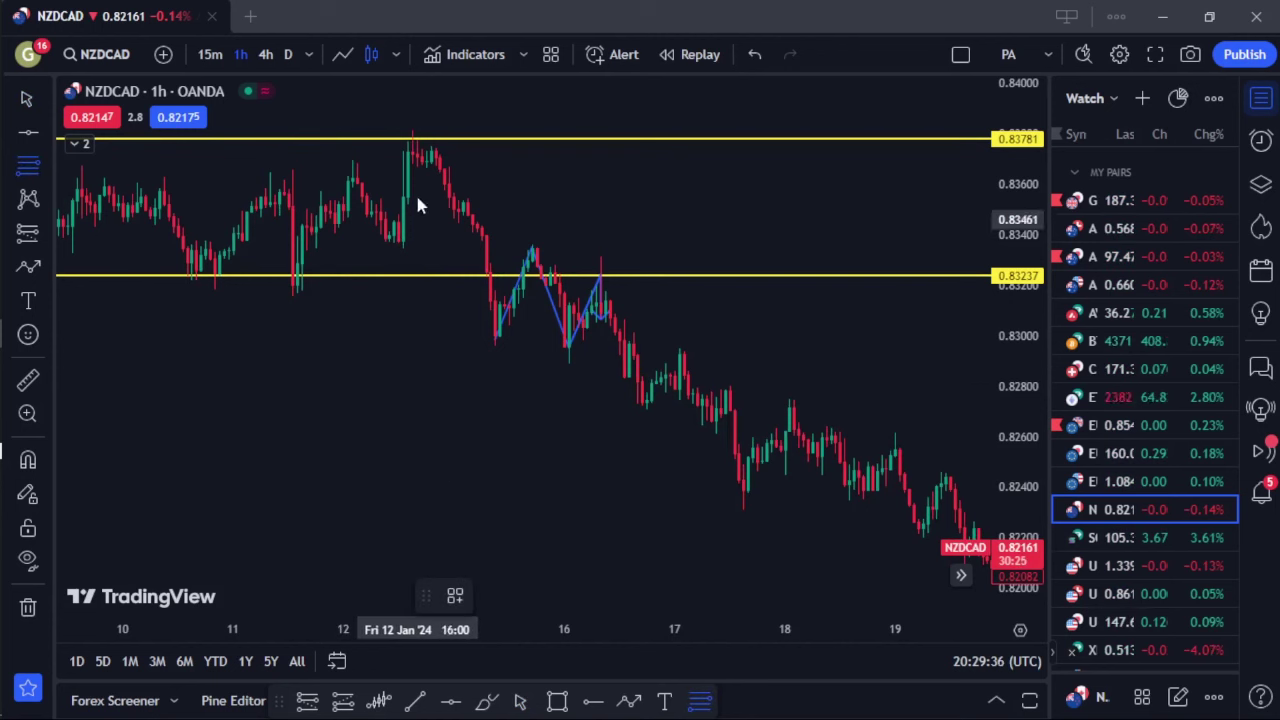
pyautogui.click(408, 130)
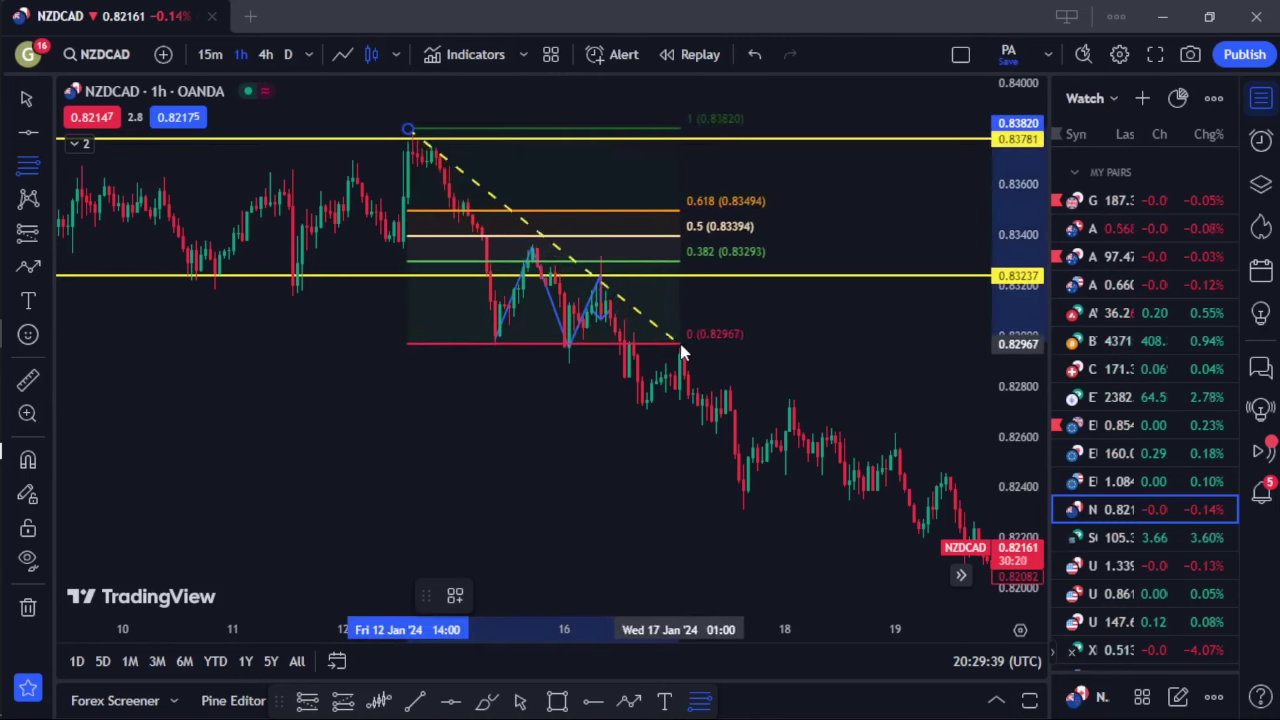
pyautogui.click(752, 362)
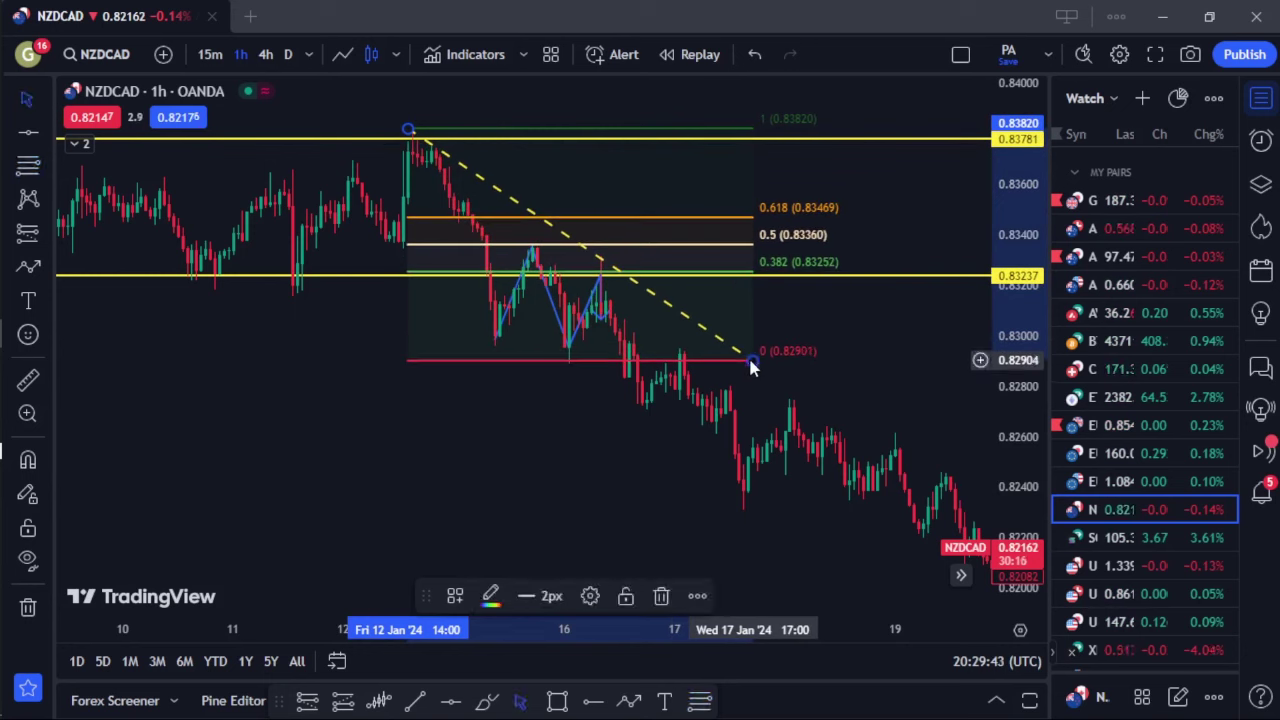
pyautogui.click(486, 401)
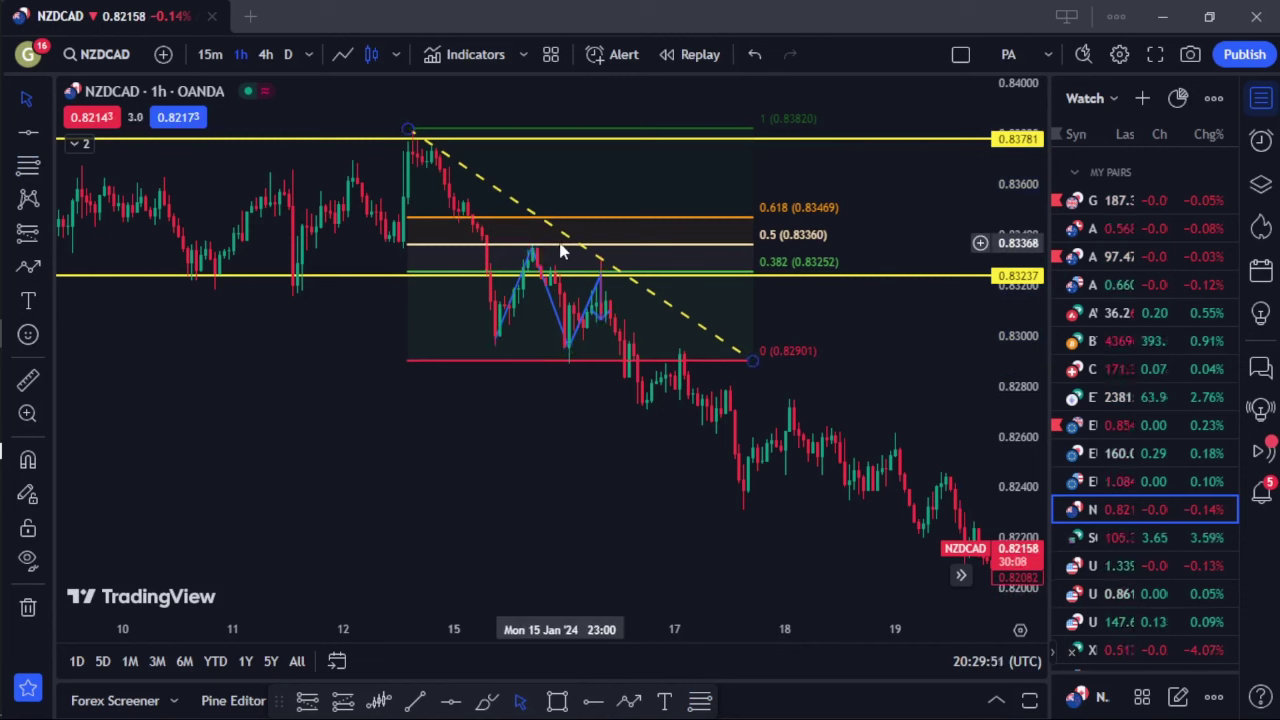
pyautogui.click(732, 369)
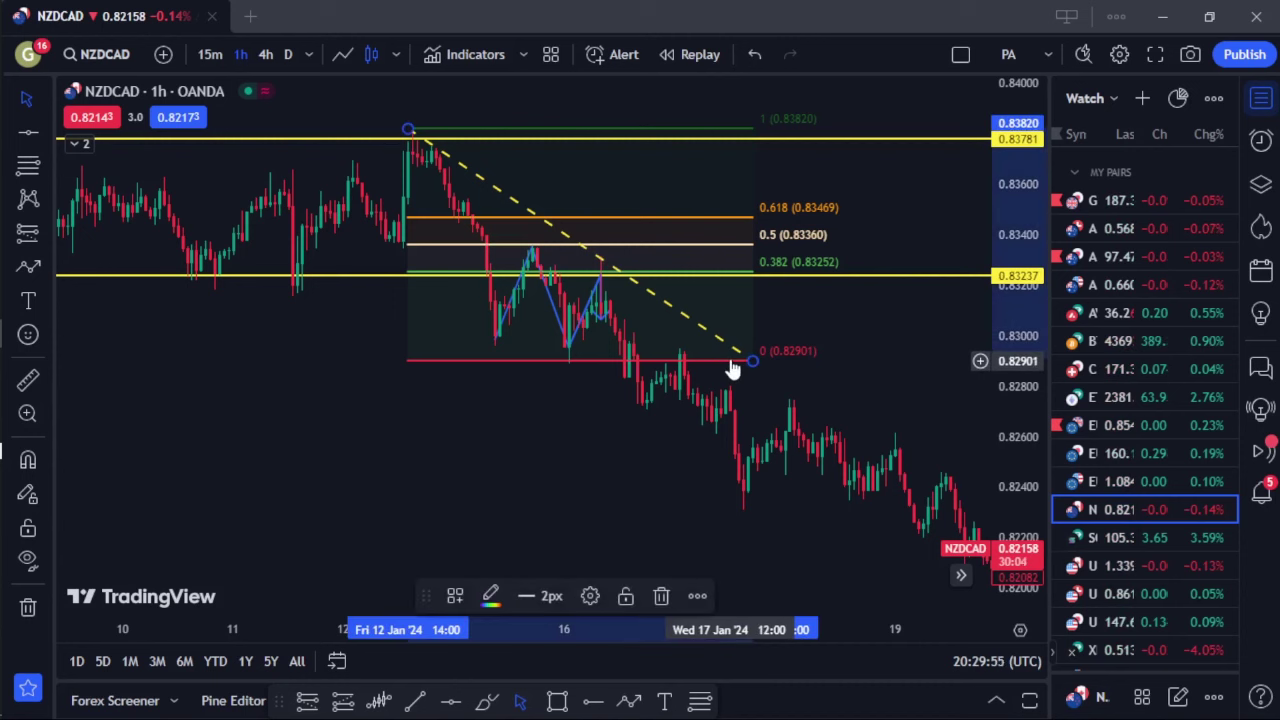
pyautogui.press('Delete')
# Mark two retest zones with rectangles, one between 0.82788 and 0.82697 from 16 January, the other just above the 17 January low
pyautogui.hscroll(5, 413, 446)
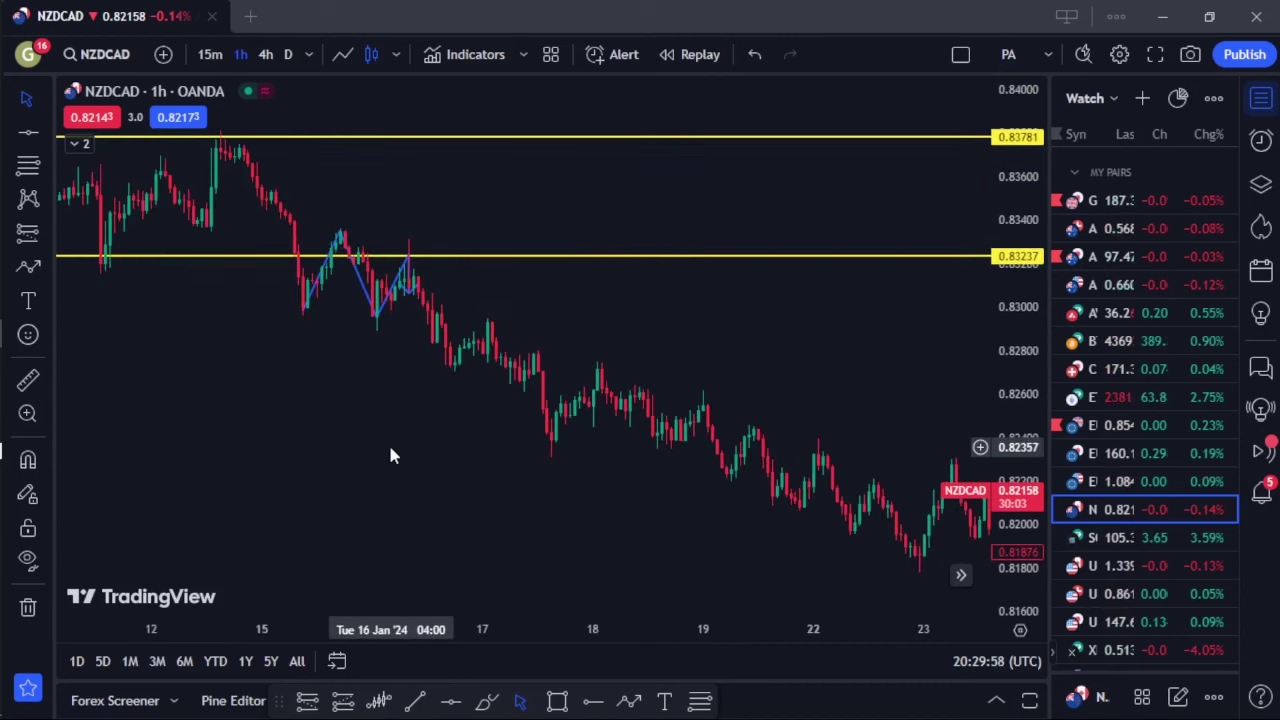
pyautogui.click(630, 703)
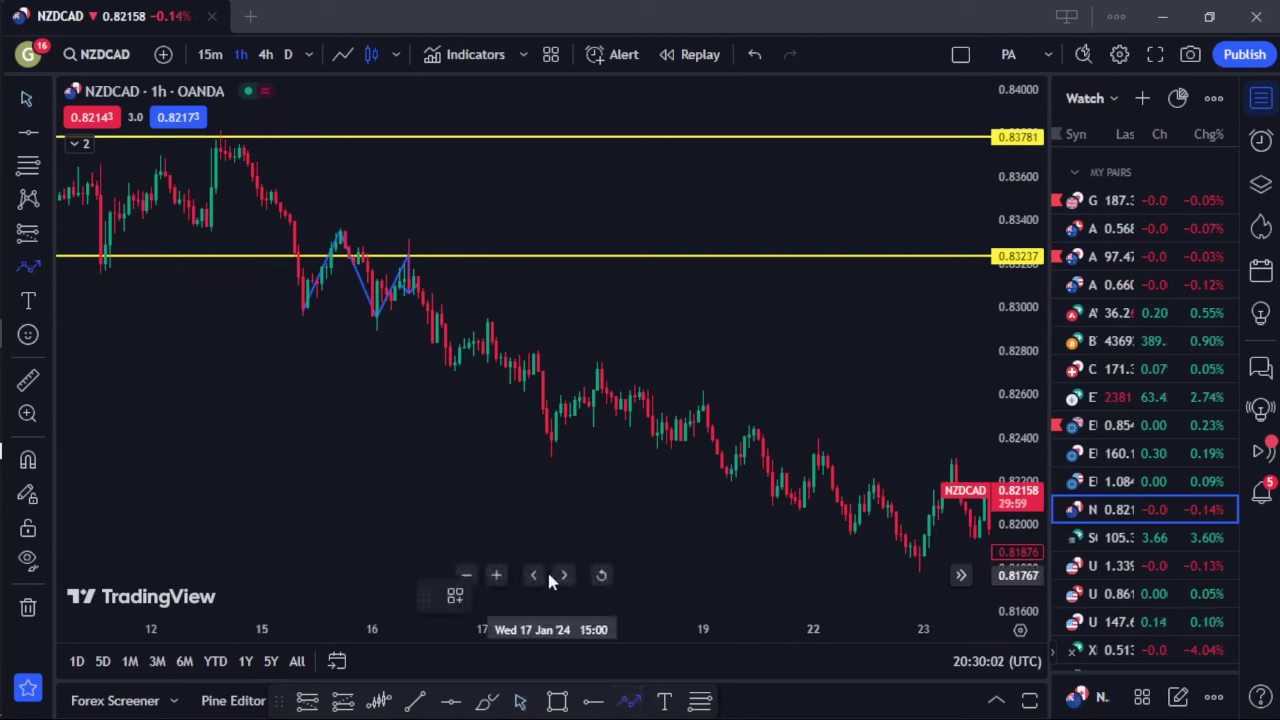
pyautogui.click(556, 701)
pyautogui.moveTo(431, 353); pyautogui.dragTo(711, 372)
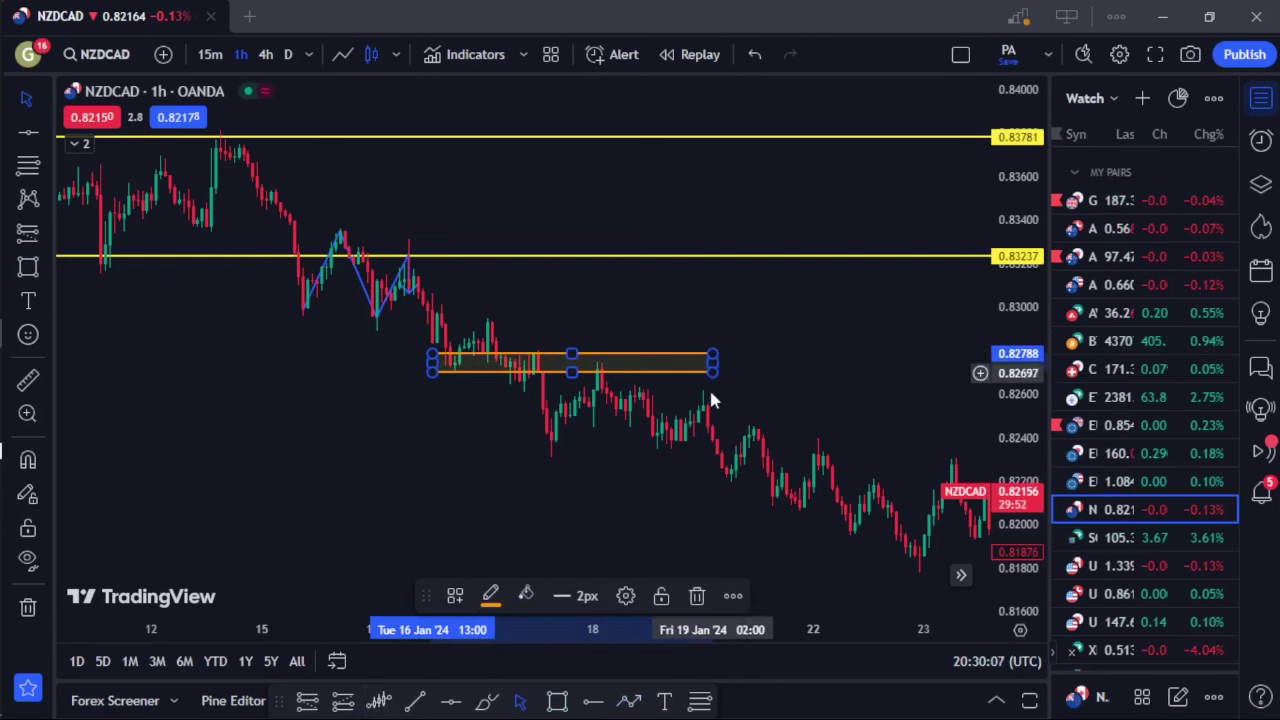
pyautogui.click(557, 701)
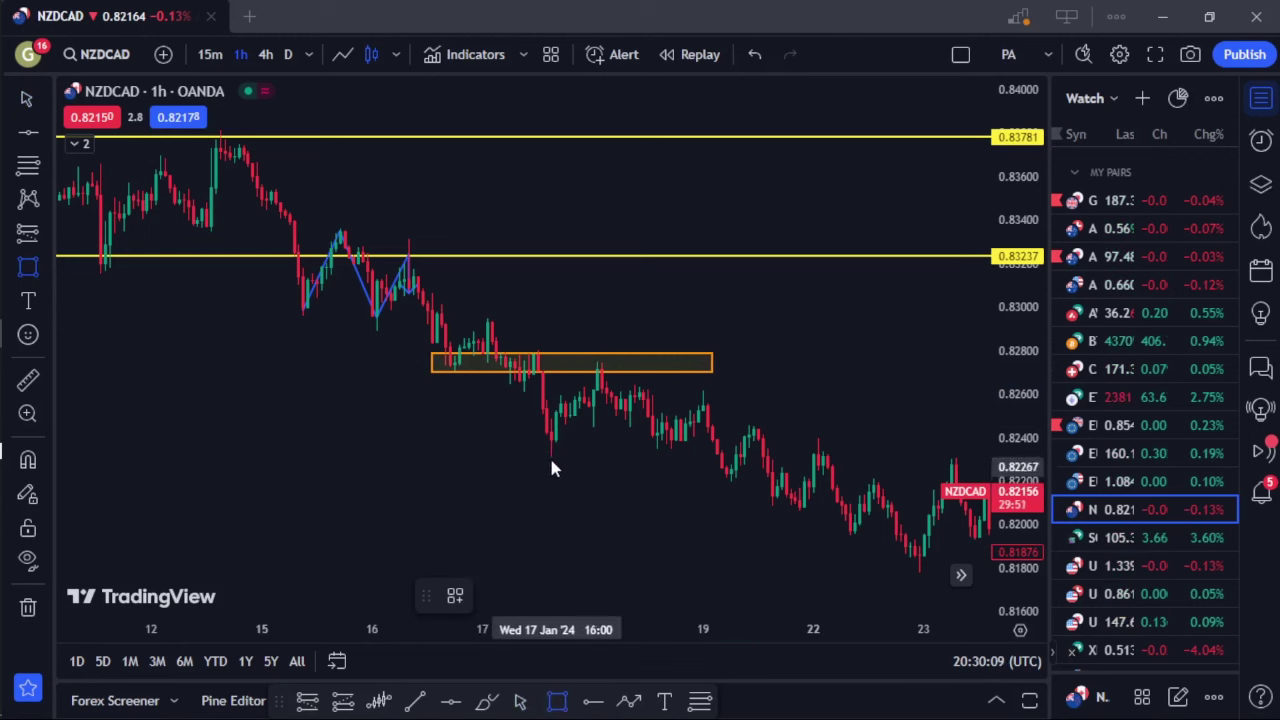
pyautogui.moveTo(547, 452)
pyautogui.mouseDown()
pyautogui.moveTo(849, 420)
pyautogui.moveTo(866, 426)
pyautogui.moveTo(861, 444)
pyautogui.mouseUp()
# Draw a third rectangle between 0.82010 and 0.82082, from 22 January 07:00 to 24 January 22:00
pyautogui.moveTo(734, 522); pyautogui.dragTo(498, 489)
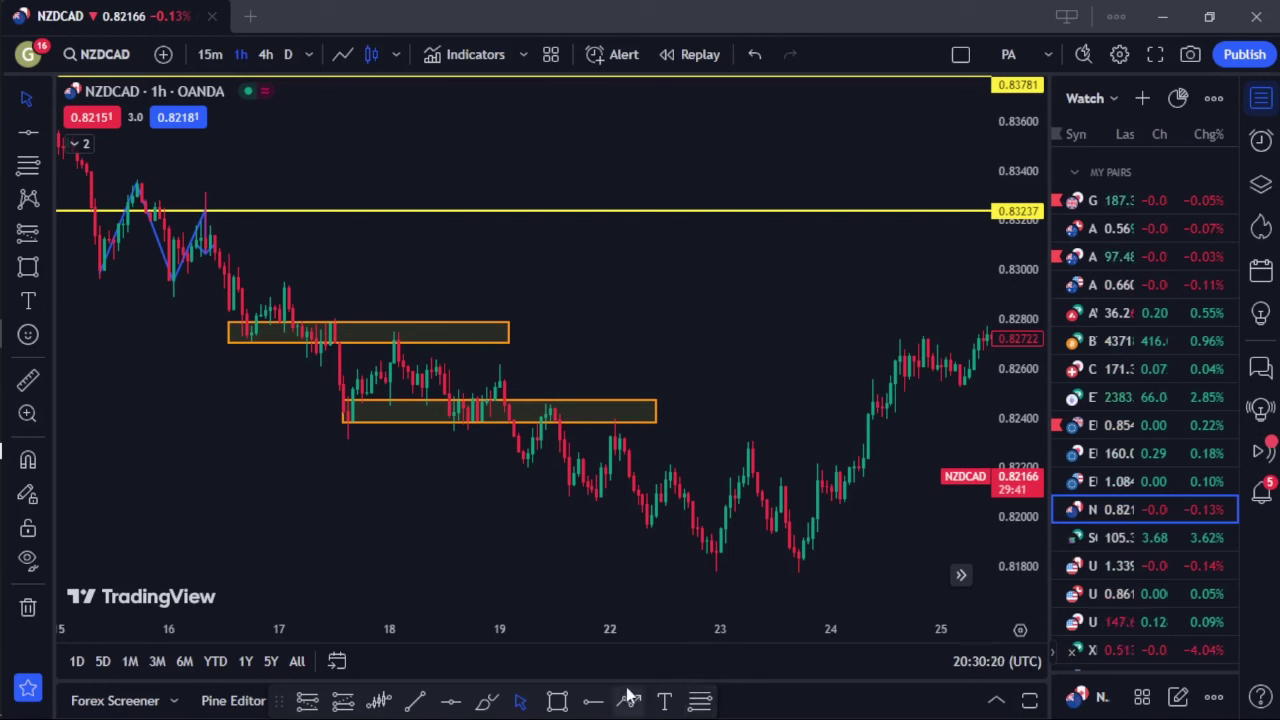
pyautogui.click(557, 701)
pyautogui.moveTo(667, 520); pyautogui.dragTo(933, 505)
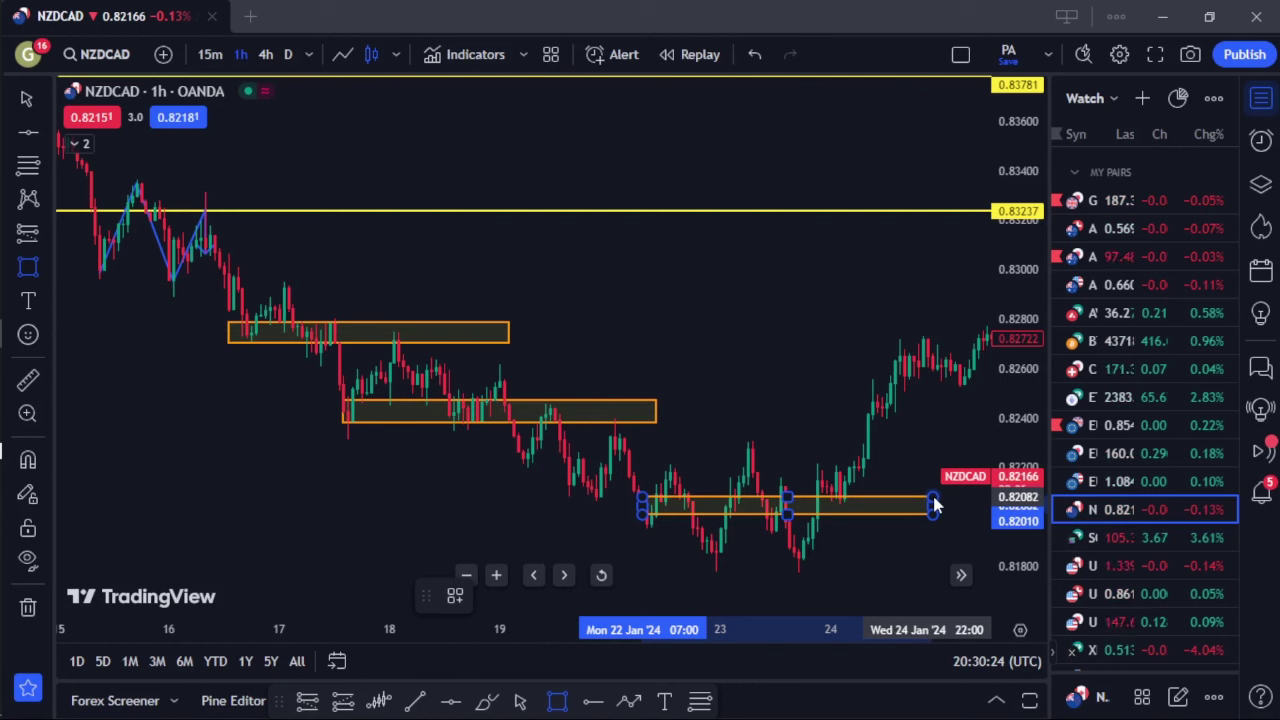
pyautogui.click(865, 541)
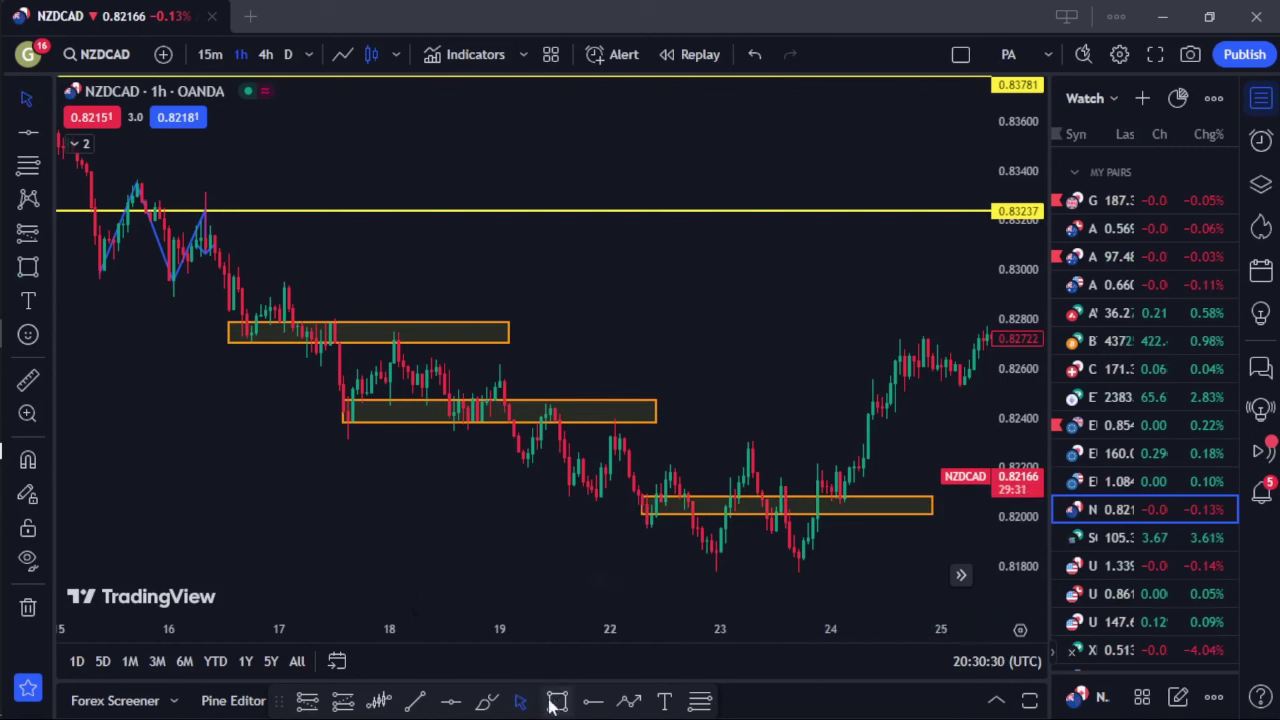
# Place a short position at 22 January 22:00 with its entry at 0.81874, and raise its stop to 0.82328
pyautogui.click(307, 700)
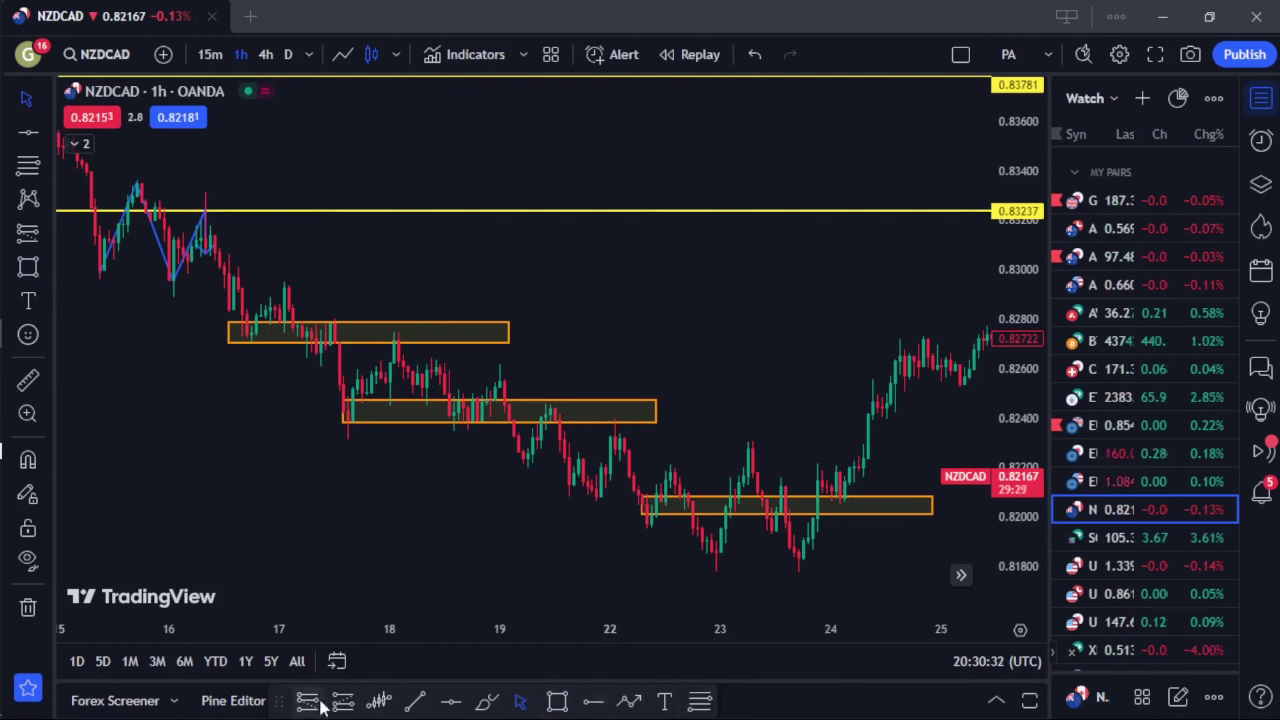
pyautogui.click(713, 549)
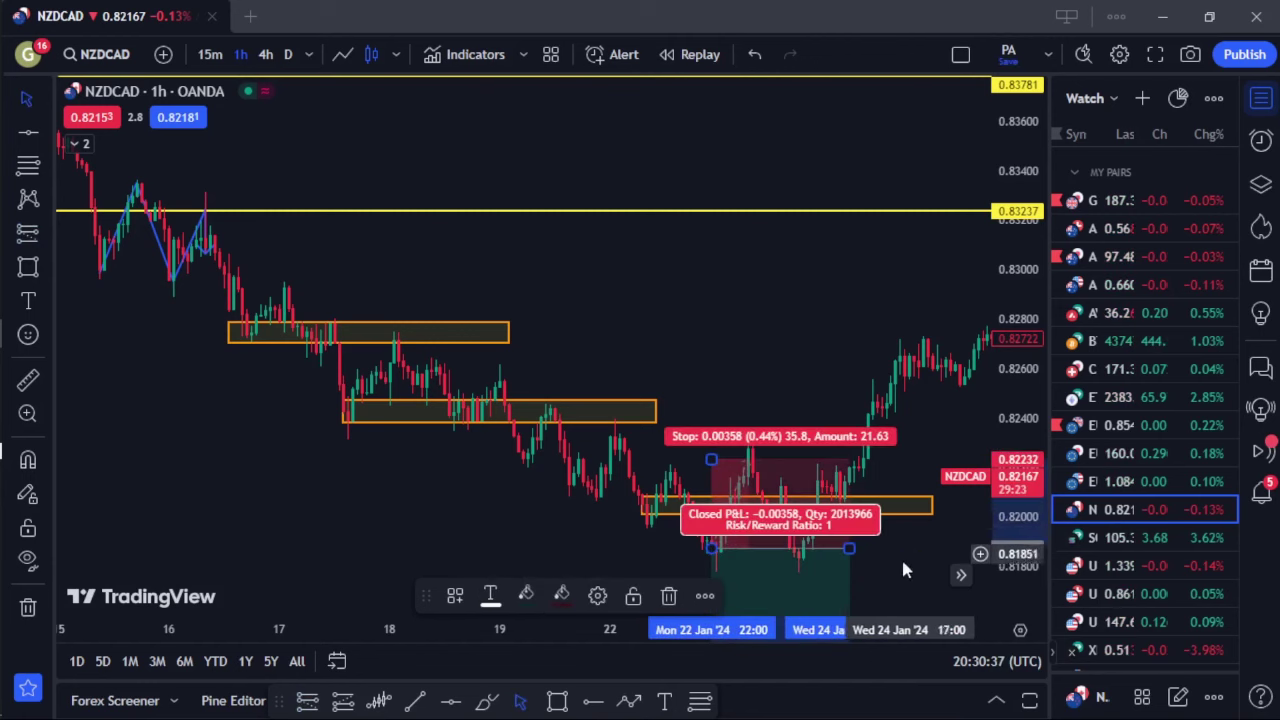
pyautogui.moveTo(901, 556); pyautogui.dragTo(874, 403)
pyautogui.moveTo(692, 455)
pyautogui.mouseDown()
pyautogui.moveTo(726, 200)
pyautogui.moveTo(757, 306)
pyautogui.moveTo(745, 335)
pyautogui.moveTo(762, 429)
pyautogui.mouseUp()
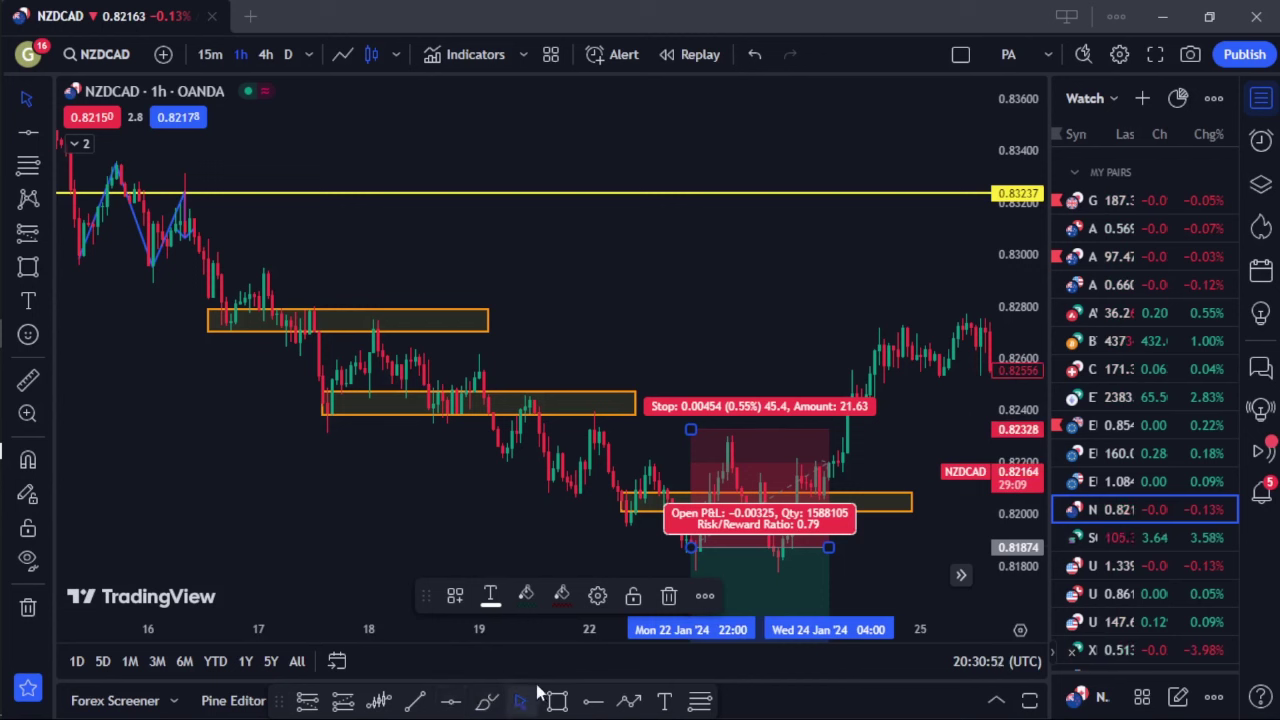
# Brush circles around the 17 and 18 January highs and the 16, 17 and 19 January lows, and a stroke at the 22 January high
pyautogui.click(486, 700)
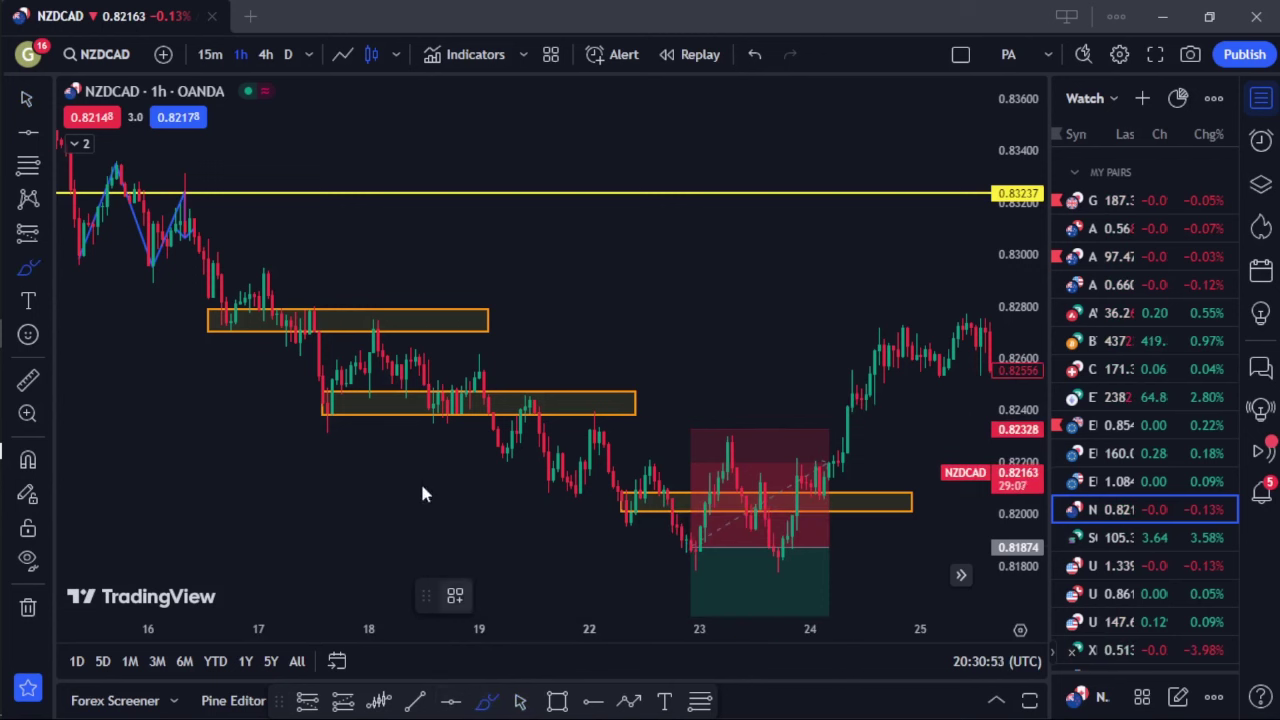
pyautogui.moveTo(286, 255)
pyautogui.mouseDown()
pyautogui.moveTo(265, 280)
pyautogui.moveTo(258, 262)
pyautogui.mouseUp()
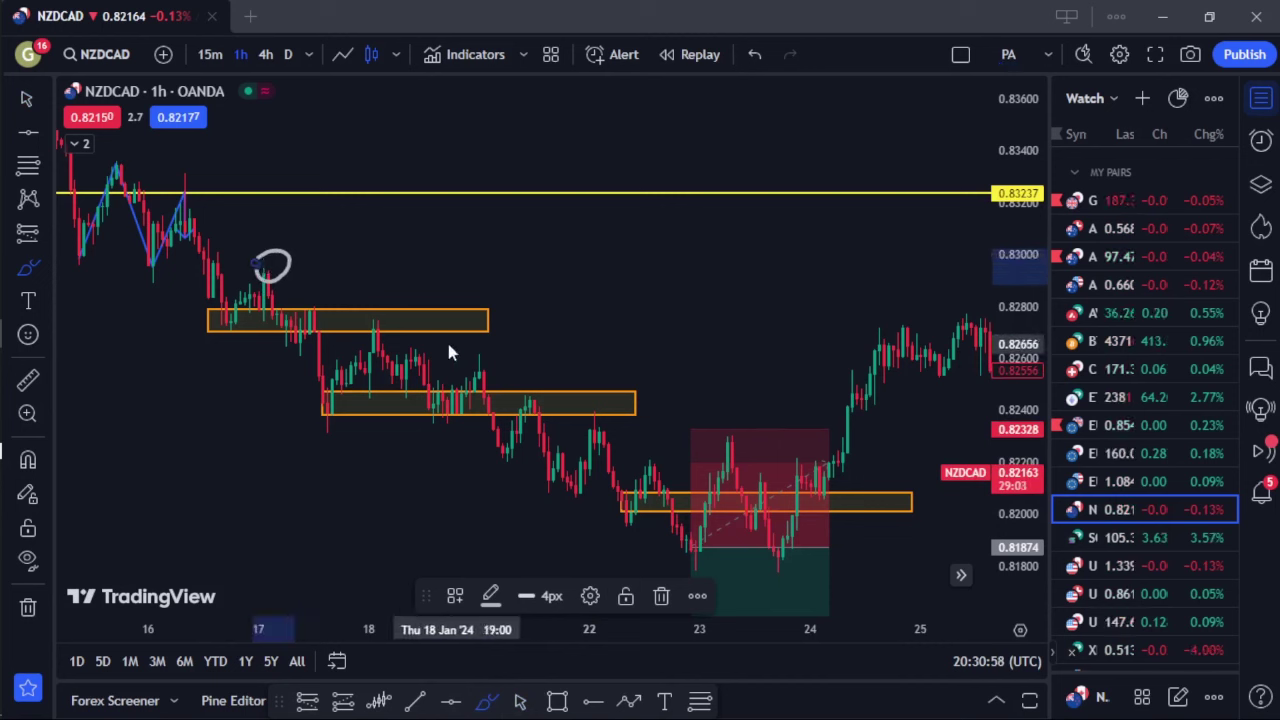
pyautogui.moveTo(371, 306)
pyautogui.mouseDown()
pyautogui.moveTo(397, 334)
pyautogui.moveTo(398, 314)
pyautogui.moveTo(376, 305)
pyautogui.mouseUp()
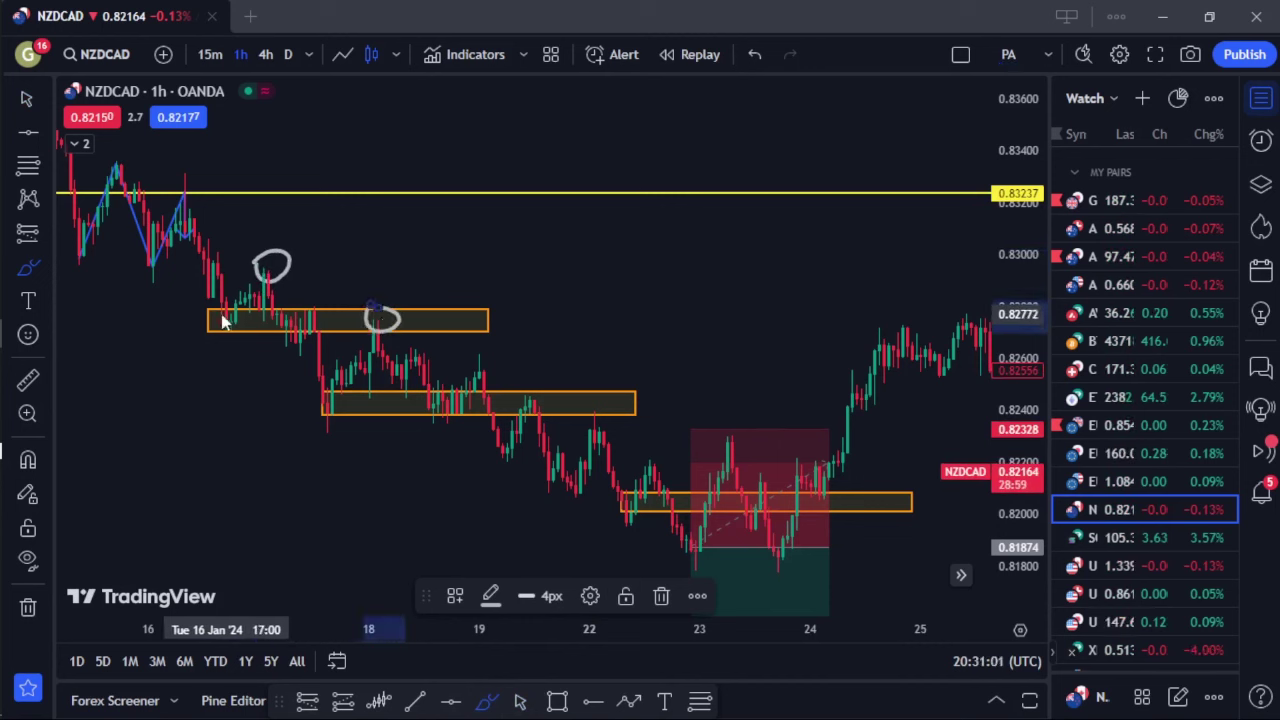
pyautogui.moveTo(222, 320)
pyautogui.mouseDown()
pyautogui.moveTo(207, 342)
pyautogui.moveTo(224, 316)
pyautogui.mouseUp()
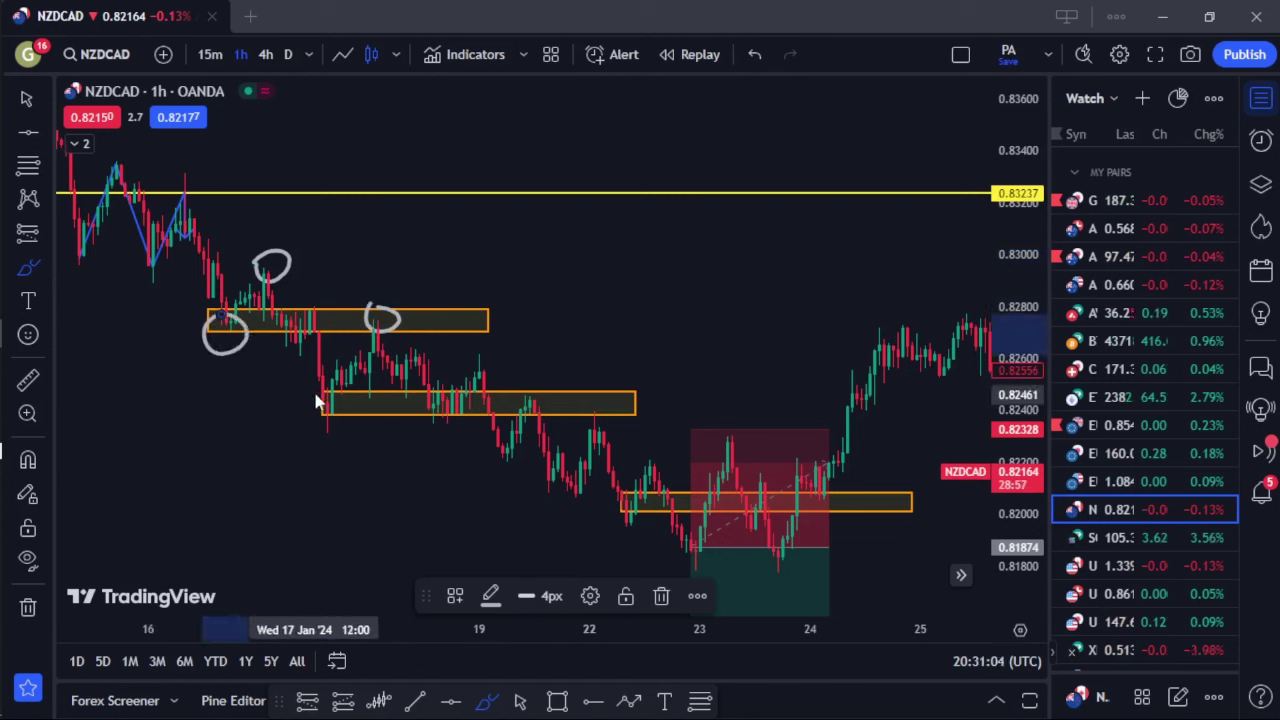
pyautogui.moveTo(318, 402)
pyautogui.mouseDown()
pyautogui.moveTo(338, 421)
pyautogui.moveTo(322, 393)
pyautogui.mouseUp()
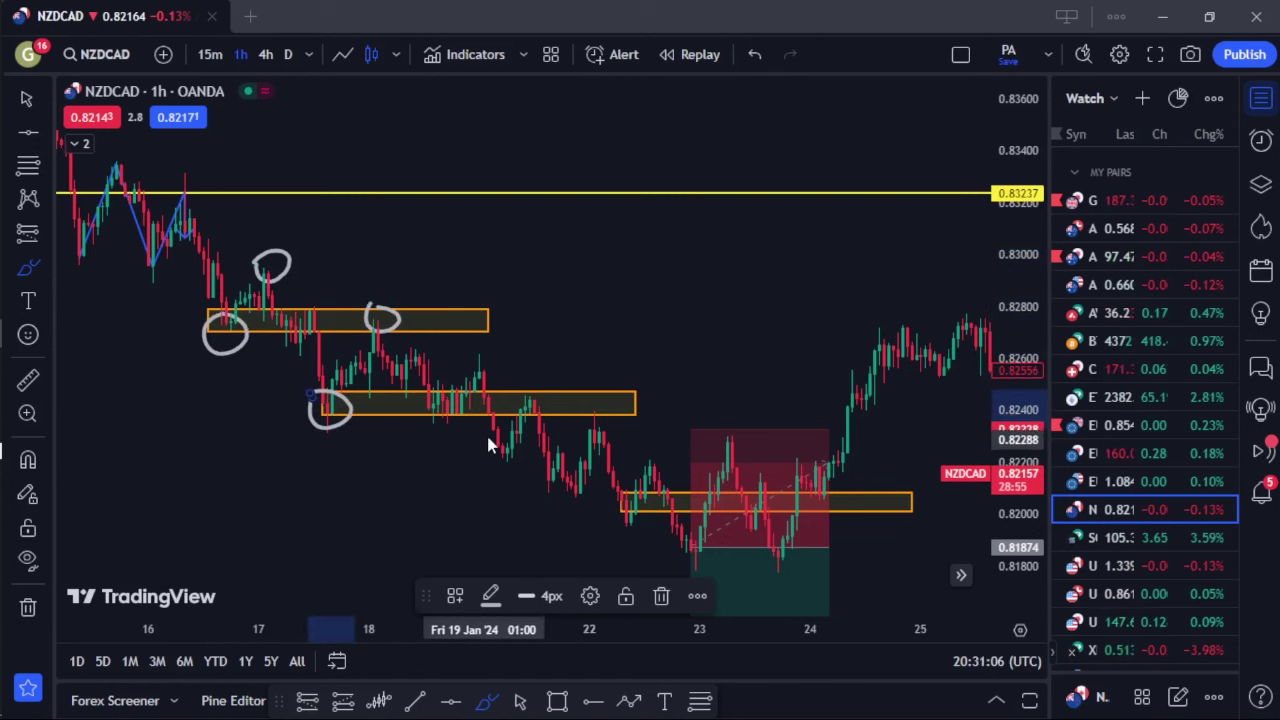
pyautogui.moveTo(488, 441)
pyautogui.mouseDown()
pyautogui.moveTo(496, 464)
pyautogui.moveTo(513, 434)
pyautogui.mouseUp()
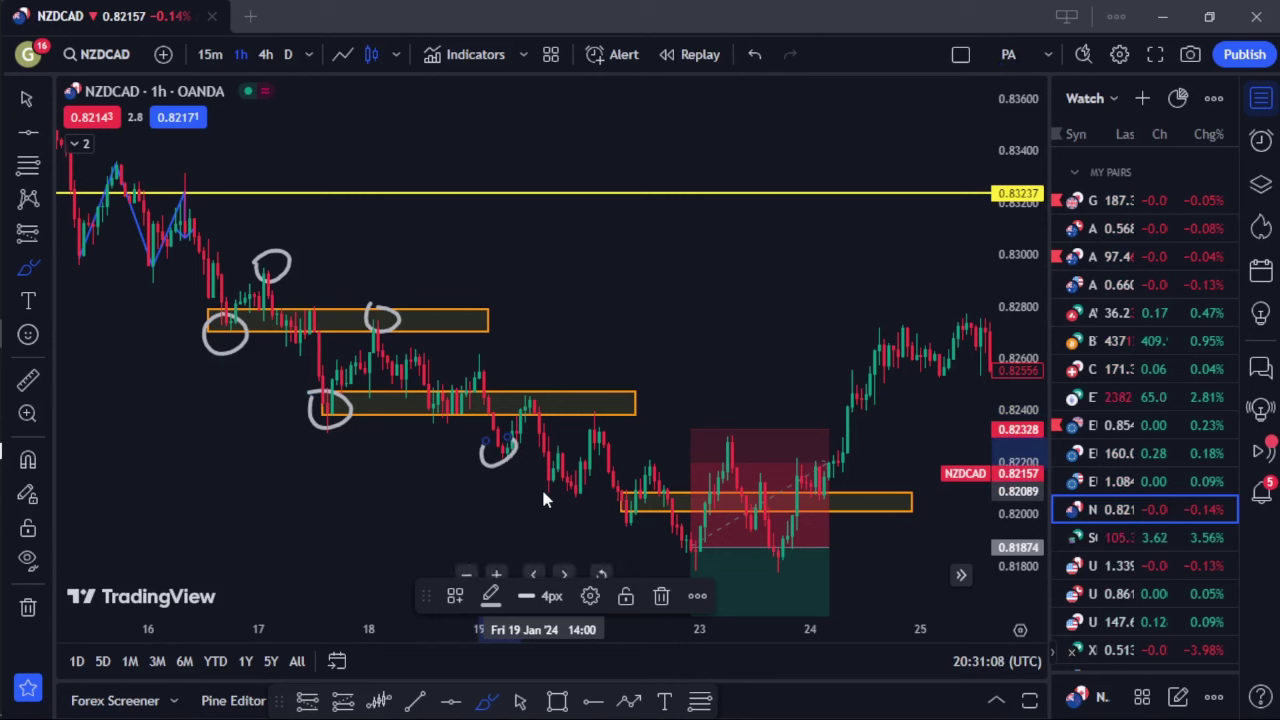
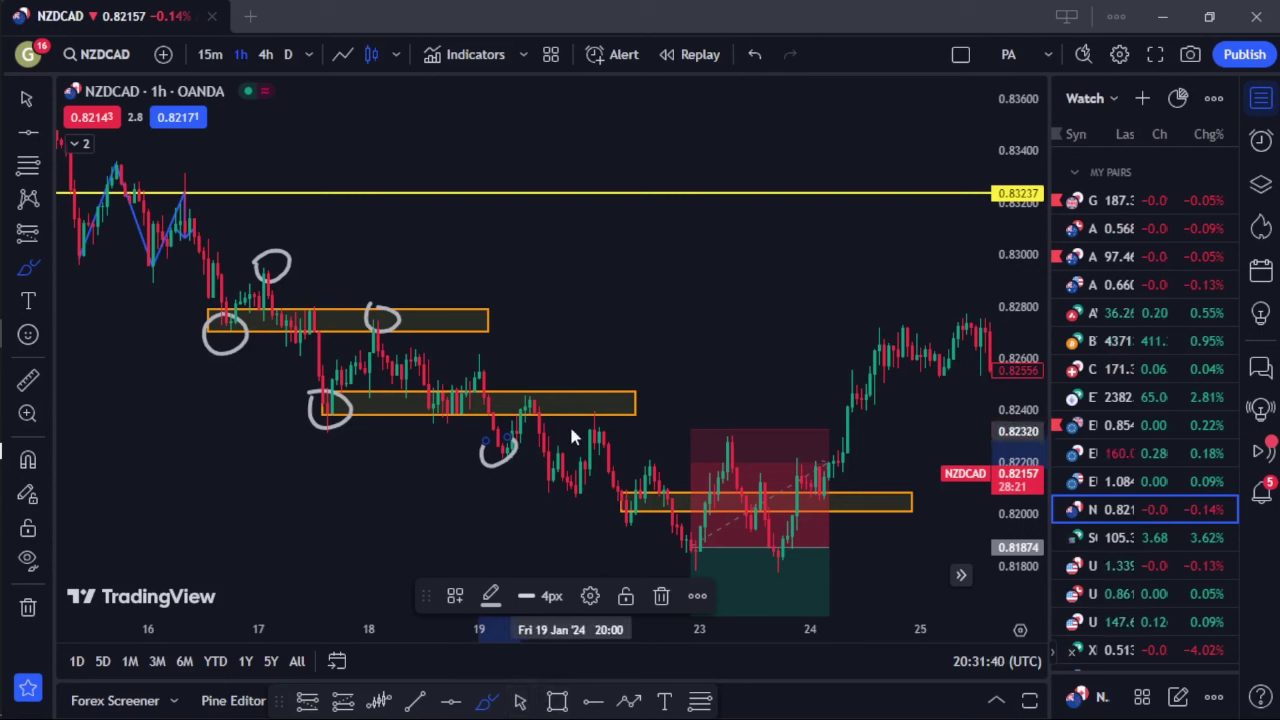
pyautogui.moveTo(577, 428); pyautogui.dragTo(630, 467)
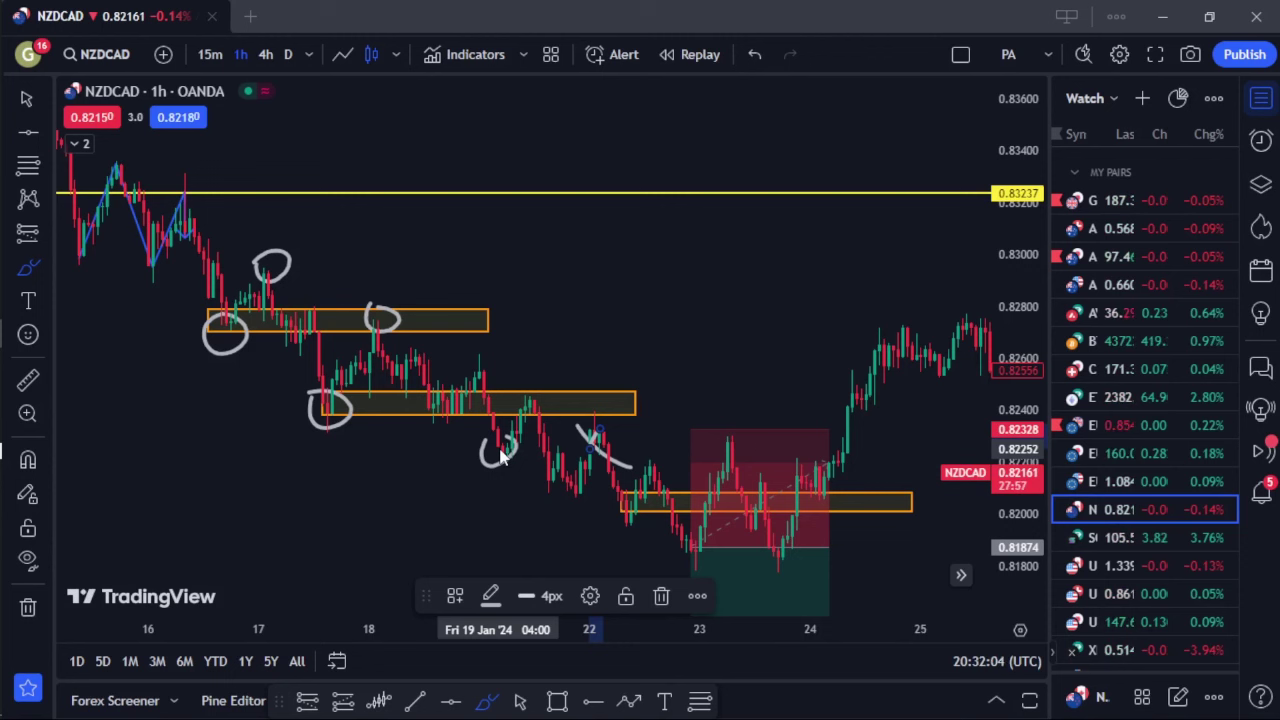
pyautogui.hotkey('alt', 'Tab')
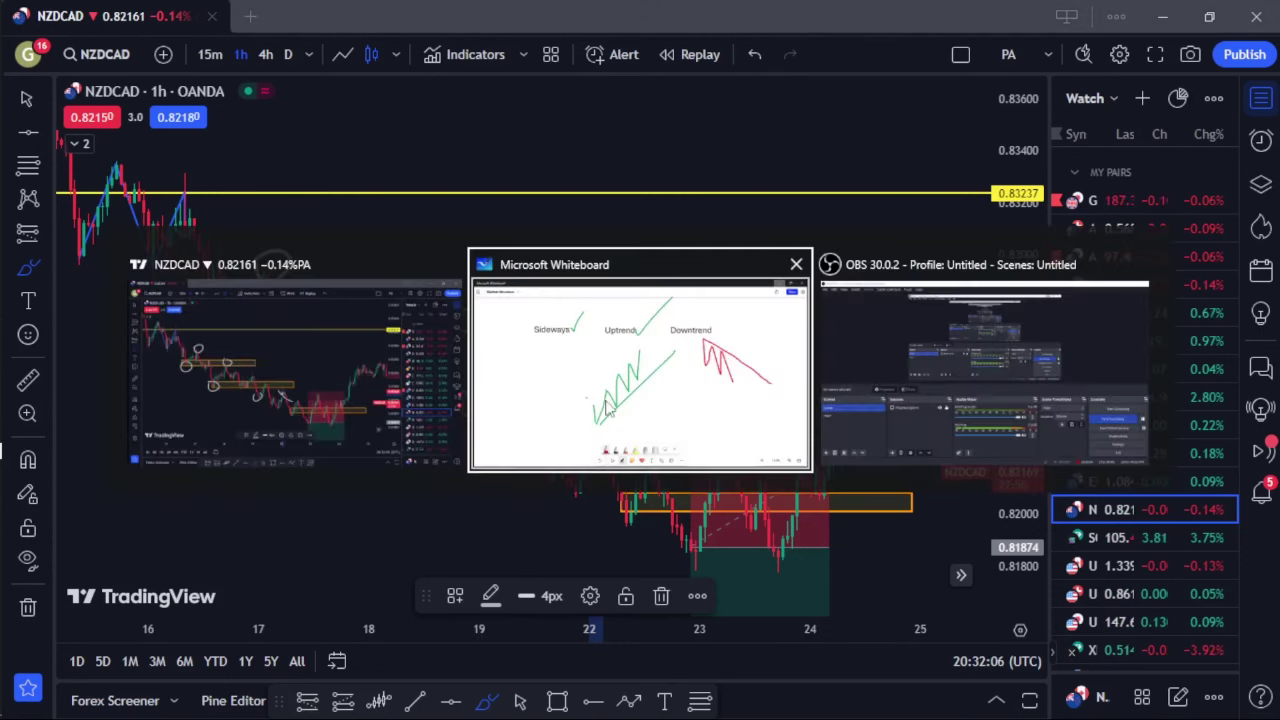
pyautogui.hotkey('alt', 'Tab')
pyautogui.hotkey('alt', 'Tab')
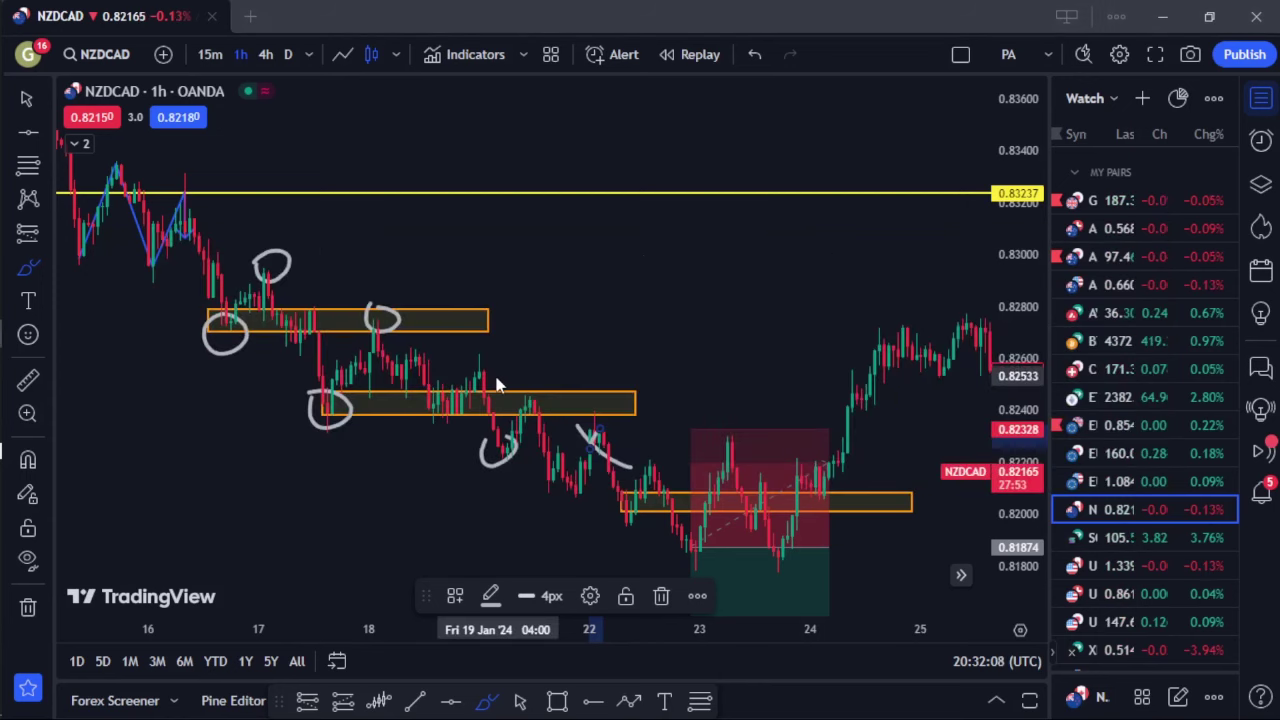
pyautogui.hotkey('alt', 'Tab')
pyautogui.hotkey('alt', 'Tab')
pyautogui.hotkey('alt', 'Tab')
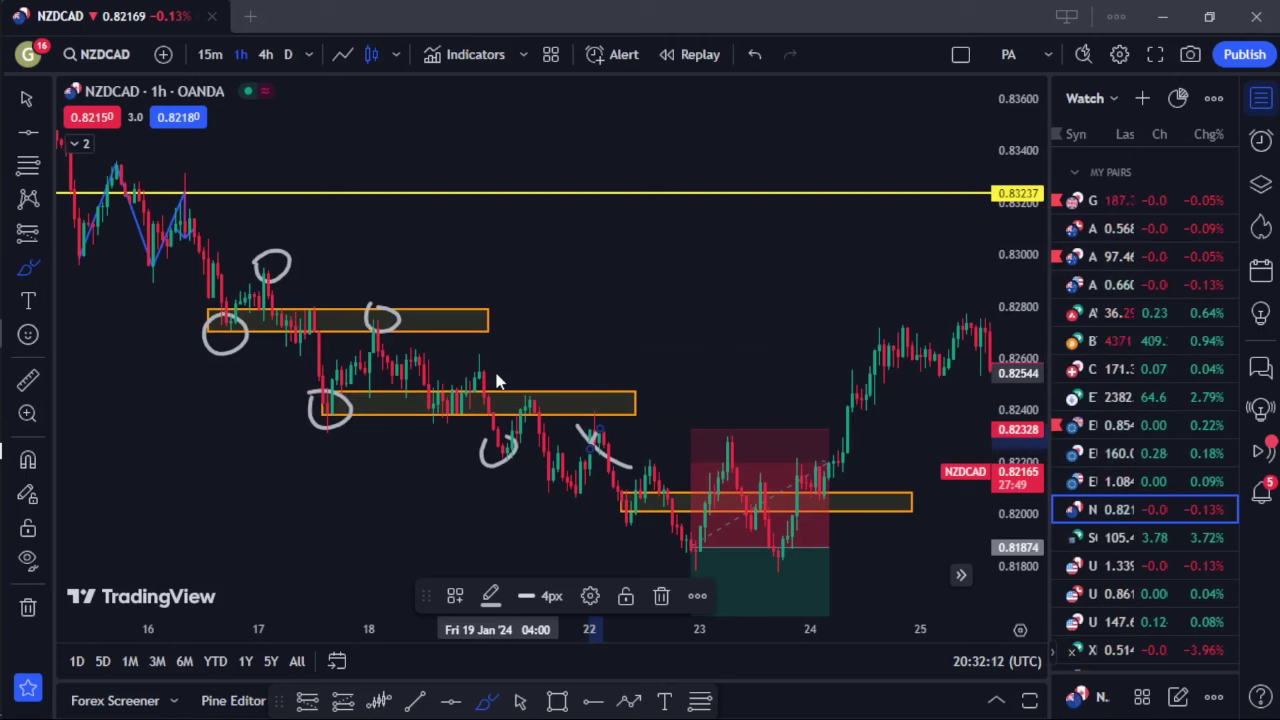
# Switch to Microsoft Whiteboard and draw a green check mark beside the Downtrend heading with the pen
pyautogui.hotkey('alt', 'Tab')
pyautogui.hotkey('alt', 'Tab')
pyautogui.hotkey('alt', 'Tab')
pyautogui.hotkey('alt', 'Tab')
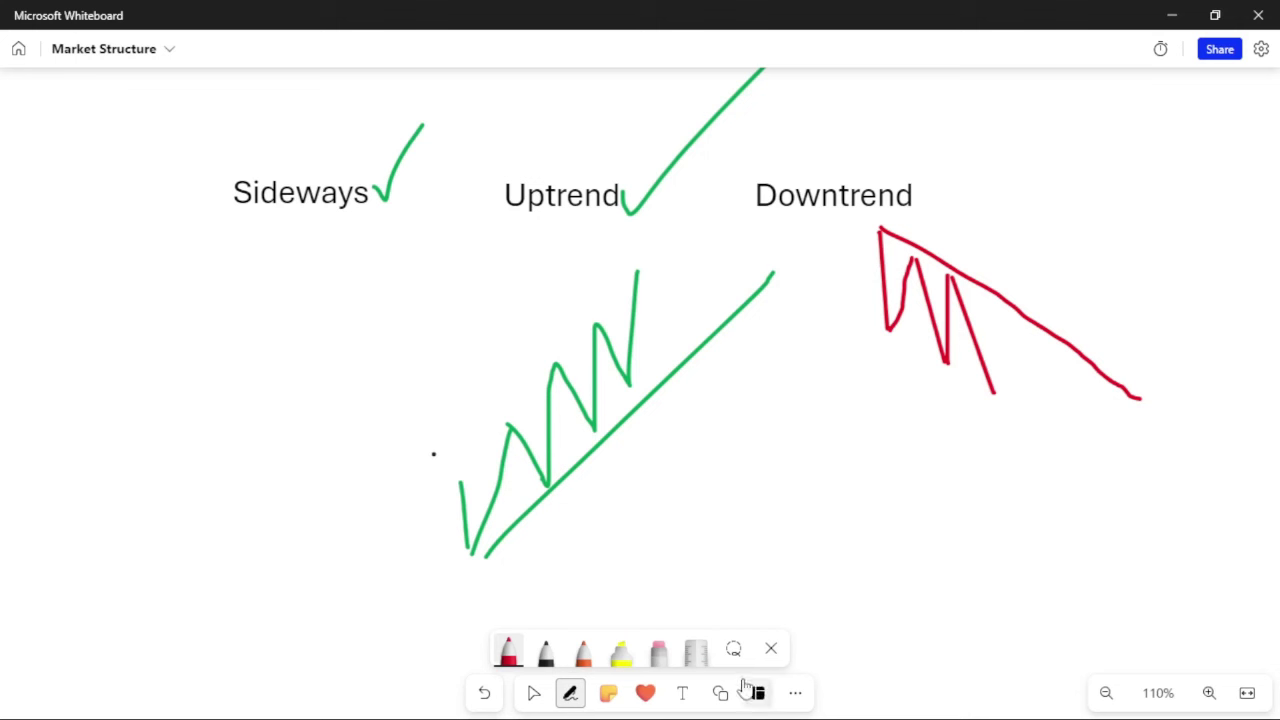
pyautogui.click(519, 673)
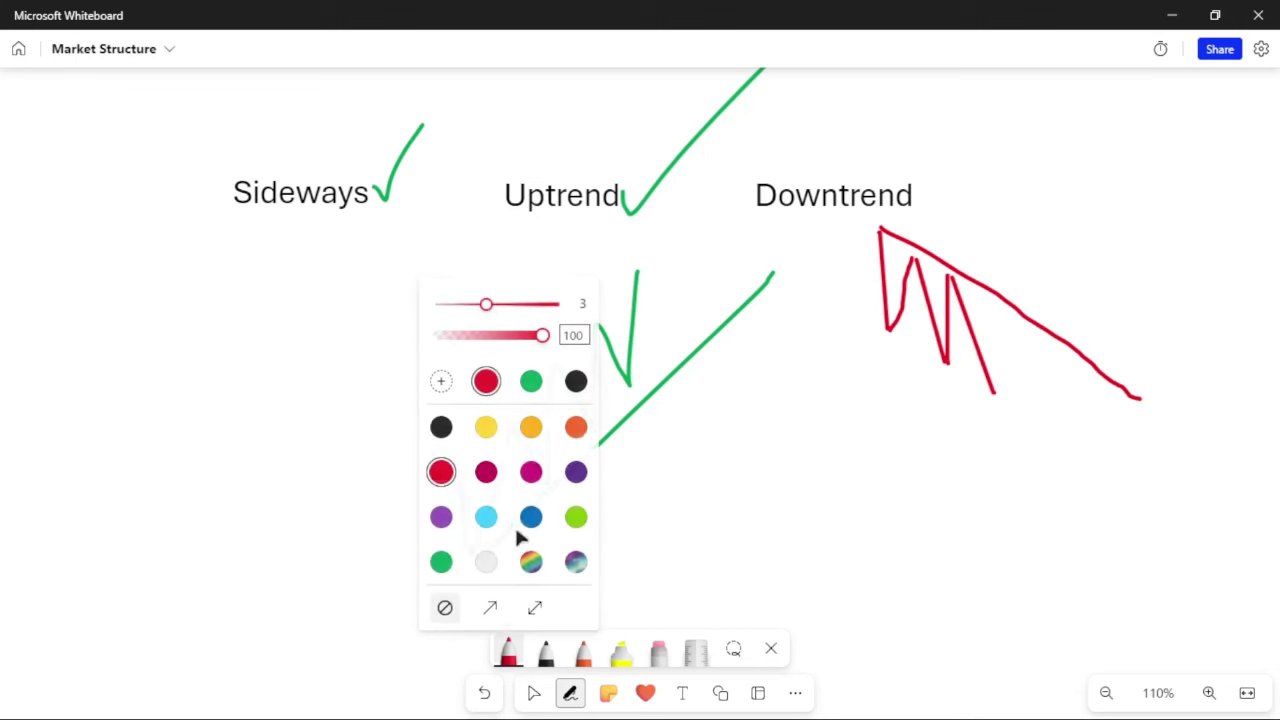
pyautogui.click(531, 380)
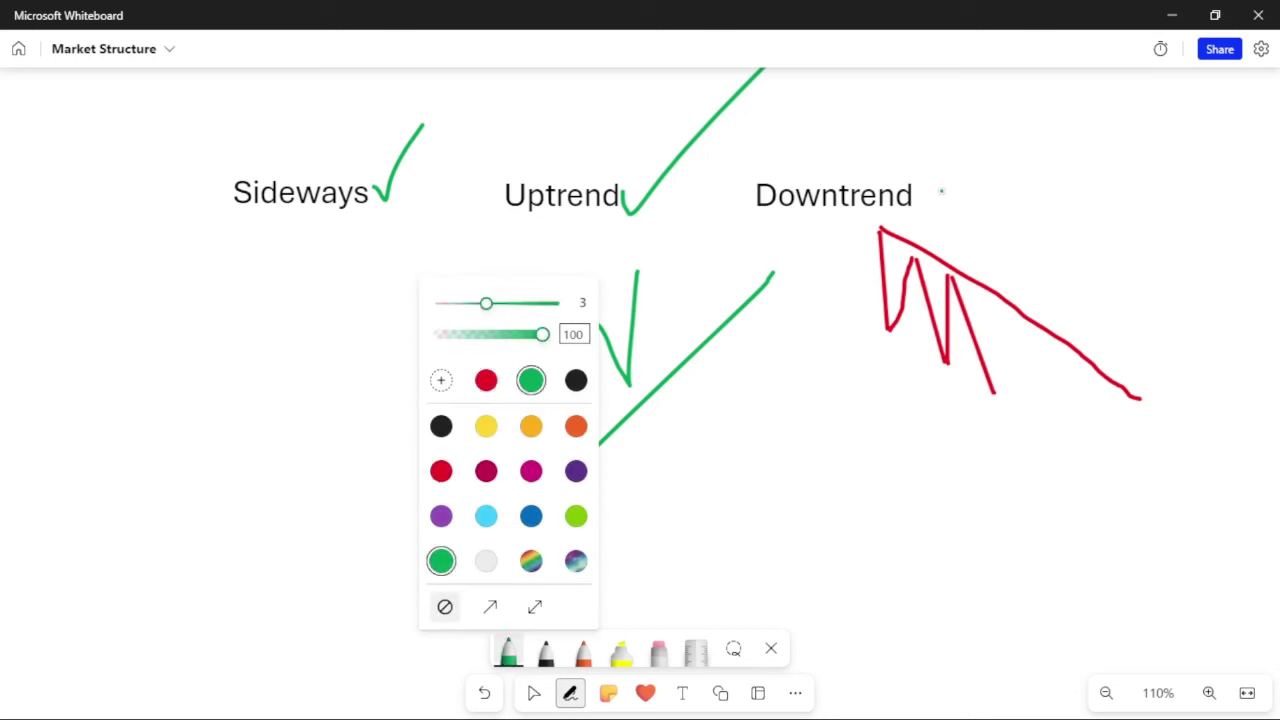
pyautogui.moveTo(927, 185); pyautogui.dragTo(1035, 181)
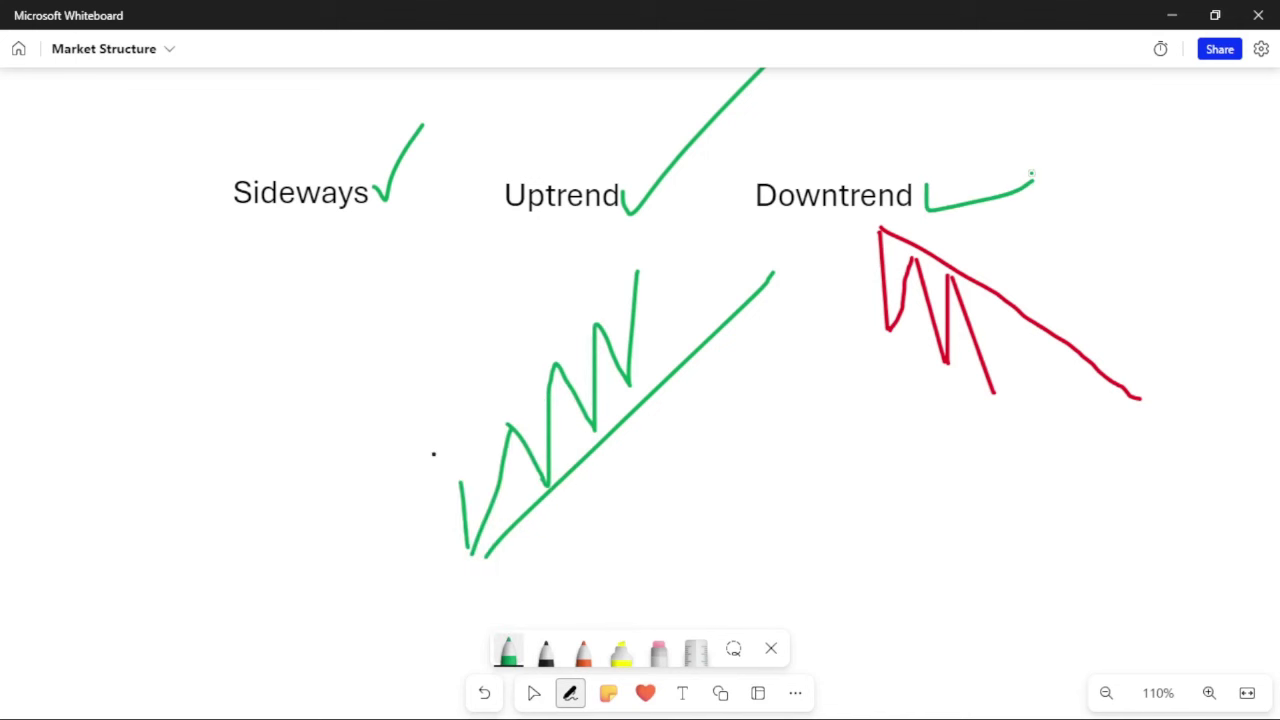